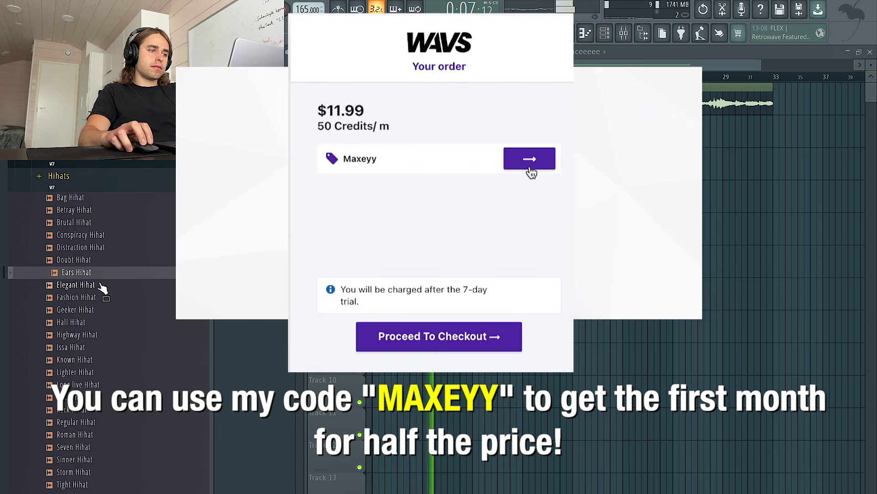
Step: Audition the Elegant Hihat and Ears Hihat samples in the Hihats folder
click(78, 285)
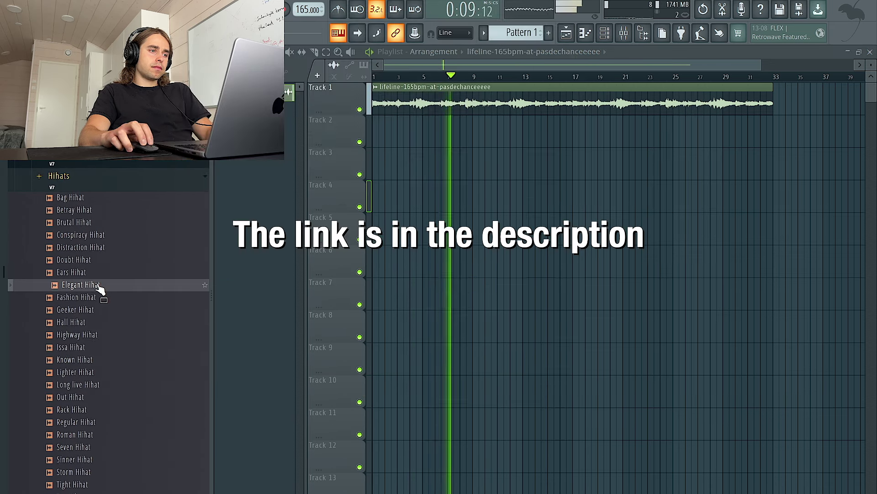
click(95, 272)
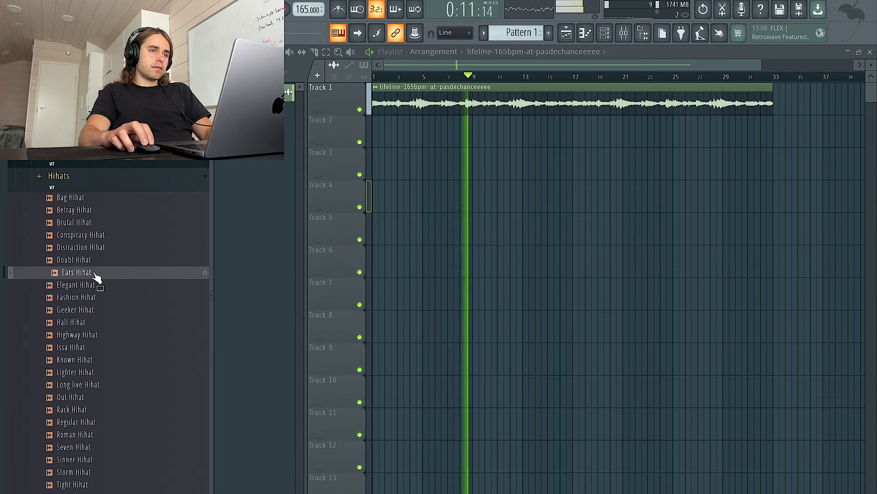
Step: Set the lifeline sample clip's time-stretching mode to Stretch and lower the project tempo to 144 BPM
double_click(489, 104)
click(502, 134)
click(498, 168)
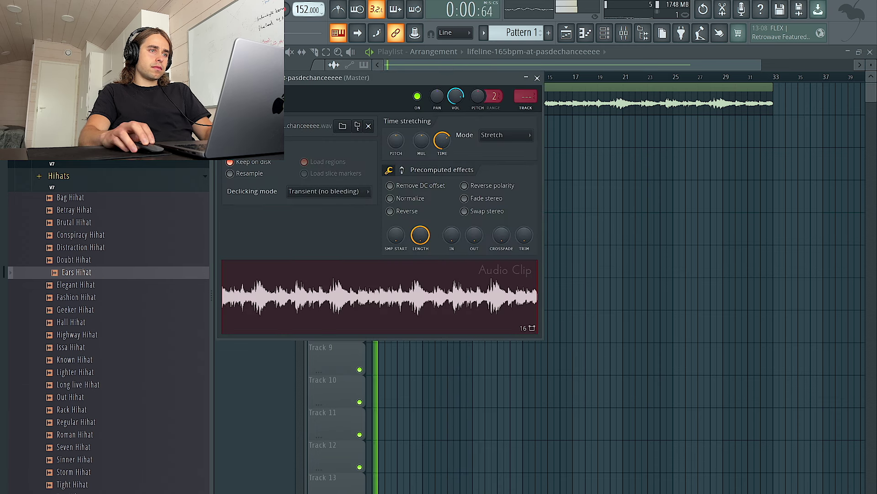
right_click(655, 218)
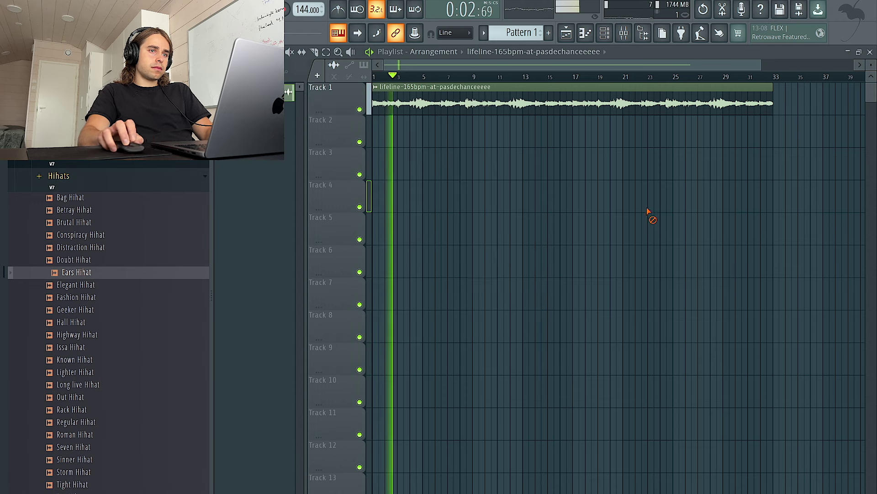
click(519, 32)
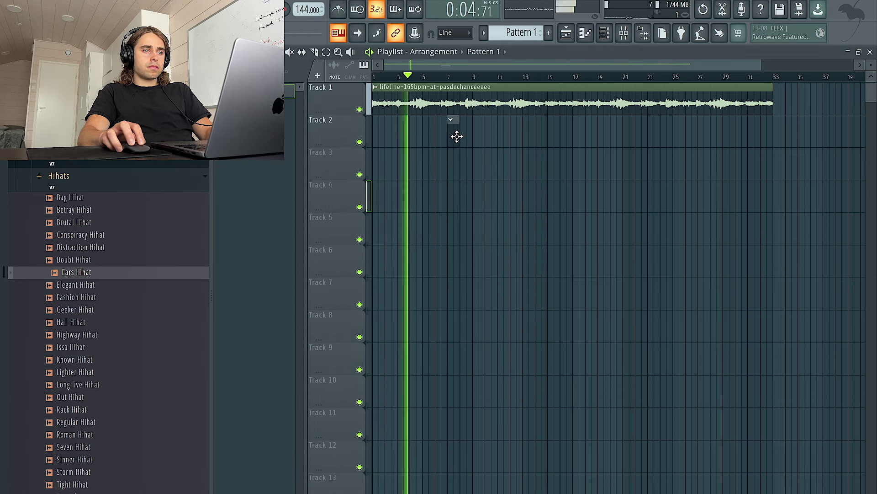
Step: Lower the lifeline clip's time-stretching pitch slightly and enable Normalize for it
key(space)
double_click(398, 104)
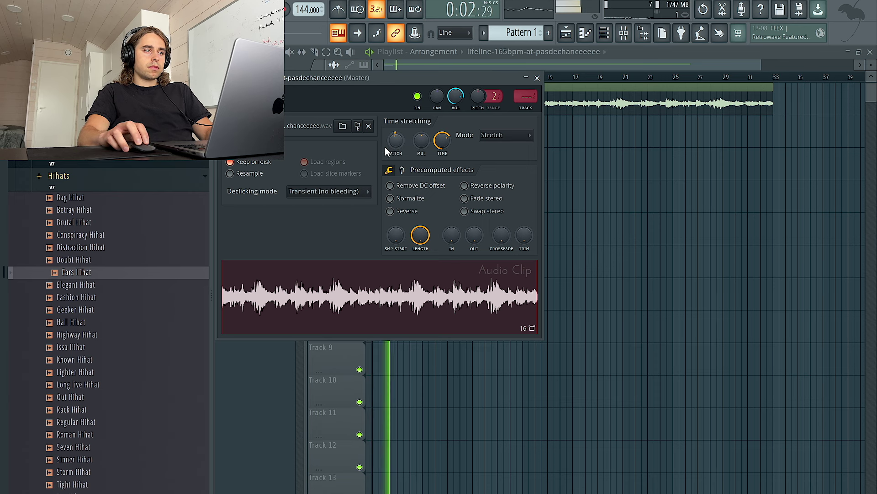
key(space)
key(space)
drag(396, 144, 396, 152)
key(space)
key(space)
click(390, 198)
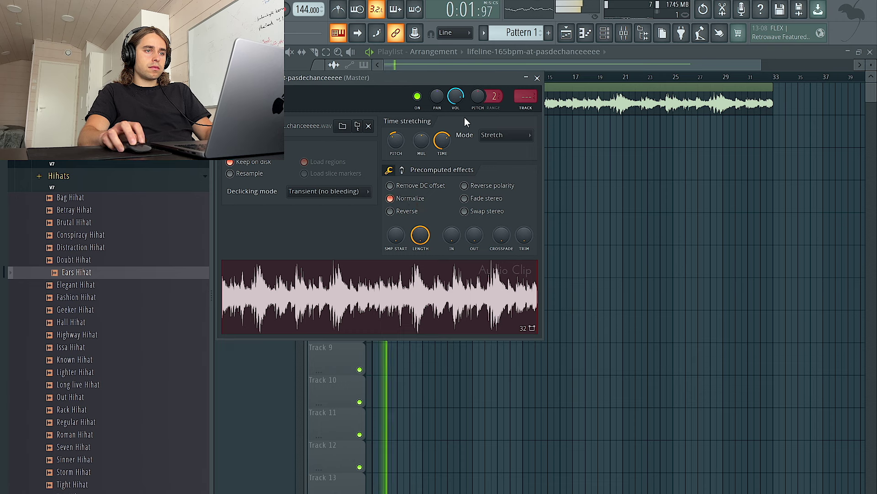
key(Escape)
Step: Lay Pattern 1 on Track 2 as an eight-bar clip and duplicate it to cover bars 9 to 17
mouse_move(391, 136)
mouse_down()
mouse_move(492, 139)
mouse_move(473, 133)
mouse_up()
drag(498, 130, 474, 91)
key(ctrl+b)
Step: Cut the Track 1 sample off at bar 9 and place its next eight-bar section on Track 3 from bar 9
click(316, 53)
click(265, 52)
right_click(527, 104)
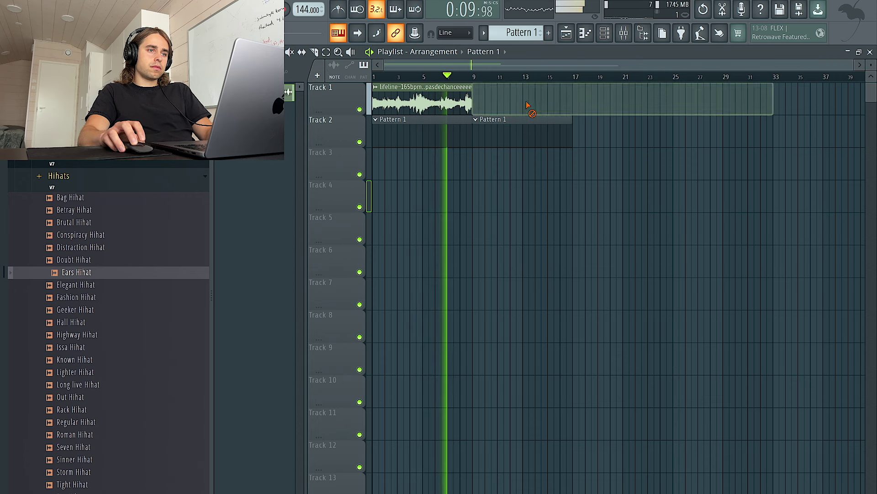
click(478, 170)
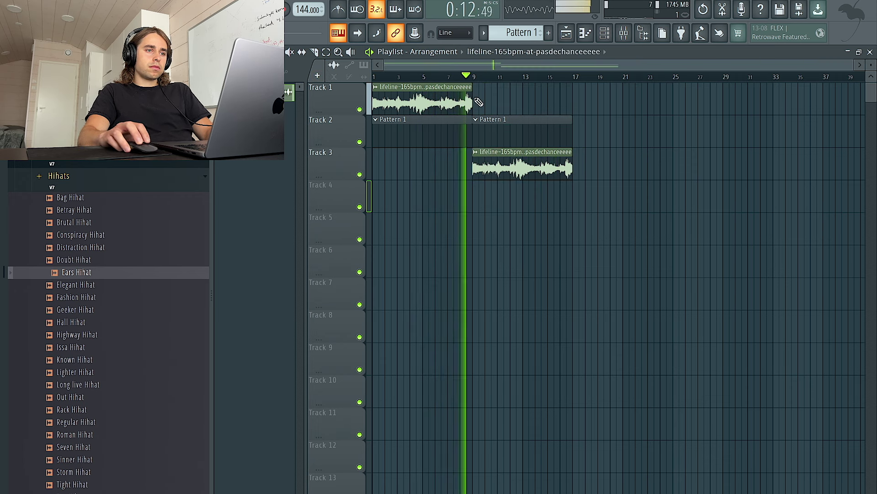
Step: Audition the Track 3 sample section from several points between bars 9 and 13 to compare possible chops
click(476, 77)
scroll(477, 79, up, 3)
click(505, 77)
click(528, 78)
click(503, 77)
click(551, 78)
click(594, 79)
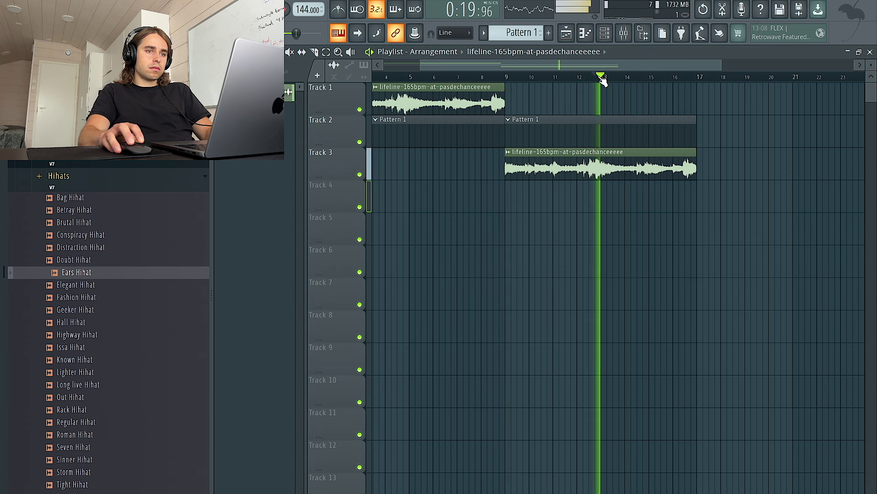
click(580, 78)
click(582, 79)
click(577, 78)
click(507, 78)
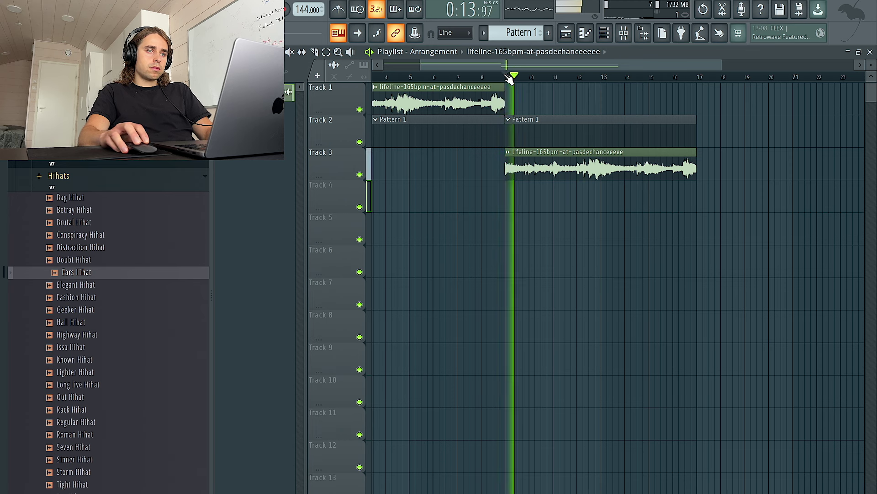
click(508, 77)
click(505, 77)
click(532, 78)
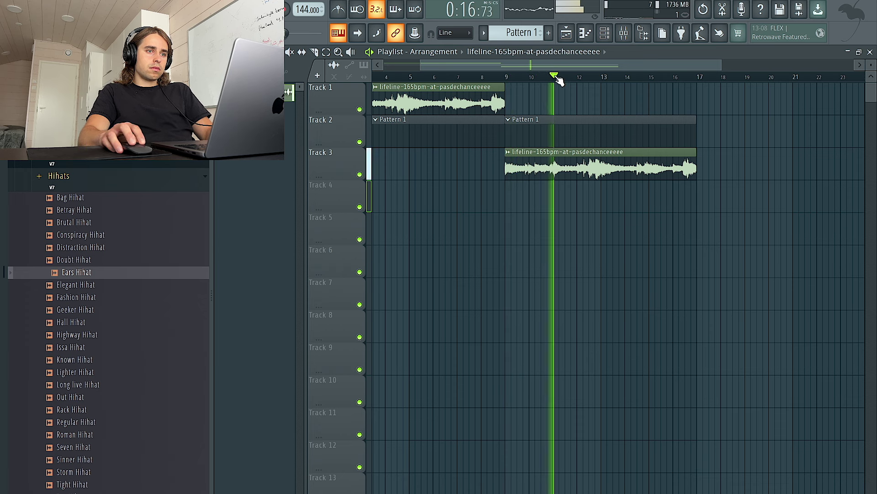
click(580, 78)
click(508, 78)
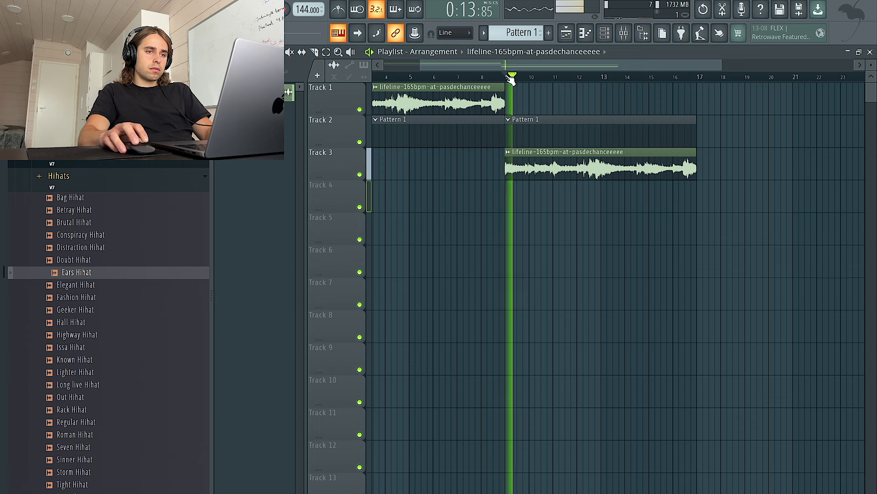
click(596, 77)
click(605, 77)
click(606, 78)
click(508, 78)
scroll(525, 102, down, 3)
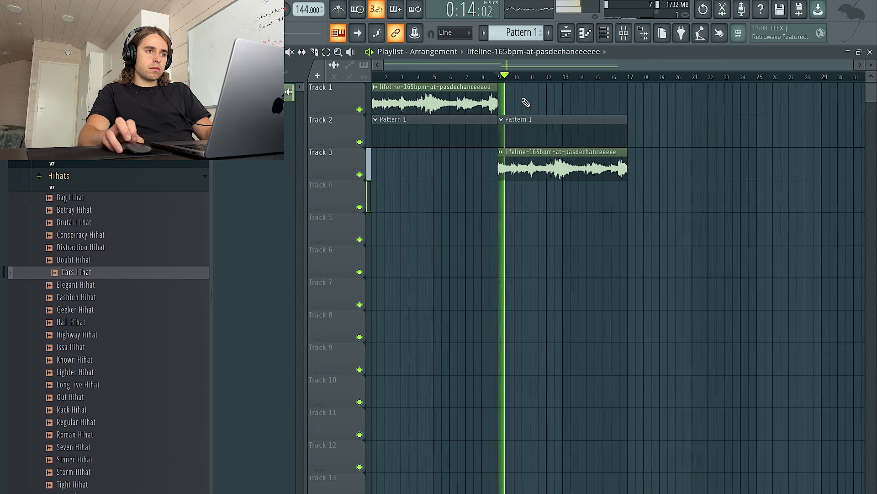
Step: Set the project tempo to 165 BPM and reset the lifeline clip's time-stretching pitch
mouse_move(300, 16)
mouse_down()
mouse_move(300, 6)
mouse_move(301, 18)
mouse_up()
key(space)
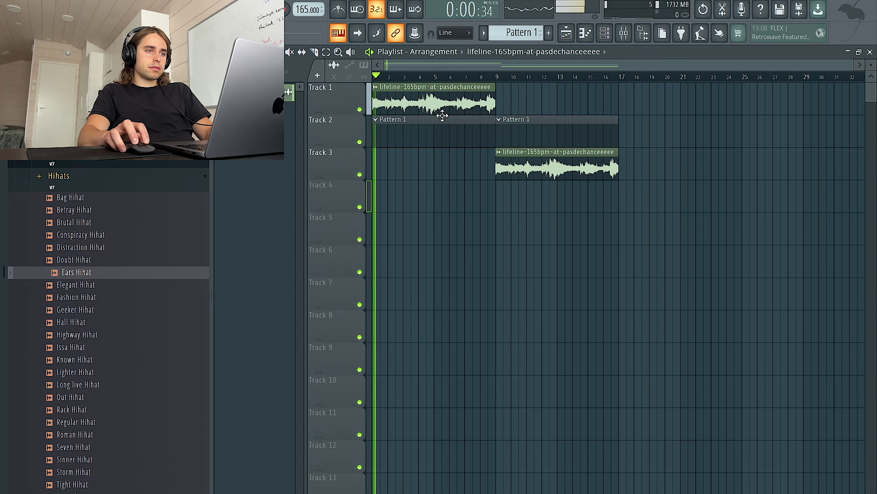
double_click(442, 113)
right_click(391, 144)
click(403, 153)
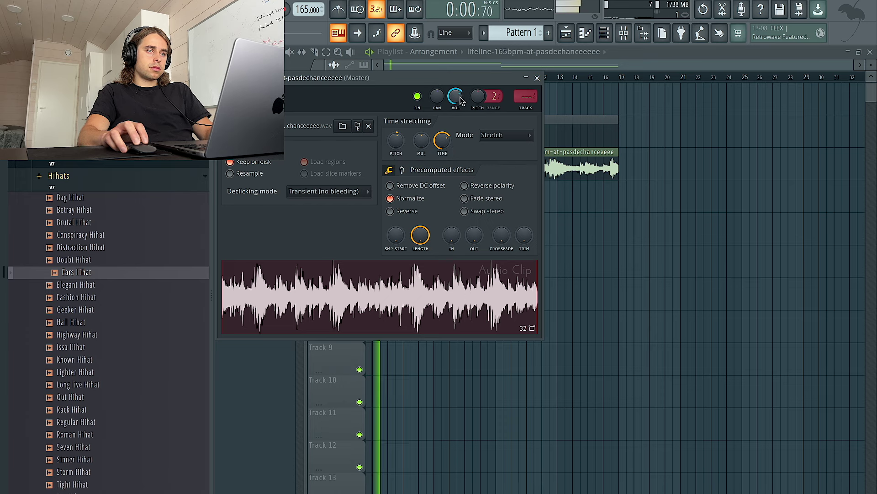
Step: Route the lifeline clip to its own mixer insert with Decapitator in slot 1, and lower the insert's volume slightly
click(528, 109)
click(759, 183)
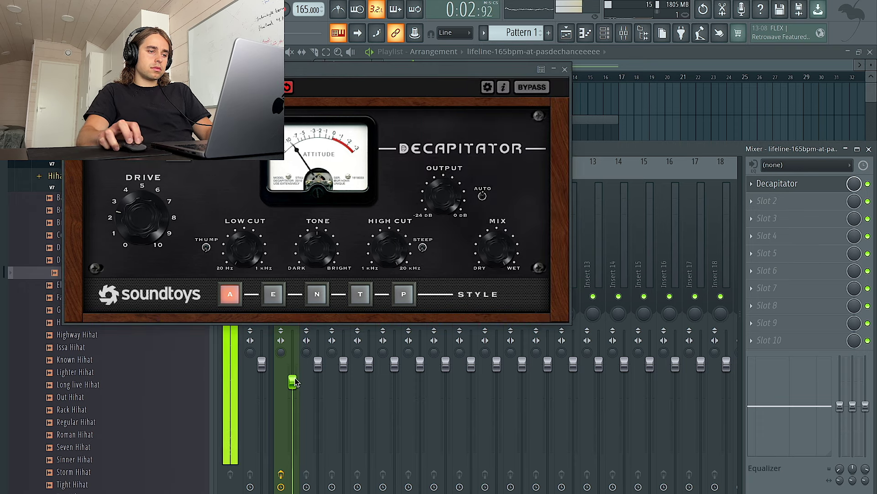
click(565, 70)
right_click(611, 106)
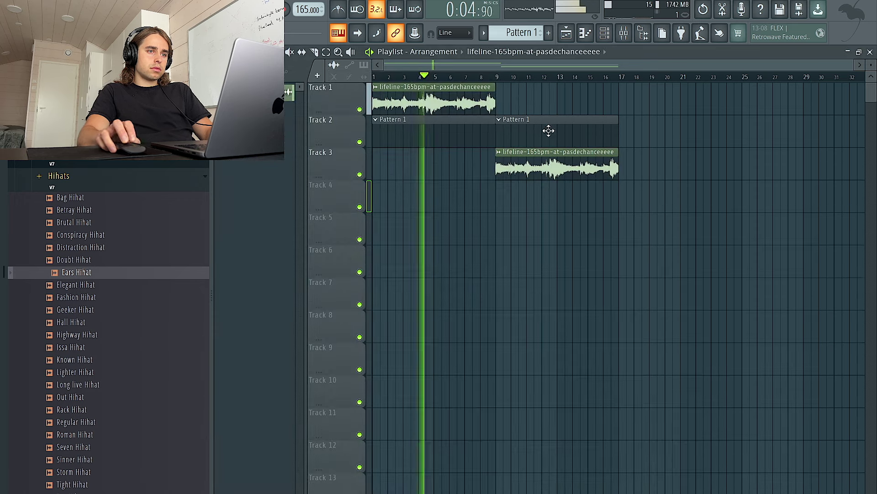
Step: Browse the drum kit folders for a drum loop and place Drum Break 3 76BPM on Track 4 at bar 9
scroll(137, 196, down, 2)
scroll(121, 197, up, 5)
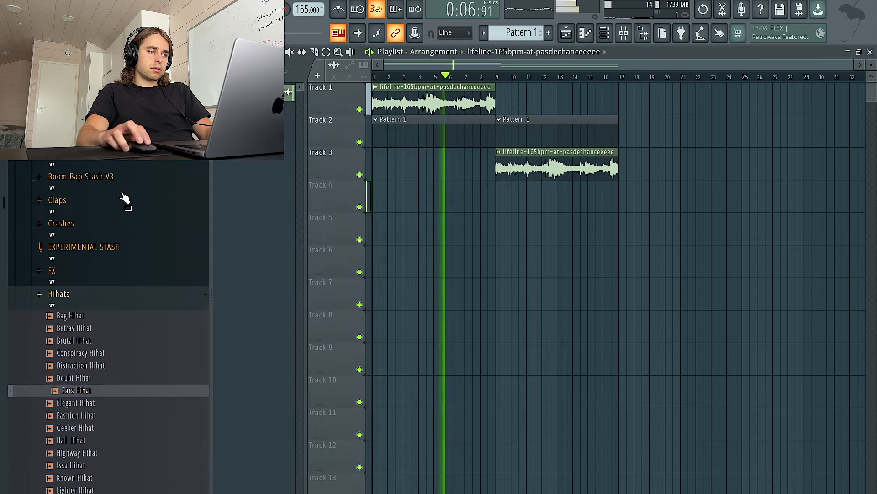
click(121, 267)
click(114, 249)
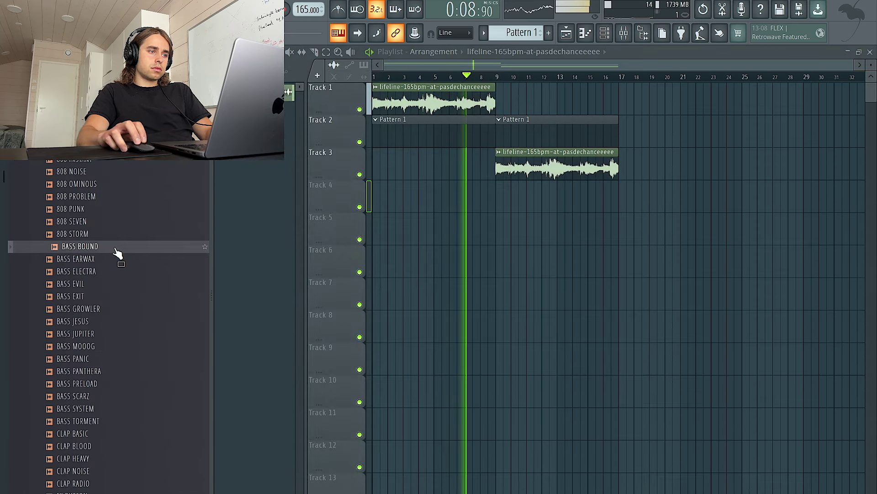
scroll(114, 249, up, 4)
key(space)
key(space)
click(114, 249)
click(110, 183)
click(128, 376)
drag(124, 381, 512, 199)
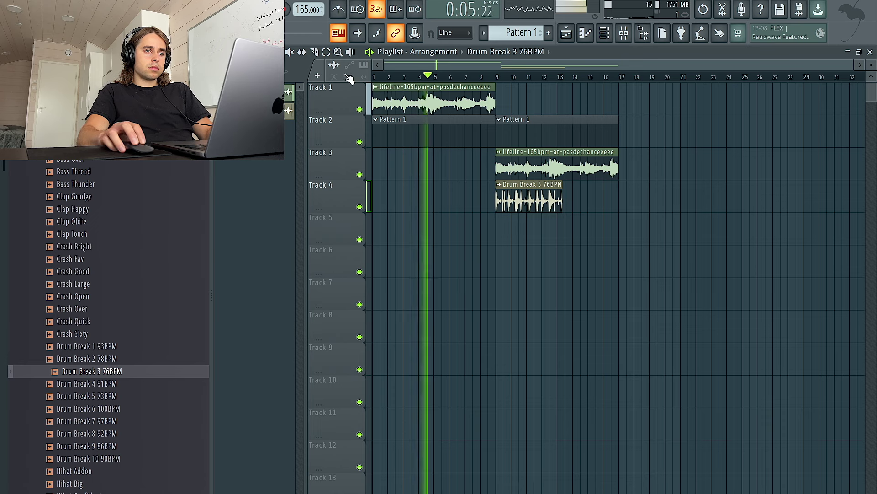
Step: Stretch the Drum Break 3 clip to end at bar 13 and set its time-stretching mode to Stretch
scroll(597, 201, up, 4)
scroll(476, 191, left, 1)
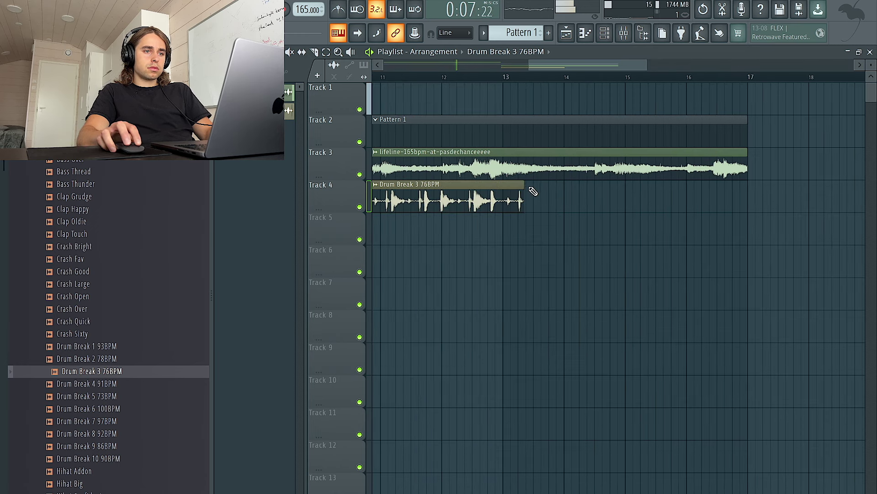
scroll(526, 196, down, 4)
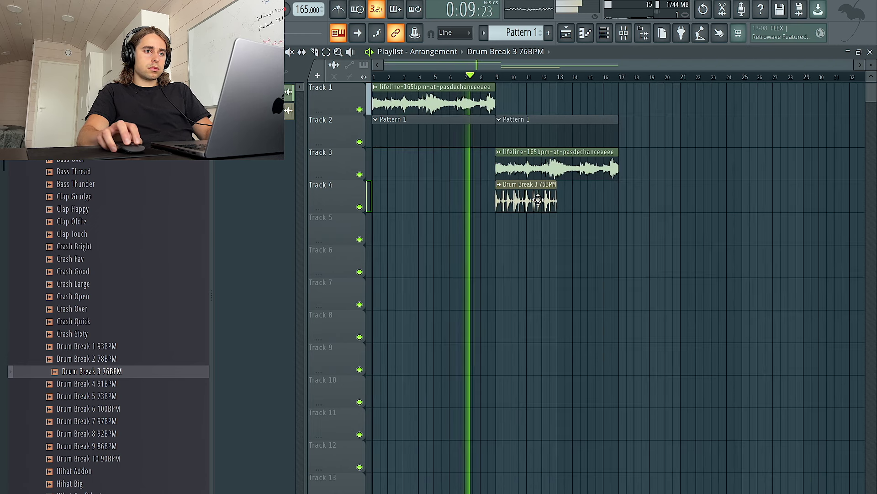
double_click(546, 200)
click(522, 152)
click(514, 194)
click(518, 151)
click(511, 183)
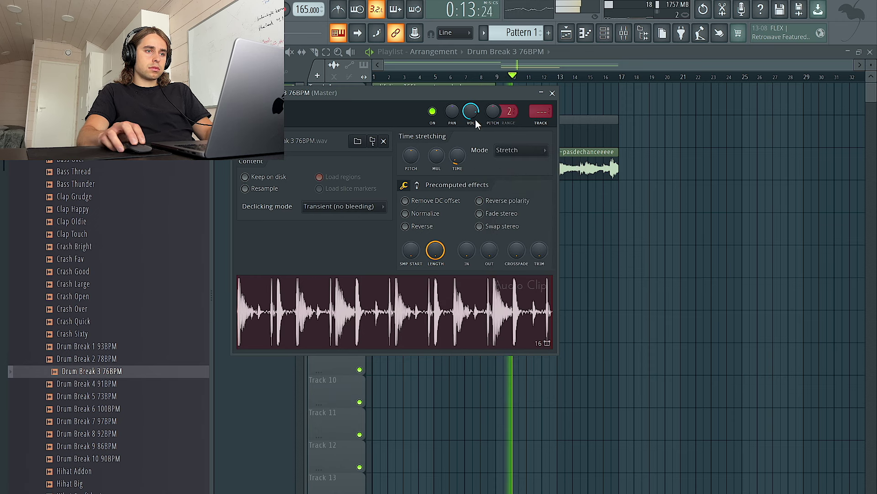
right_click(627, 224)
Step: Audition the drum break together with the Track 3 sample from bar 9 and around bars 11 to 12
click(501, 78)
scroll(502, 97, up, 4)
click(481, 78)
click(481, 79)
click(482, 79)
click(541, 79)
click(481, 79)
click(481, 78)
click(579, 79)
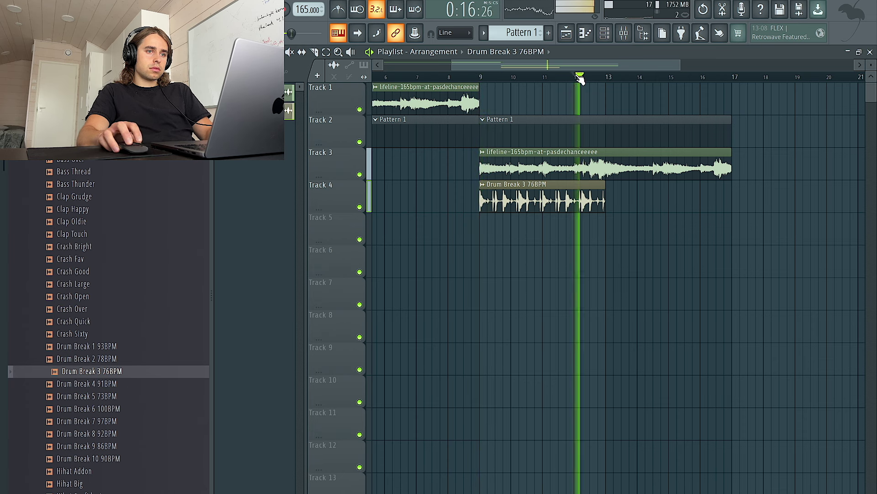
click(485, 78)
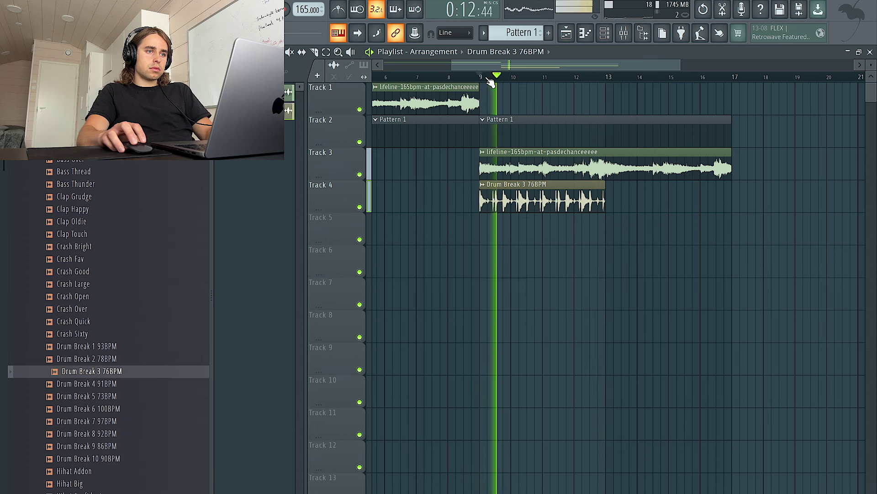
click(483, 79)
click(580, 78)
click(484, 79)
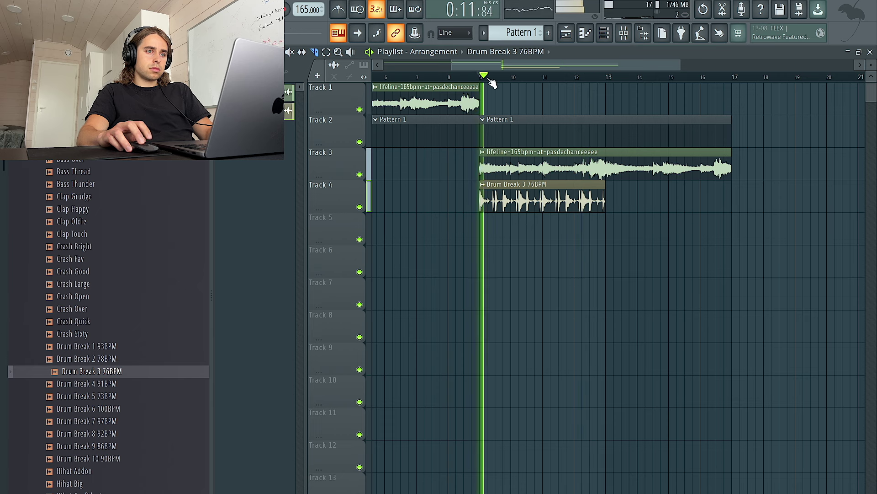
Step: Cut the Track 3 sample down to bars 9 to 11, then duplicate it and trim the copy to end at bar 12
click(543, 170)
right_click(588, 170)
ctrl+drag(586, 170, 398, 164)
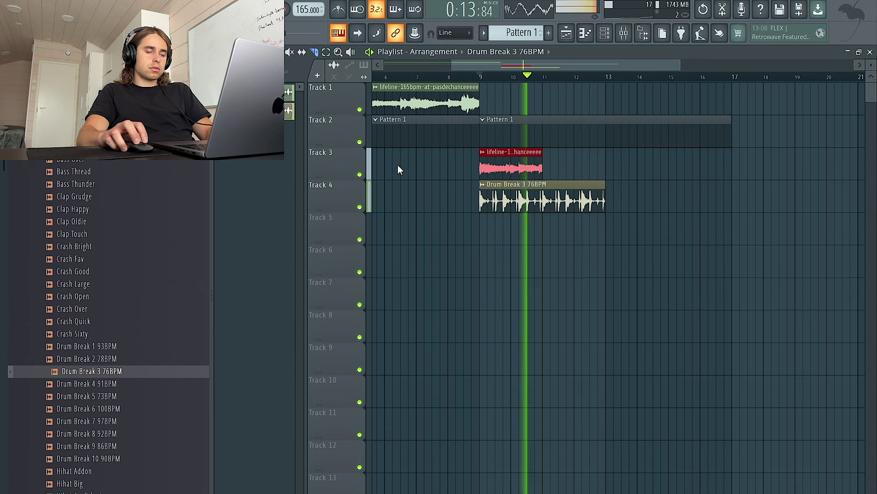
key(ctrl+b)
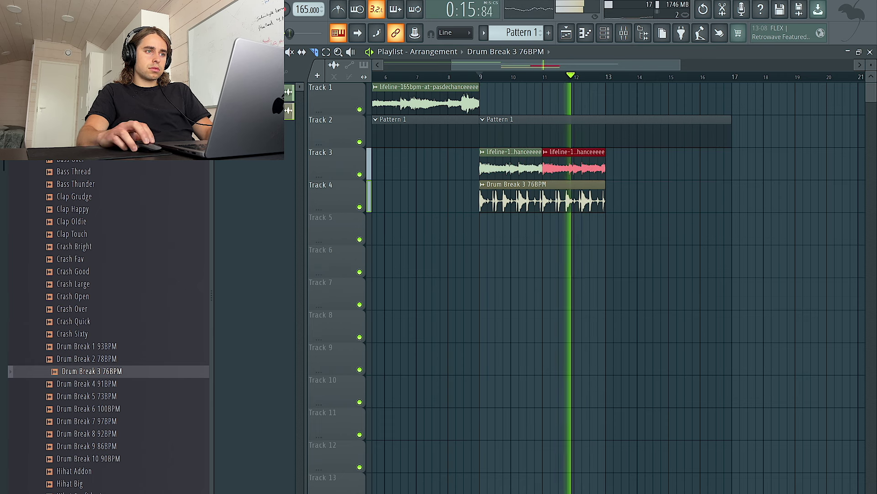
drag(606, 152, 579, 150)
Step: Place an eight-bar sample section on Track 6 from bar 5, slice it at bar 8 and delete the first piece
click(407, 86)
drag(461, 260, 443, 245)
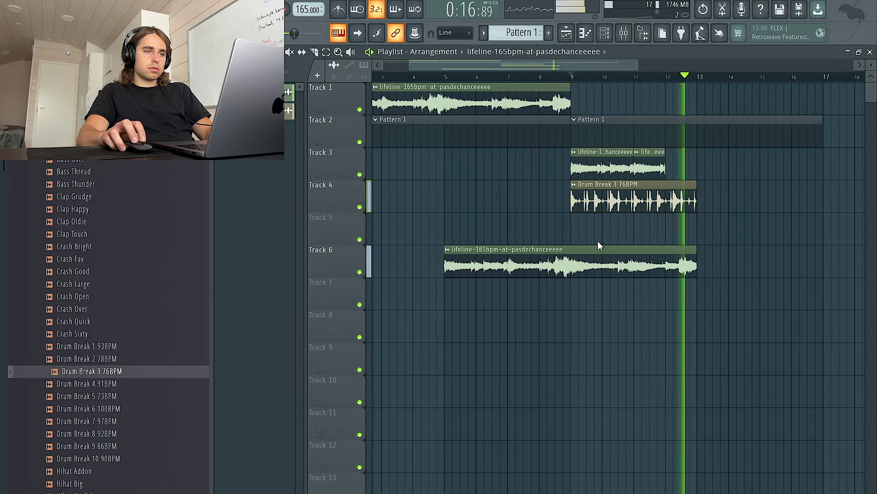
click(314, 53)
drag(540, 239, 544, 281)
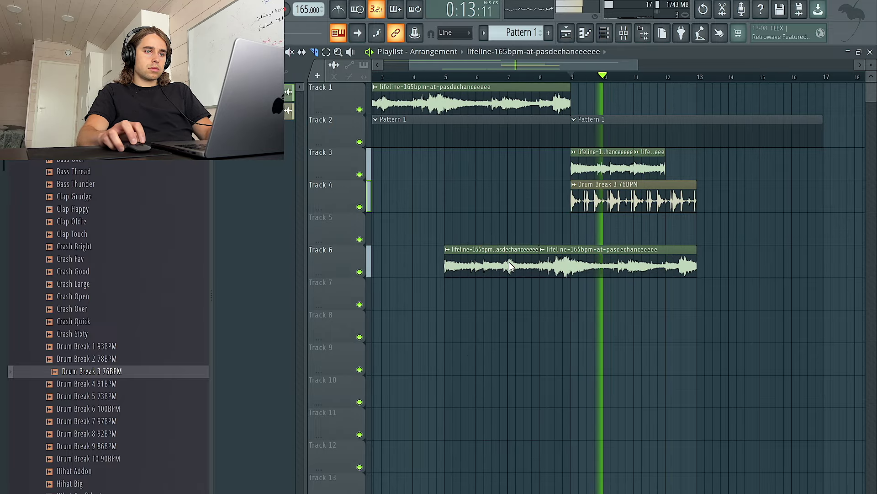
right_click(510, 262)
Step: Move the remaining Track 6 sample piece to start at bar 12 and slice it at bars 13 and 15
drag(595, 251, 691, 255)
scroll(672, 245, right, 5)
drag(505, 256, 536, 256)
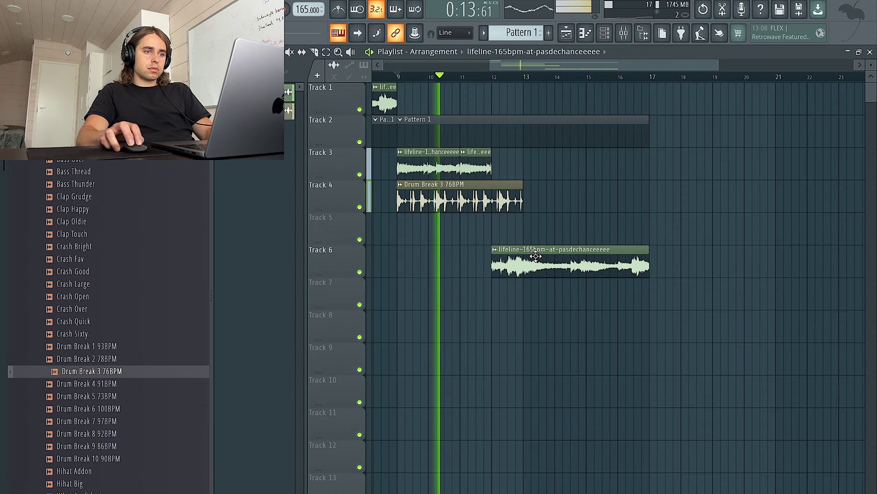
click(527, 271)
click(584, 270)
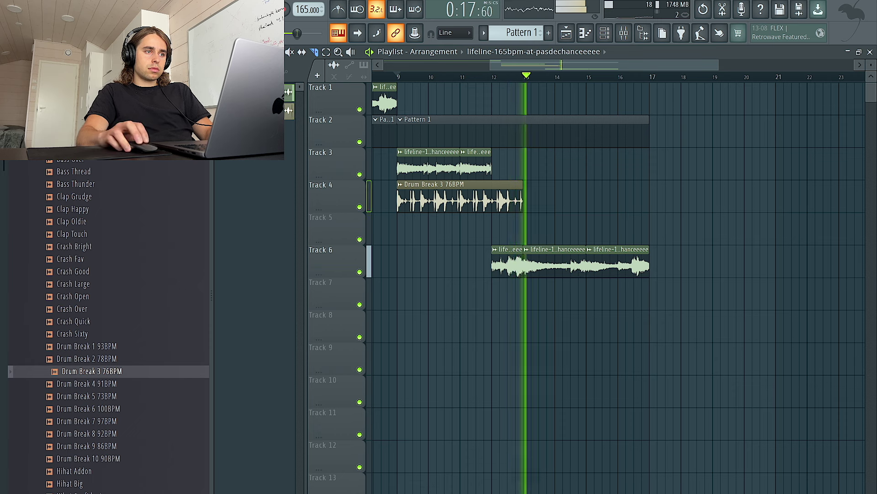
Step: Duplicate the Drum Break 3 clip on Track 4 to cover bars 13 to 17
key(space)
key(space)
drag(587, 233, 492, 206)
key(ctrl+b)
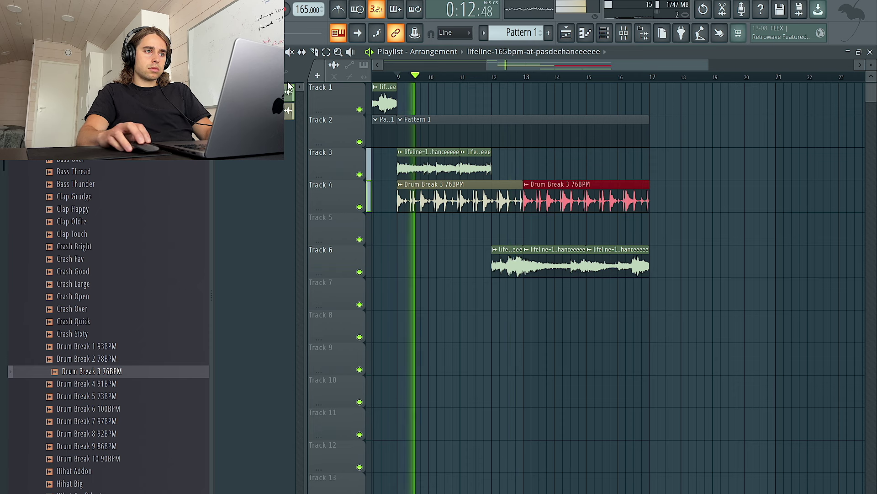
Step: Move the Track 6 sample pieces at bars 12 to 13 and 13 to 15 onto Track 3, keeping their timing
drag(554, 265, 554, 232)
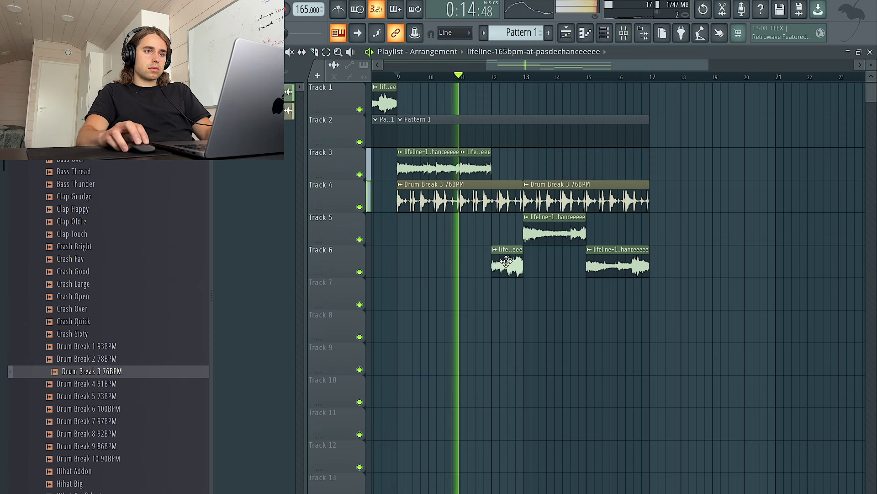
drag(507, 263, 506, 160)
drag(546, 233, 546, 159)
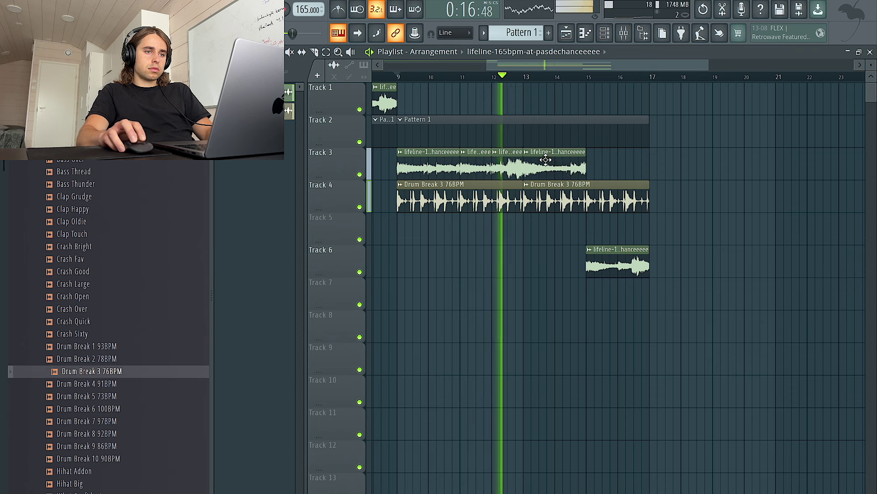
Step: Trim the Track 3 piece at bar 13 to one bar and duplicate it twice to fill up to bar 16
key(space)
key(space)
drag(584, 154, 556, 153)
key(ctrl+b)
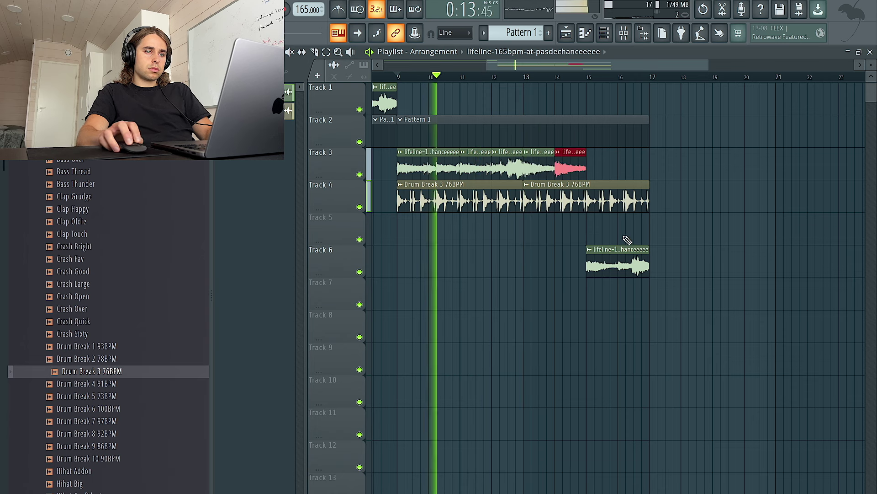
key(ctrl+b)
Step: Trim the remaining Track 6 sample piece to start at bar 16 and move it onto Track 3
drag(588, 264, 627, 169)
scroll(551, 171, up, 2)
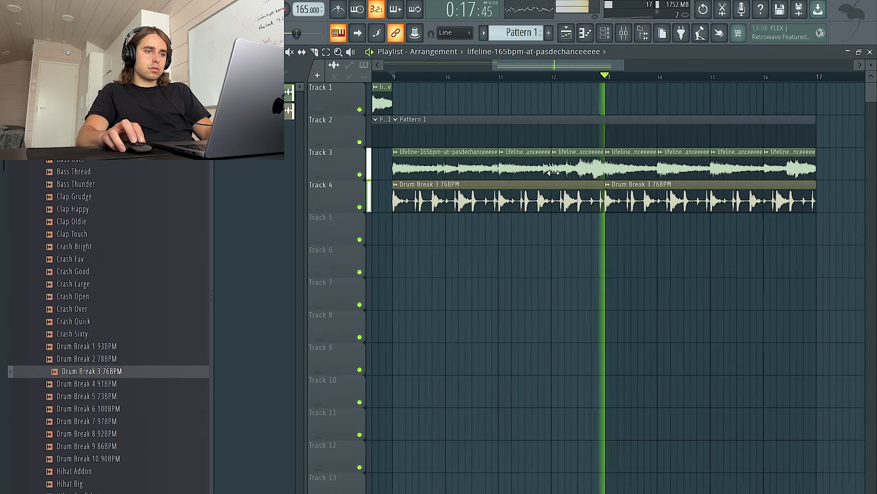
Step: Set a looping time selection over bars 9 to 17 in the playlist
scroll(566, 182, down, 2)
double_click(600, 204)
key(Escape)
drag(663, 78, 500, 78)
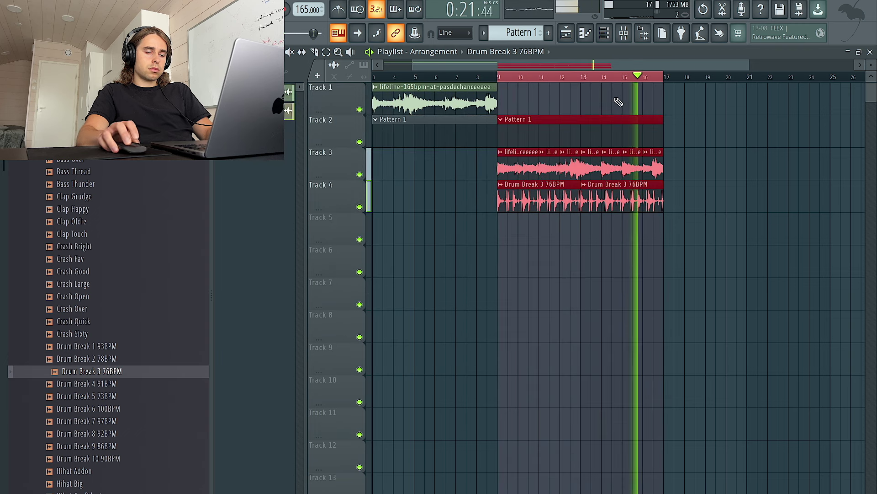
Step: Lower the time-stretching pitch of the Drum Break 3 clip slightly in its channel settings while auditioning the loop
double_click(550, 203)
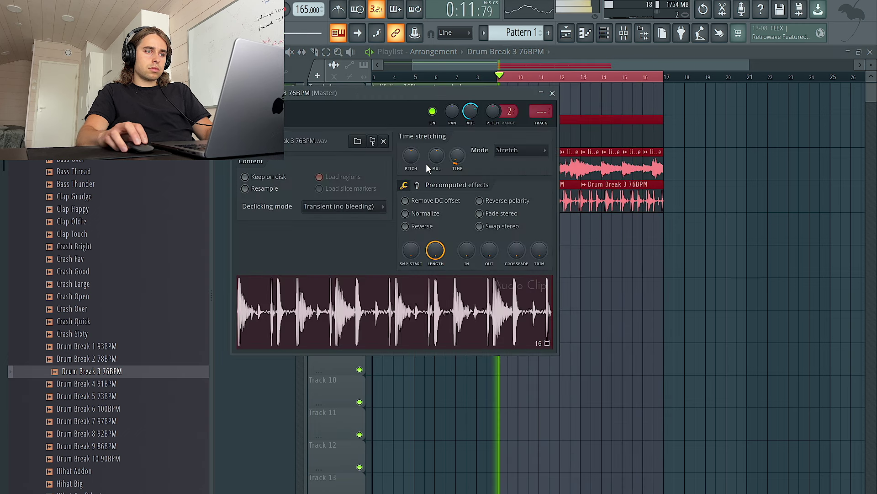
drag(413, 158, 413, 164)
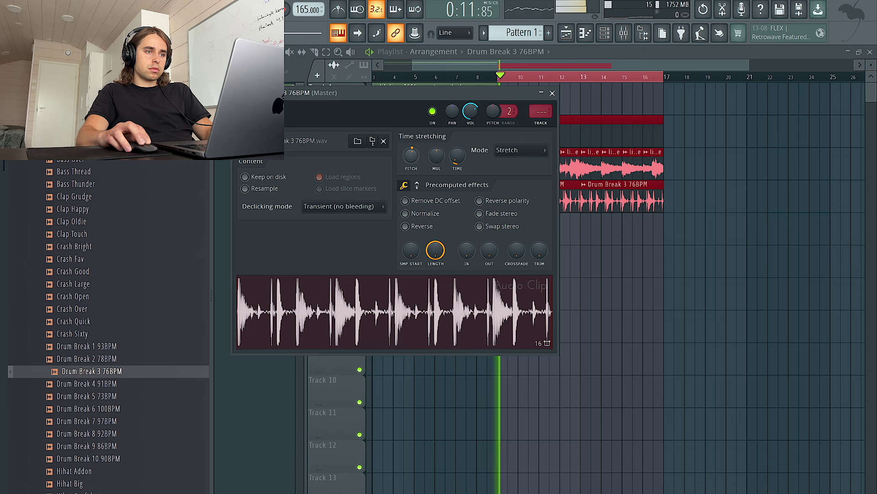
key(space)
key(space)
drag(410, 157, 411, 160)
key(space)
key(space)
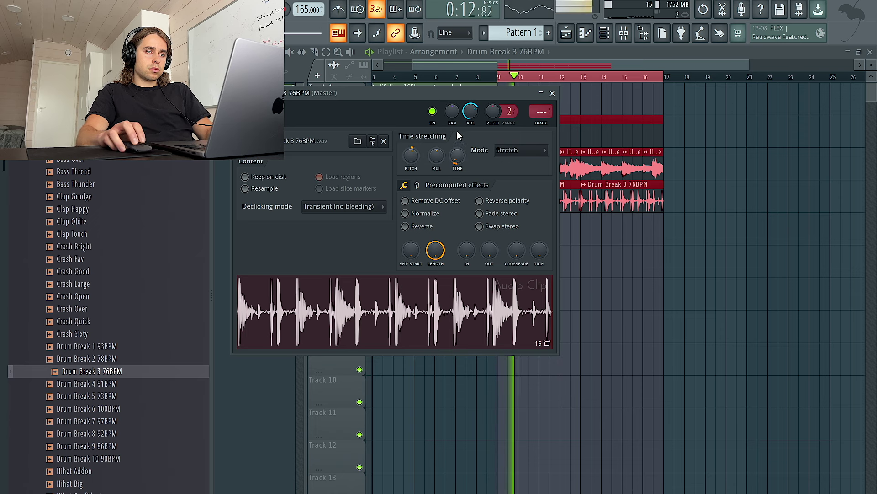
Step: Try a Thermal drum preset on the Drum Break 3 mixer track and add Tape MELLO-FI with its filter at 2% LowPass
key(F9)
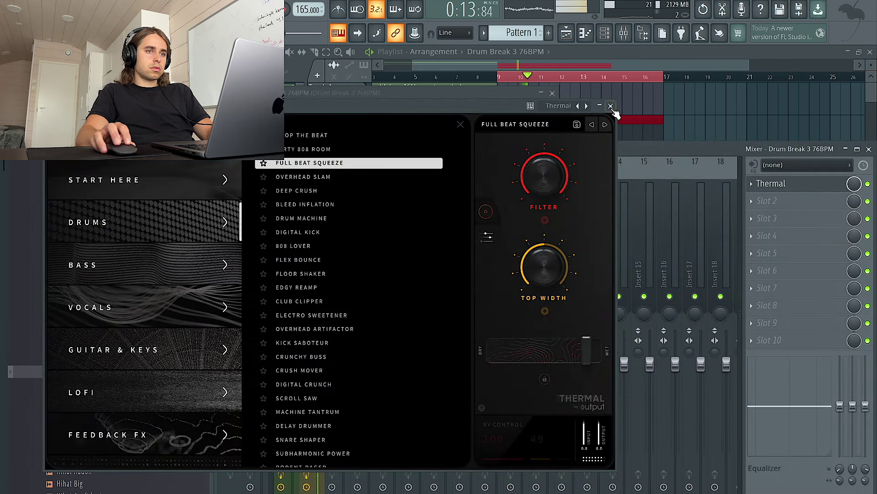
click(336, 176)
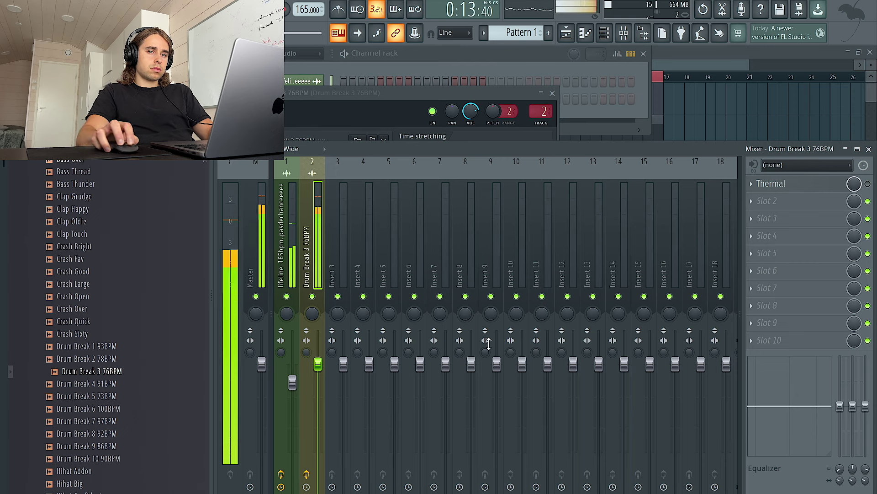
click(772, 201)
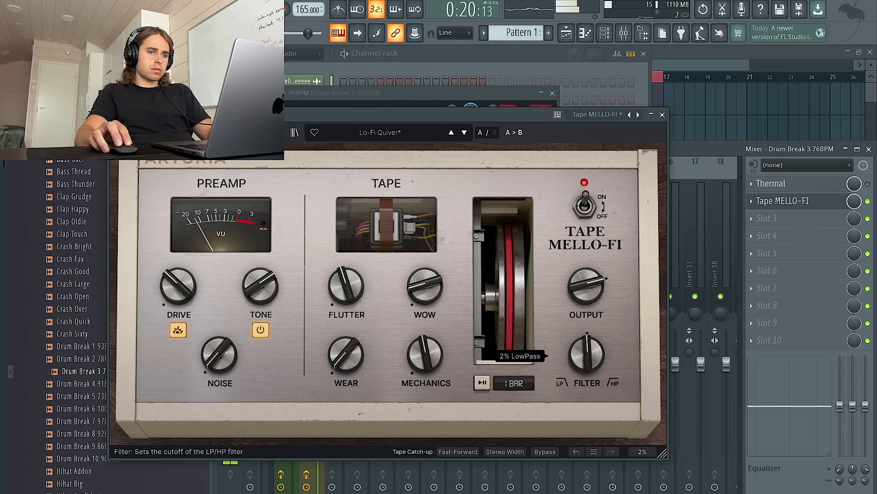
click(662, 114)
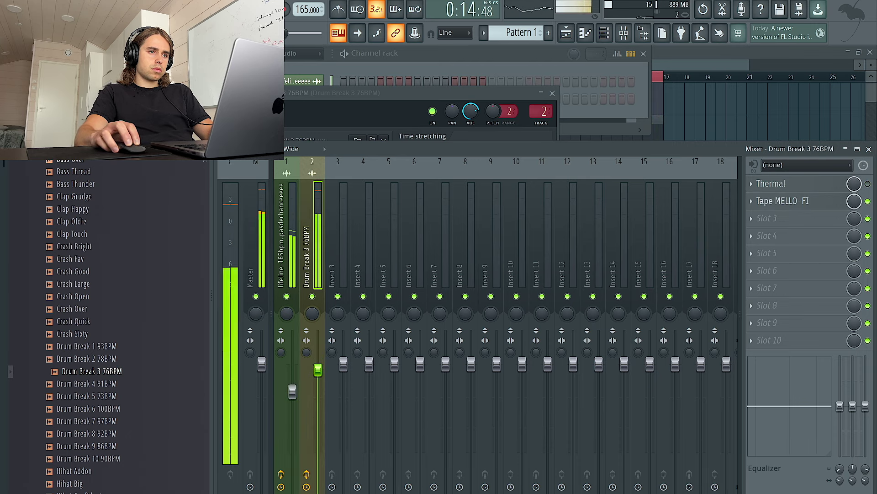
Step: Raise the Drum Break 3 and lifeline sample mixer levels slightly and return to the playlist
click(315, 371)
click(291, 248)
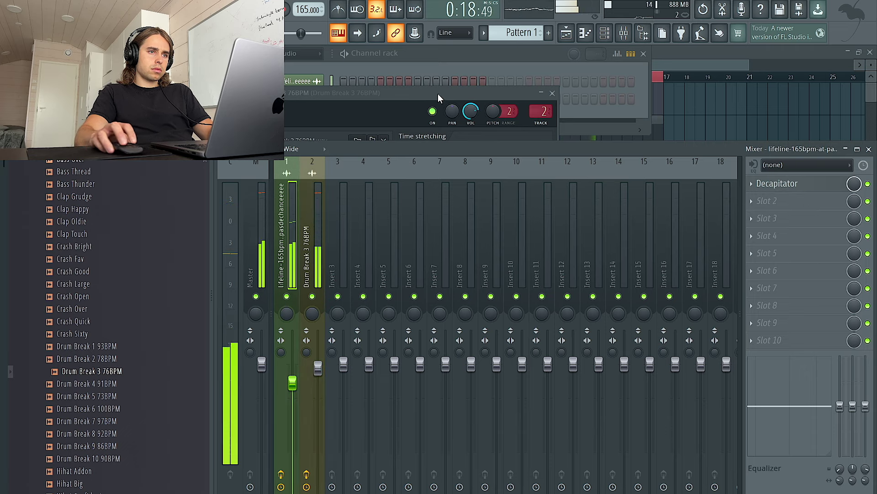
click(450, 66)
click(743, 112)
Step: Place the eight-bar lifeline sample on Track 6 from bar 17 to bar 25
scroll(699, 134, down, 2)
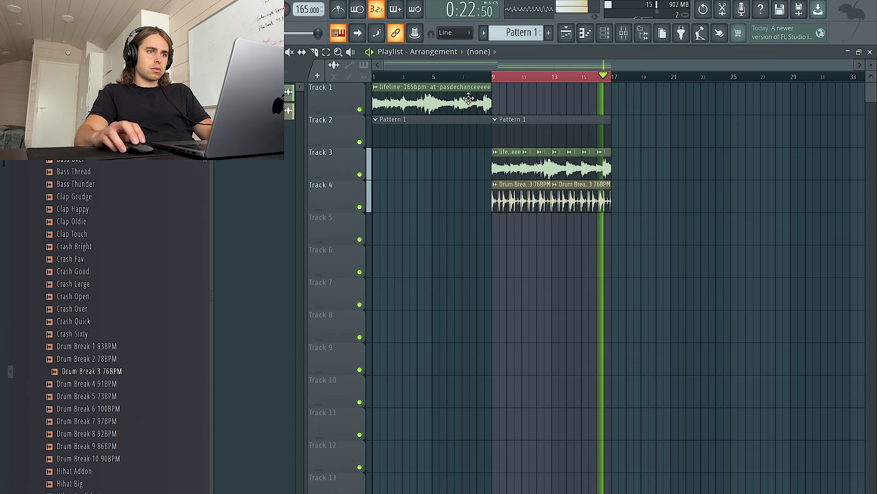
click(613, 262)
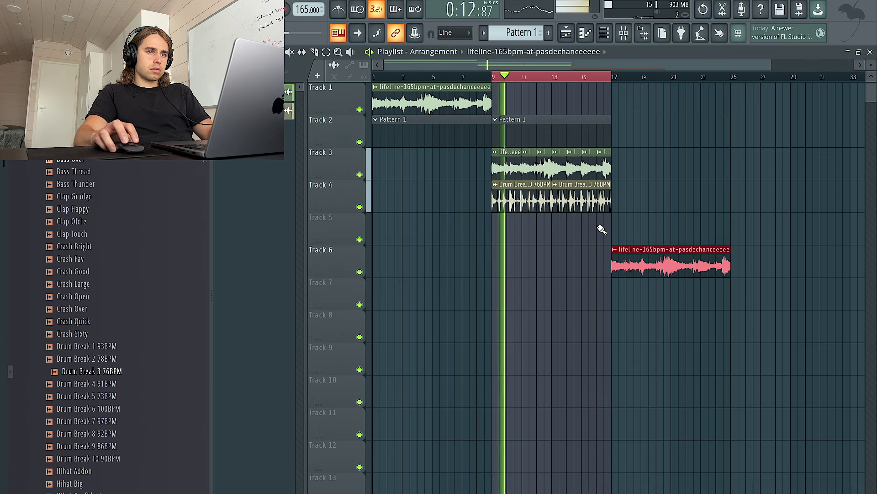
scroll(599, 229, right, 2)
Step: Try Fruity Delay 3 in the second effect slot of the lifeline mixer track and replace it with Fruity Reeverb 2
click(622, 35)
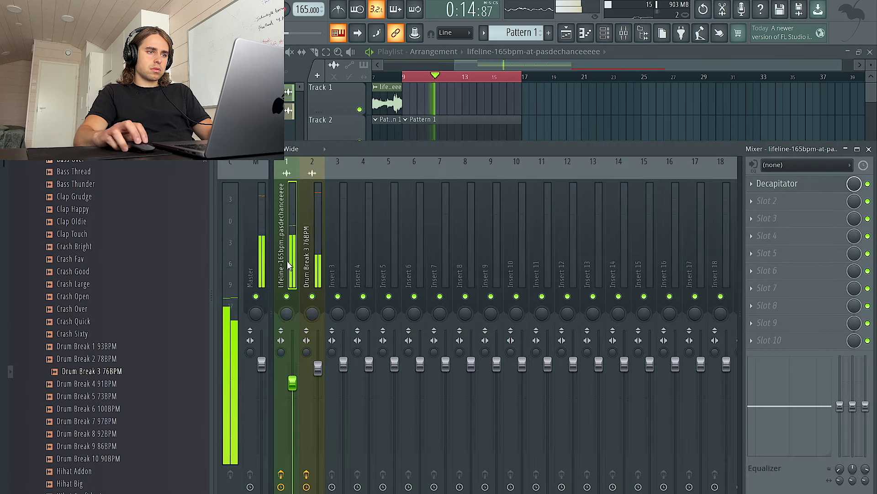
click(800, 199)
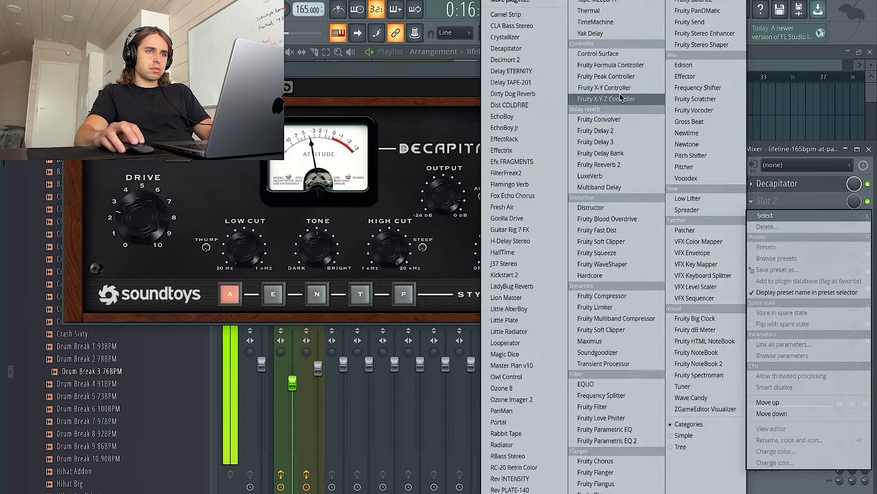
click(607, 142)
click(565, 69)
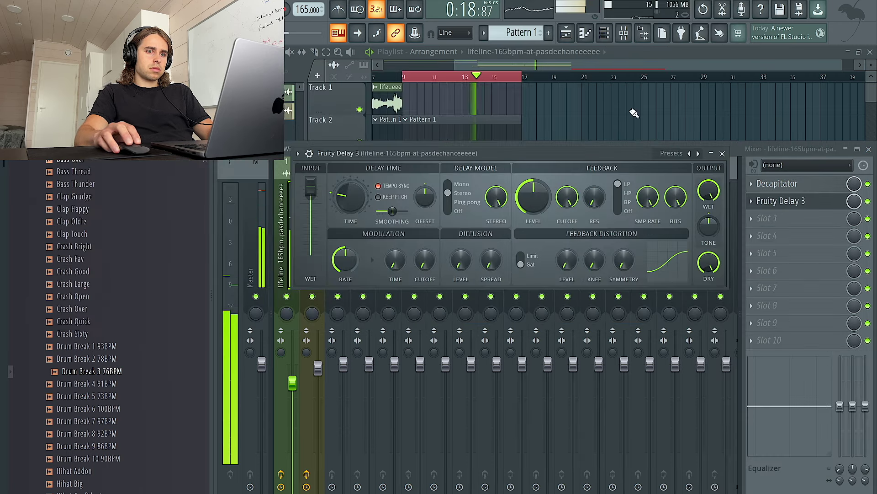
click(772, 201)
mouse_move(758, 242)
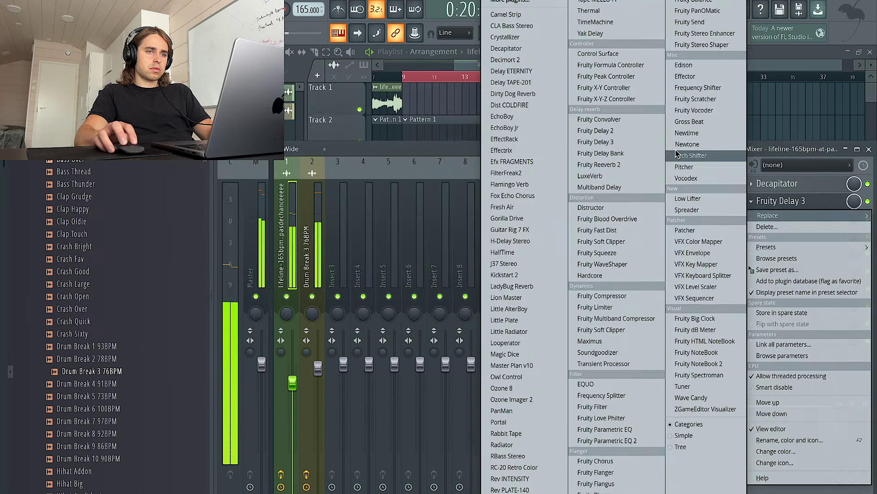
click(625, 173)
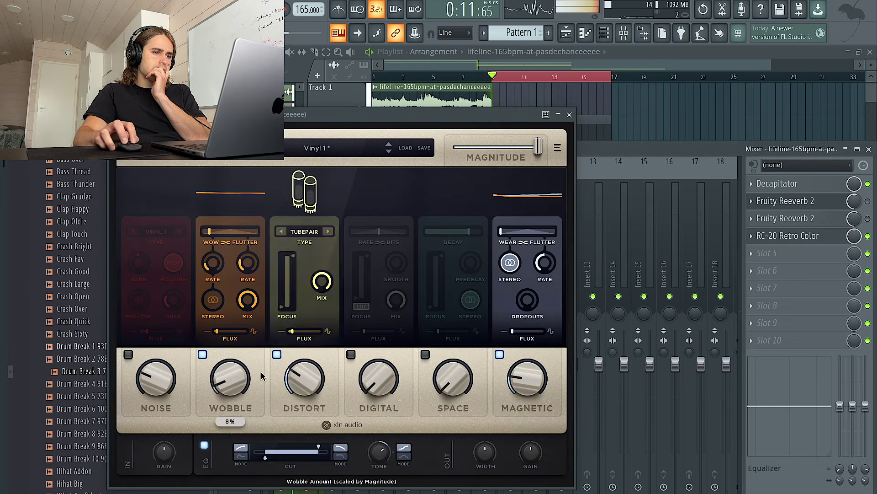
Step: In RC-20 Retro Color on the lifeline track, disable Distort and Magnetic, enable Space and set the high cut to about 5700 Hz
click(277, 356)
click(447, 337)
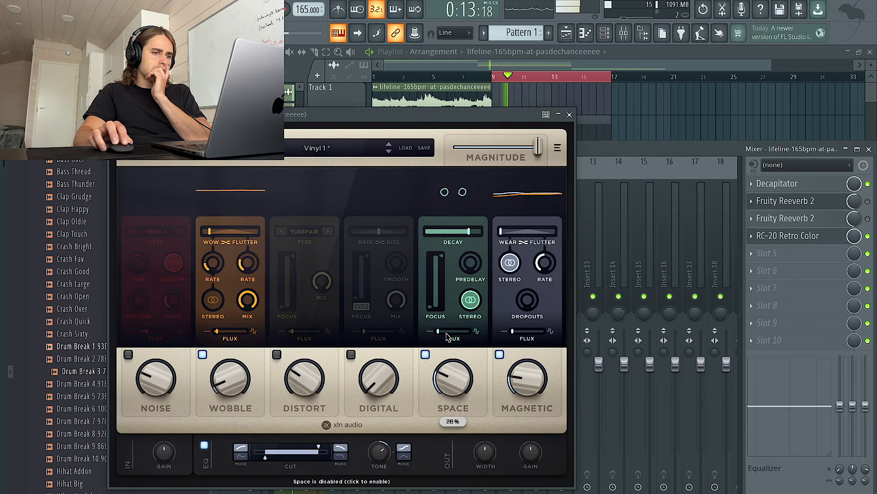
click(499, 354)
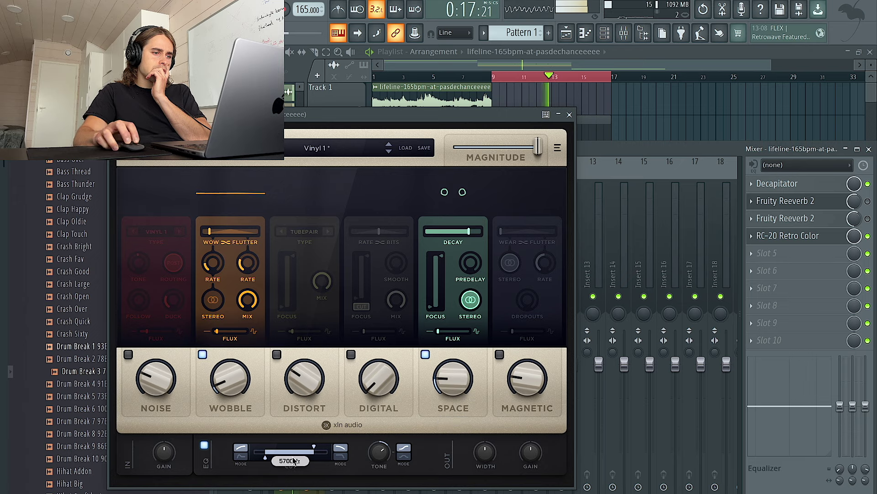
click(570, 115)
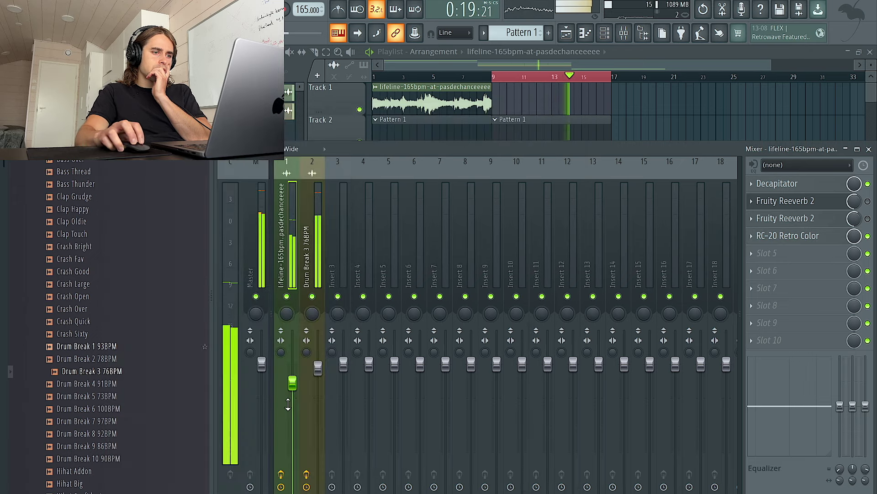
Step: Lower the lifeline sample's mixer level and raise the Drum Break 3 level slightly
drag(292, 386, 293, 390)
mouse_move(318, 367)
mouse_down()
mouse_move(293, 393)
mouse_move(317, 366)
mouse_up()
key(F9)
Step: Duplicate the Track 3 and Track 4 clips to cover bars 17 to 25 and move the Track 6 sample to start at bar 25
scroll(642, 172, down, 1)
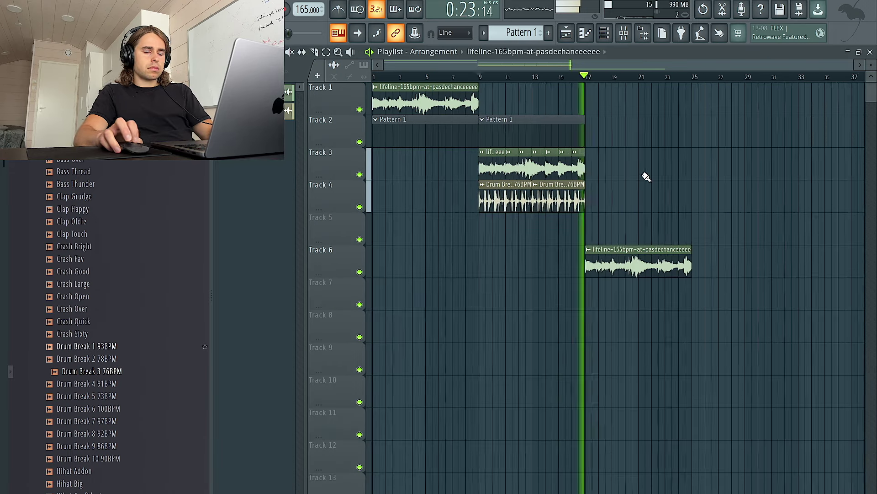
drag(652, 245, 432, 147)
key(ctrl+b)
drag(525, 257, 623, 256)
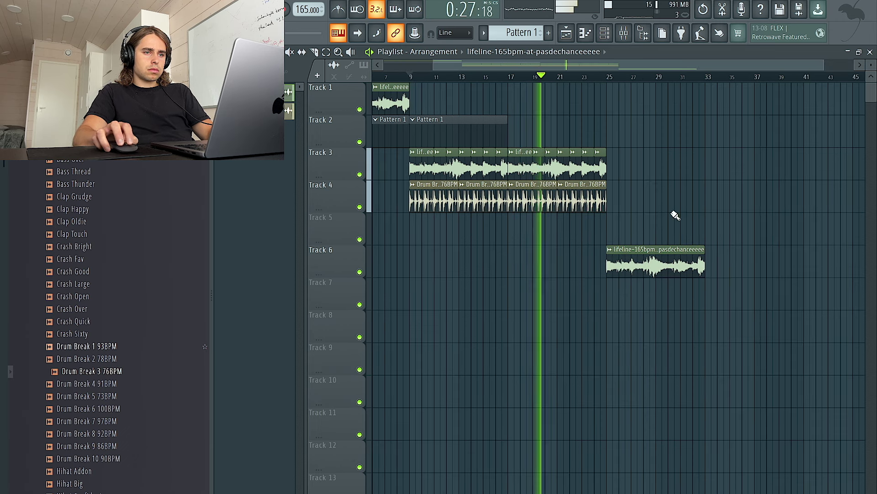
Step: Add another Pattern 1 clip on Track 2 covering bars 17 to 25
scroll(690, 240, right, 2)
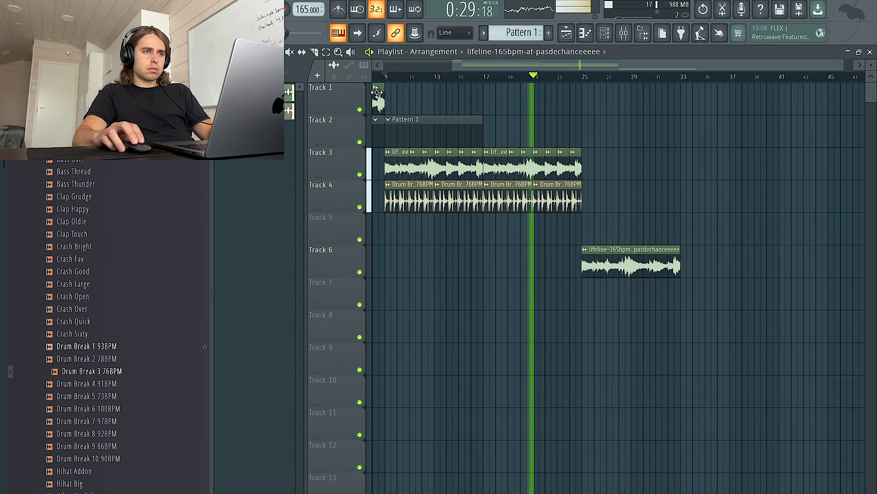
scroll(555, 138, down, 2)
click(545, 129)
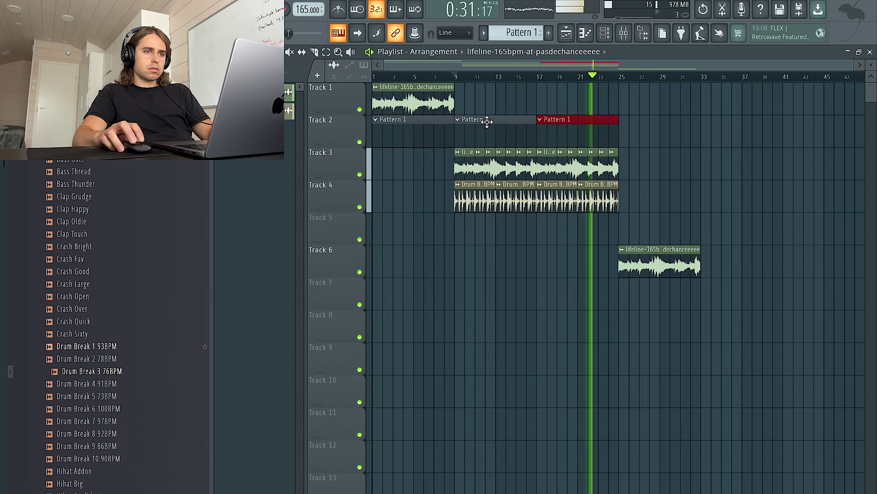
Step: Rebalance the mixer by reducing the lifeline sample's level further and nudging the Drum Break 3 level up
click(624, 33)
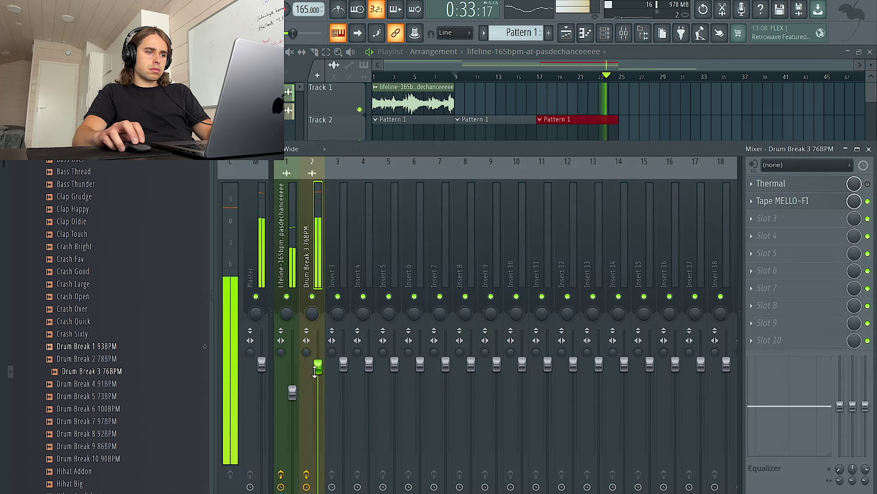
click(292, 393)
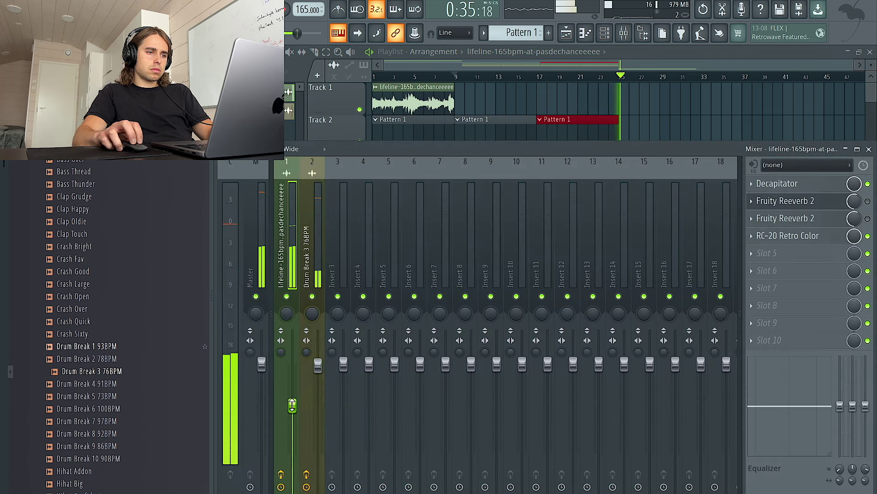
click(320, 284)
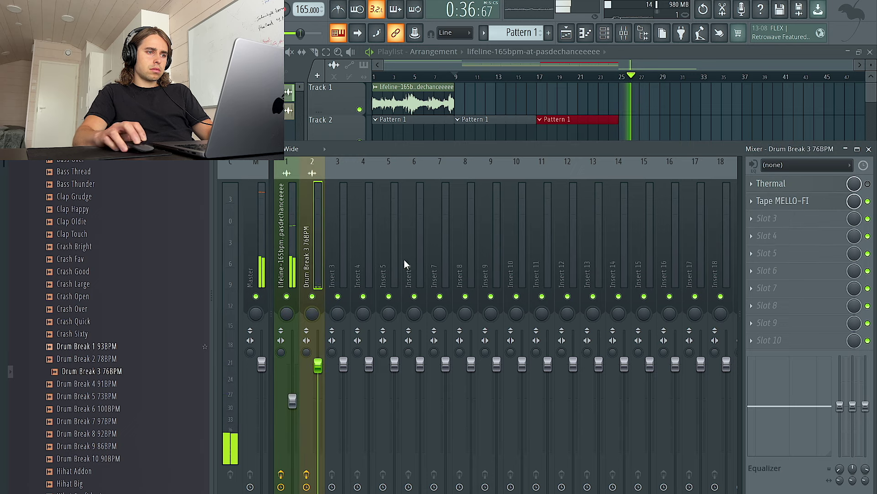
Step: Delete a pattern clip from Track 2 and move the Track 6 sample further along the timeline
right_click(705, 120)
drag(701, 250, 787, 250)
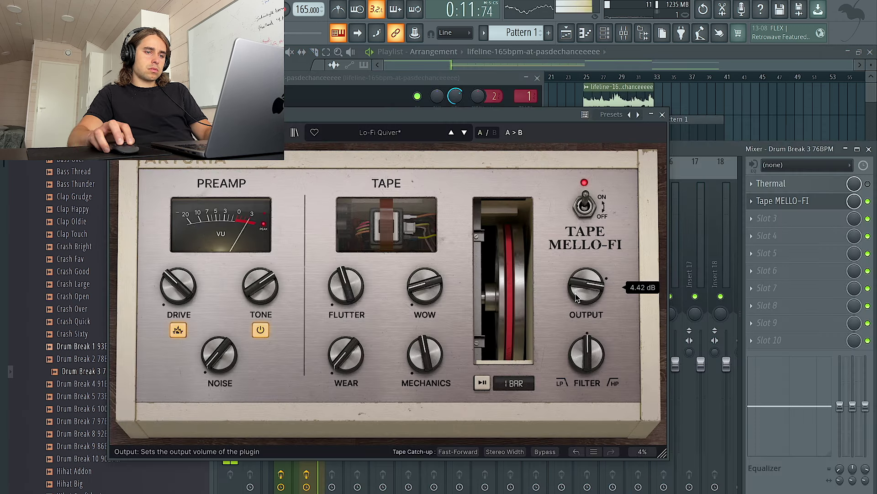
Step: Adjust the output level of Tape MELLO-FI on the Drum Break 3 track and try its filter at 23% LowPass
drag(587, 286, 586, 281)
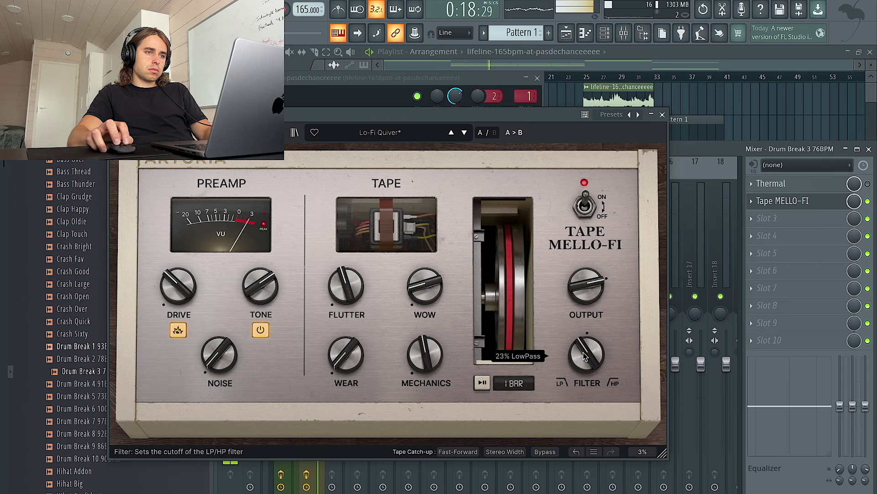
click(663, 114)
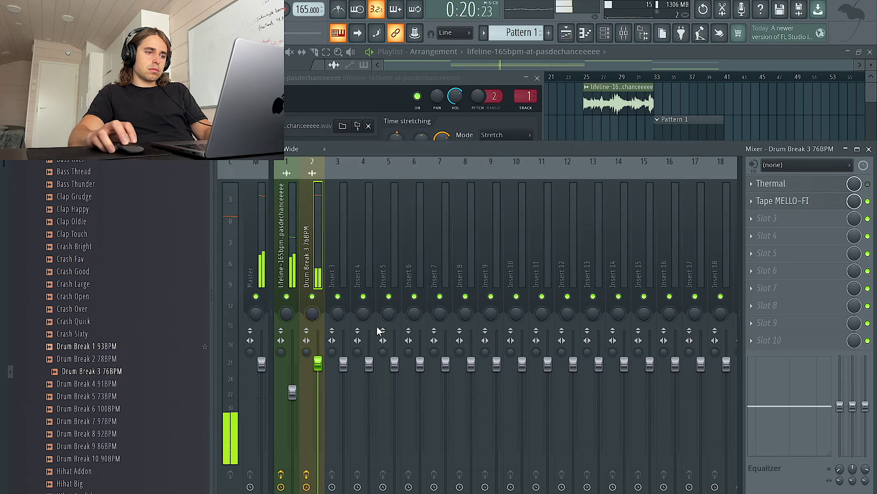
Step: Lower the Drum Break 3 level slightly and adjust the mechanical noise amount in its Tape MELLO-FI effect
click(293, 392)
drag(317, 369, 317, 373)
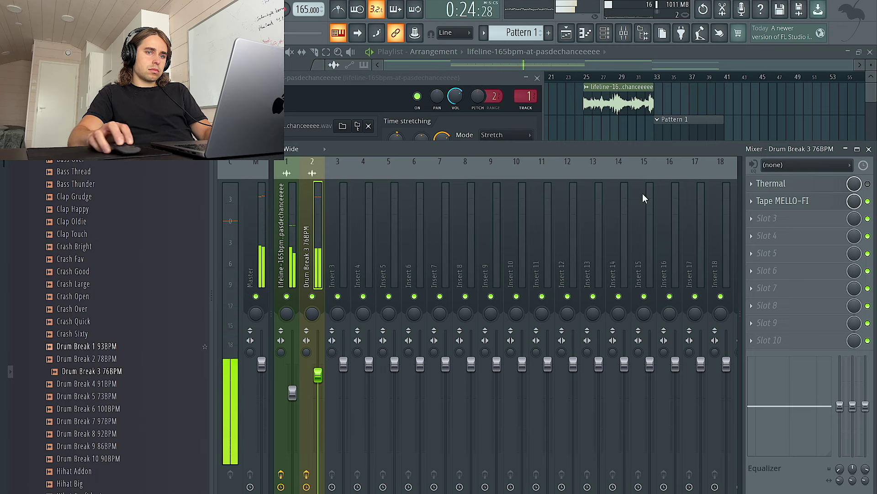
click(780, 202)
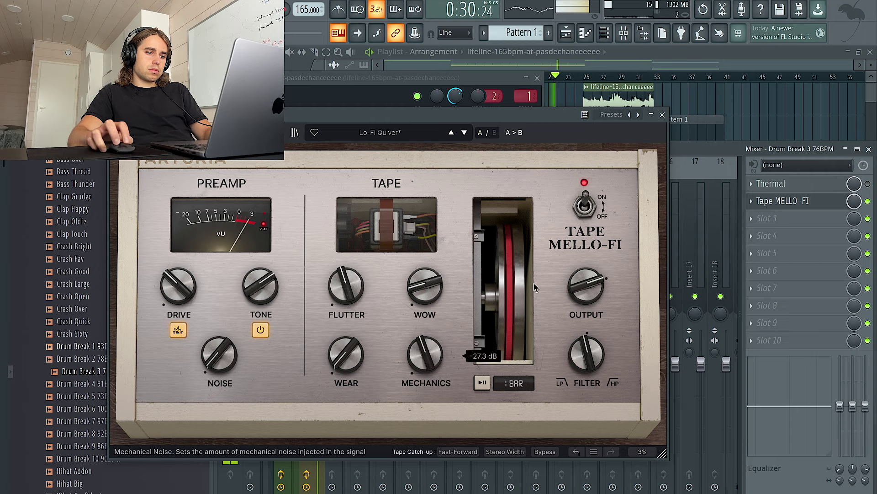
click(663, 114)
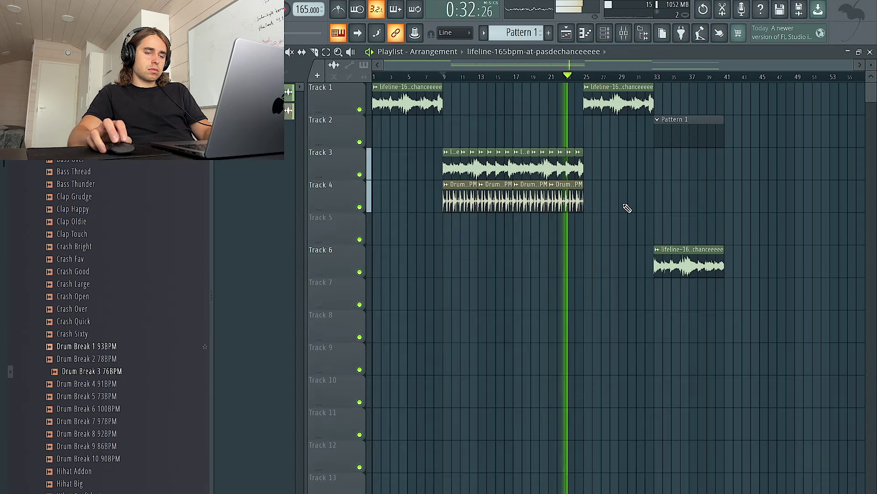
Step: Delete the lifeline clip from Track 6 and re-place the Pattern 1 clip on Track 2 across bars 33 to 41
drag(664, 229, 388, 166)
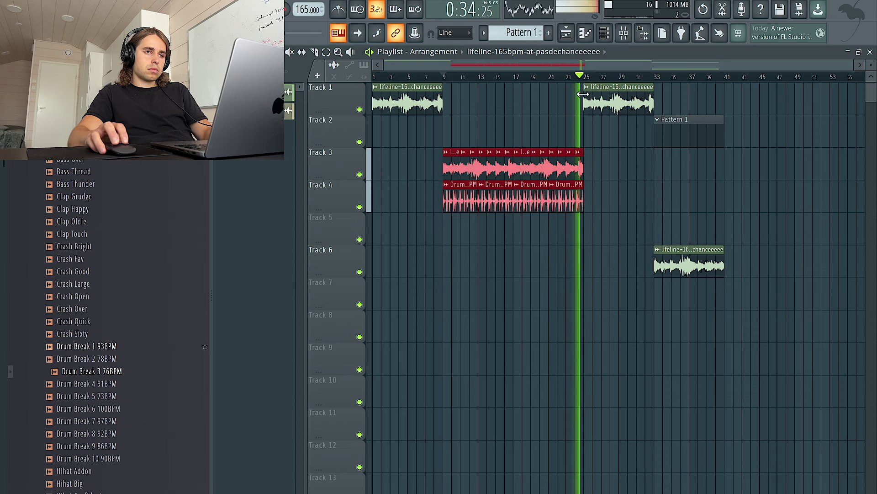
right_click(682, 132)
right_click(684, 270)
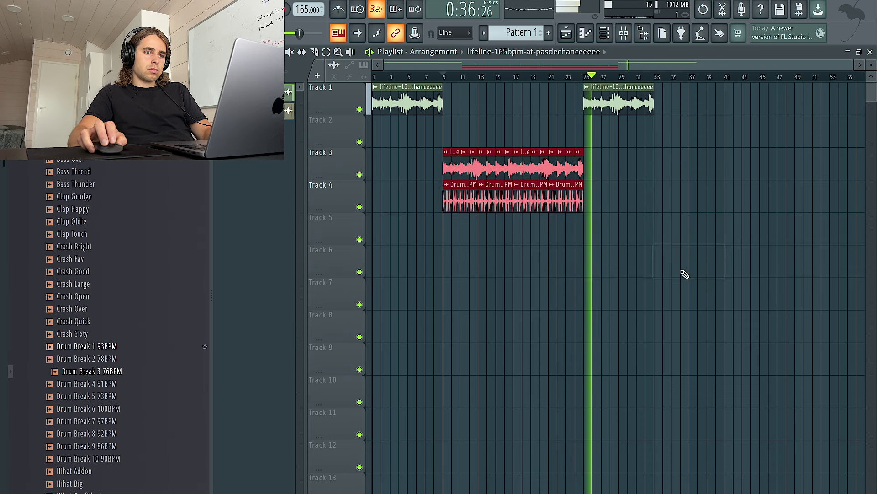
click(656, 122)
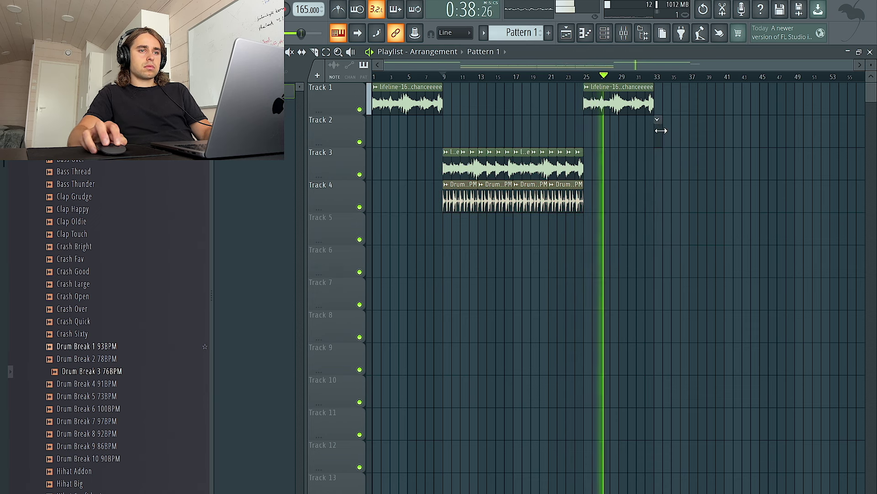
click(660, 133)
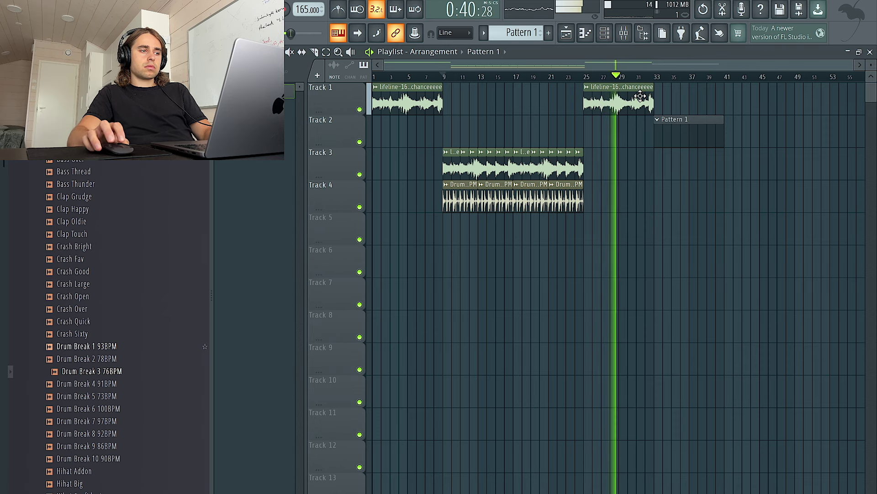
key(F9)
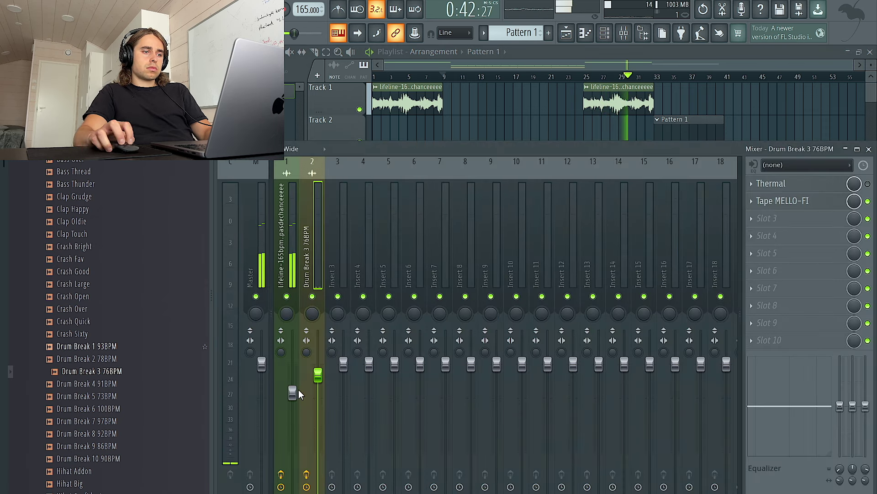
click(294, 234)
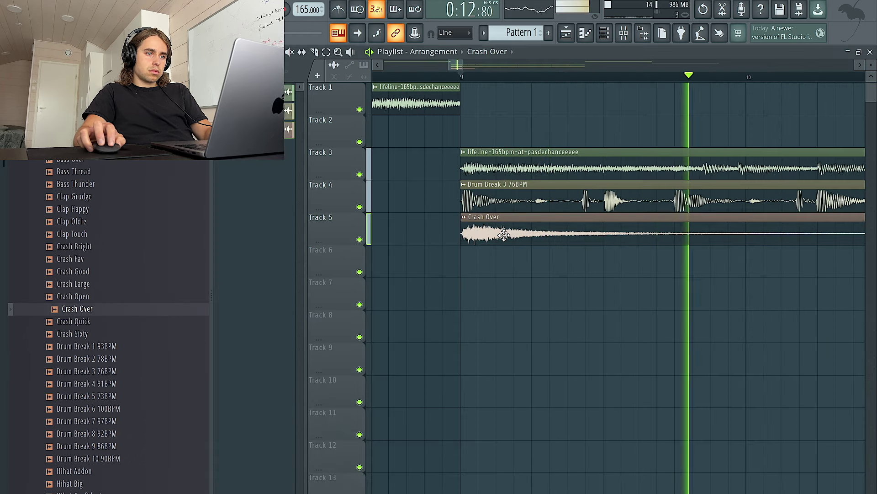
Step: Place a second Crash Over clip on Track 5 at bar 17
double_click(525, 201)
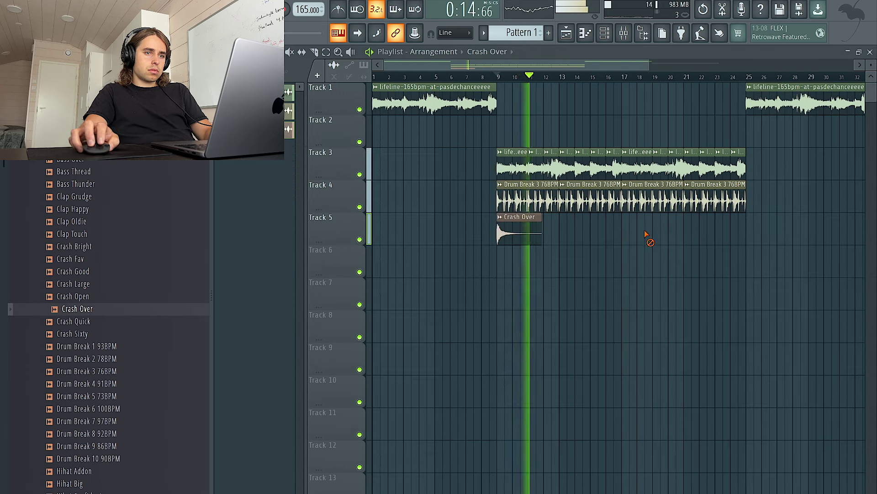
click(626, 232)
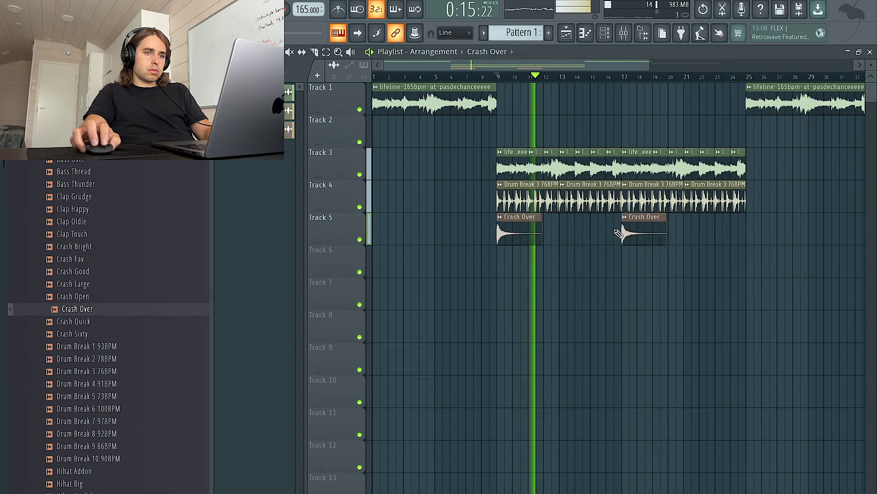
scroll(528, 208, down, 3)
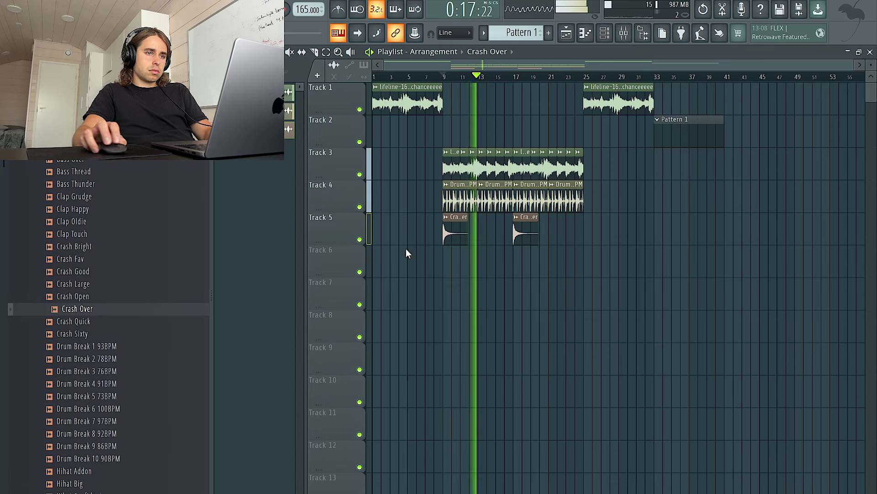
scroll(450, 243, up, 3)
scroll(482, 248, down, 3)
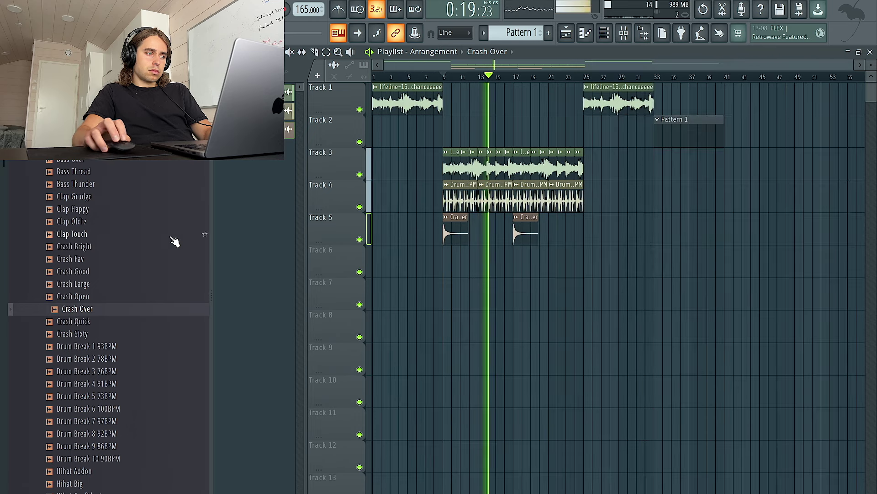
Step: Browse and audition the drum samples, and add Openhat Pov hits on Track 6 just before bars 18 and 20
scroll(143, 260, down, 15)
scroll(167, 289, down, 7)
click(142, 311)
click(140, 319)
scroll(137, 311, up, 20)
scroll(117, 372, down, 15)
scroll(117, 389, down, 5)
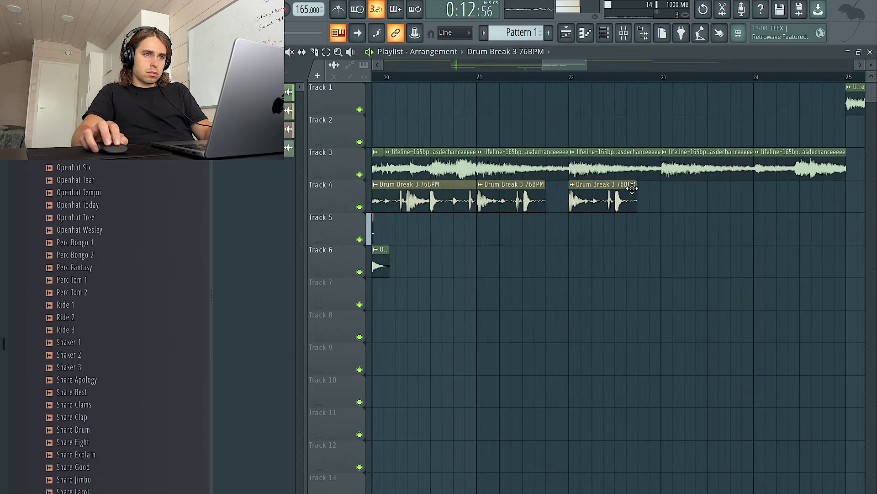
Step: Line up the shortened Drum Break 3 clips on Track 4 with the starts of bars 21 and 22
scroll(500, 198, up, 8)
scroll(652, 201, left, 4)
scroll(653, 204, down, 8)
drag(783, 225, 706, 210)
scroll(658, 204, up, 8)
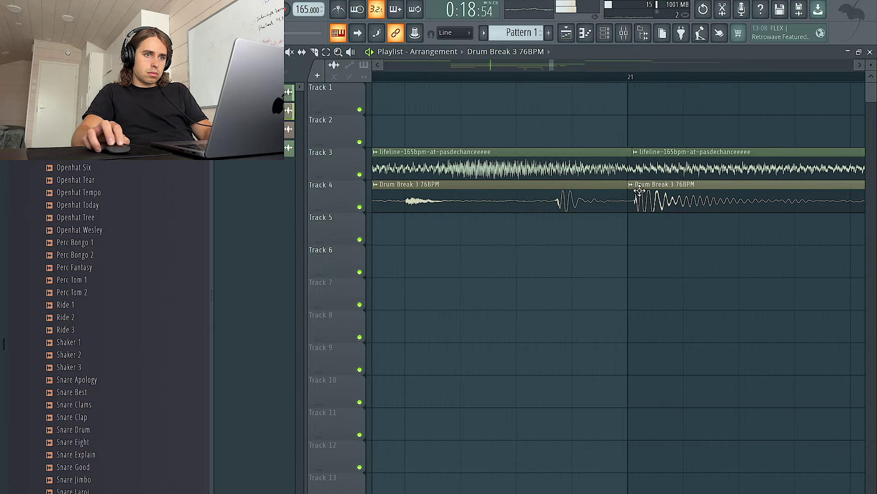
scroll(639, 190, down, 8)
scroll(730, 200, up, 8)
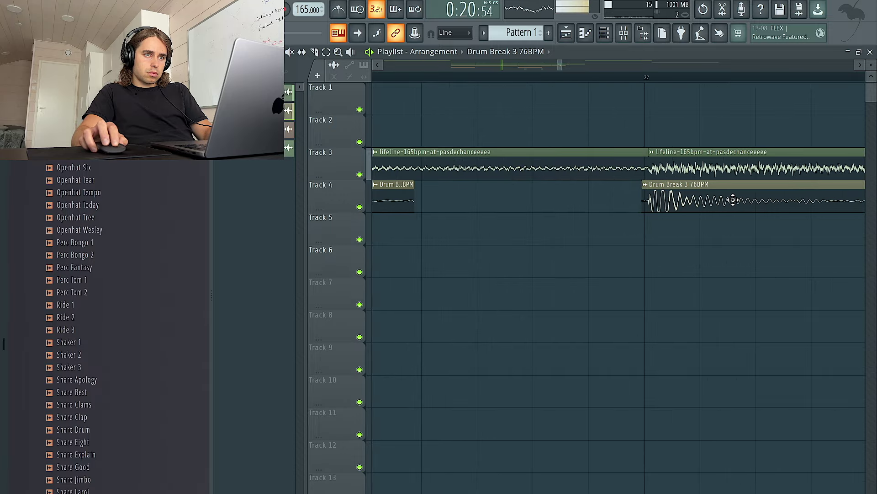
scroll(733, 199, down, 8)
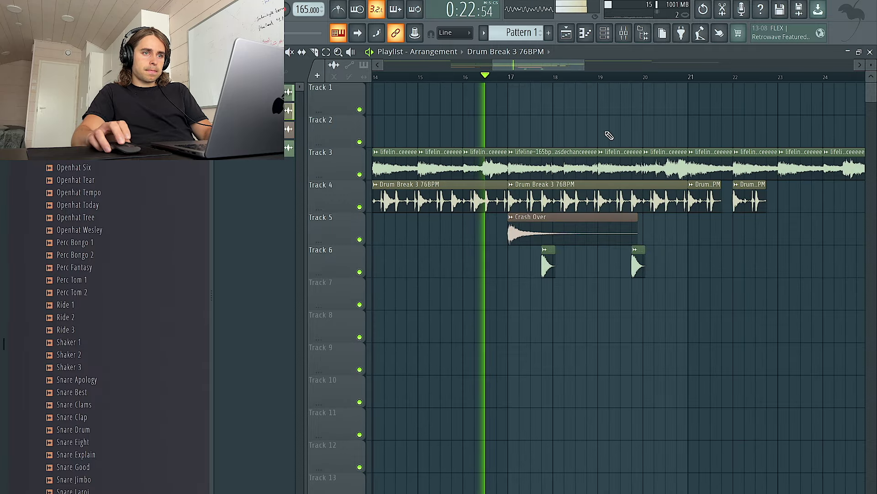
Step: Replace the lifeline chops on Track 3 in bars 17 to 25 with a copy of those from bars 9 to 17
scroll(615, 134, down, 6)
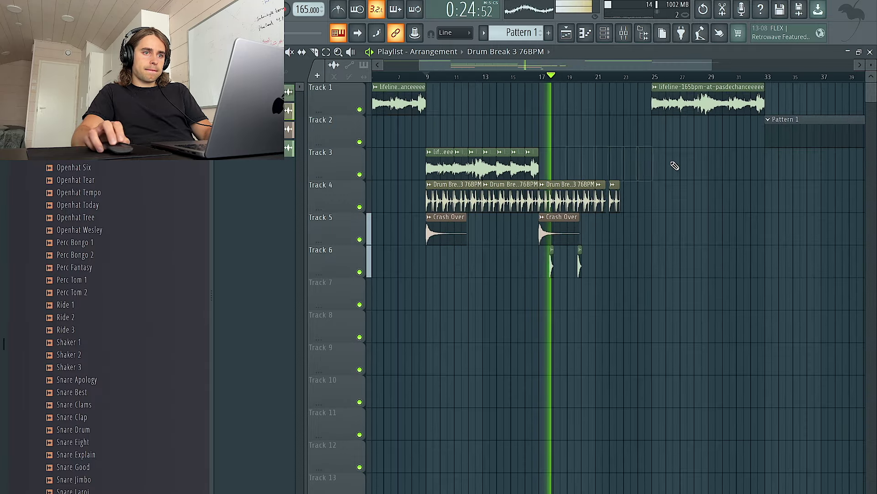
drag(431, 168, 552, 167)
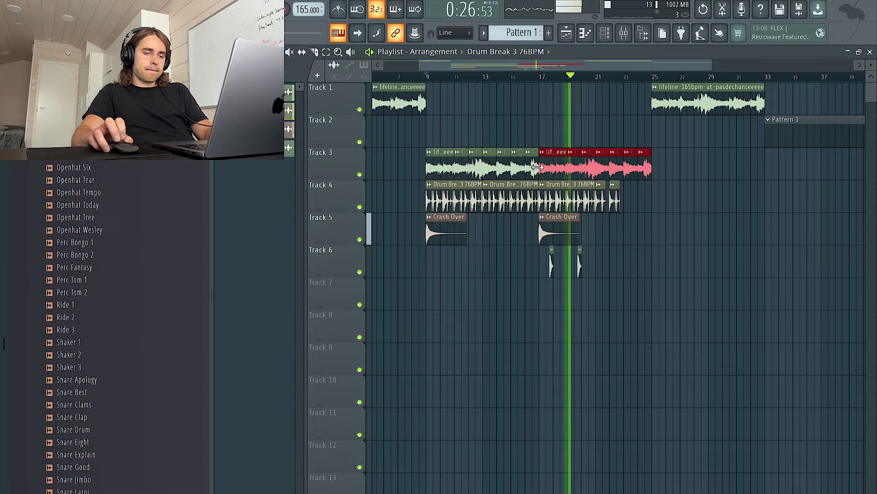
scroll(537, 168, up, 6)
scroll(578, 230, down, 5)
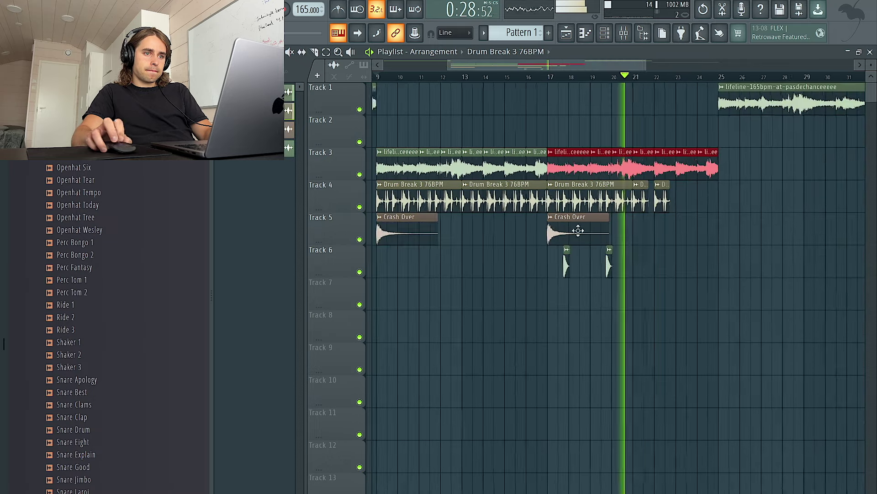
Step: Open the Openhat Pov clip's channel settings and restart playback from around bar 17
double_click(567, 256)
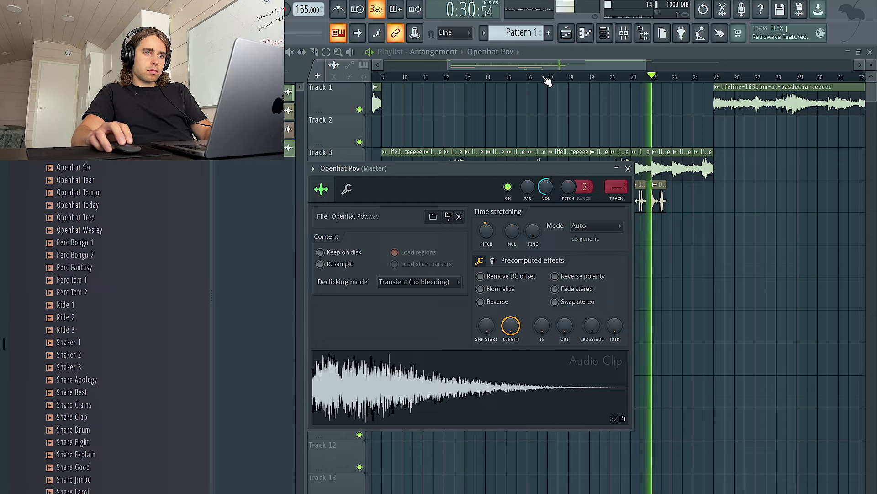
click(547, 81)
scroll(662, 205, up, 3)
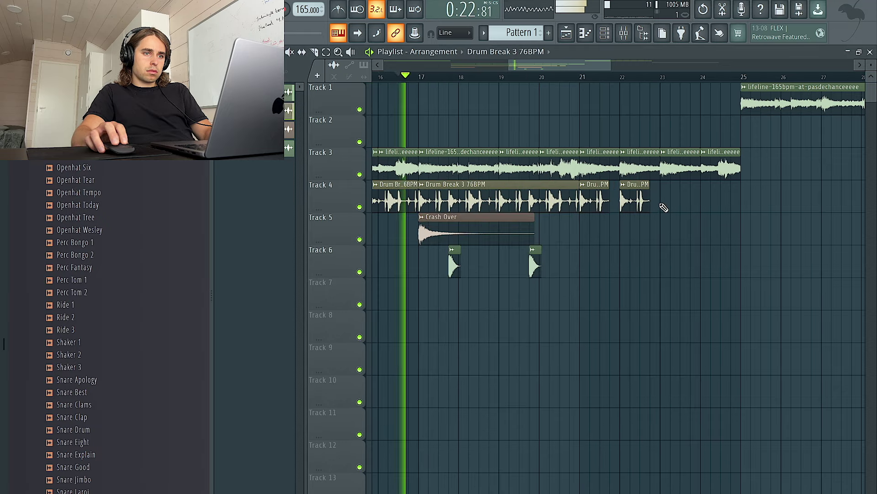
Step: Repeat the shortened Drum Break 3 clip on Track 4 at bars 23 and 24, filling bar 24 with two half-bar pieces
click(710, 201)
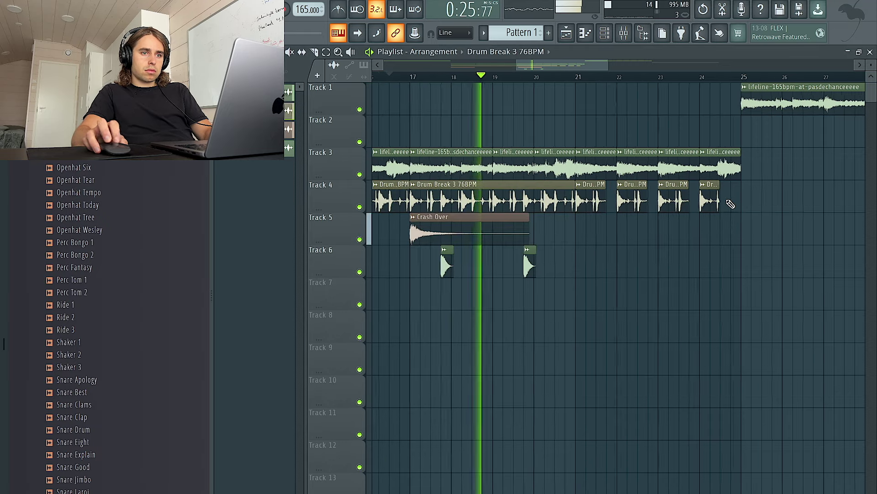
scroll(731, 204, up, 5)
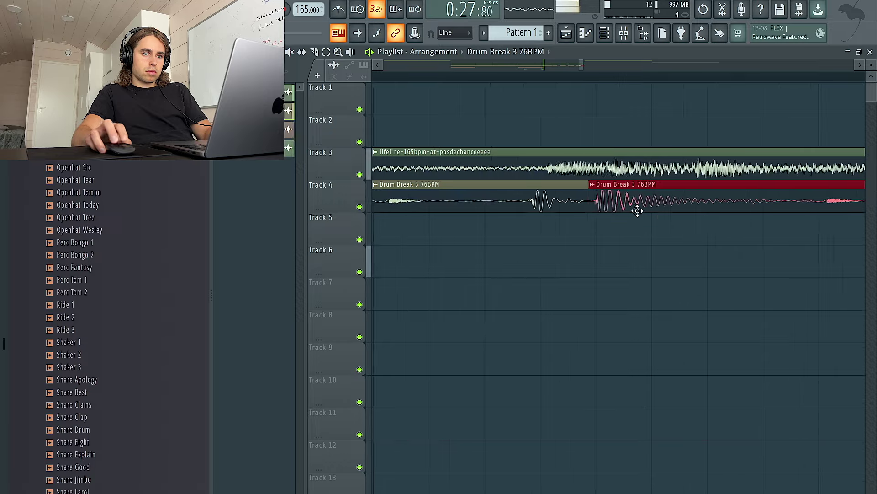
right_click(638, 211)
scroll(562, 240, down, 6)
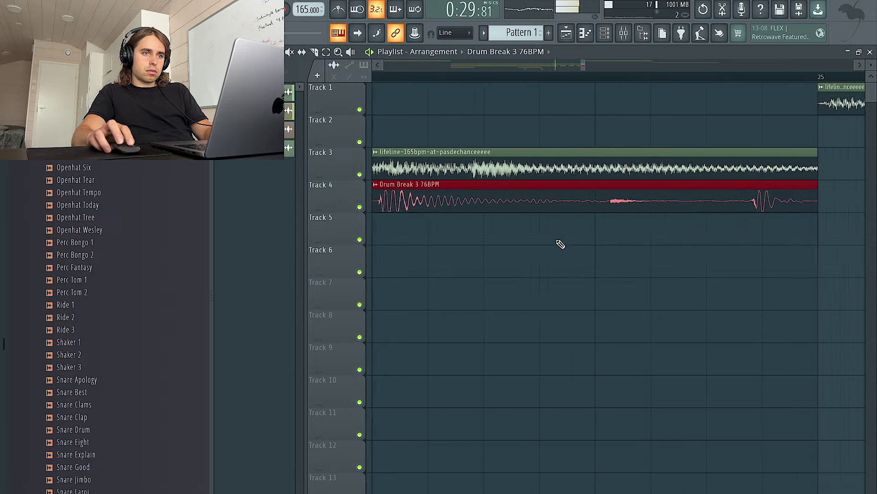
scroll(515, 253, up, 4)
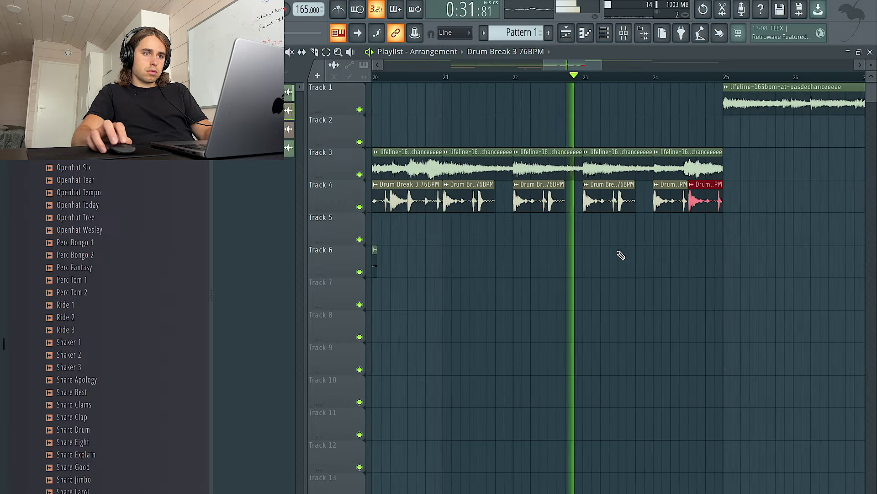
Step: Make the lifeline slice at bar 32 on Track 1 a unique clip
scroll(624, 273, down, 6)
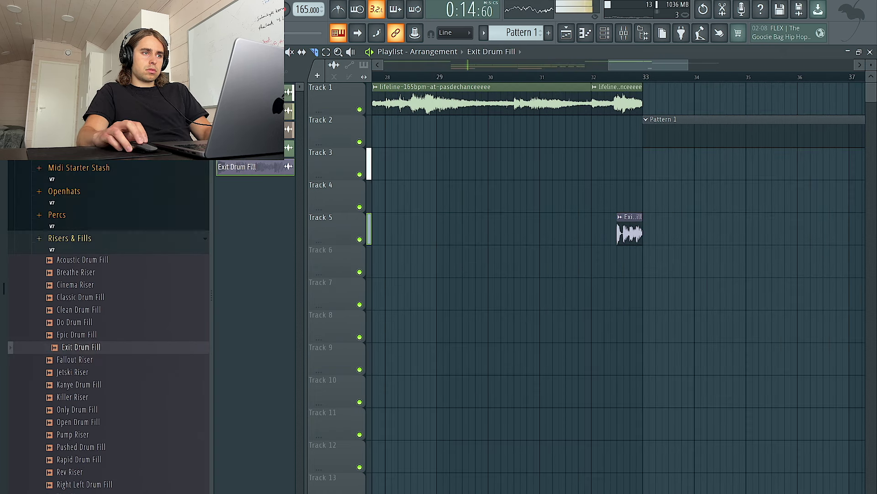
click(595, 87)
click(635, 196)
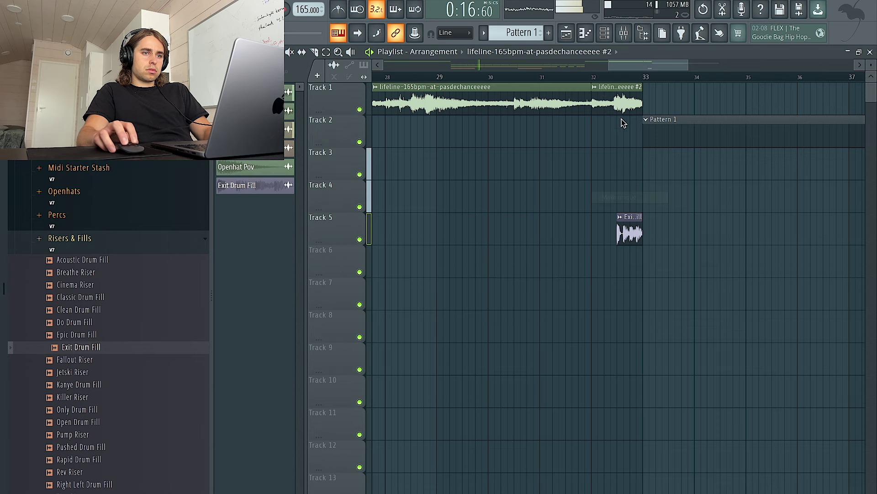
Step: Route the unique lifeline slice to mixer track 4 and add Delay TAPE-201 with a ping-pong reverb preset
double_click(616, 94)
click(522, 114)
click(783, 188)
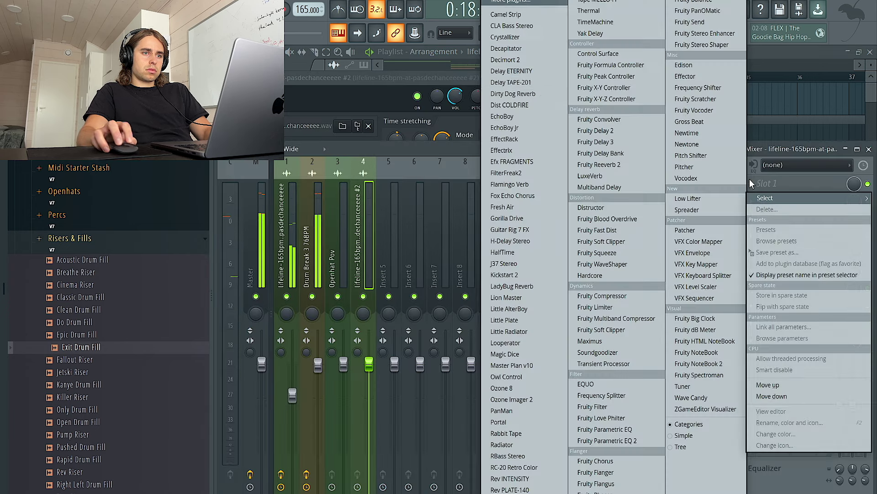
click(518, 83)
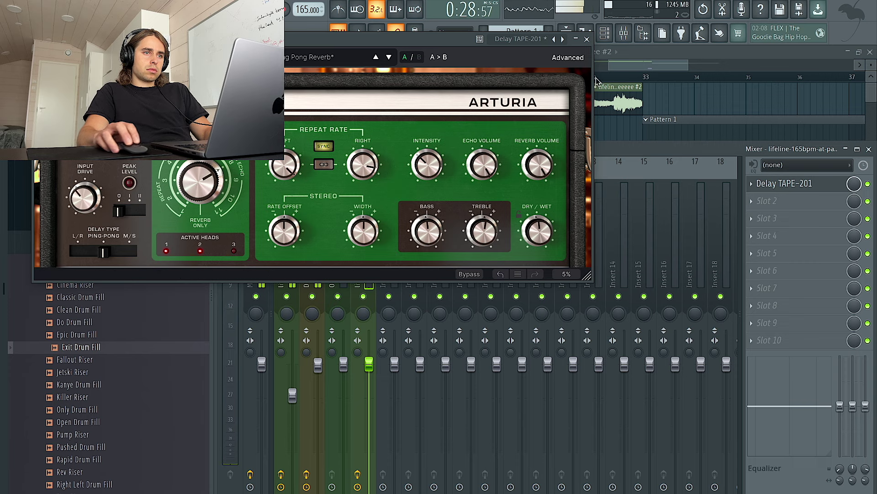
click(587, 39)
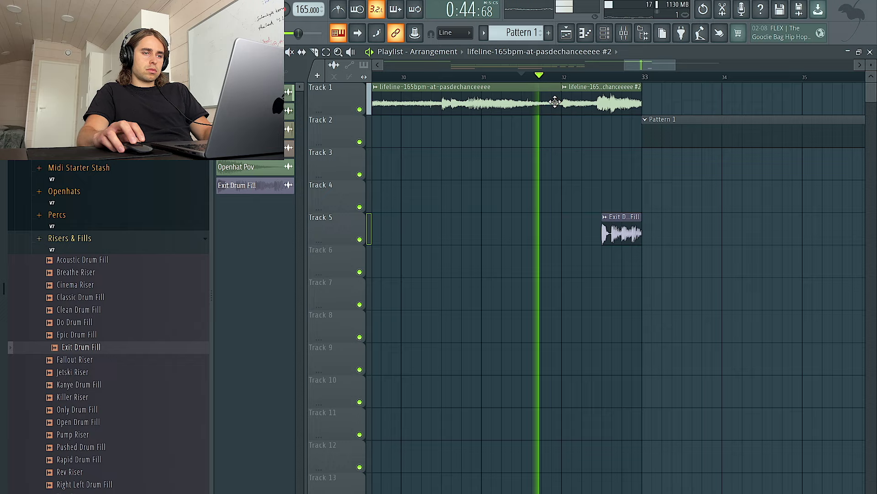
Step: Reopen Delay TAPE-201 on the unique lifeline slice's mixer track and replay the section leading into bar 33
scroll(623, 125, down, 3)
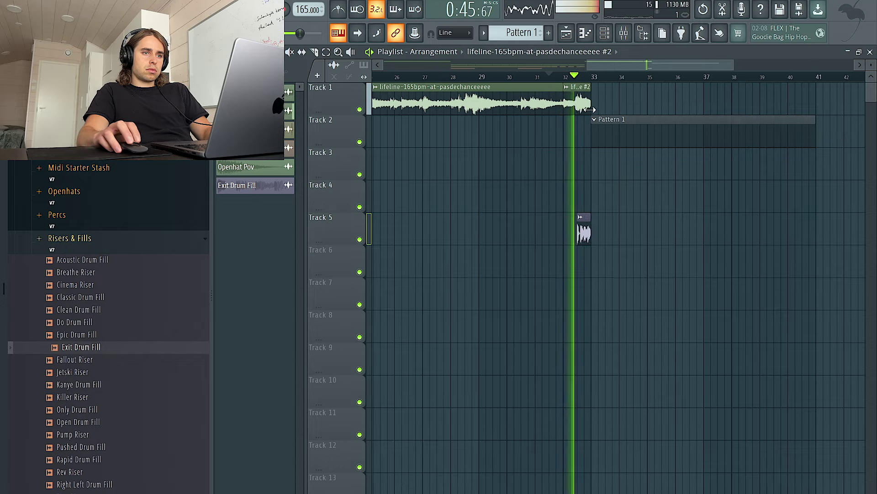
double_click(579, 106)
key(space)
click(624, 34)
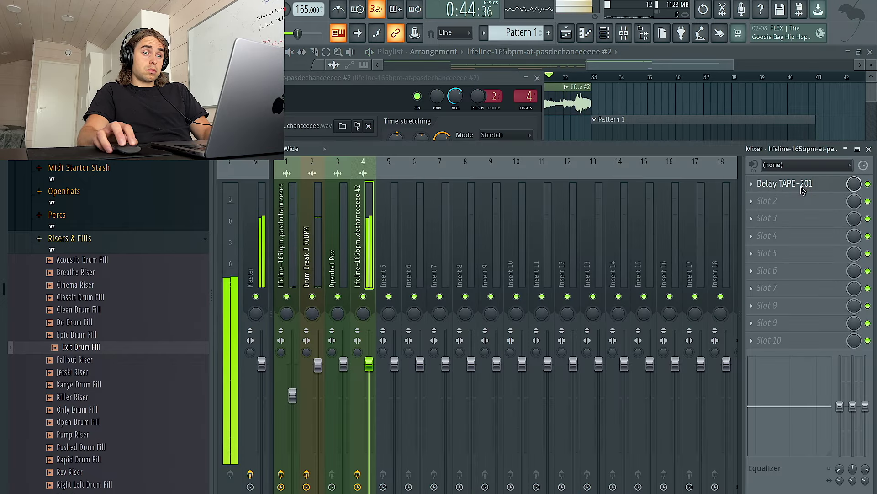
click(801, 187)
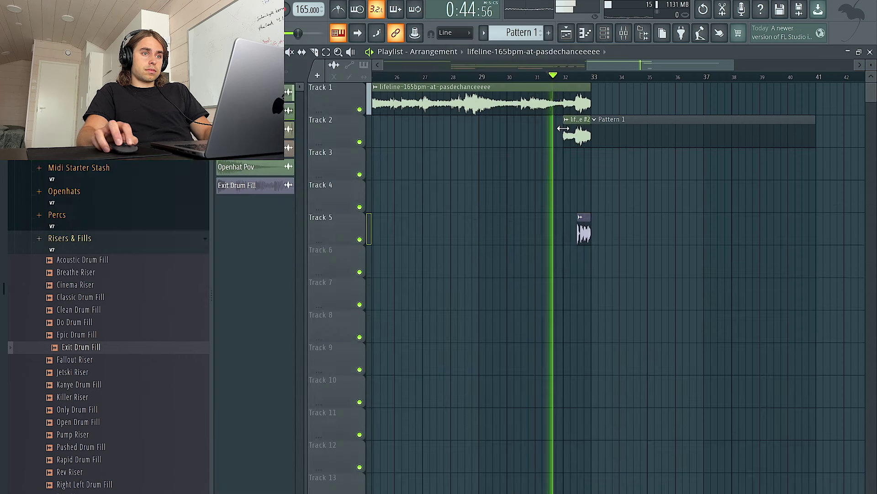
Step: Make the lifeline slice at bar 32 on Track 2 a unique clip and check its channel settings
click(567, 120)
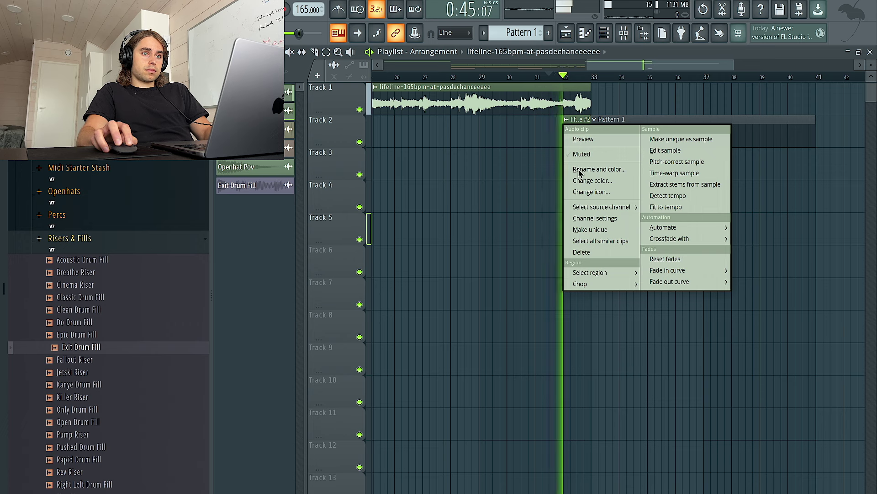
click(589, 229)
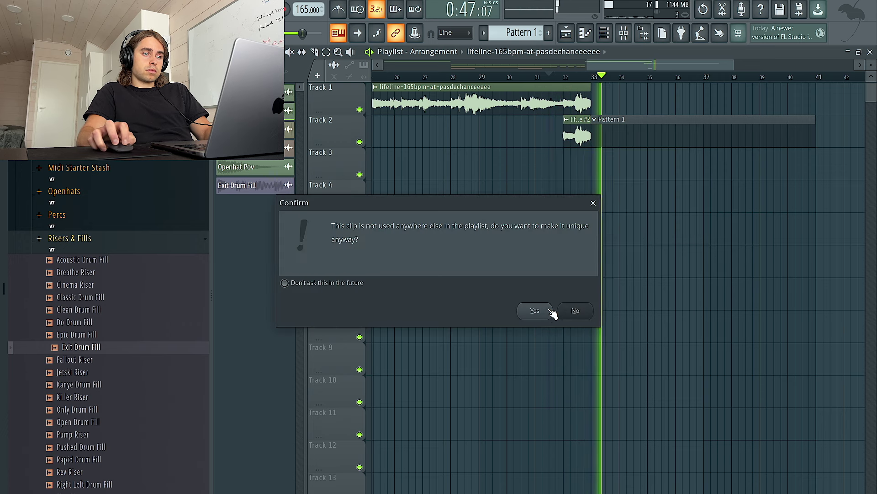
click(546, 311)
double_click(567, 137)
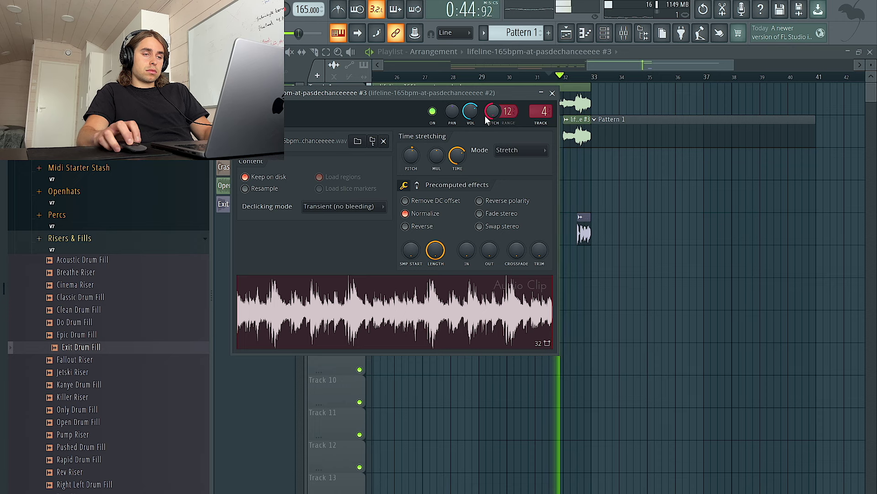
click(672, 206)
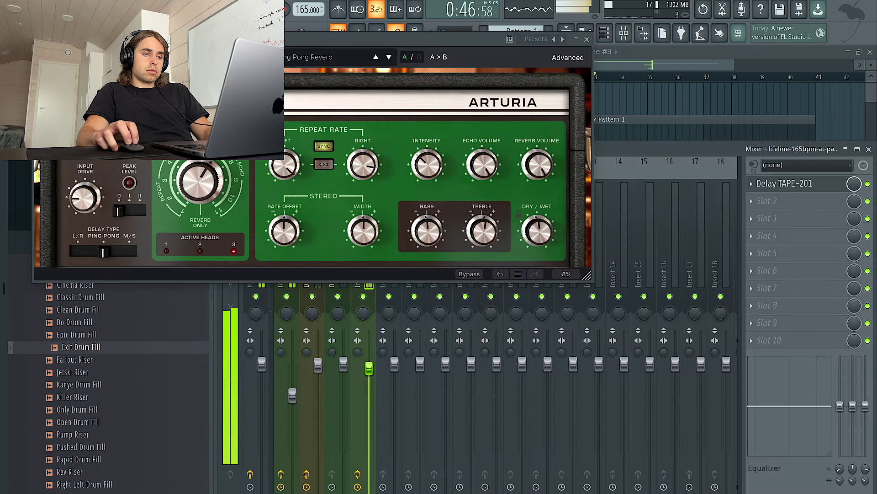
Step: Add Fruity Parametric EQ 2 to the third effect slot of mixer track 4, load the 20Hz + 18kHz cut preset and narrow its pass band
click(780, 218)
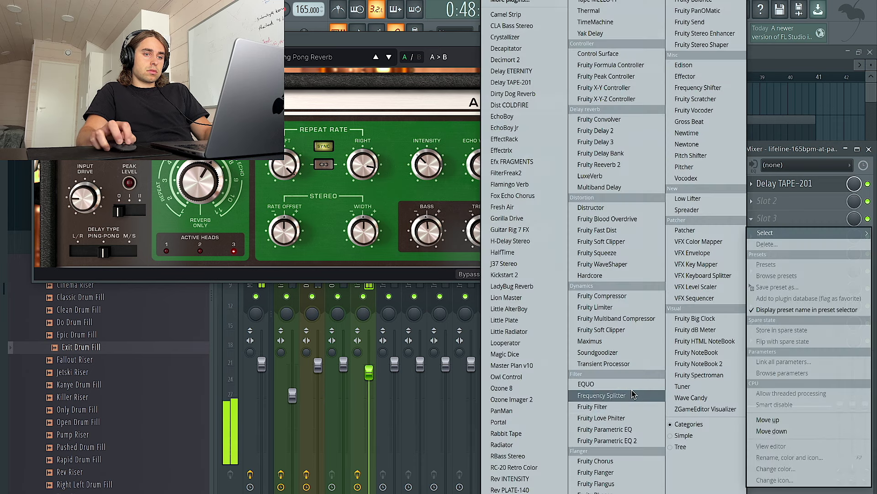
click(626, 441)
click(588, 39)
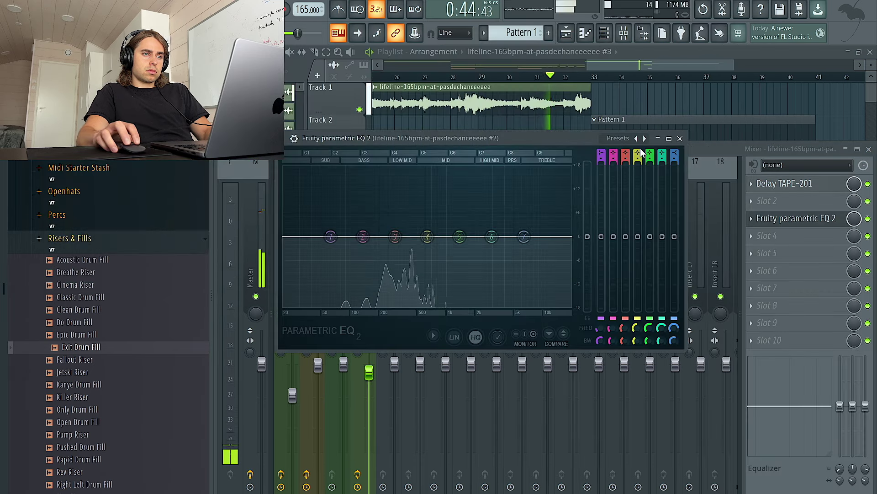
click(645, 138)
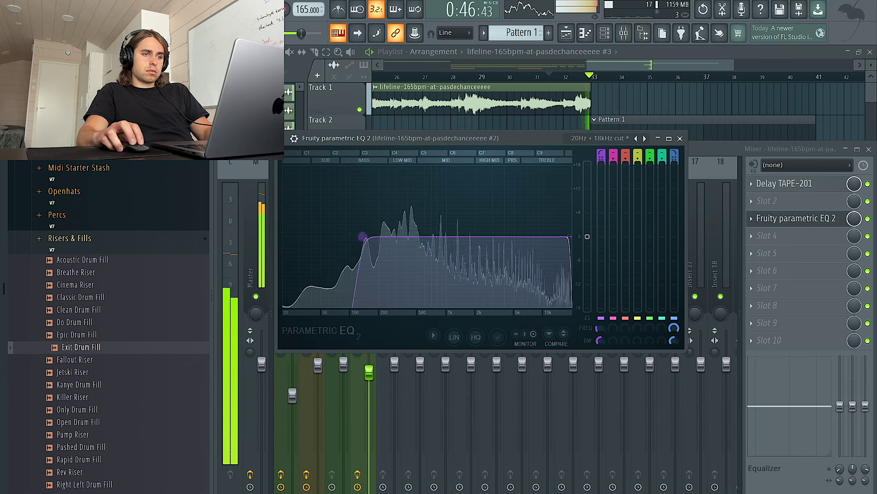
Step: Lower the volume of mixer track 4, recheck its EQ and pan the track slightly right
drag(368, 372, 369, 426)
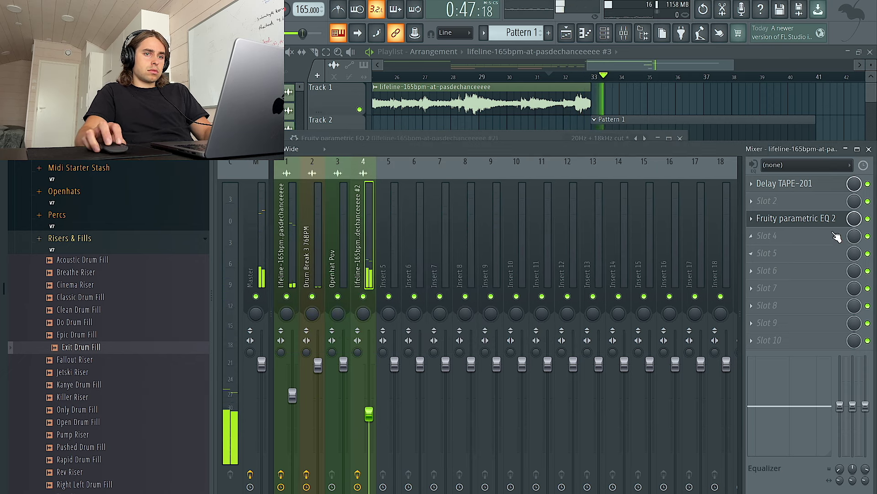
click(800, 219)
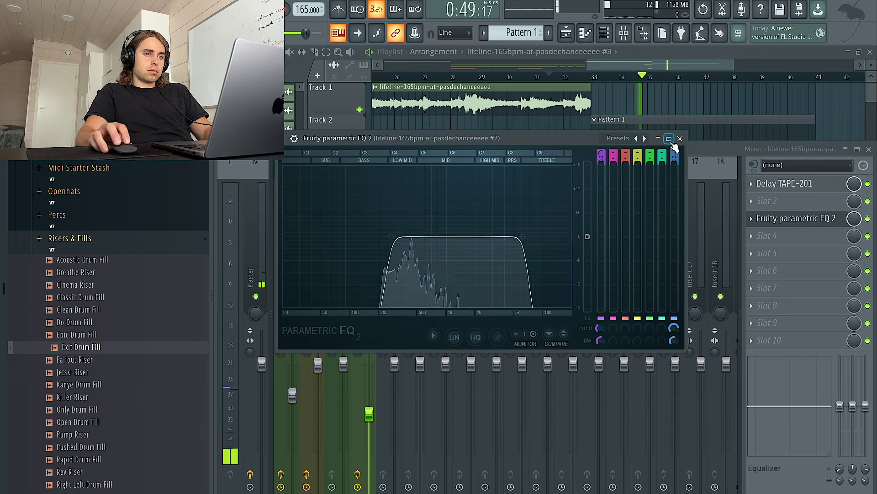
click(680, 138)
scroll(359, 319, up, 2)
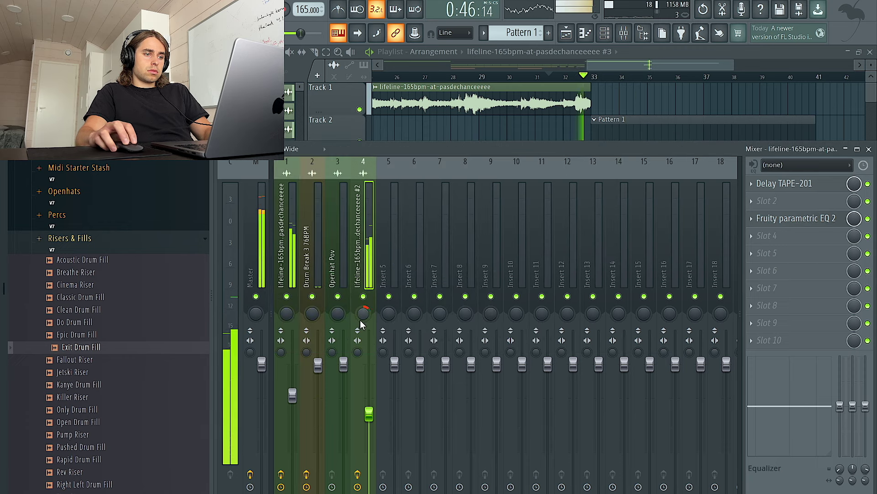
key(F9)
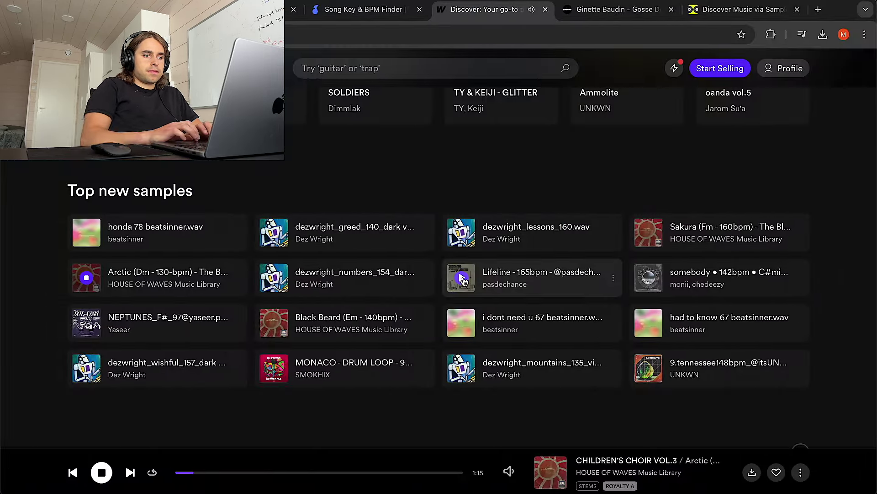
Step: In the browser, audition several of the top new samples and download the STEMS file of Black Beard (Em - 140bpm)
click(462, 278)
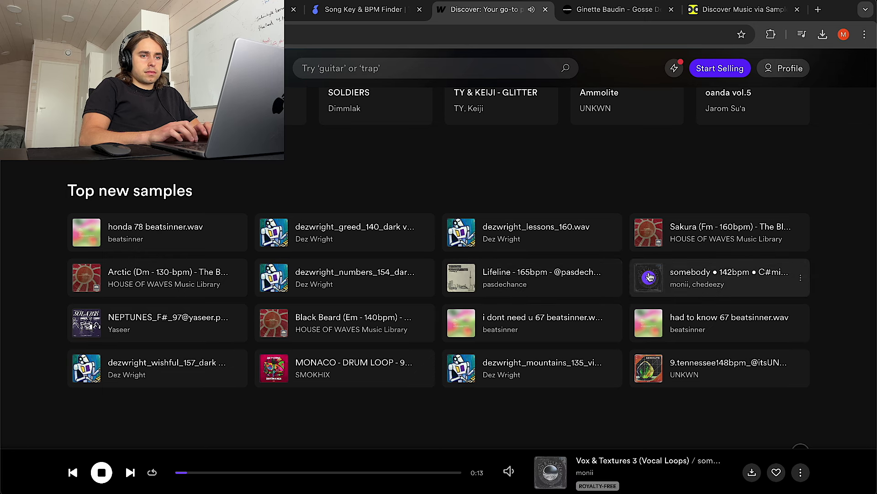
click(650, 324)
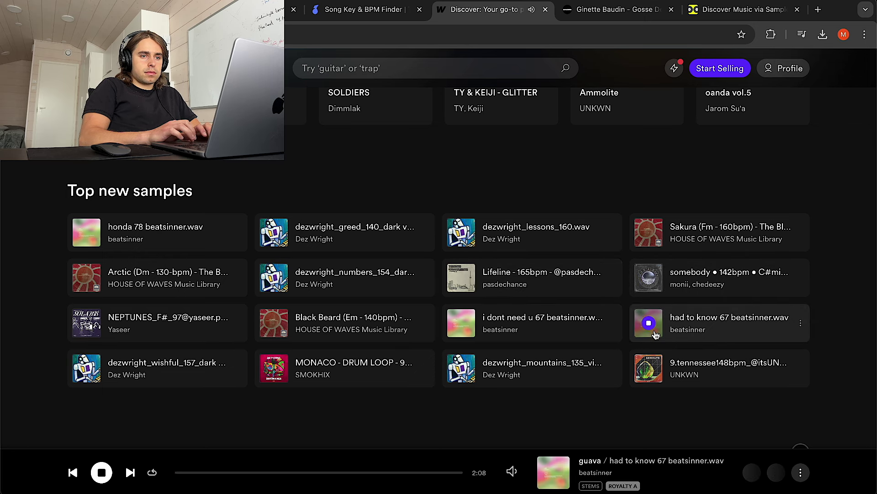
click(649, 234)
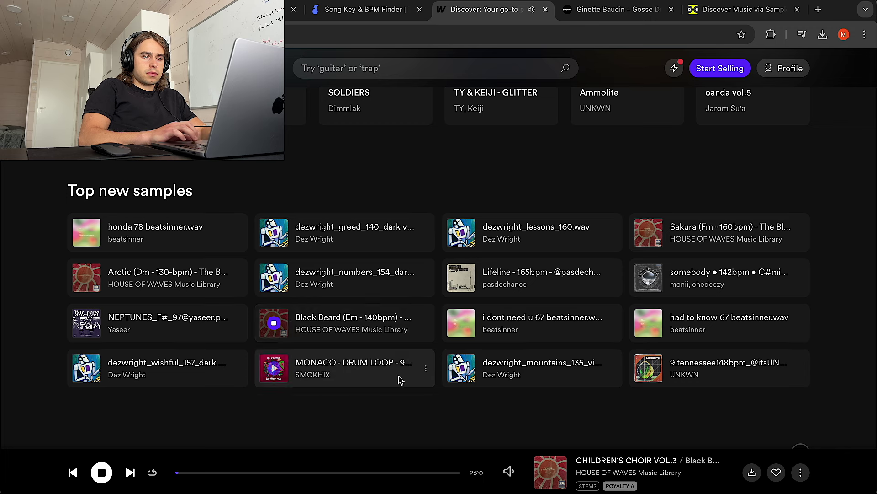
click(752, 473)
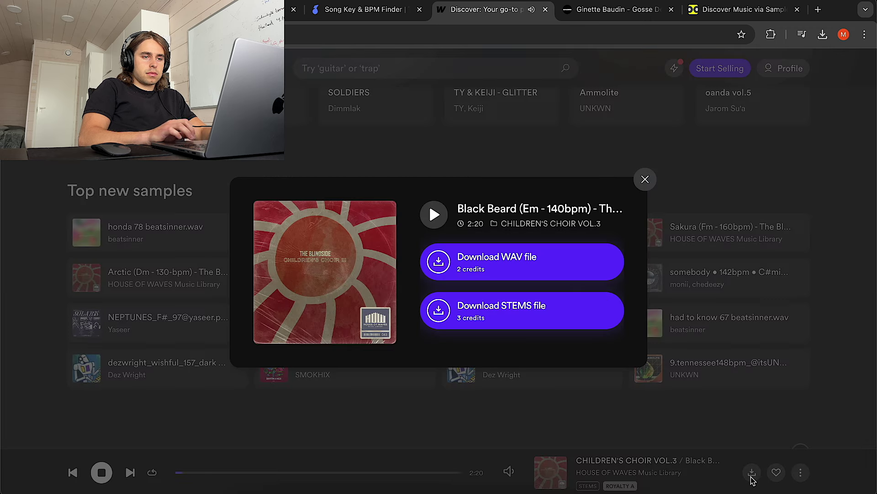
click(523, 307)
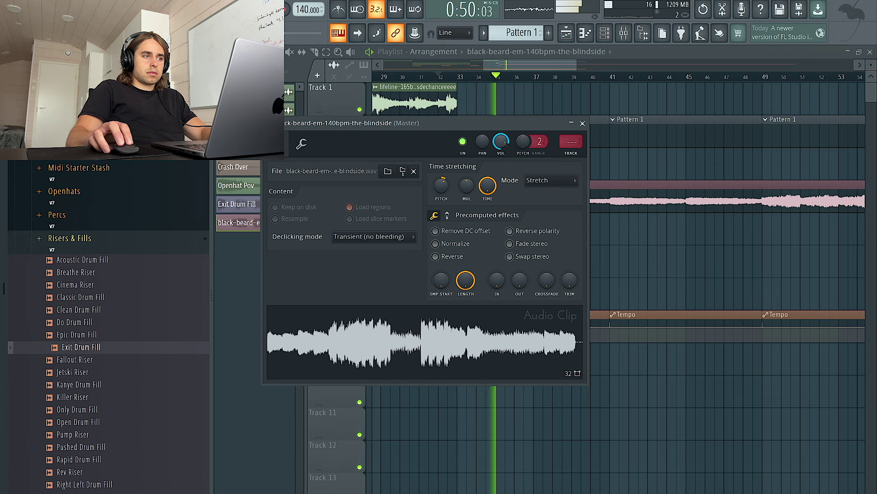
Step: Back in FL Studio, slice the black-beard clip on Track 4 at bar 41
right_click(522, 98)
click(314, 52)
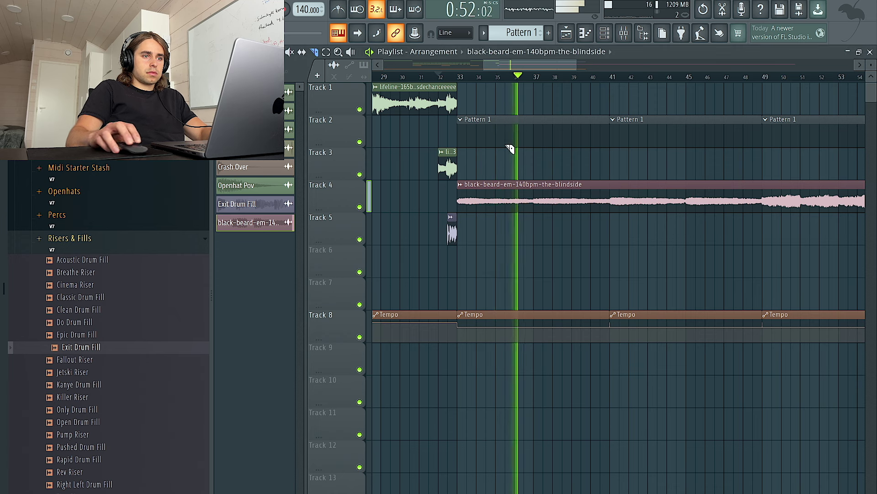
click(609, 201)
click(265, 52)
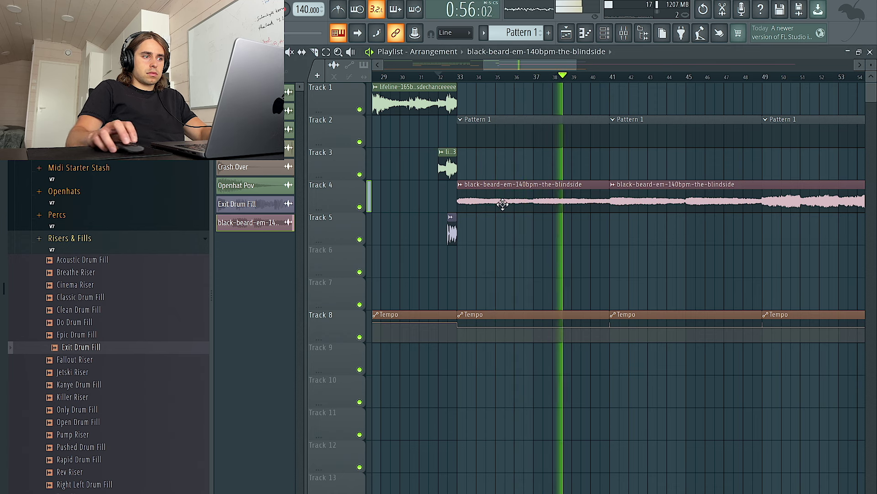
Step: Move the Pattern 1 clip at bar 41 down to Track 3 and delete the Pattern 1 clips before and after it
drag(589, 137, 474, 127)
click(474, 126)
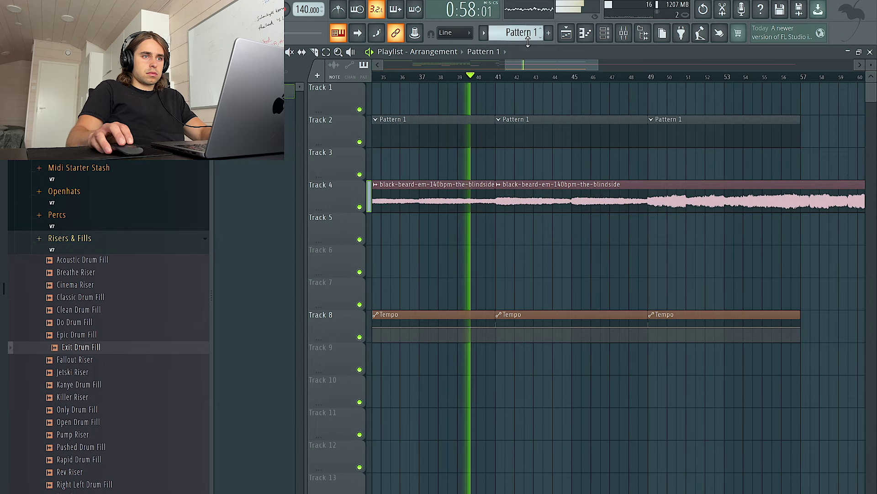
right_click(441, 136)
drag(542, 151, 544, 162)
right_click(691, 135)
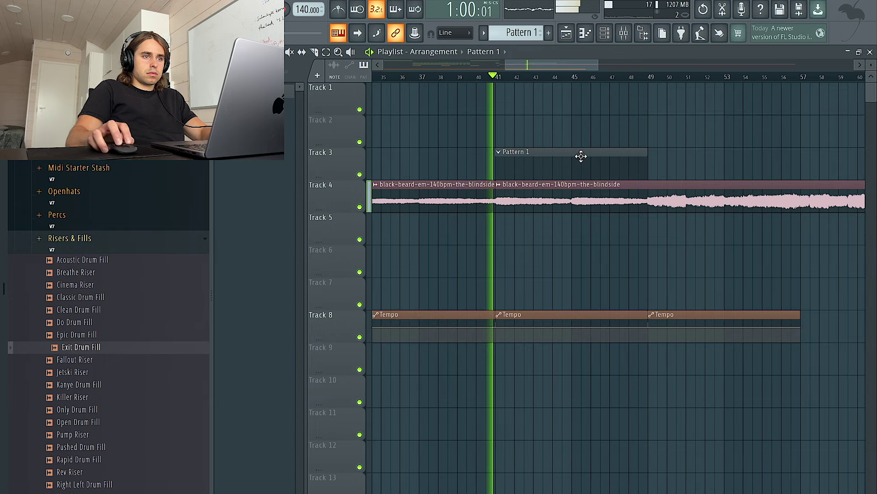
Step: Select bars 41 to 49 around the black-beard slice as the playback range and open its sample in Edison
ctrl+click(514, 189)
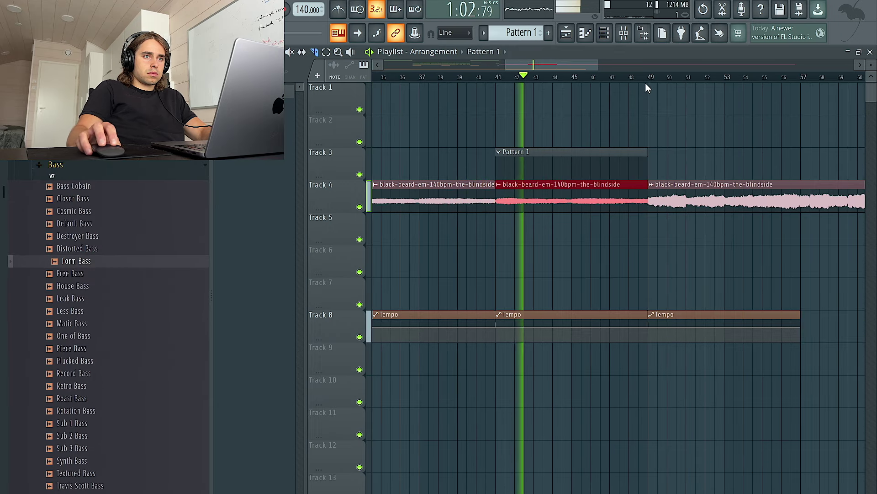
drag(646, 83, 497, 81)
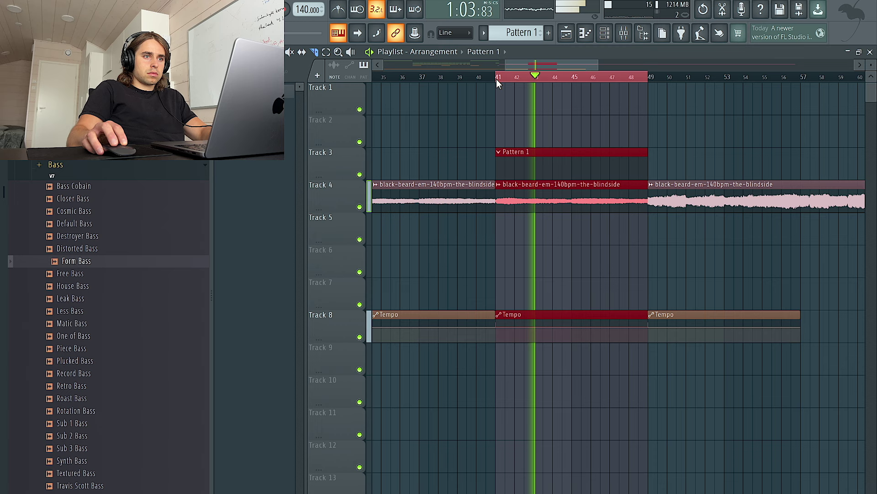
double_click(564, 208)
key(super+e)
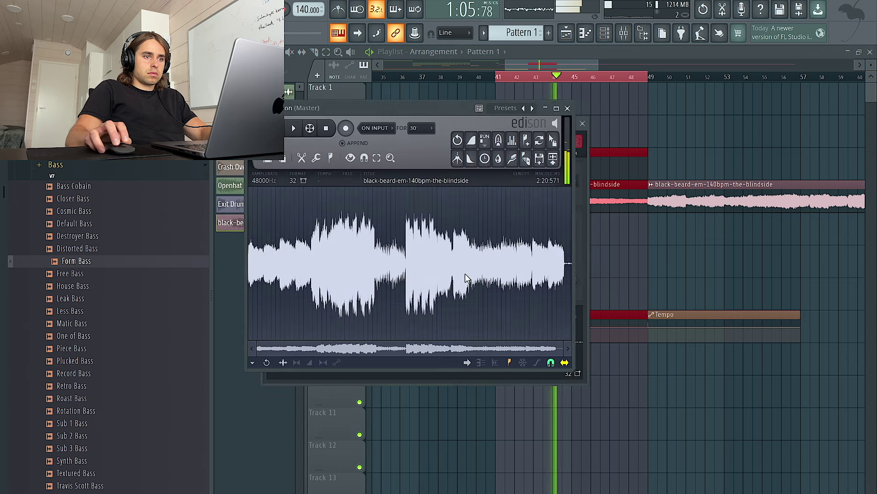
Step: Convert the black-beard sample in Edison into piano roll notes and show the channel rack
right_click(462, 277)
mouse_move(483, 323)
click(682, 406)
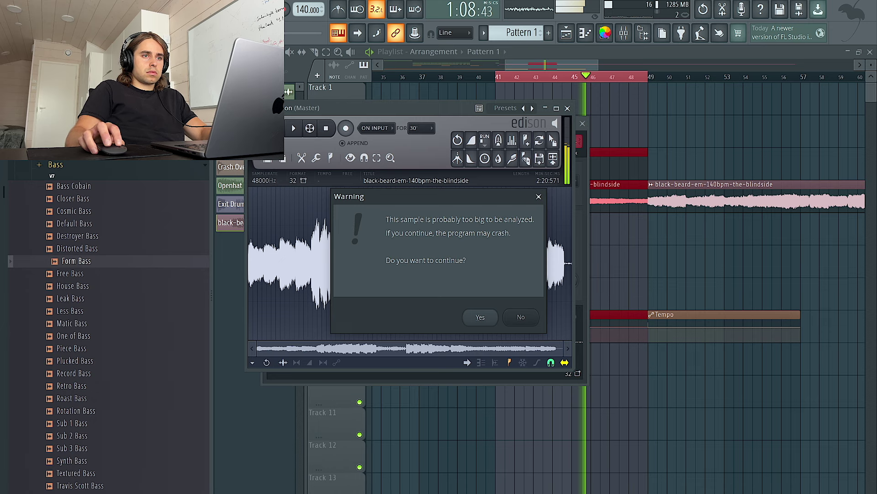
click(605, 33)
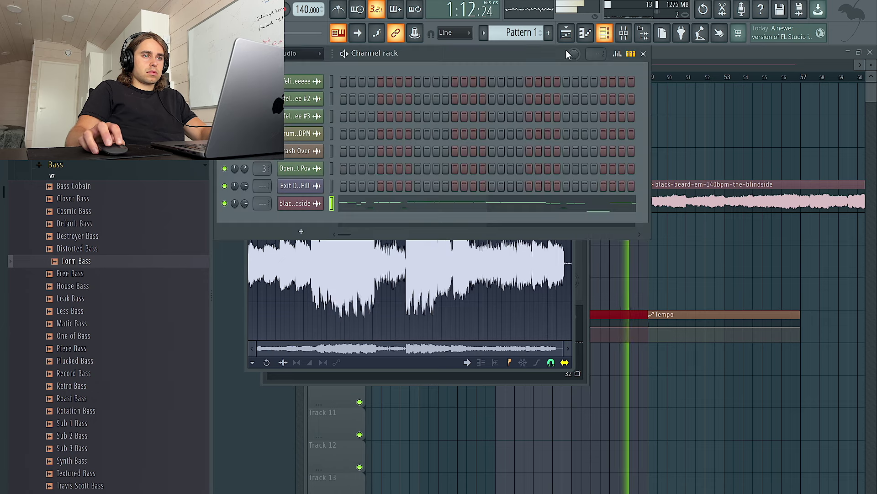
Step: Cut the converted notes from the black-beard channel and paste them into a channel of another rack group
key(super+x)
click(297, 55)
click(314, 101)
key(super+v)
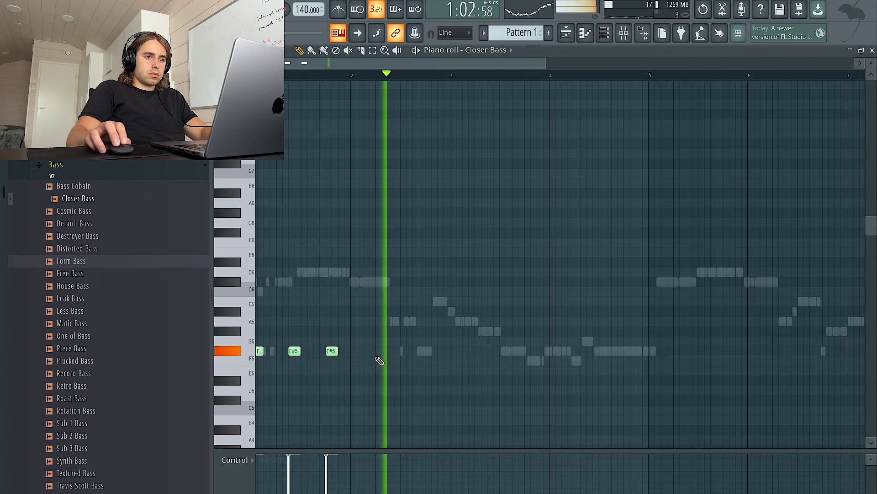
Step: Draw F#5 notes for Closer Bass at the start and fourth beat of bar 3 and the second beat of bar 4
click(456, 351)
click(529, 351)
click(579, 351)
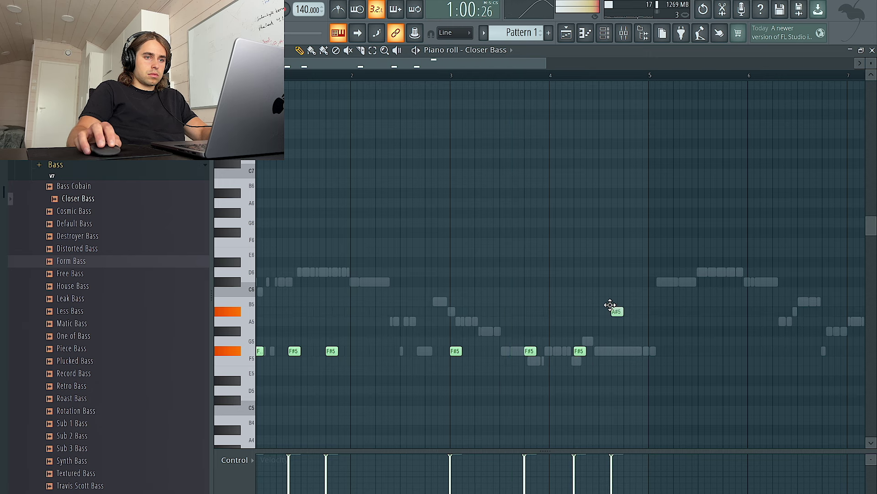
Step: Compare other bass samples from the drum kit and replace the bass channel's sample with Destroyer Bass
click(84, 236)
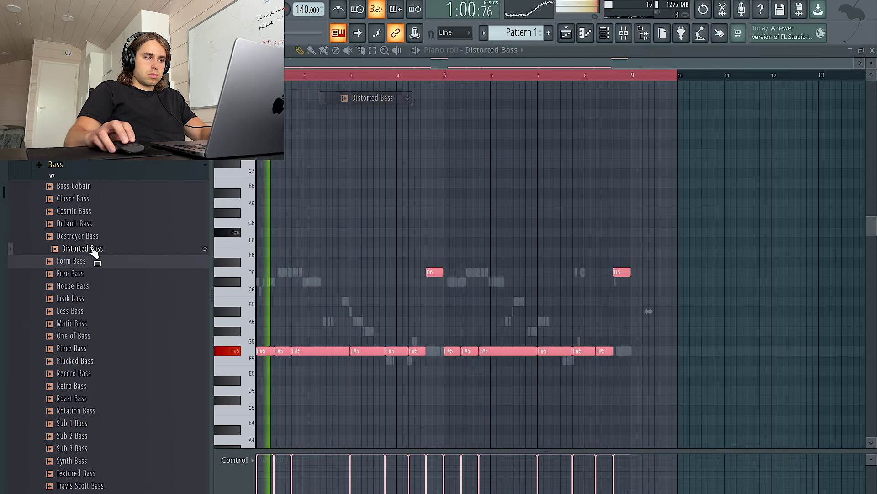
scroll(98, 245, up, 5)
scroll(108, 338, down, 4)
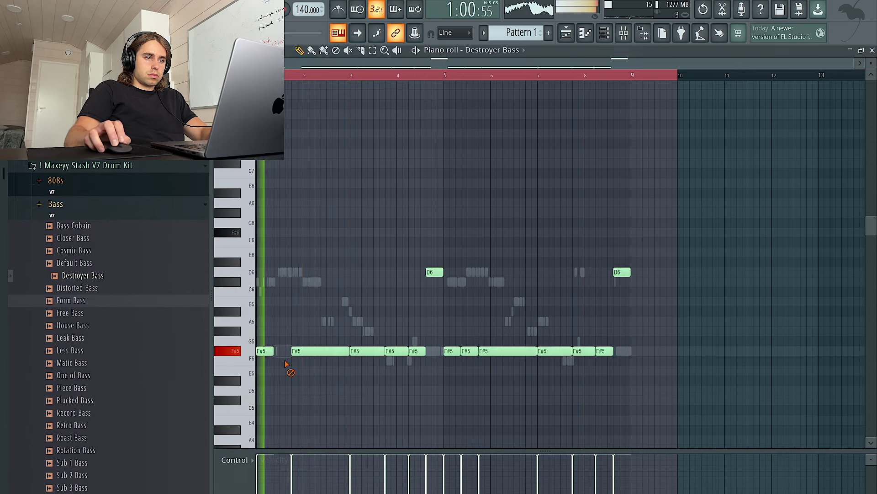
Step: Delete the extra F#5 notes in the first four bars and legato the remaining bass notes to fill the gaps
right_click(320, 352)
right_click(396, 352)
right_click(418, 352)
key(ctrl+a)
key(ctrl+l)
key(ctrl+d)
Step: Try raising the first F#5 bass note to D#6, undo the move and replay the bassline
drag(314, 350, 316, 261)
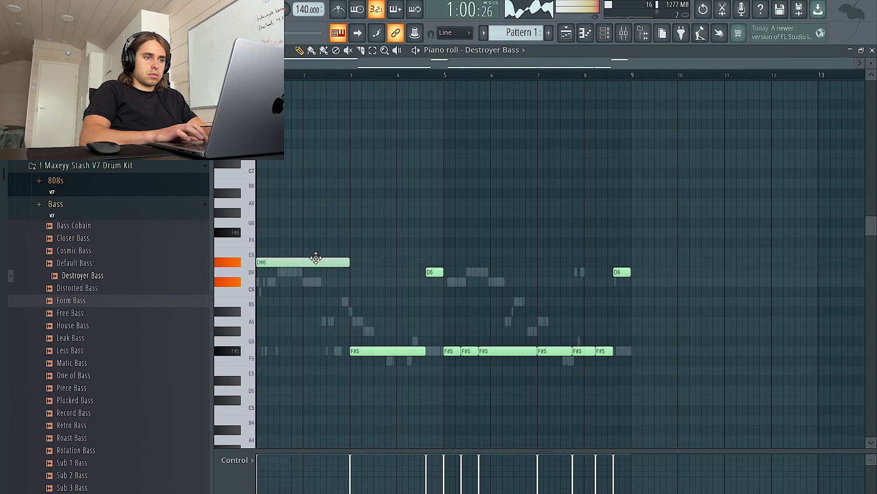
key(ctrl+z)
key(space)
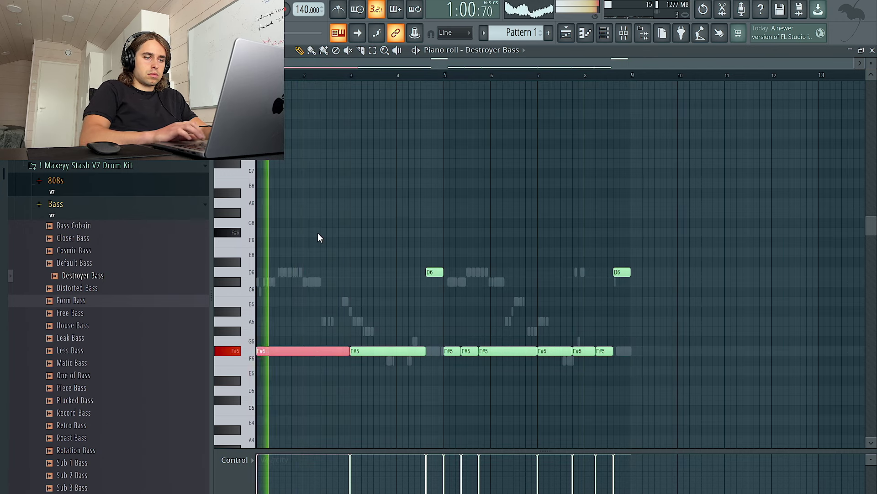
Step: Delete the bass notes from bar 5 onward and duplicate the simplified four-bar bassline in their place
key(ctrl+a)
key(ctrl+d)
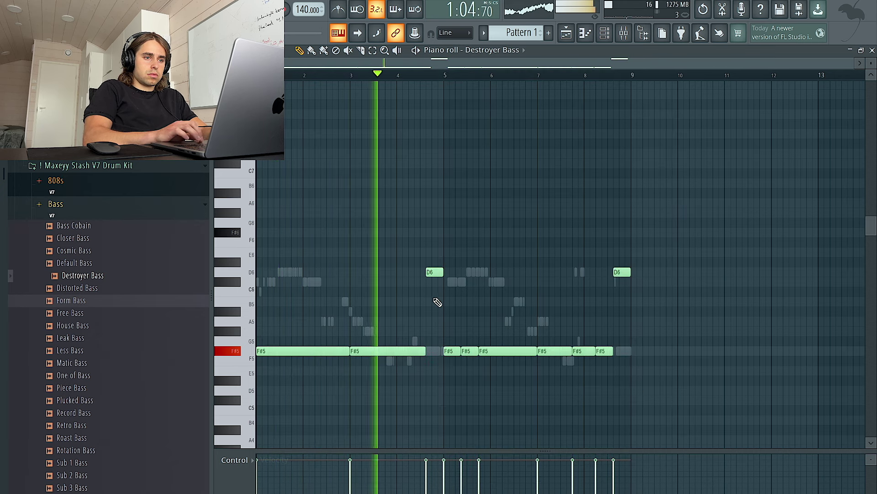
drag(684, 384, 444, 201)
key(Delete)
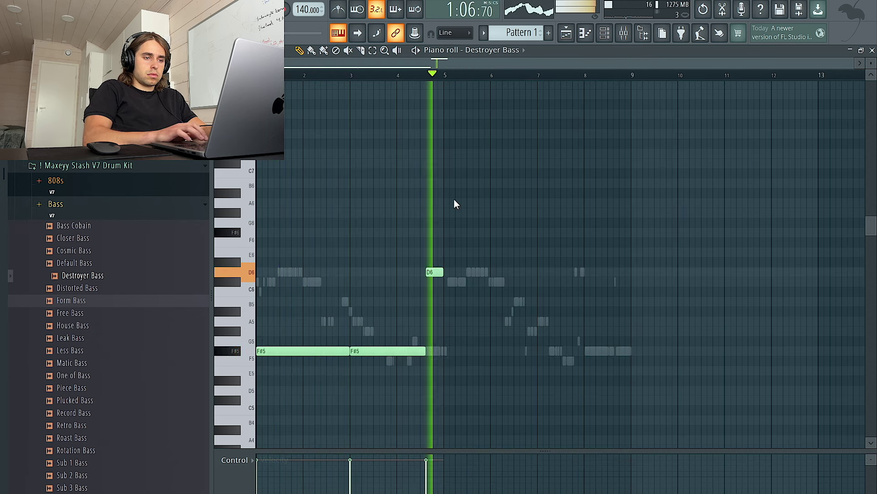
key(ctrl+b)
key(ctrl+d)
Step: Move the first D6 note back to bar 4's second beat, legato the notes, and raise the F#5 note at bar 7 to A5
drag(431, 272, 413, 270)
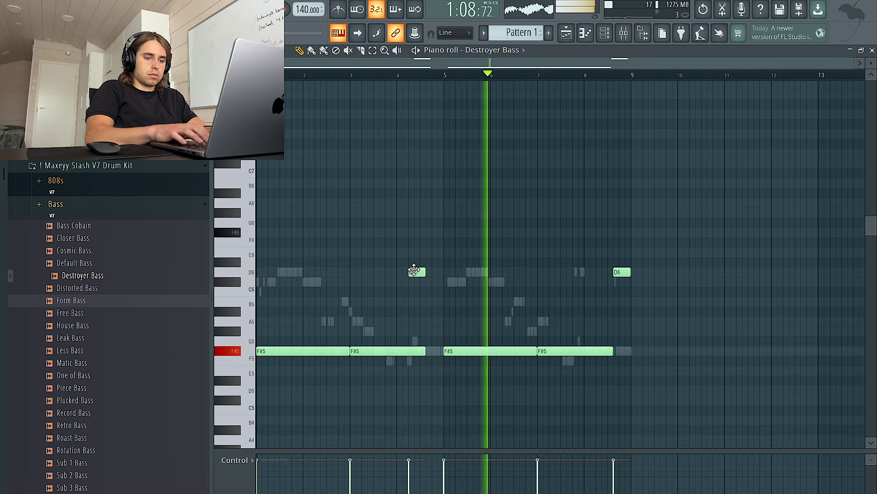
key(ctrl+l)
drag(539, 354, 558, 297)
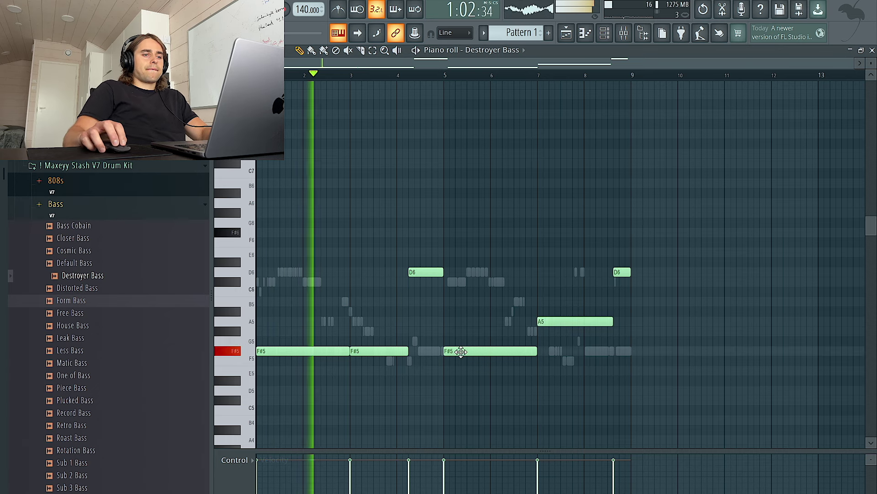
Step: Delete the bass notes at bar 3 and late bar 4, legato the first F#5 to bar 5, and try C#6 at bar 5 before restoring F#5
drag(461, 351, 463, 281)
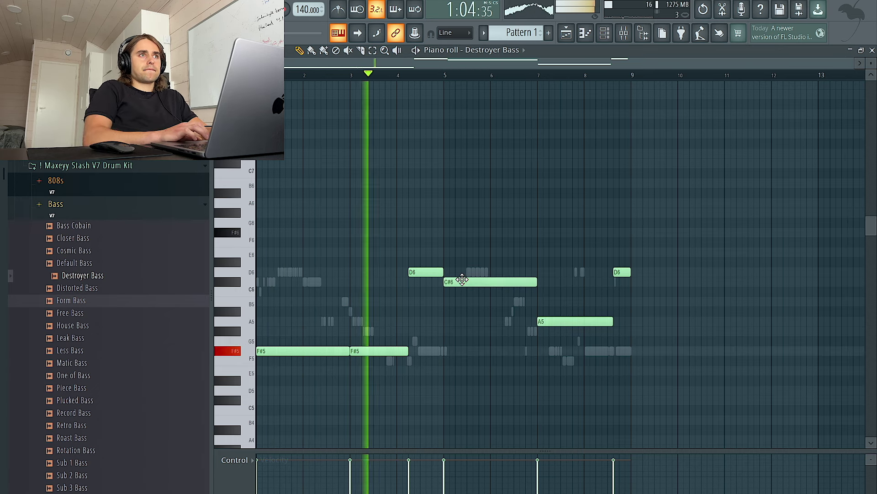
right_click(403, 353)
key(ctrl+l)
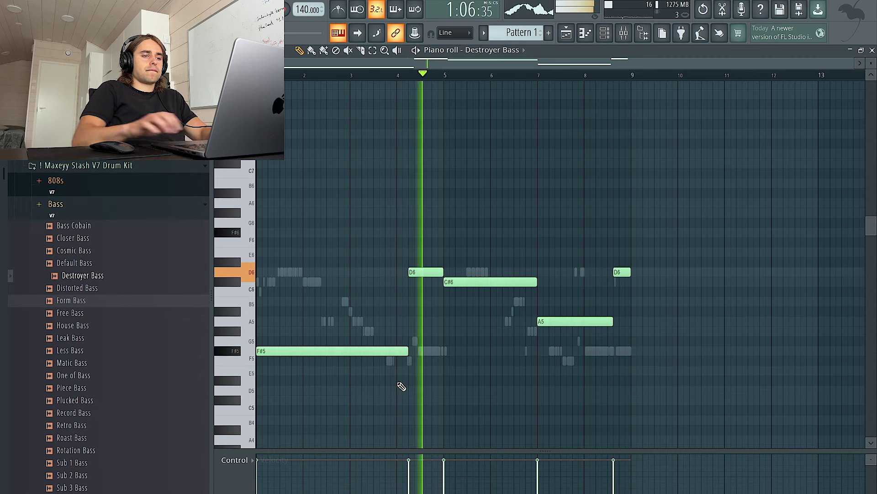
right_click(427, 272)
key(ctrl+l)
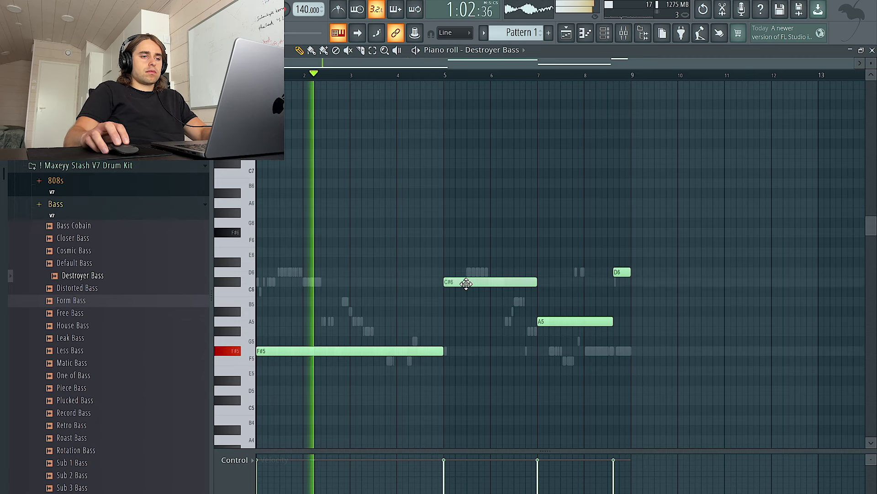
drag(466, 283, 464, 351)
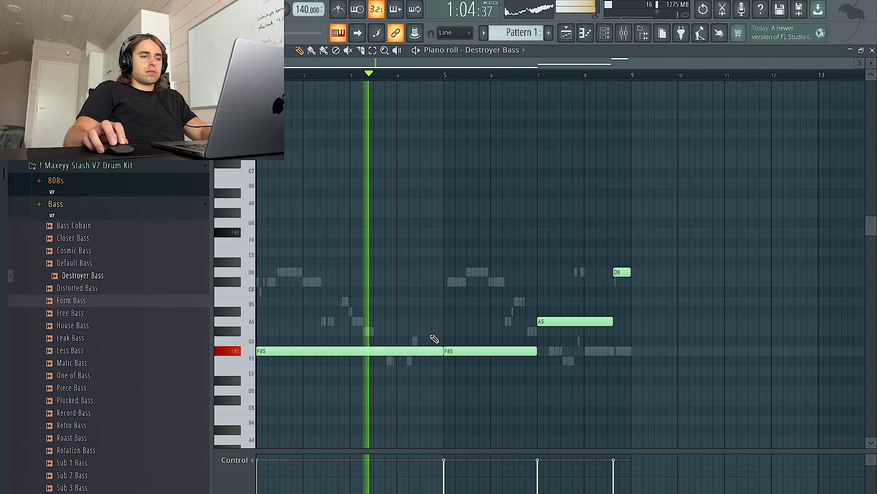
Step: Add an A5 bass note at bar 4, delete the last D6 note, and legato the final A5 to fill bars 7 and 8
click(401, 321)
key(ctrl+l)
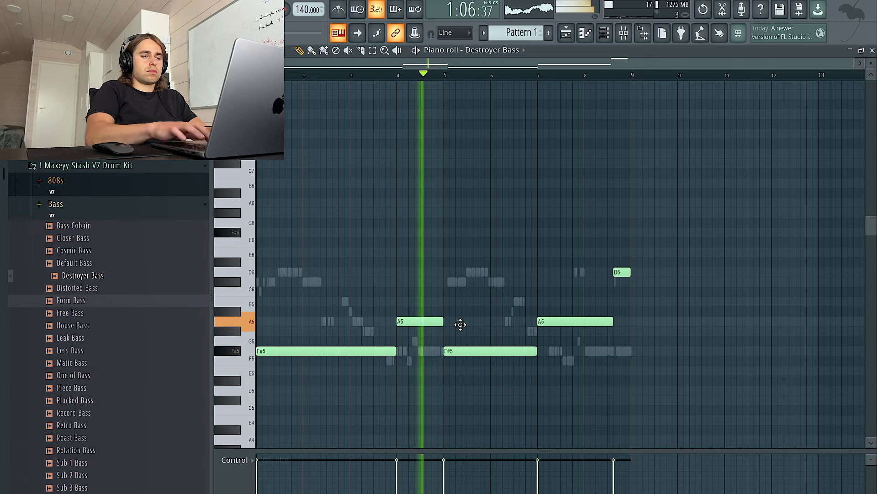
drag(554, 321, 552, 282)
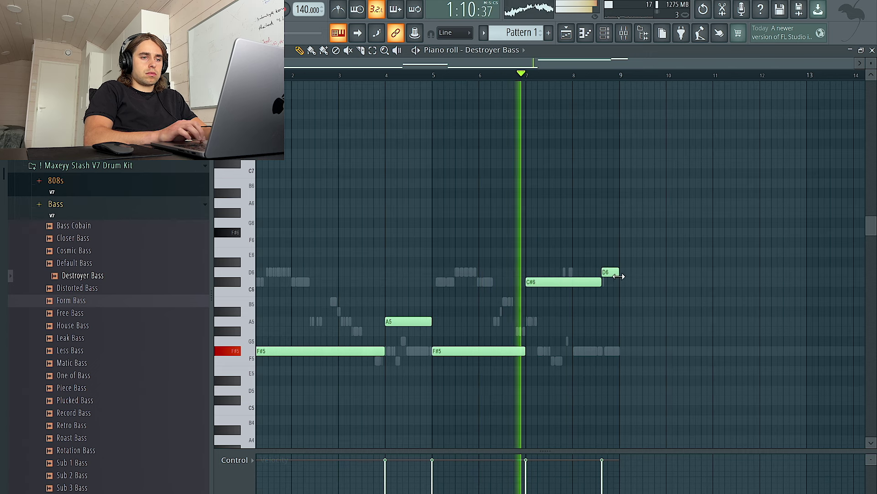
drag(571, 285, 574, 326)
right_click(611, 273)
key(ctrl+l)
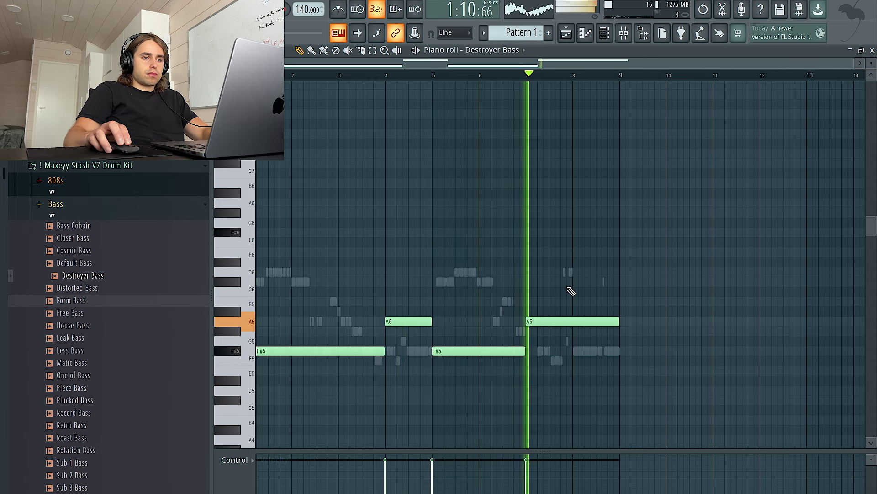
Step: Lower the release of the Destroyer Bass volume envelope
key(space)
click(572, 302)
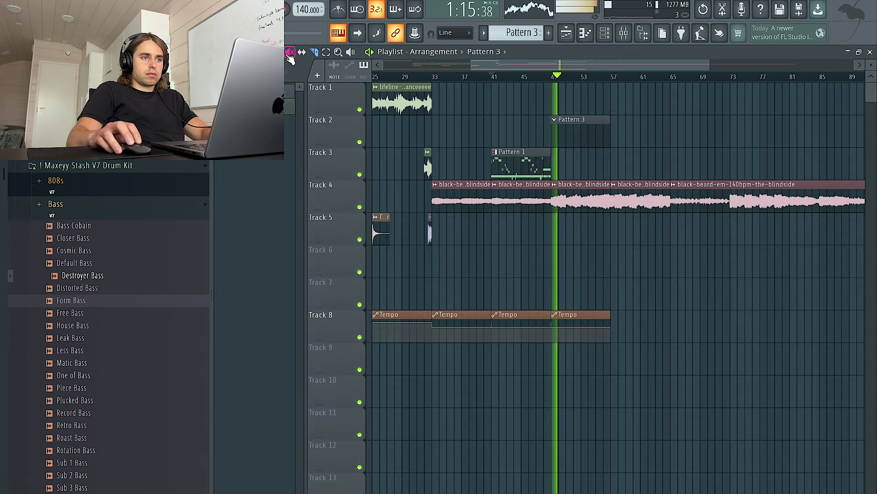
key(F6)
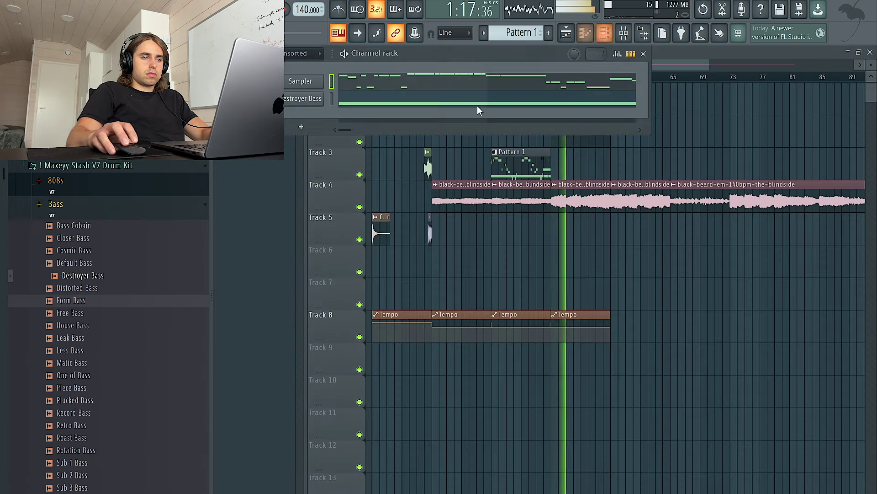
click(308, 103)
click(316, 159)
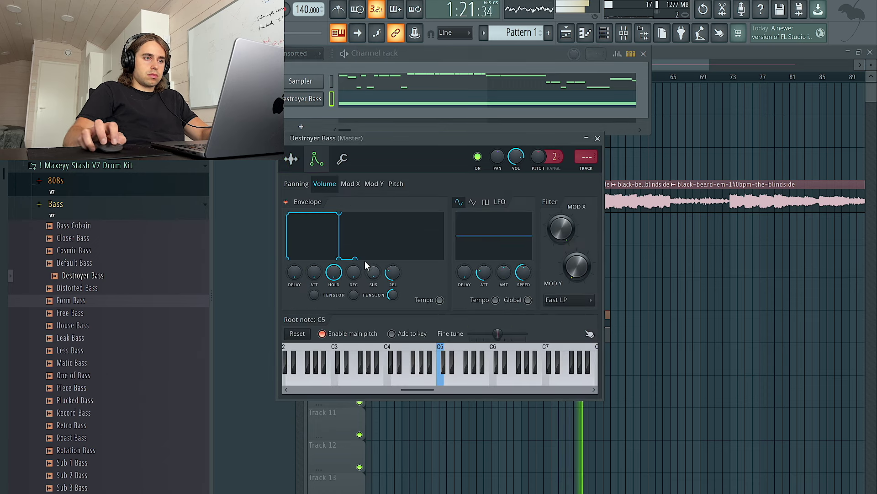
drag(395, 269, 394, 297)
click(690, 143)
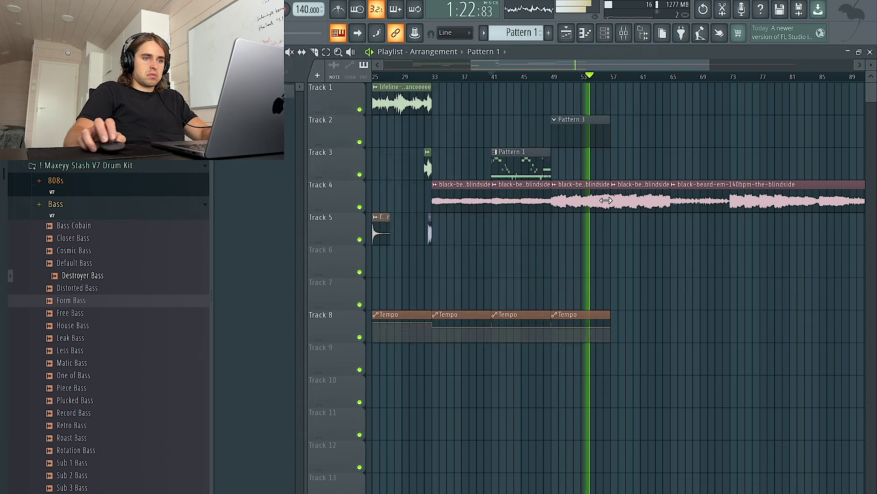
Step: Make the black-beard audio clip at bar 49 unique so it can be processed separately
double_click(564, 190)
click(595, 206)
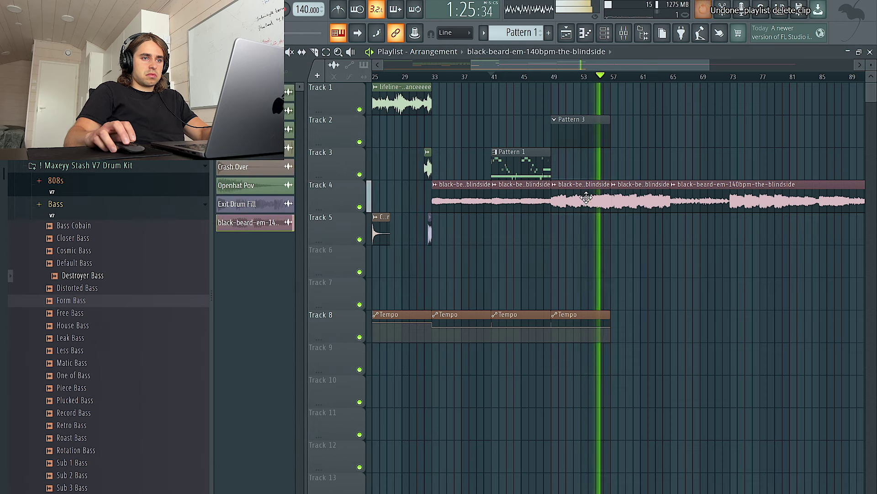
double_click(587, 197)
click(609, 193)
scroll(611, 194, up, 2)
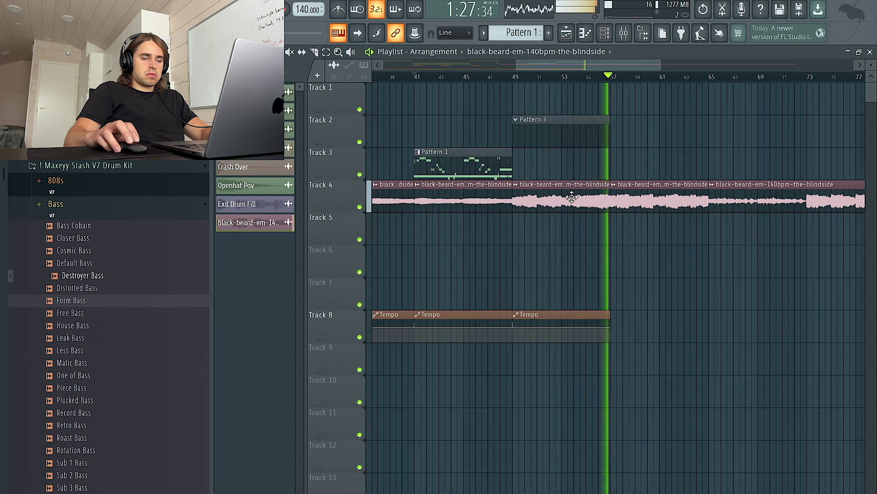
click(519, 184)
click(552, 294)
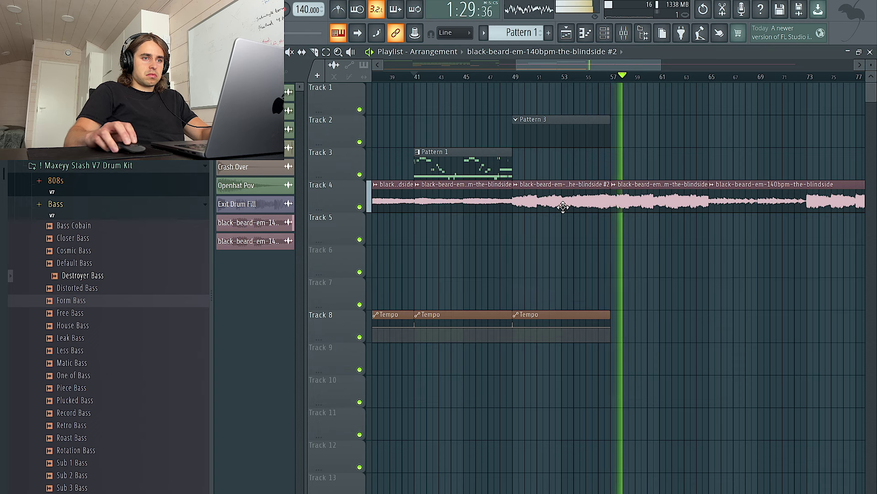
Step: Audition the black-beard sections, delete the clip at bars 57 to 65, and move the following eight-bar clip to bar 57
click(613, 154)
scroll(686, 147, down, 2)
click(698, 78)
scroll(662, 80, right, 3)
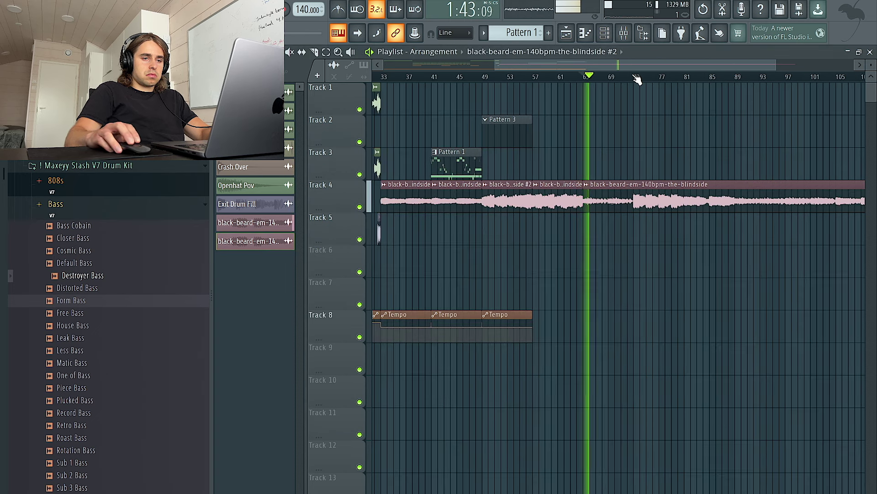
right_click(573, 197)
click(635, 76)
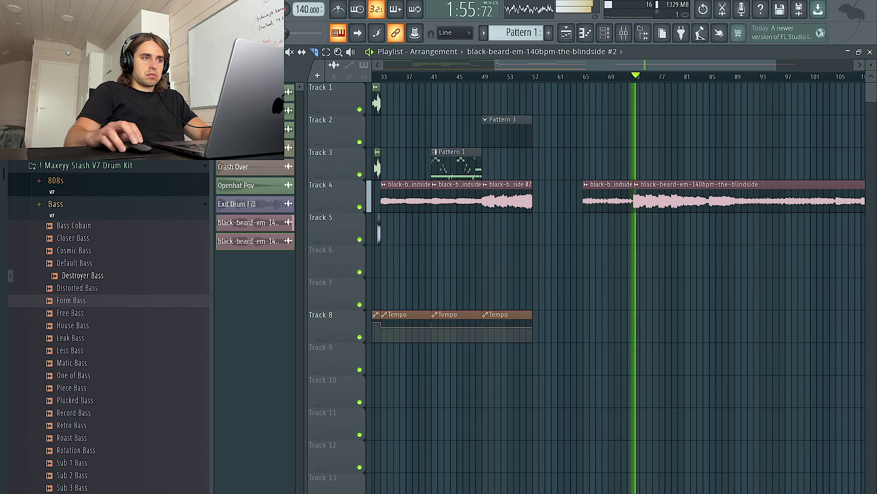
drag(599, 197, 567, 197)
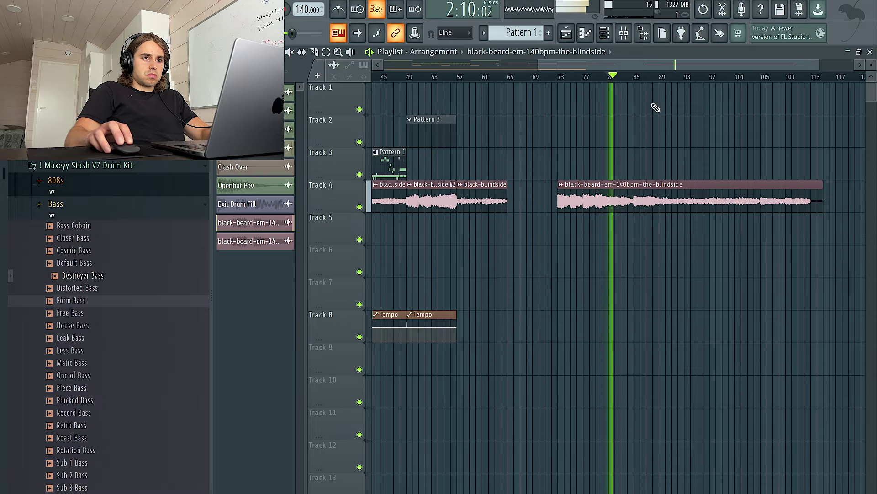
Step: Audition the remaining black-beard audio, delete the long clip starting at bar 73, and replay the arrangement from bar 41
click(663, 79)
drag(697, 122, 722, 225)
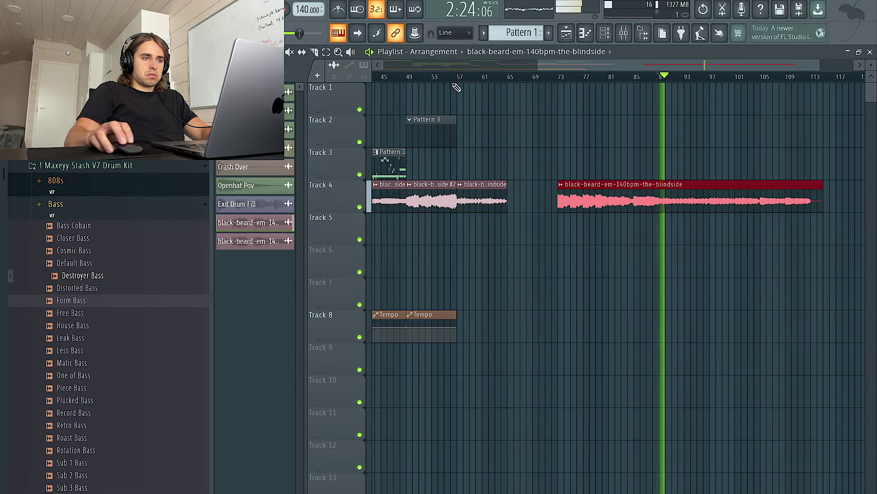
click(762, 79)
scroll(750, 160, down, 3)
drag(730, 148, 727, 204)
key(Delete)
click(525, 77)
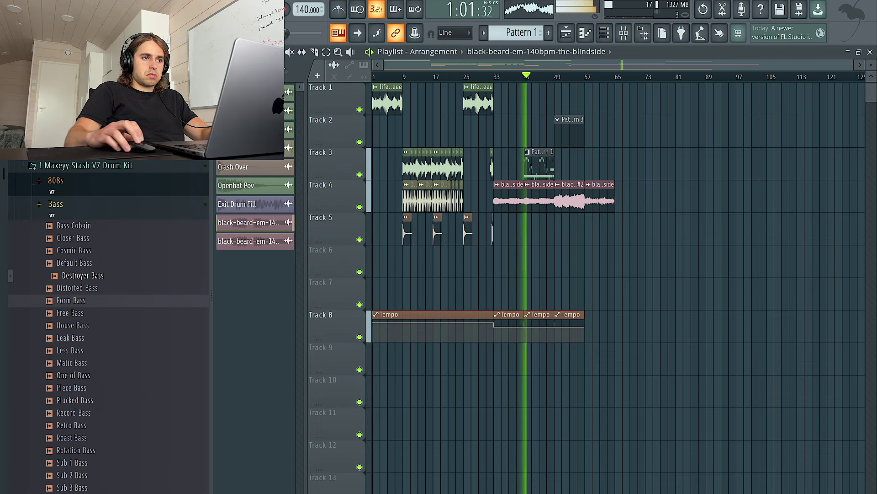
scroll(534, 201, up, 3)
scroll(605, 183, right, 2)
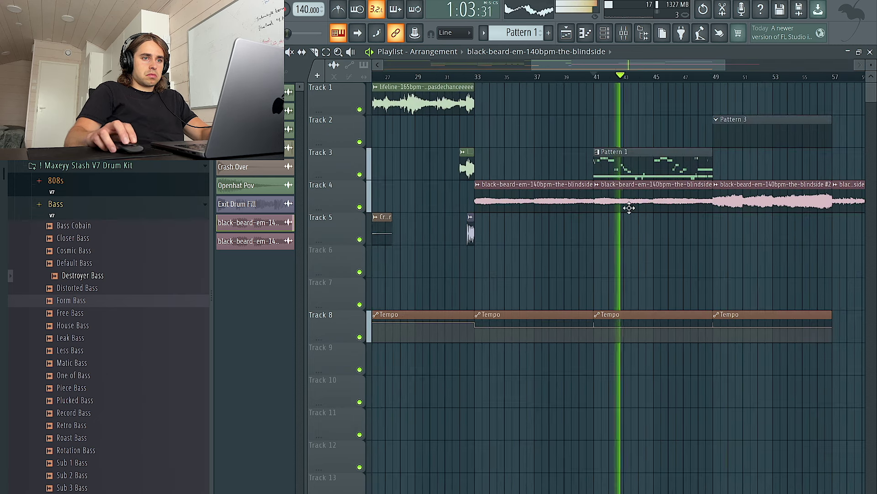
Step: Add RC-20 Retro Color to the black-beard clip's mixer track with Space at 35%, Distort at 12% and Magnetic switched off
double_click(629, 204)
click(564, 145)
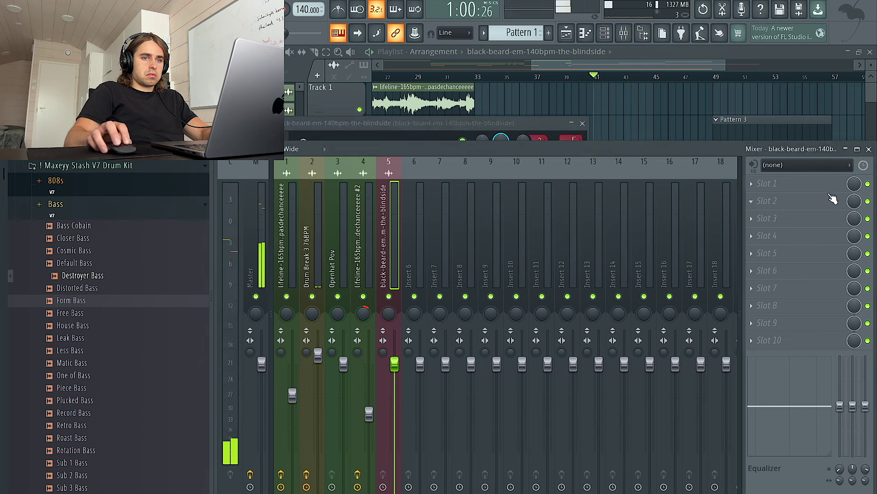
click(804, 183)
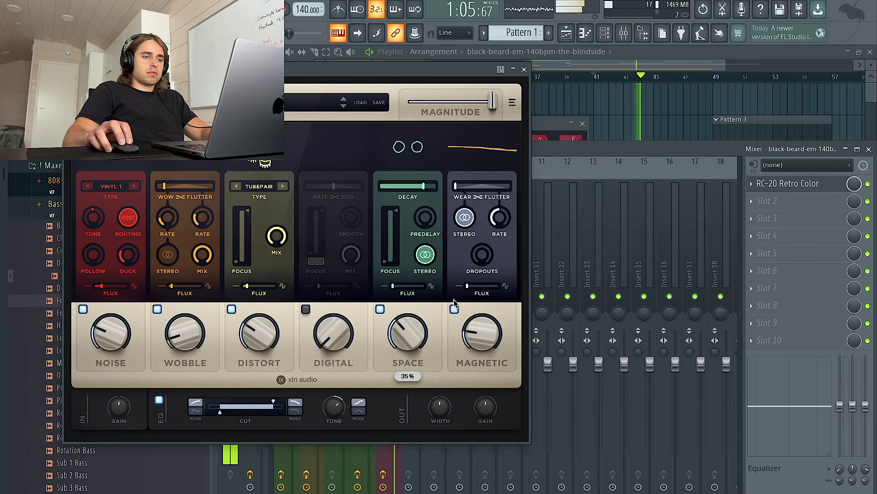
click(454, 309)
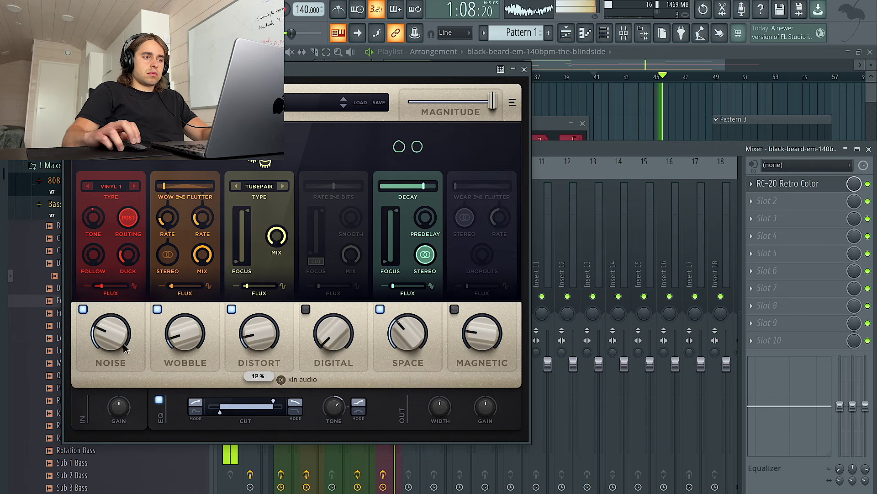
click(525, 69)
Step: Rework Pattern 1's bassline into two four-bar F#5 notes with a single A5 note at bar 4
key(F5)
scroll(676, 112, right, 5)
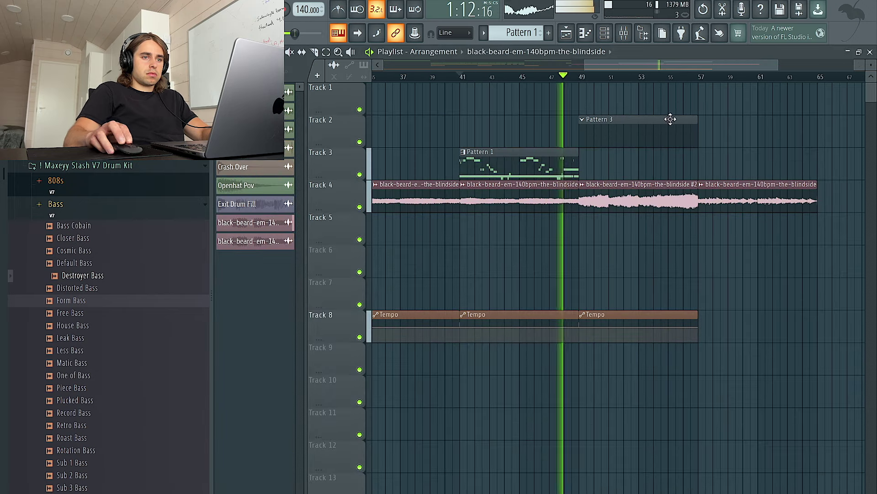
double_click(567, 170)
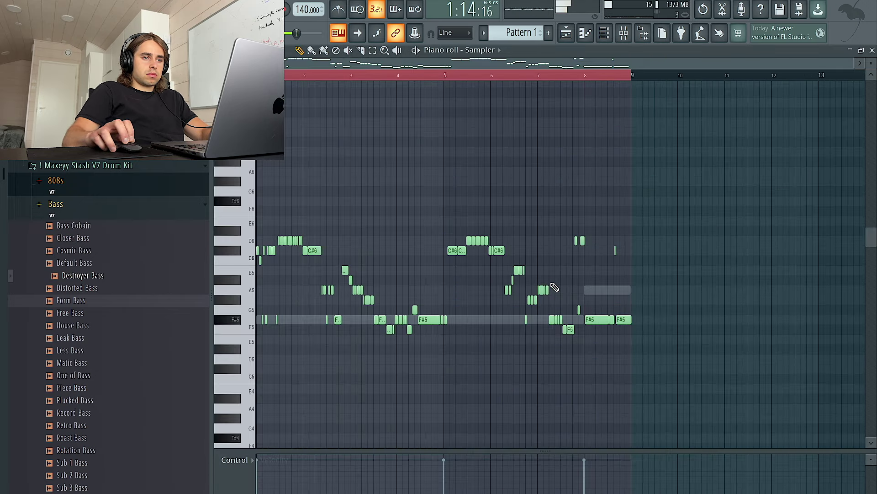
double_click(602, 292)
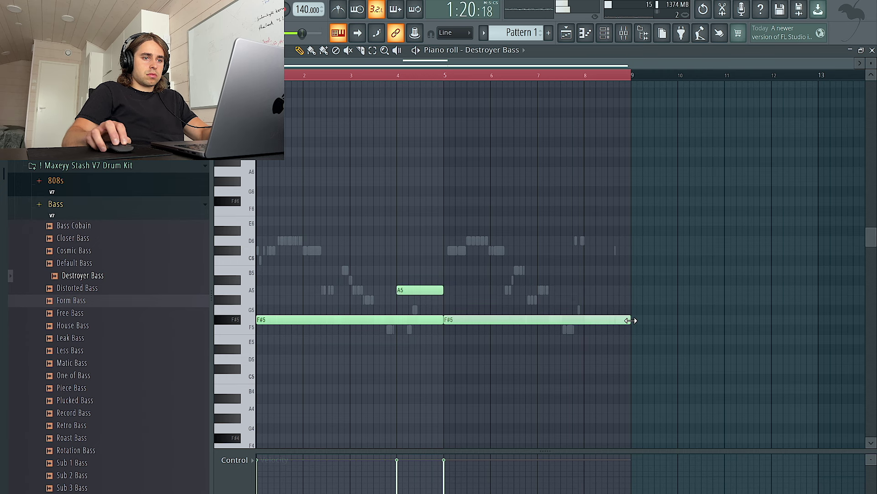
click(571, 35)
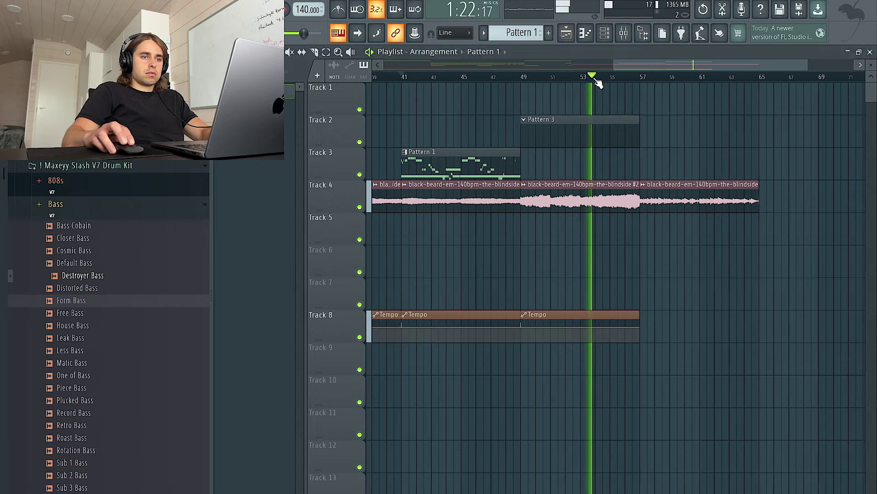
Step: Route the unique black-beard clip at bar 49 to mixer track 6 and select bars 49 to 57 for looped playback
double_click(541, 183)
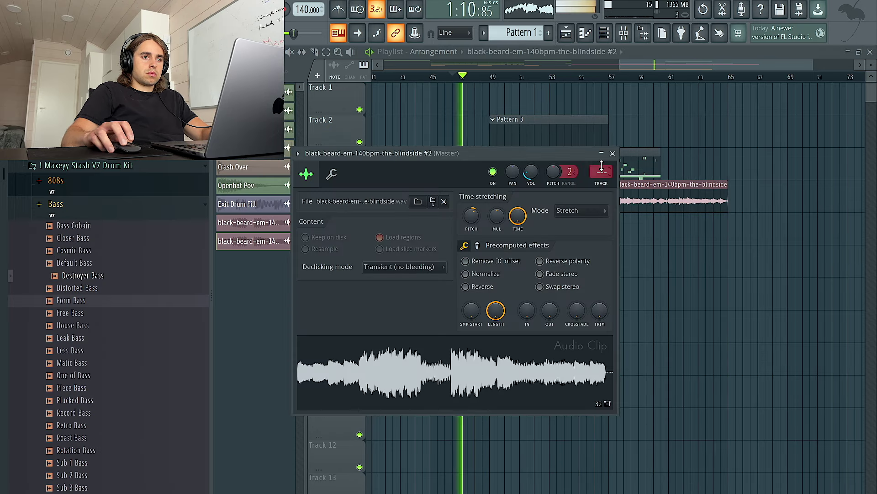
click(613, 153)
right_click(611, 169)
double_click(539, 201)
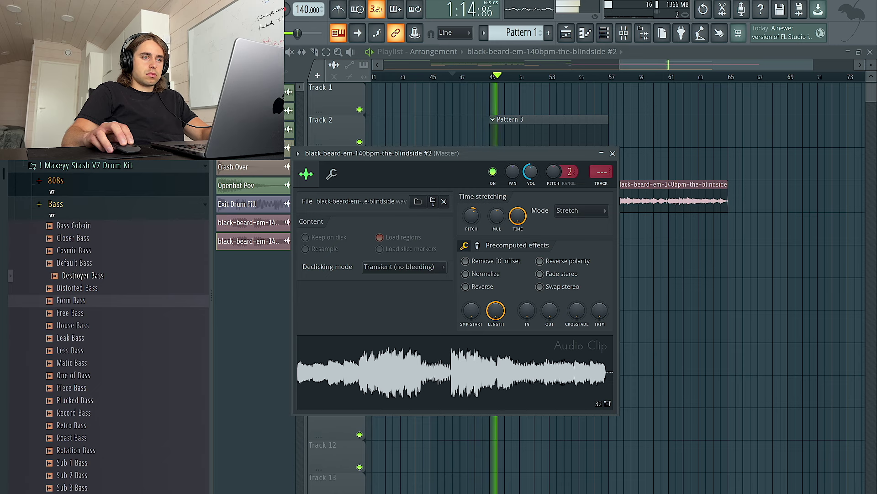
key(F9)
key(F9)
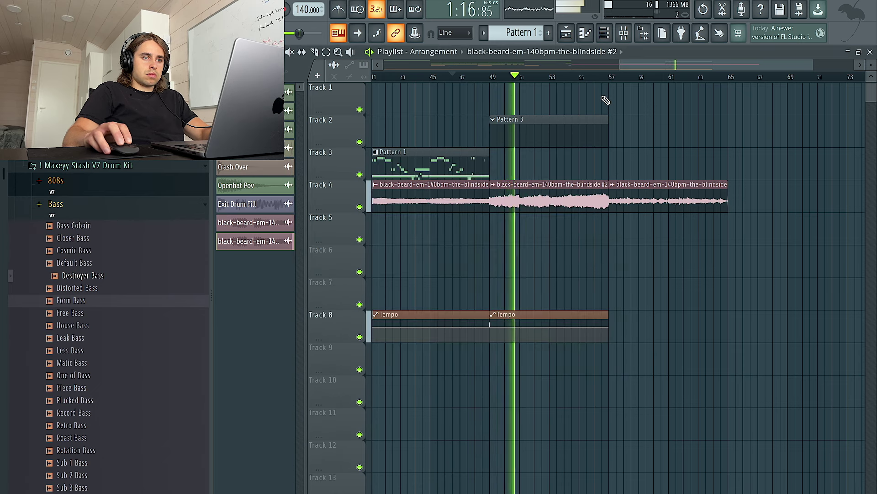
drag(608, 82, 494, 82)
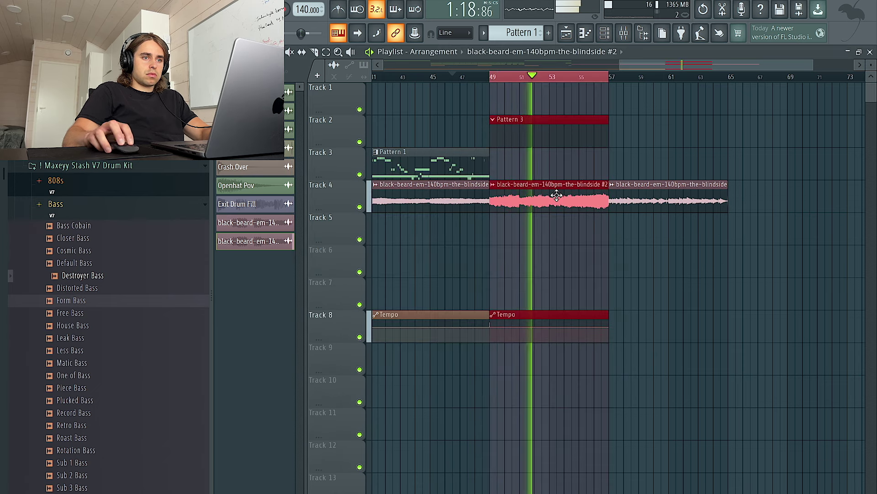
double_click(557, 196)
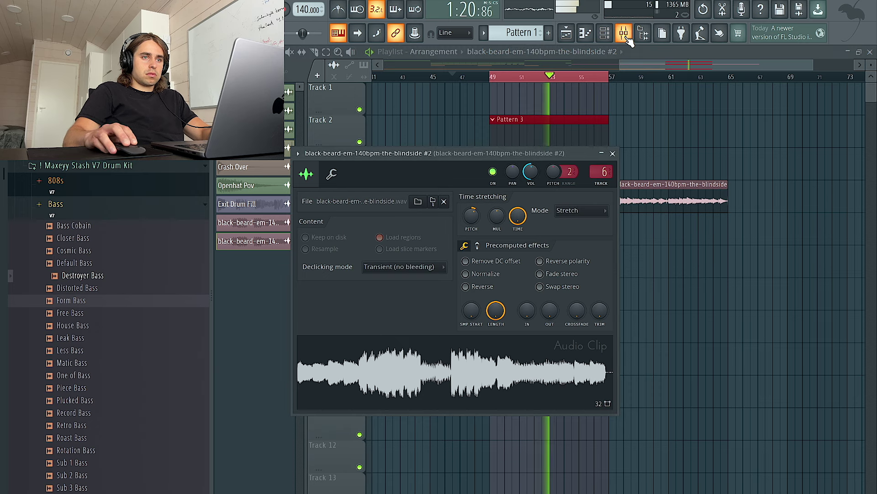
Step: Add Fruity parametric EQ 2 after RC-20 Retro Color on the black-beard mixer track and shift its first band up in frequency
click(627, 36)
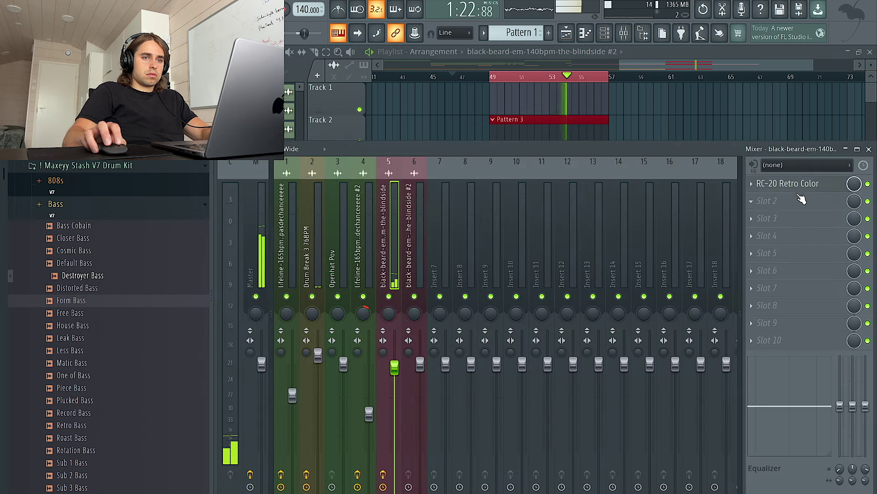
click(776, 203)
click(618, 440)
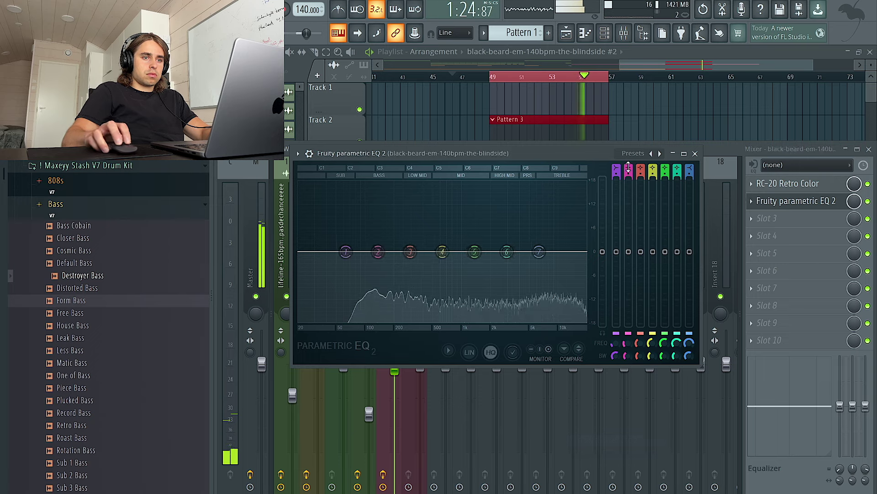
drag(346, 252, 372, 251)
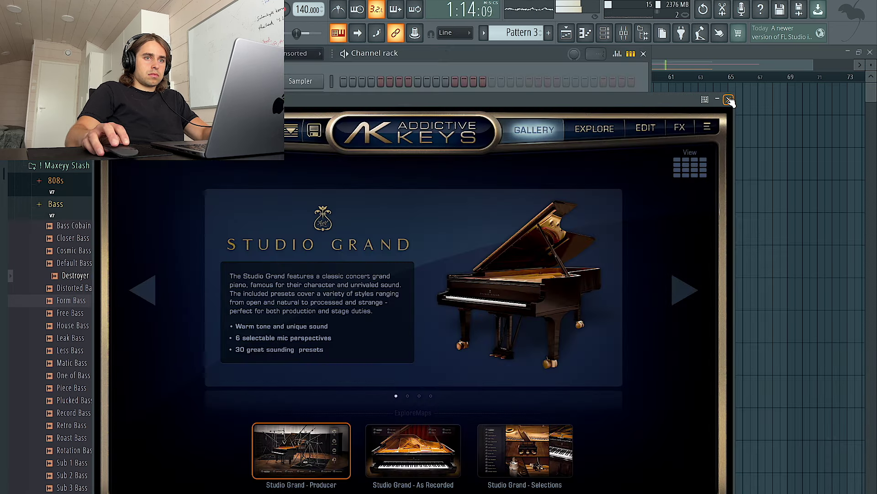
Step: Open Pattern 3's Addictive Keys piano roll and lower the four-bar F#5 note two octaves to F#3
click(729, 100)
right_click(343, 118)
click(352, 122)
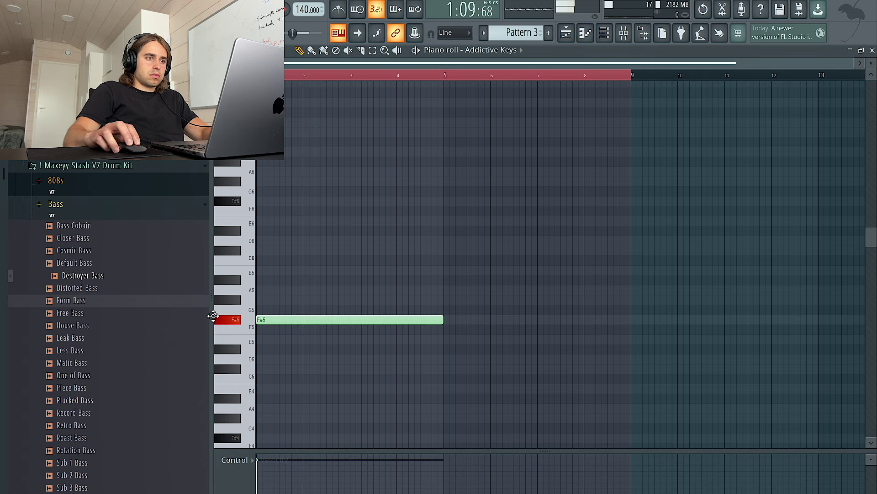
key(ctrl+Down)
key(ctrl+Down)
key(space)
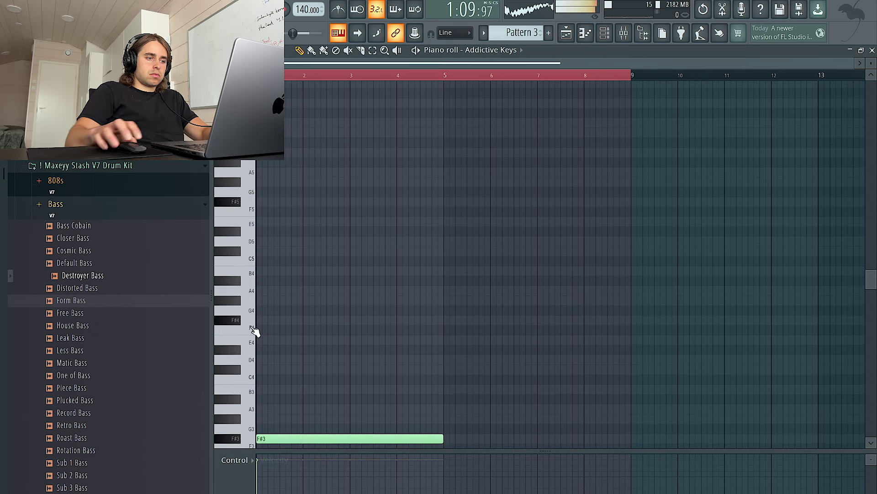
key(ctrl+d)
key(ctrl+a)
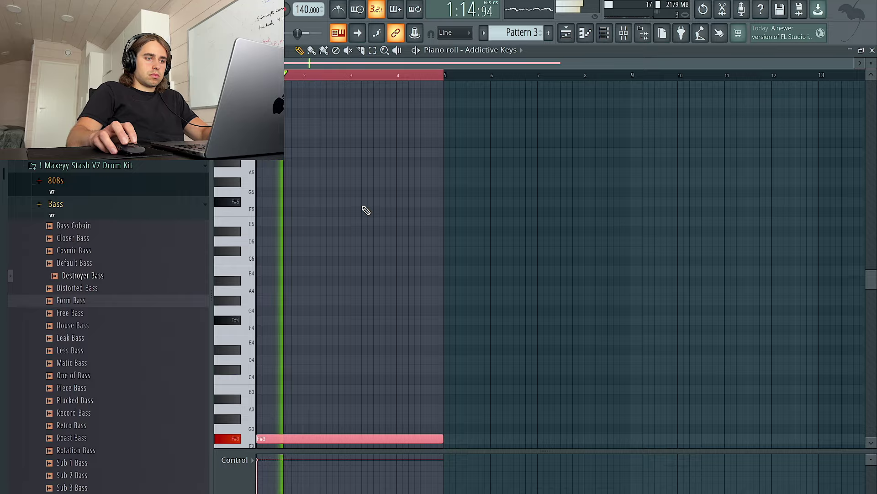
Step: Add F#3 notes starting at bars 3 and 5 after the opening F#3 note
ctrl+right_click(365, 209)
key(ctrl+d)
mouse_move(418, 303)
mouse_down()
mouse_move(411, 298)
mouse_move(402, 317)
mouse_move(404, 308)
mouse_move(419, 311)
mouse_up()
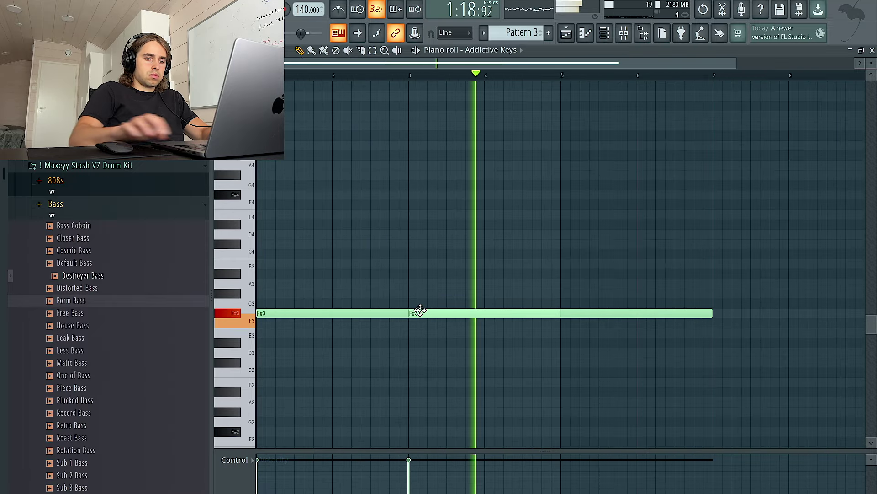
drag(563, 322, 560, 311)
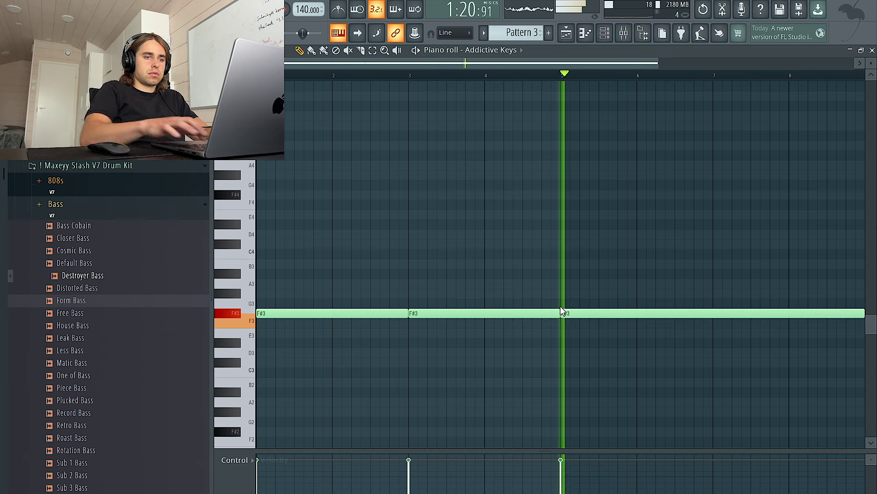
ctrl+scroll(569, 306, down, 2)
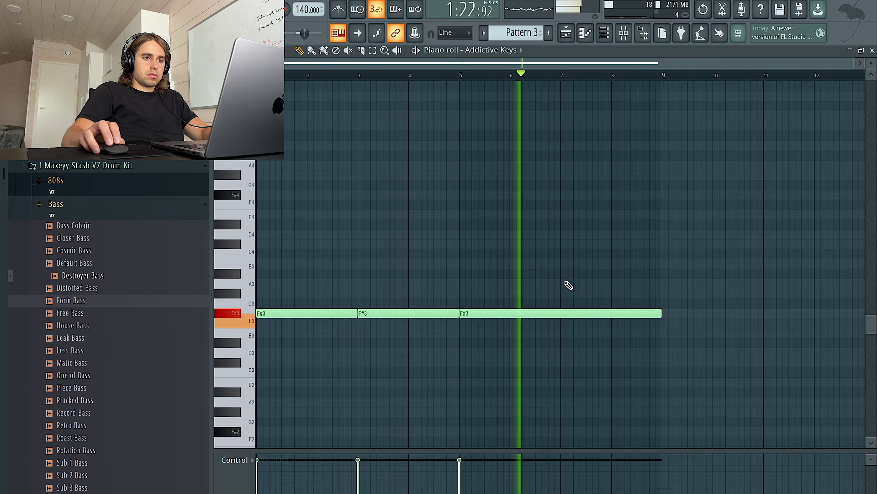
Step: Add a B3 note from bar 7 to bar 9 and trim the preceding F#3 note to end at bar 7
drag(563, 254, 562, 248)
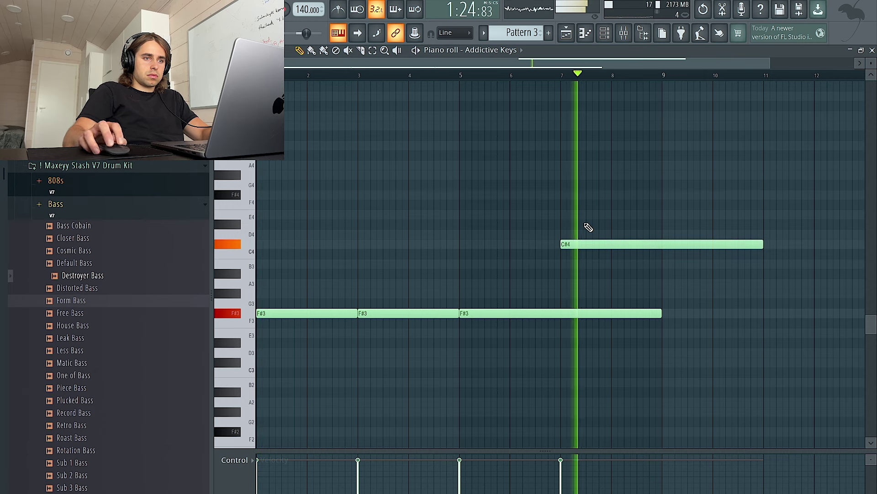
key(ctrl+l)
key(space)
key(space)
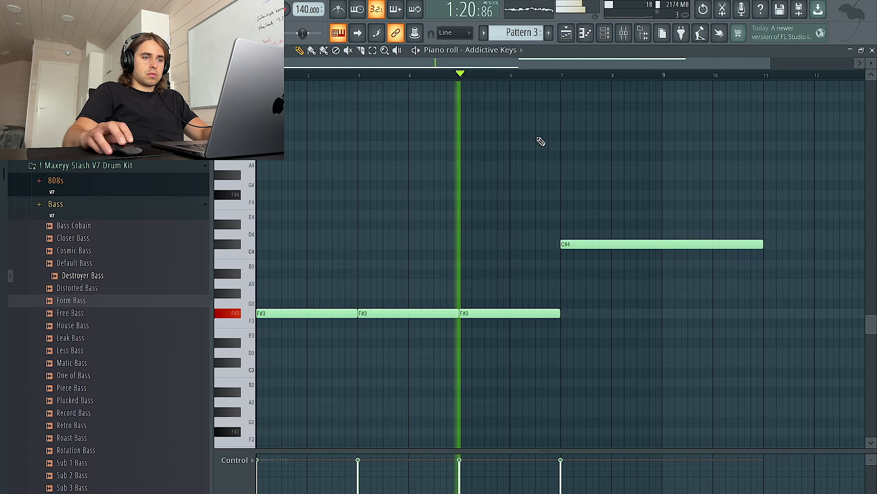
drag(582, 243, 586, 319)
key(shift+Up)
key(shift+Up)
key(shift+Up)
key(shift+Up)
key(shift+Up)
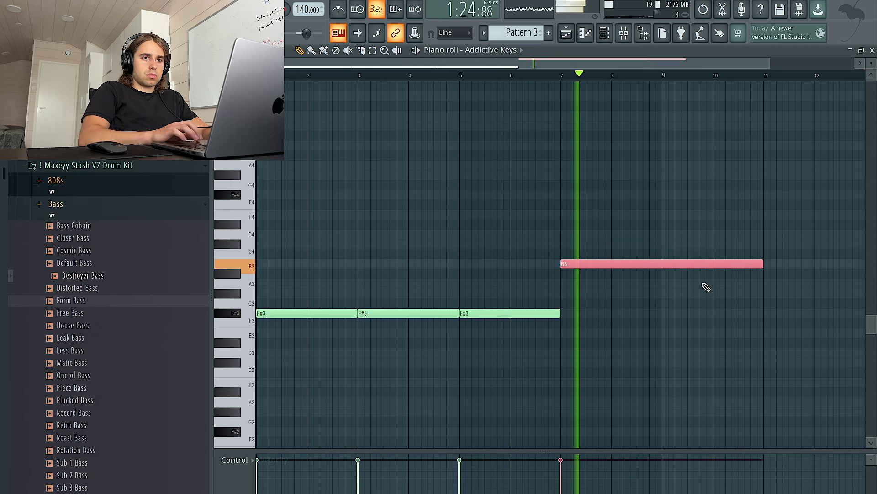
drag(761, 264, 661, 264)
Step: Lower the bar 7 note an octave to B2 and add a one-bar C#3 note at bar 8
key(ctrl+a)
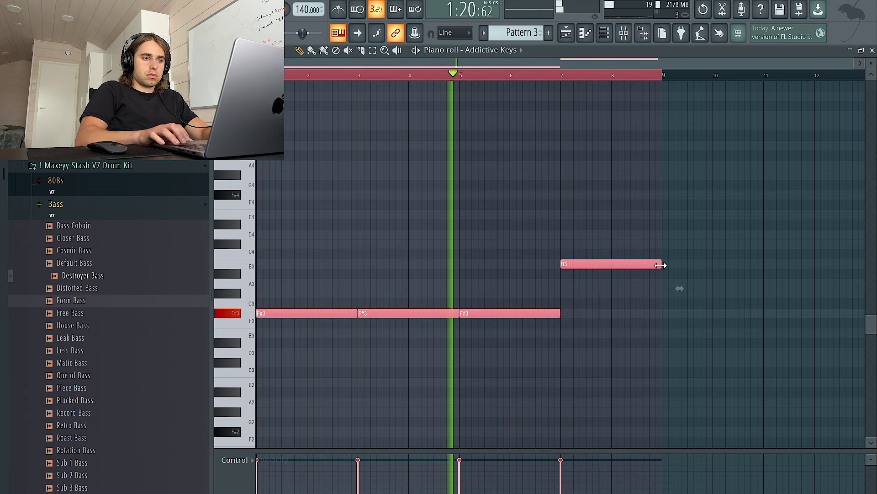
key(ctrl+d)
ctrl+click(660, 265)
key(ctrl+Down)
key(ctrl+a)
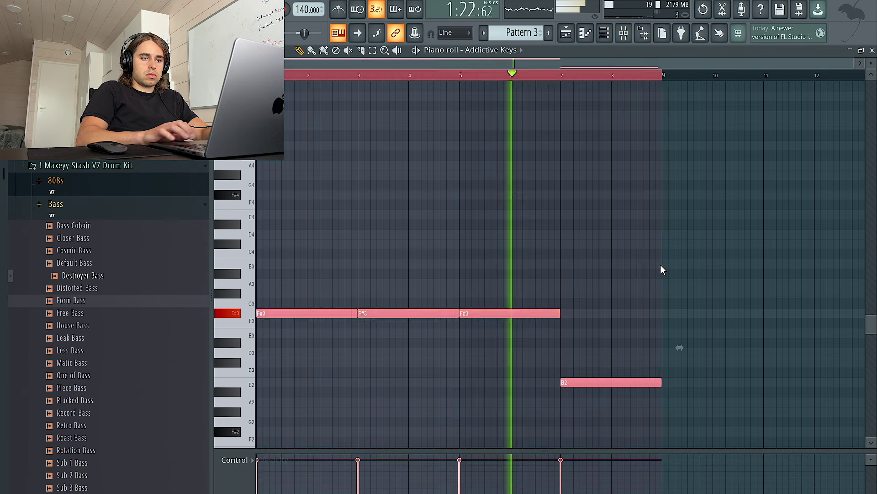
key(ctrl+d)
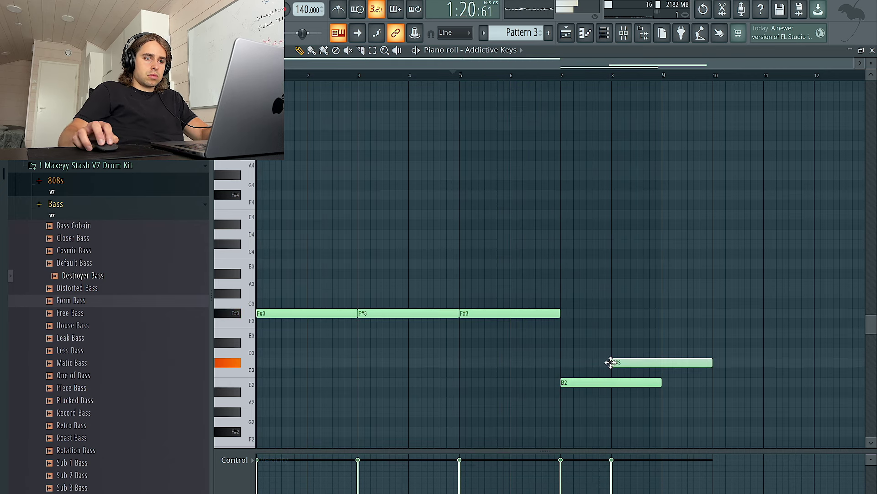
key(ctrl+l)
drag(711, 362, 663, 363)
Step: Add Fruity parametric EQ 2 to mixer track 6 and cut its lows with the first band
click(604, 33)
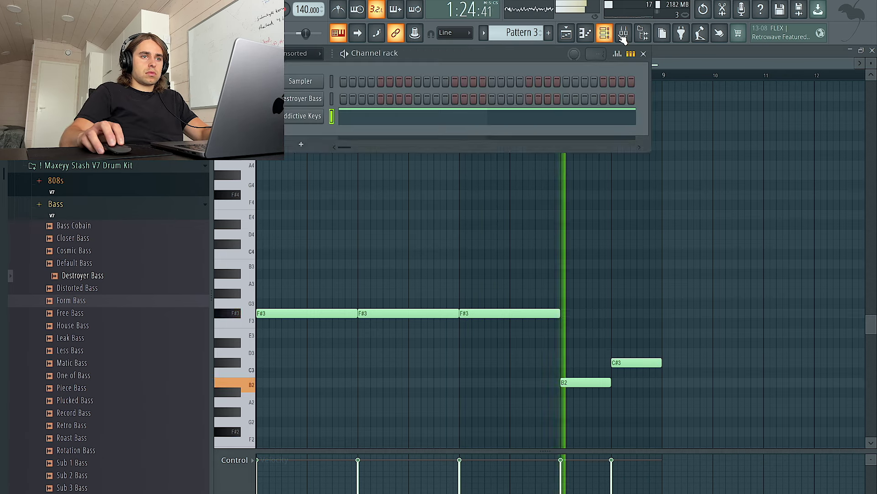
click(624, 33)
click(413, 250)
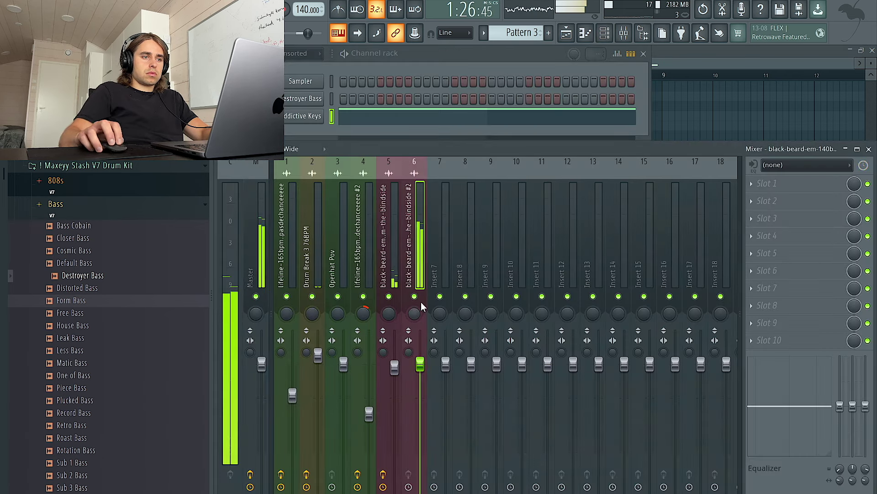
click(804, 221)
click(604, 440)
drag(368, 263, 372, 338)
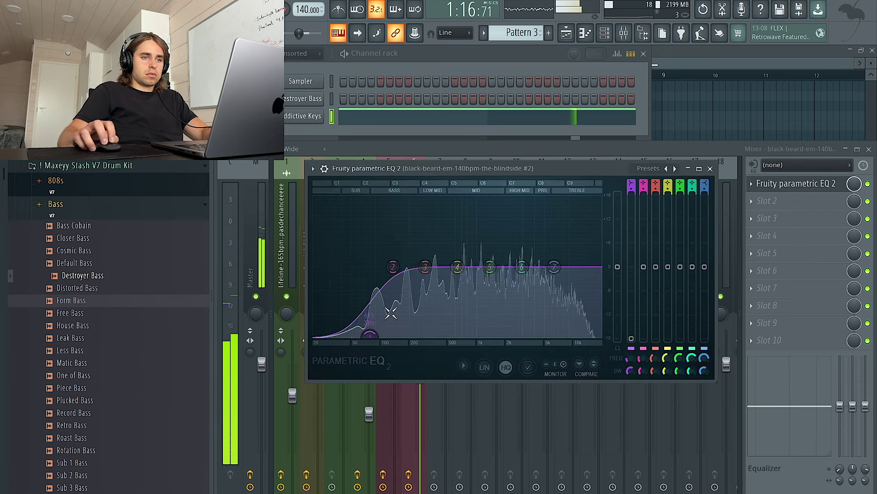
click(710, 170)
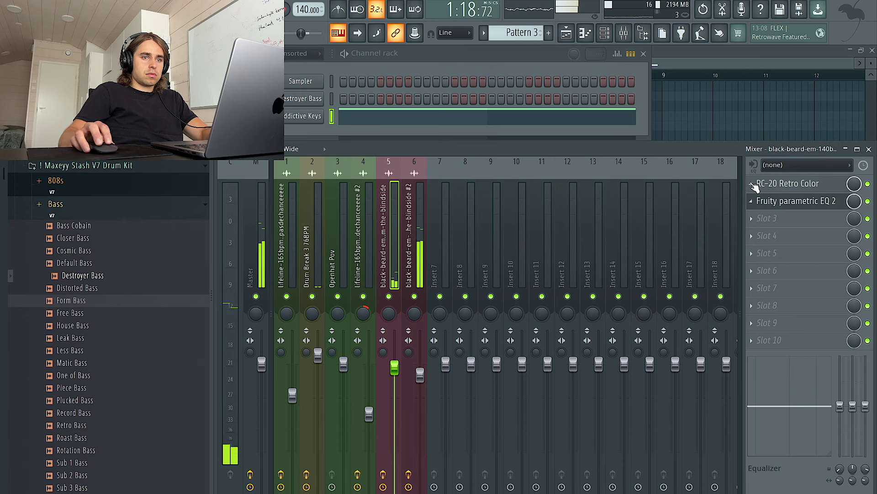
Step: Copy RC-20 Retro Color with its settings from mixer track 5 to track 6, after the EQ
click(754, 185)
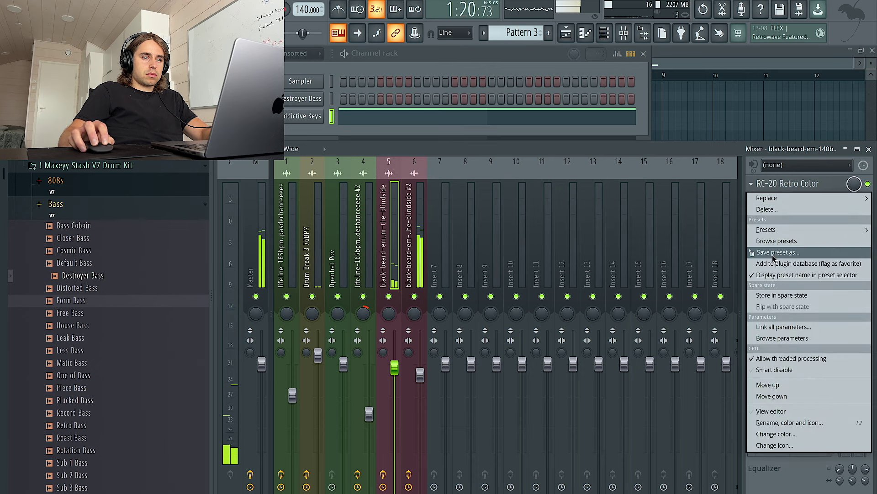
click(752, 253)
key(Escape)
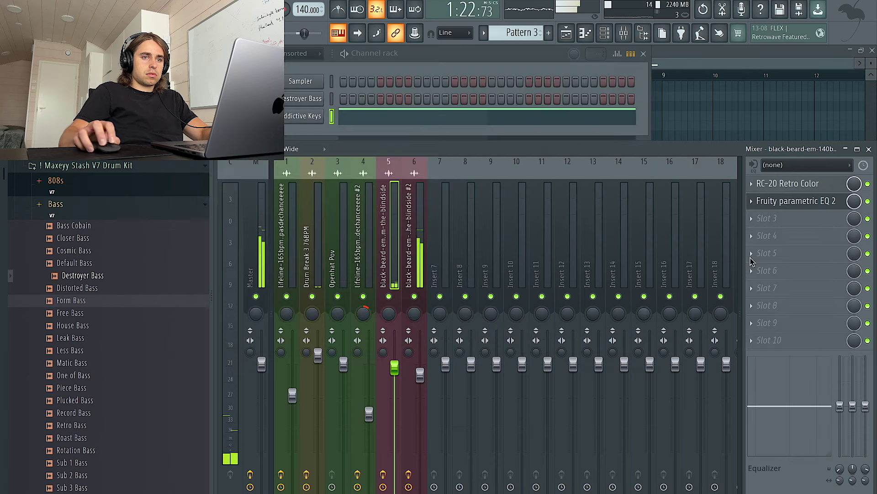
click(759, 202)
click(751, 184)
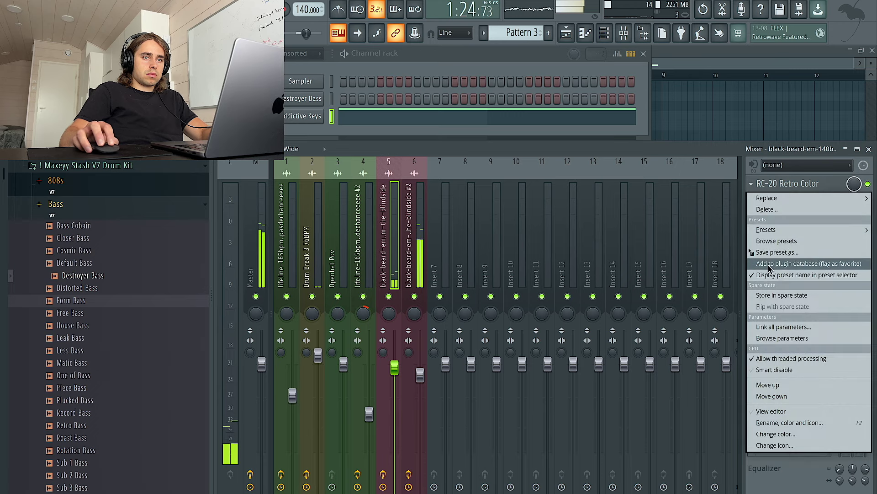
drag(771, 256, 422, 244)
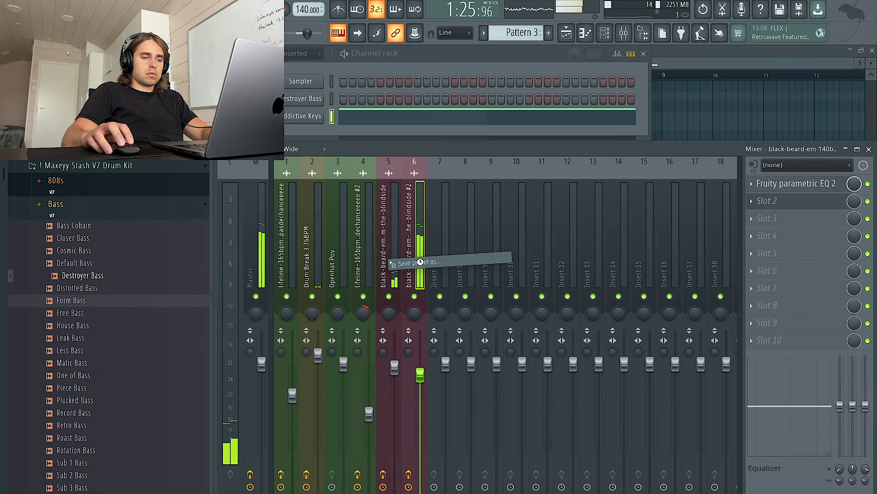
drag(421, 386, 422, 386)
Step: Add Fruity parametric EQ 2 to Insert 7 with a low cut on band 1 and a boost around 147 Hz on band 2
click(569, 116)
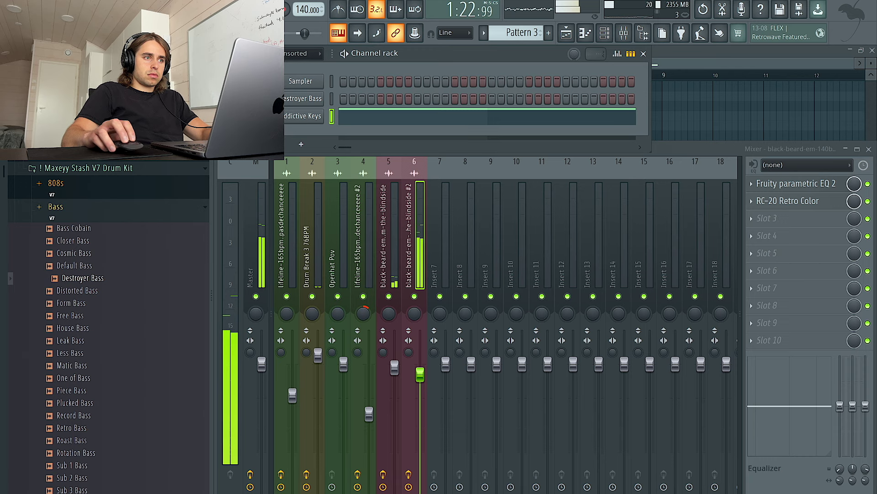
click(287, 238)
click(337, 238)
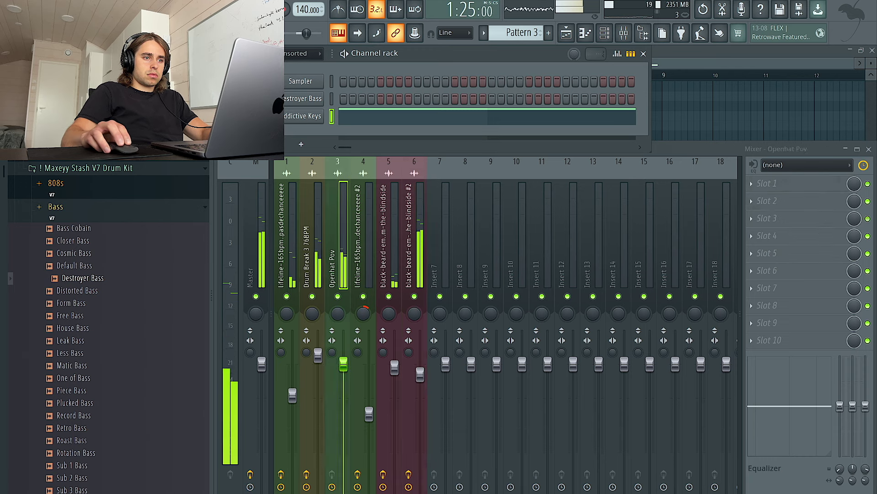
click(845, 186)
mouse_move(777, 198)
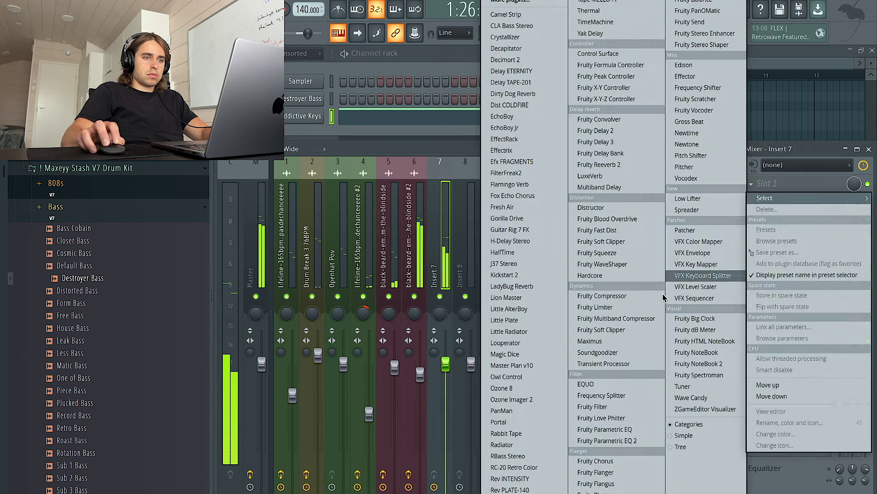
click(581, 442)
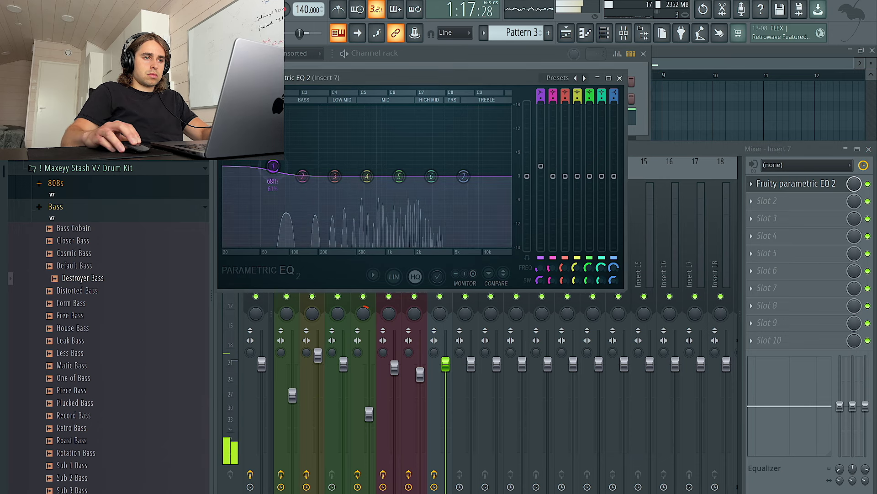
drag(273, 166, 275, 167)
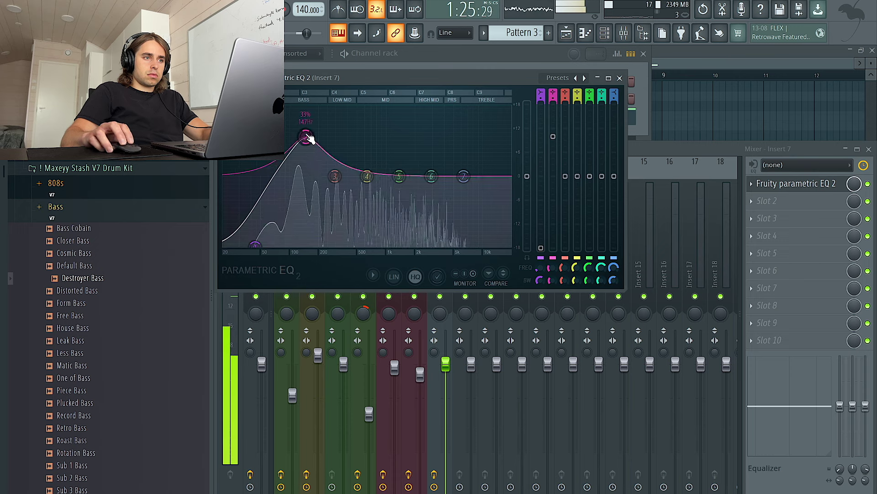
drag(305, 158, 305, 160)
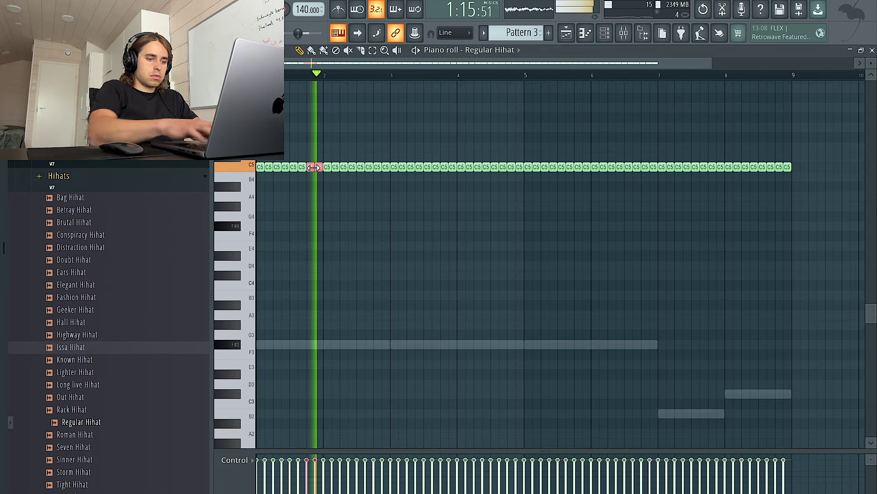
Step: Chop the last two Regular Hihat notes before bar 2 into a fast roll with the Chopper
key(alt+y)
click(477, 224)
key(alt+u)
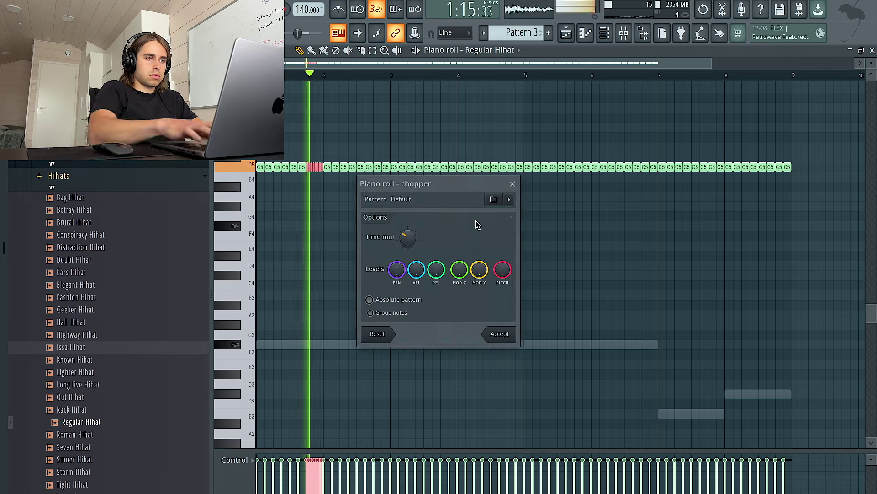
double_click(502, 335)
right_click(524, 333)
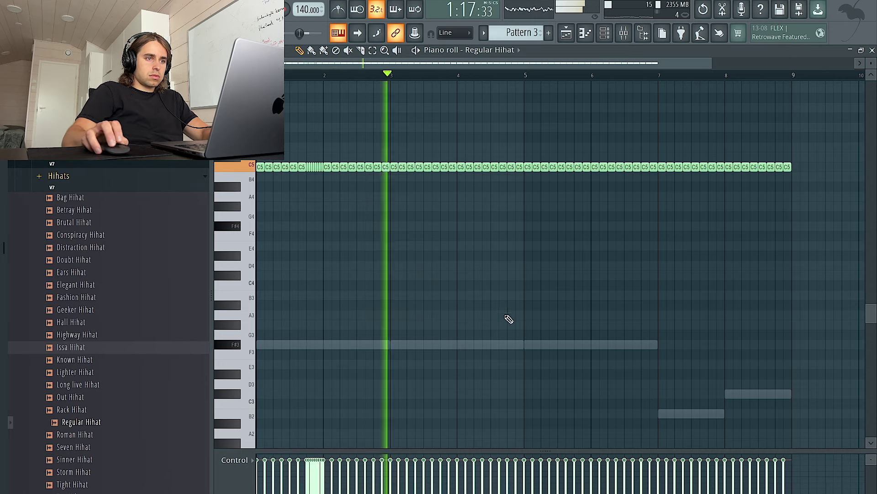
Step: Chop the last two hi-hat notes before bar 4 into a matching fast roll
drag(456, 166, 443, 166)
key(alt+u)
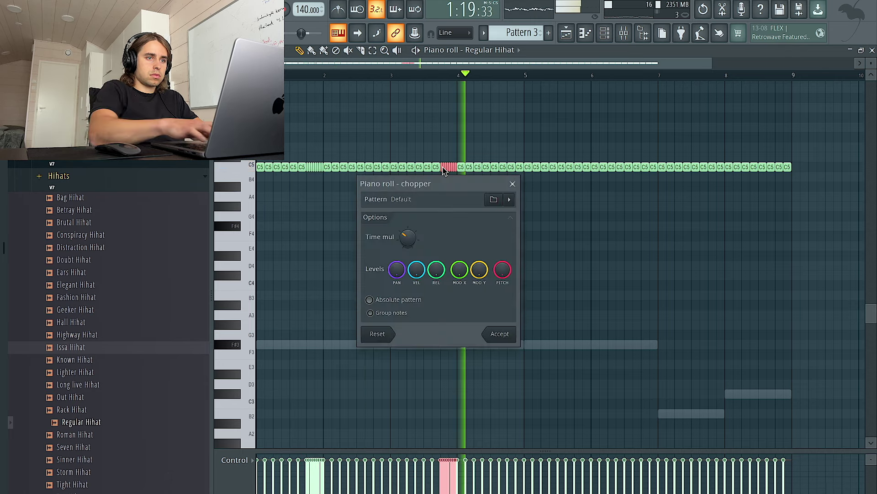
click(500, 334)
Step: Add a short C#4 hi-hat note just before bar 5 and chop it into two hits
click(506, 275)
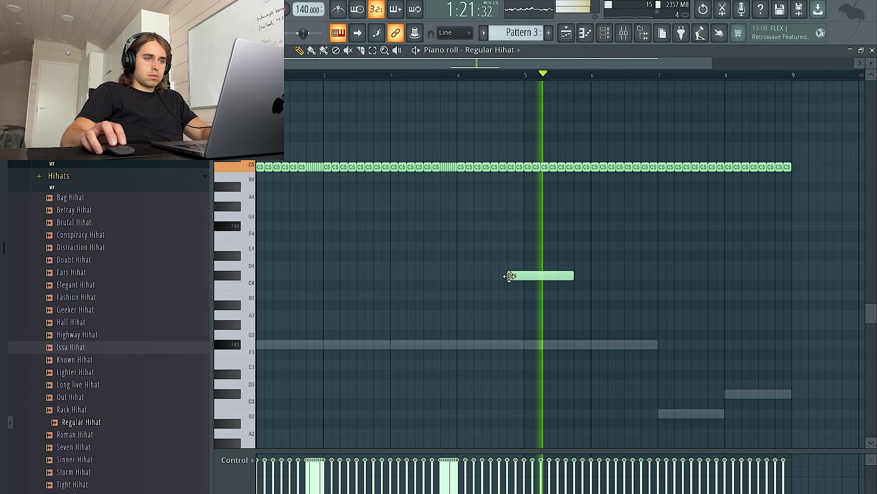
scroll(523, 280, up, 2)
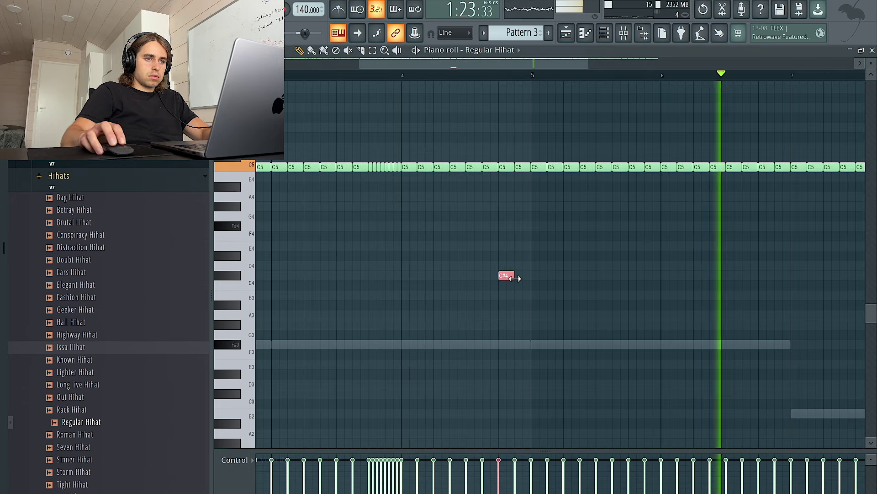
key(alt+u)
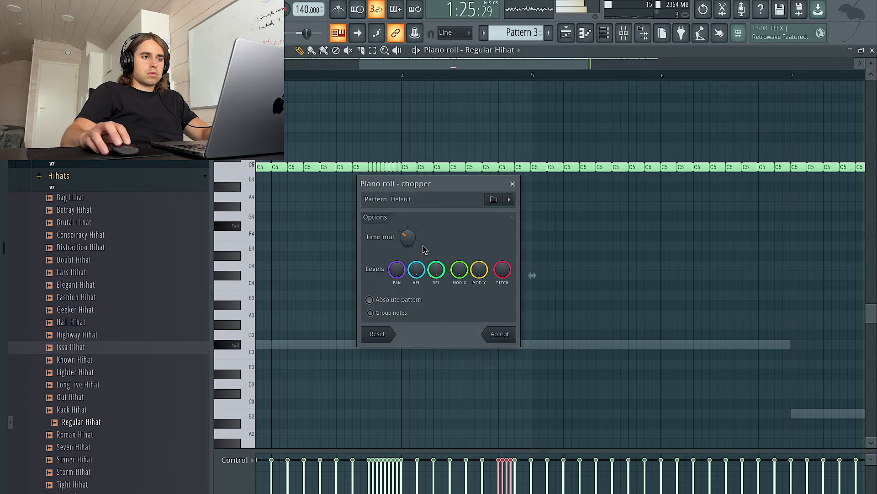
click(500, 333)
scroll(502, 337, down, 3)
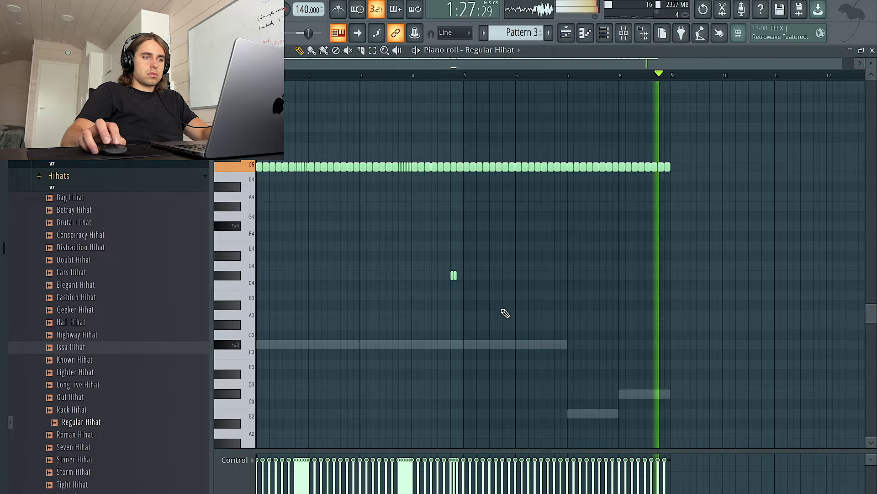
Step: Delete the hi-hat notes from bar 5 onward and duplicate the first four bars in their place
drag(726, 211, 465, 145)
key(Delete)
key(ctrl+b)
ctrl+click(449, 144)
key(ctrl+a)
ctrl+click(366, 179)
Step: Chop a single C5 hi-hat note shortly before bar 3 into two hits
ctrl+click(350, 167)
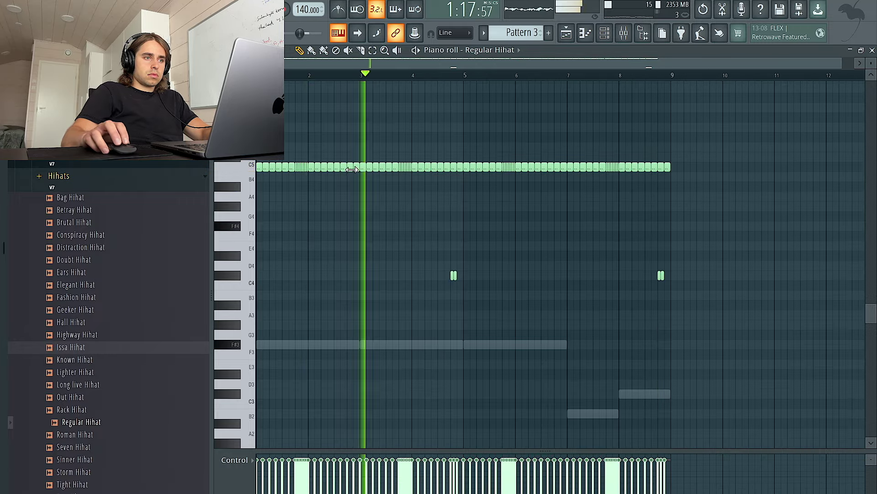
key(alt+u)
click(499, 333)
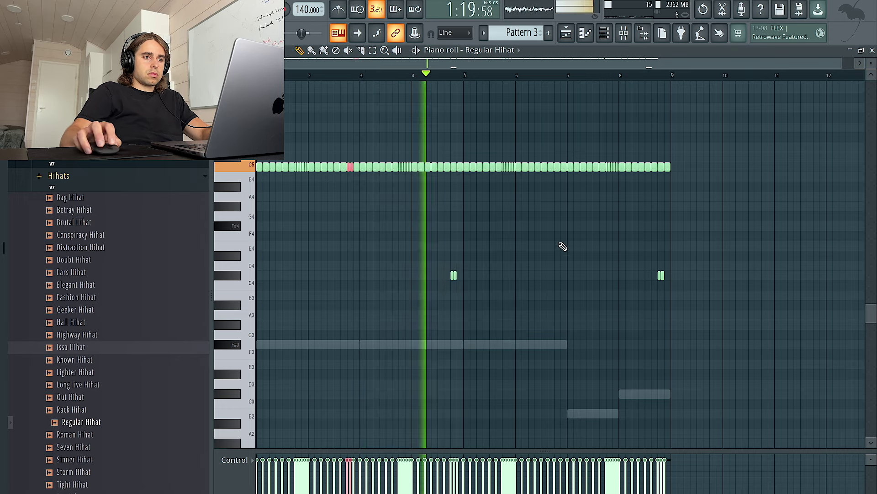
Step: Chop a single C5 hi-hat note shortly before bar 7 into two hits
ctrl+click(555, 167)
key(alt+u)
key(Return)
ctrl+click(731, 316)
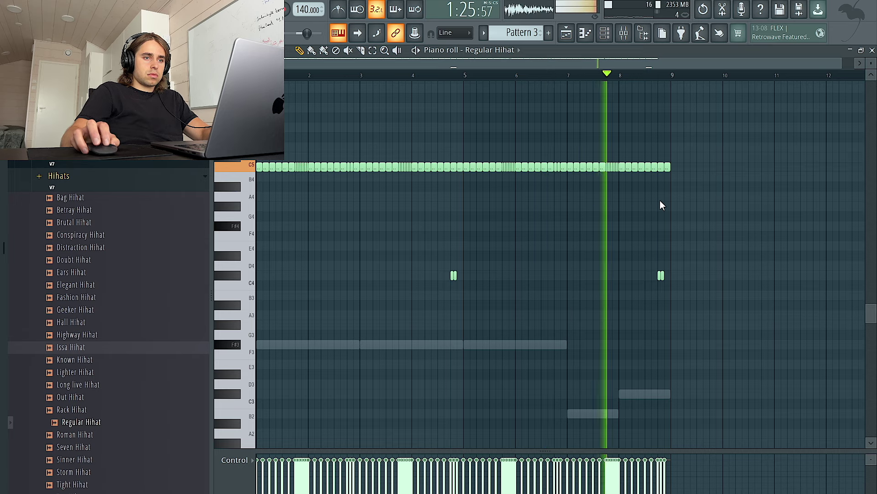
Step: Replace the fast hi-hat roll just before bar 8 with two plain C5 notes
ctrl+scroll(659, 201, up, 2)
right_click(595, 168)
ctrl+drag(578, 172, 555, 168)
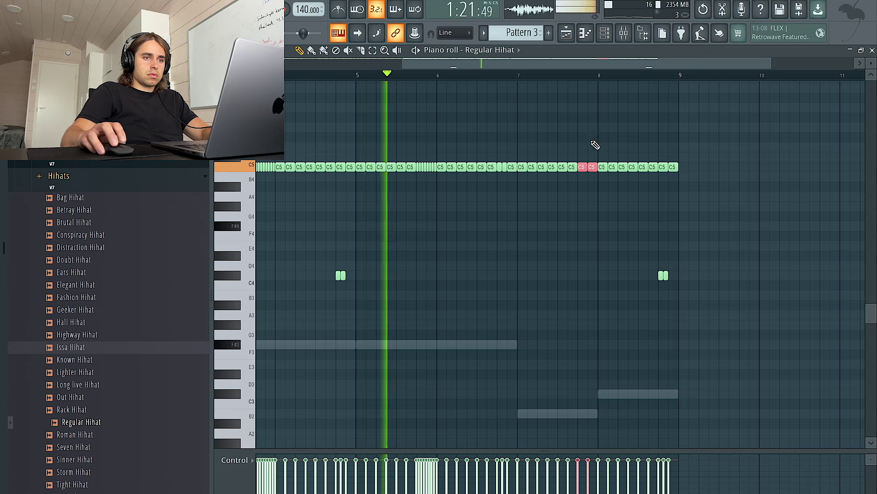
Step: Chop the first two C5 hi-hat notes of bar 8 into two hits each
ctrl+drag(616, 170, 604, 167)
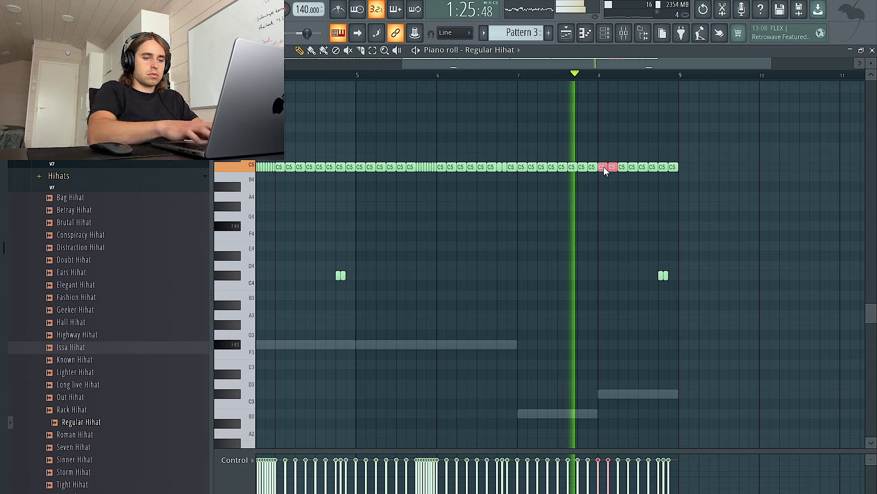
key(alt+u)
click(500, 334)
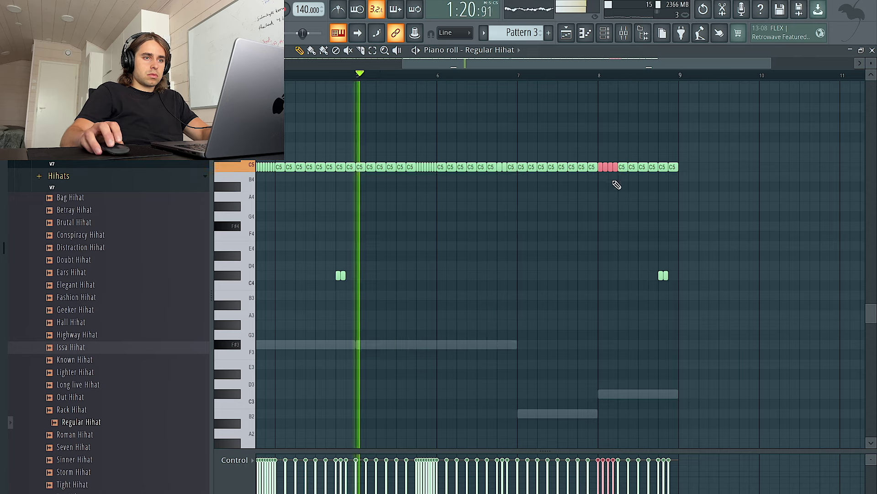
Step: Delete the C5 hi-hat note right after the chopped hits in bar 8 and chop a note past mid-bar into two hits
right_click(617, 168)
ctrl+click(643, 167)
key(alt+u)
click(501, 333)
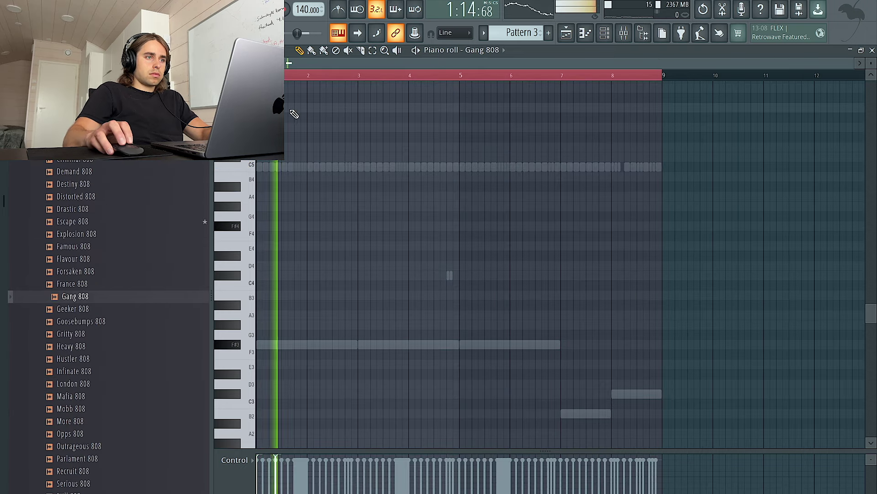
Step: Draw seven short F#5 Gang 808 notes: three in bar 1, one in bar 2 and three in bar 3
click(296, 109)
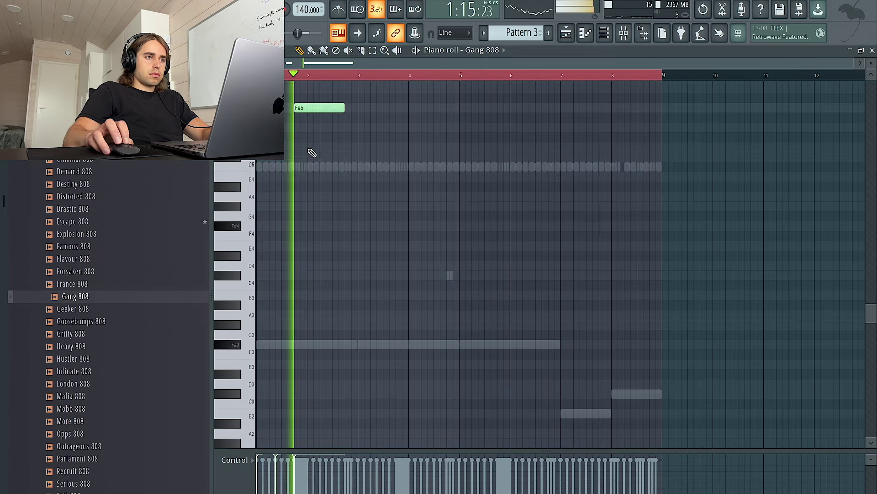
scroll(320, 192, up, 4)
click(322, 234)
click(360, 234)
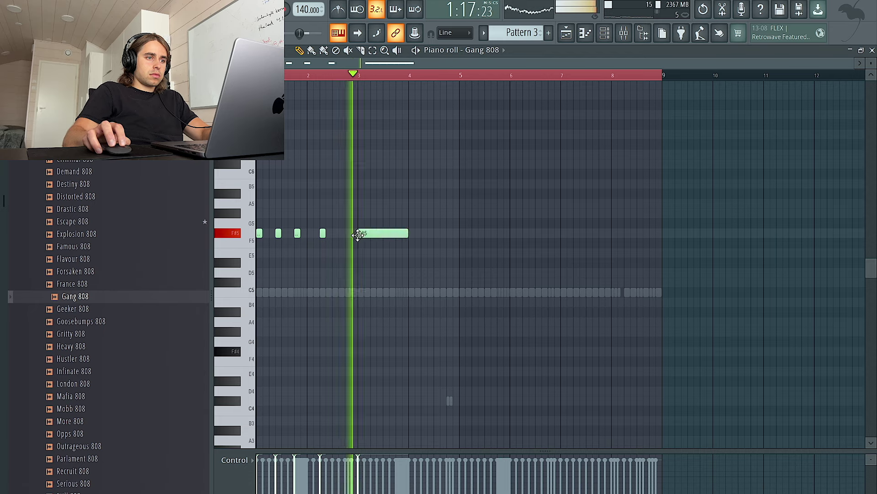
click(379, 234)
click(404, 234)
key(ctrl+z)
key(space)
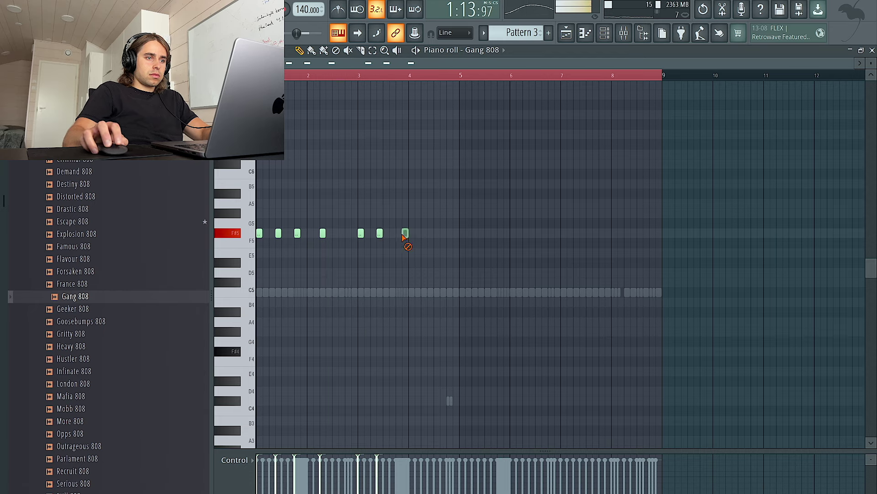
click(605, 32)
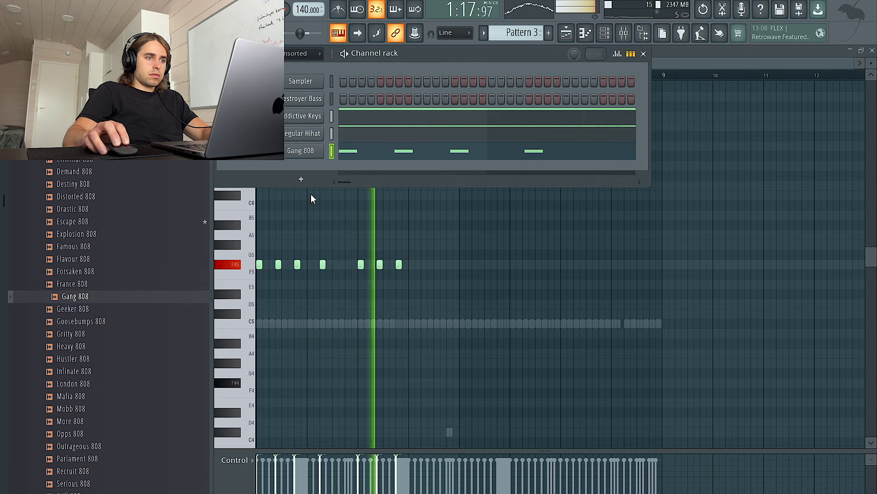
key(F6)
Step: Add a short A5 808 note on beat 2 of bar 4 and three F#5 notes in bar 5
click(423, 234)
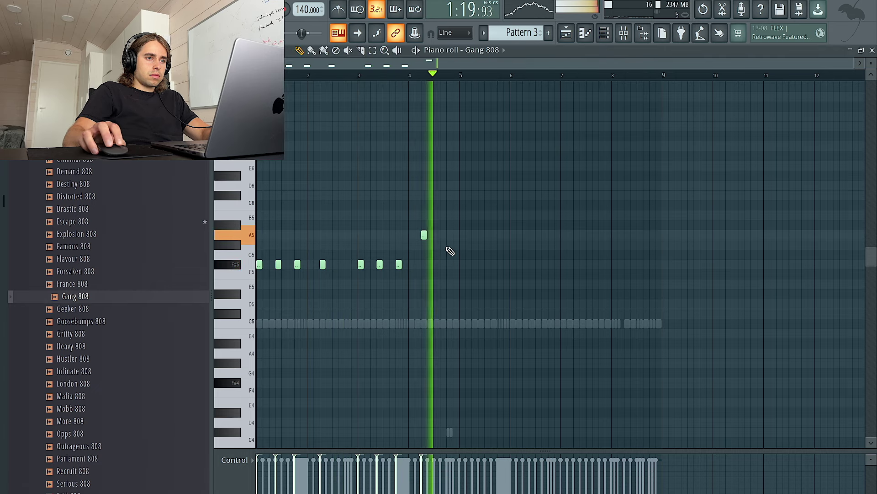
click(462, 264)
click(481, 265)
click(500, 264)
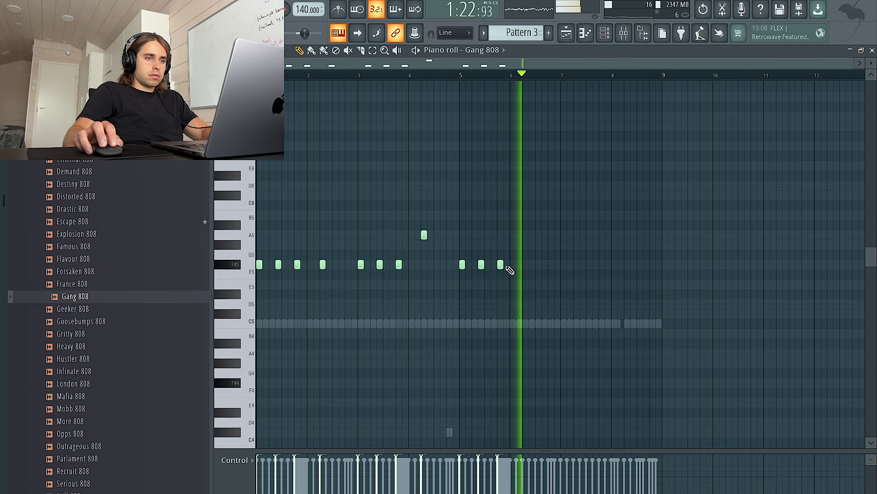
Step: Add three short B5 808 notes in bar 7 and two A5 notes in bar 8
click(564, 214)
click(583, 214)
click(601, 215)
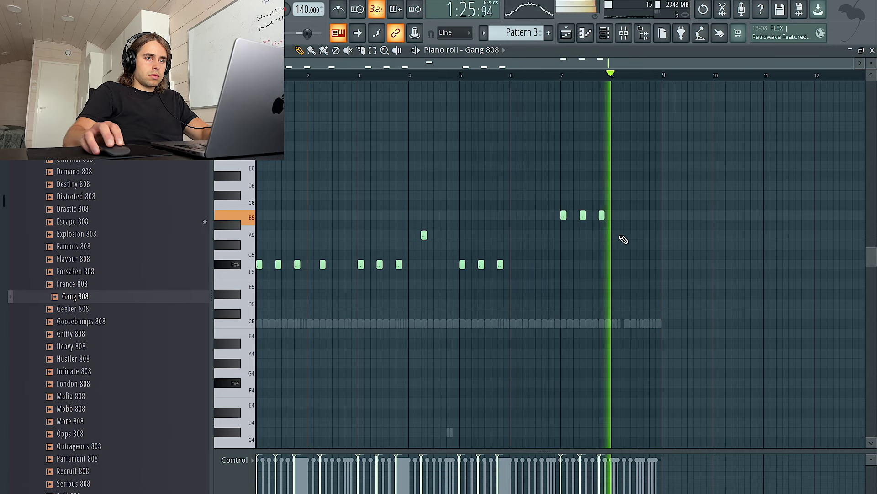
click(627, 235)
click(646, 234)
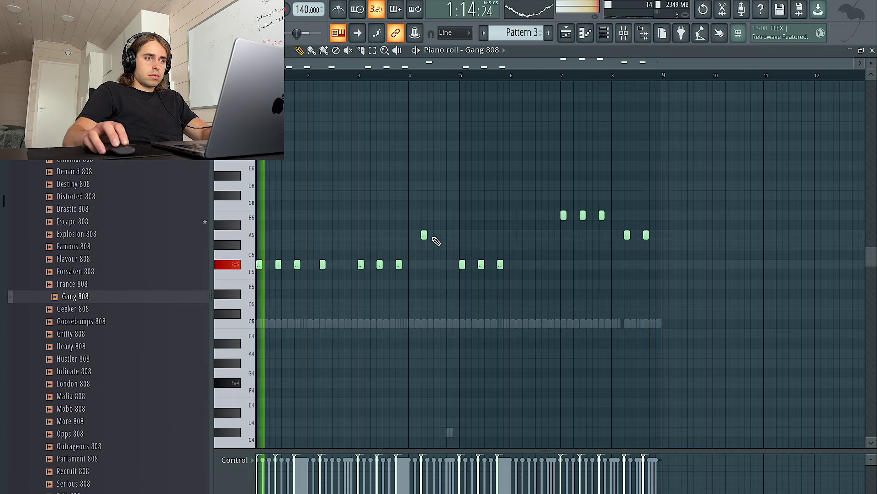
Step: Raise the bar 4 808 note to B5 and extend all 808 notes until the next one starts
click(424, 214)
key(ctrl+a)
key(ctrl+l)
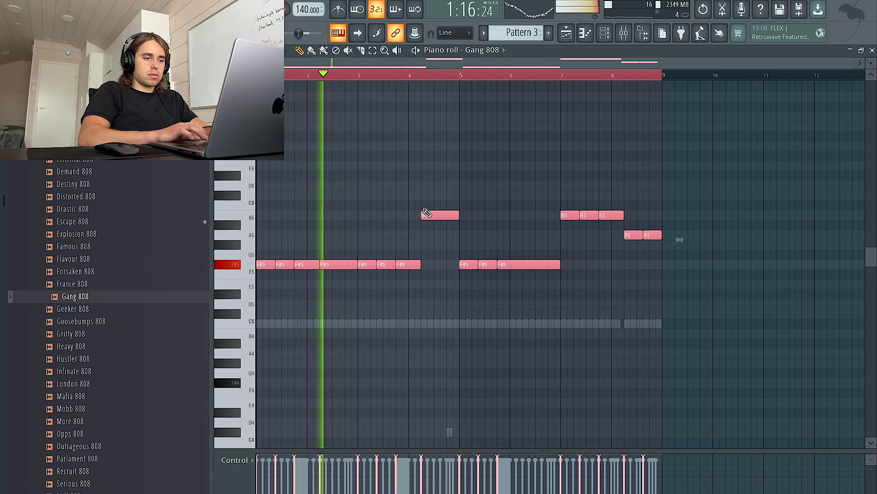
key(ctrl+d)
key(F6)
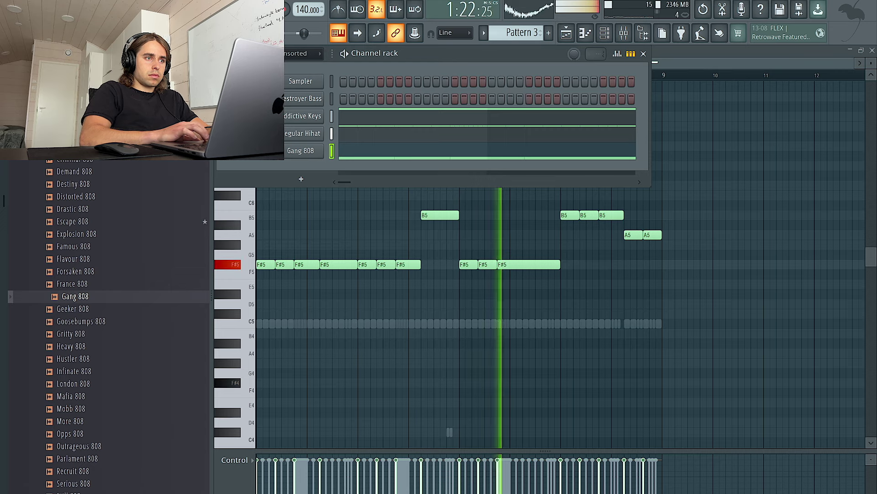
Step: Start an extra F#5 808 note on beat 2 of bar 6 and lower the third B5 of bar 7 to A5
key(F6)
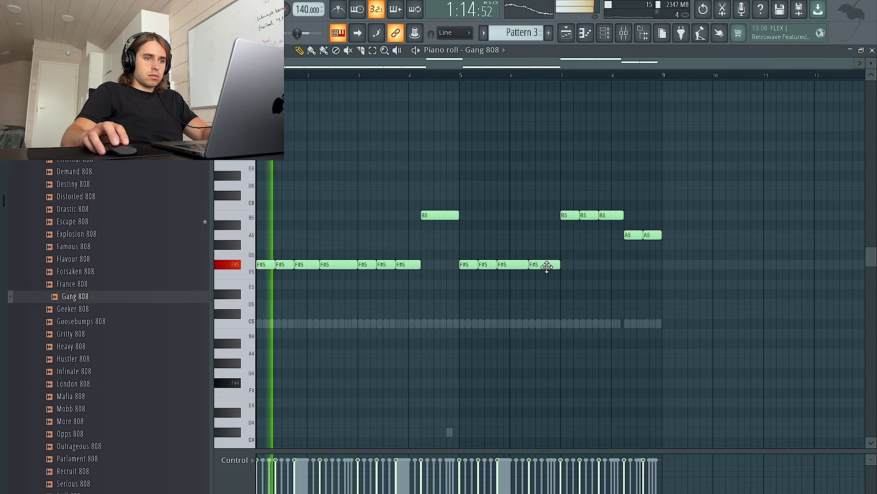
drag(554, 265, 560, 265)
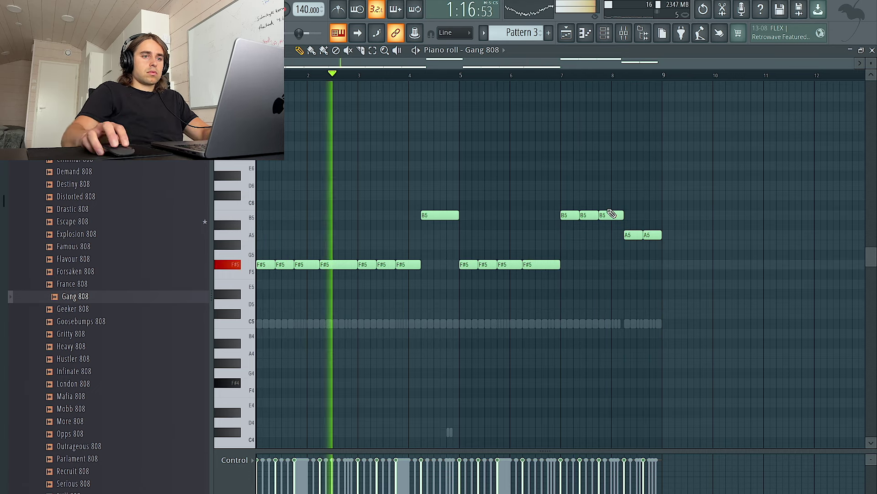
drag(611, 214, 609, 237)
drag(686, 248, 603, 235)
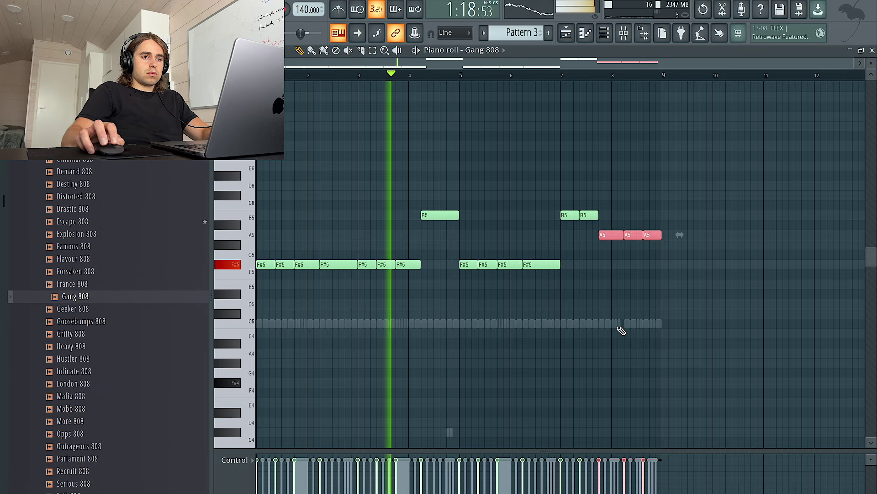
Step: Using the Addictive Keys notes as reference, raise the last two Gang 808 notes to C#6 and return the note before them to B5
scroll(620, 331, down, 5)
double_click(635, 331)
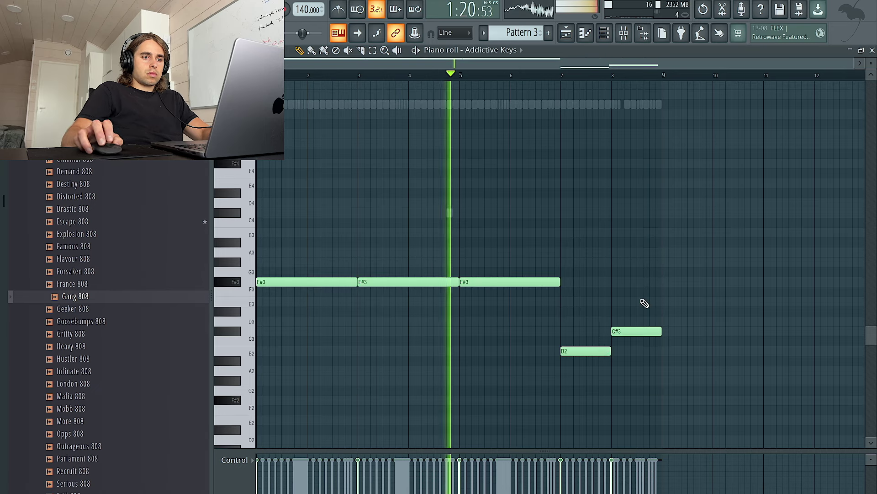
click(461, 50)
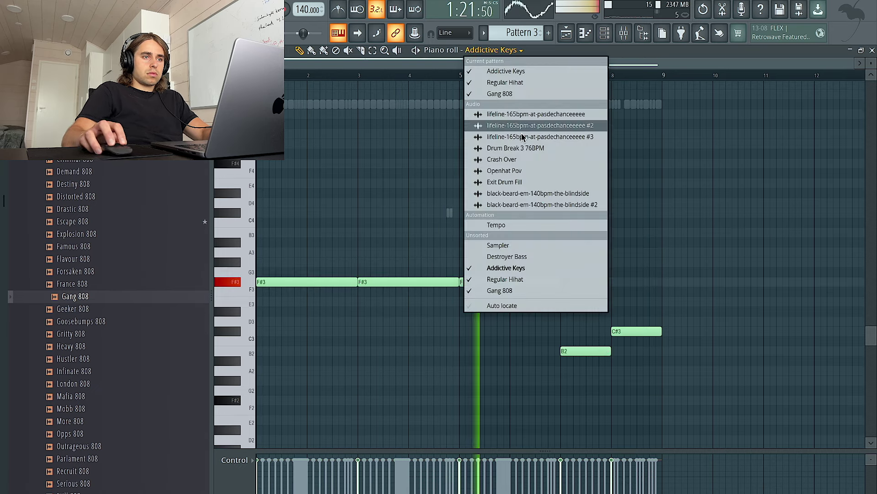
click(500, 290)
scroll(606, 200, up, 3)
drag(703, 167, 607, 120)
click(631, 141)
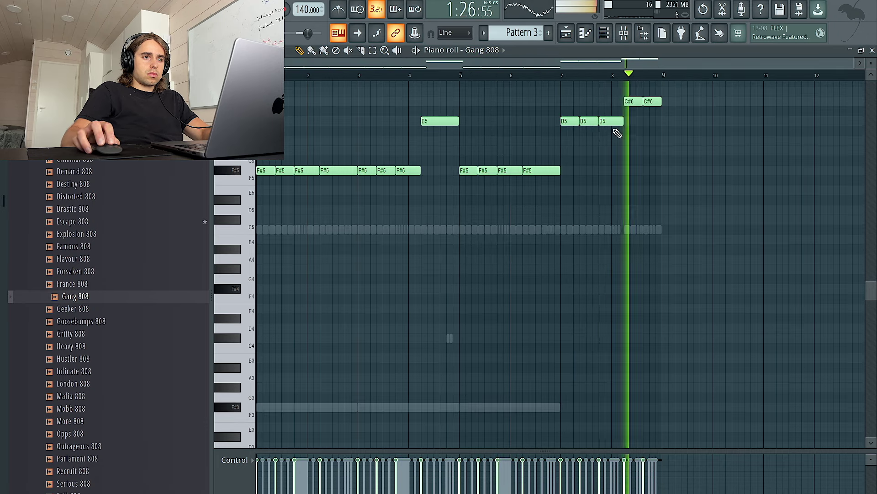
Step: Lower the last C#6 808 note by one octave to C#5
click(654, 101)
key(ctrl+Down)
key(ctrl+a)
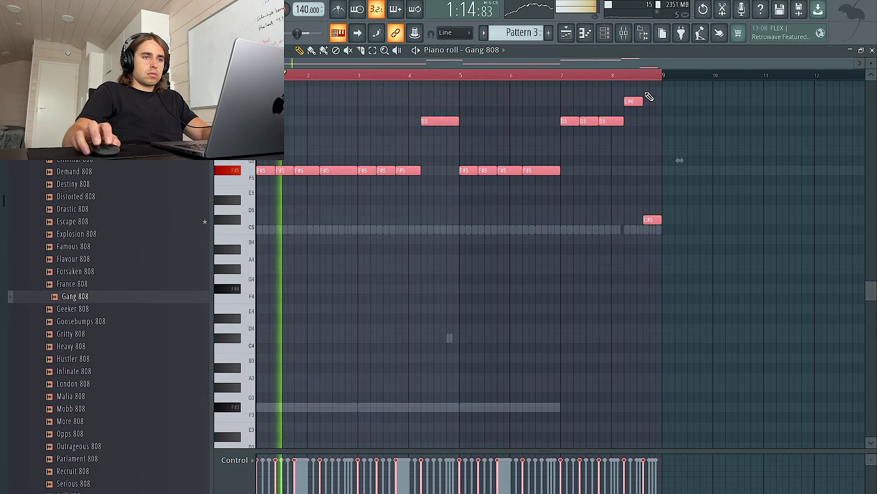
Step: Bring up the channel rack and expand the drum kit's Snares folder
click(605, 33)
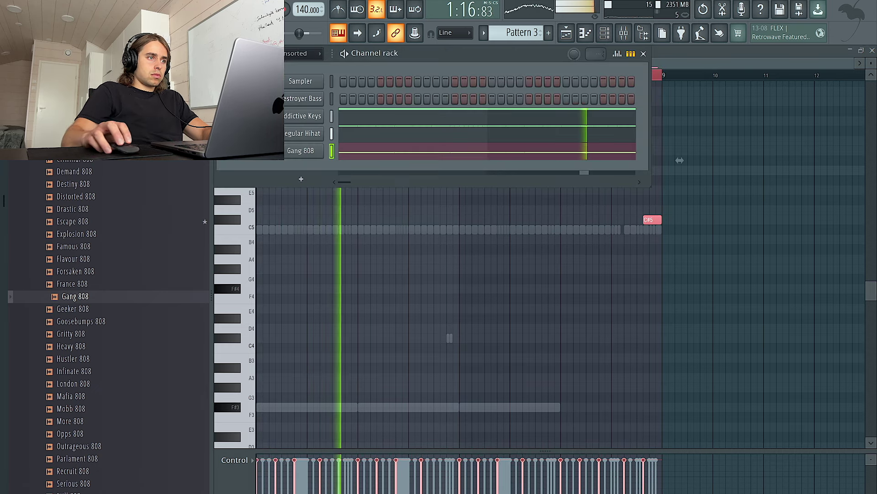
scroll(100, 238, down, 10)
scroll(105, 325, down, 6)
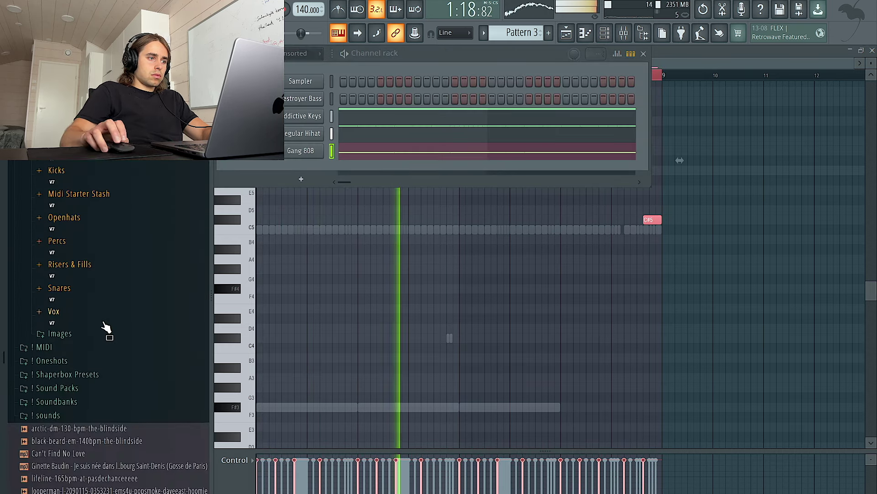
click(85, 267)
Step: Lower the 808 note in bar 4 to G#5
drag(440, 199, 436, 104)
key(ctrl+Down)
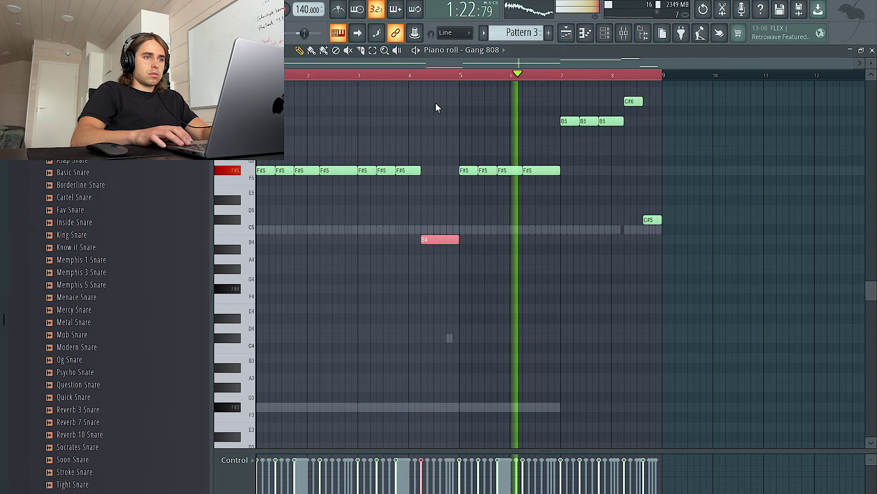
key(ctrl+Up)
key(shift+Down)
key(shift+Down)
key(shift+Down)
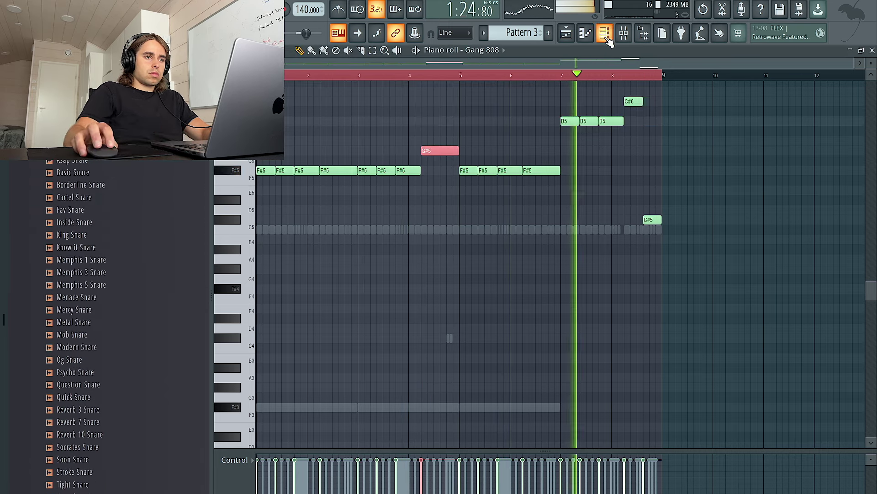
Step: Add Memphis 3 Snare as a new channel and place a hit on its step 9
key(F6)
click(104, 274)
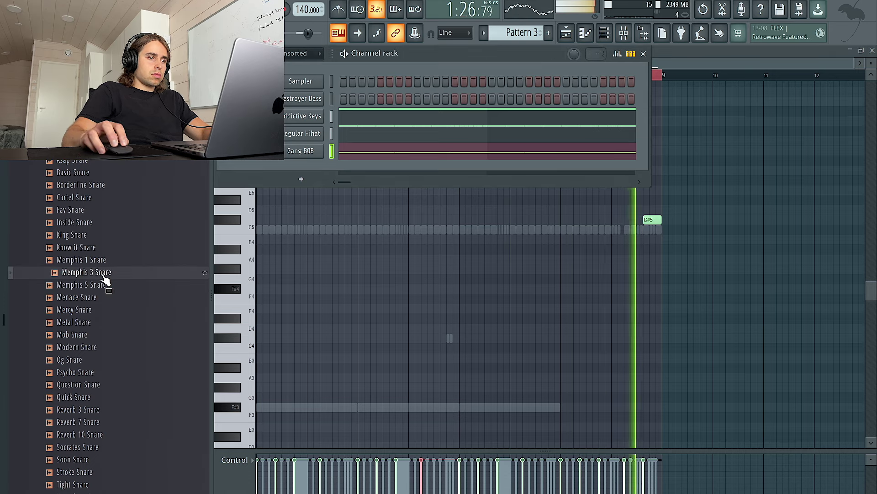
drag(297, 178, 402, 179)
click(418, 169)
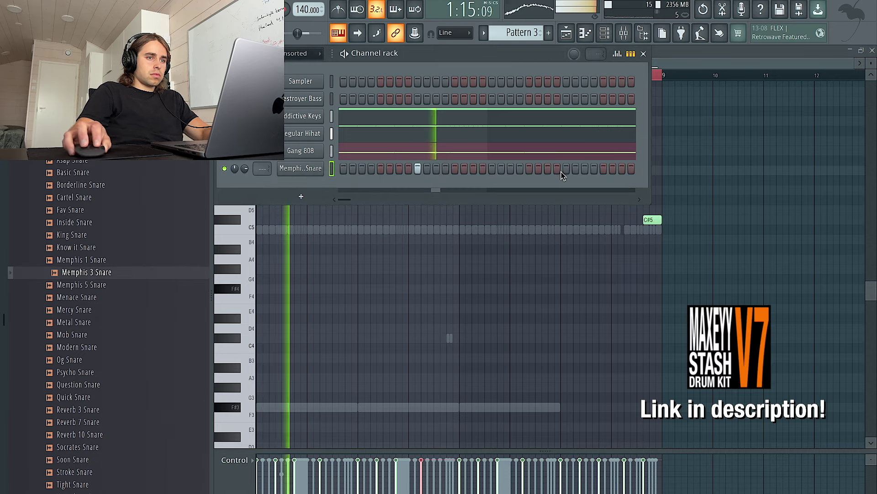
Step: Convert the snare step to piano roll notes and repeat the hit in every bar through bar 8
right_click(301, 168)
click(341, 167)
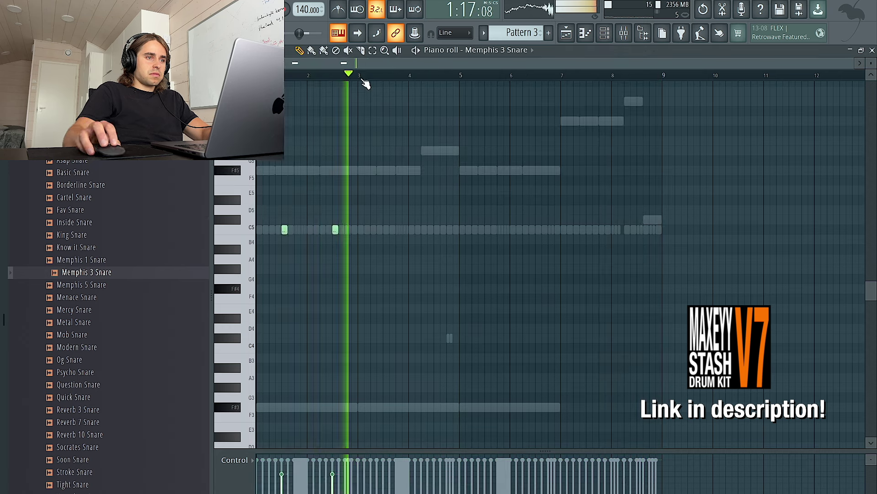
key(ctrl+b)
key(ctrl+b)
key(ctrl+b)
key(ctrl+a)
key(ctrl+d)
key(ctrl+a)
key(ctrl+d)
key(F6)
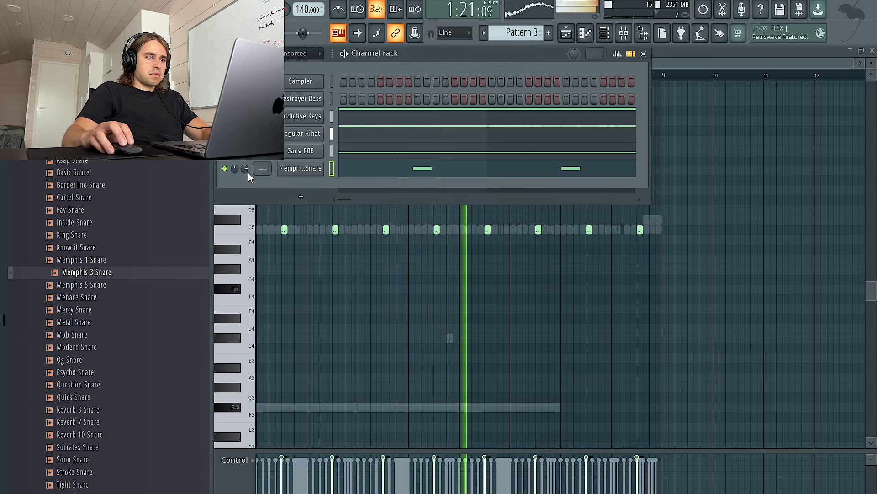
Step: Route the Memphis 3 Snare channel to mixer track 8
click(309, 174)
click(297, 113)
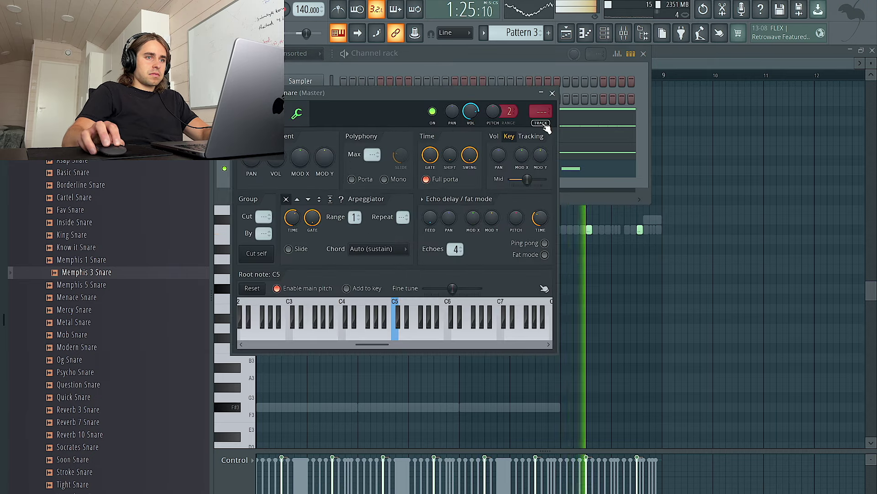
key(ctrl+l)
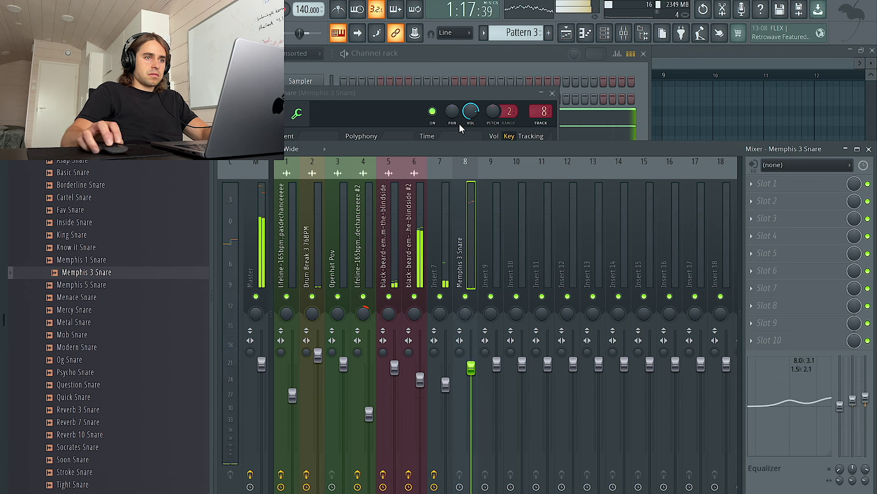
Step: Change the Gang 808 note in bar 4 to C#5 and extend all 808 notes until the next one starts
click(446, 62)
right_click(316, 151)
click(352, 160)
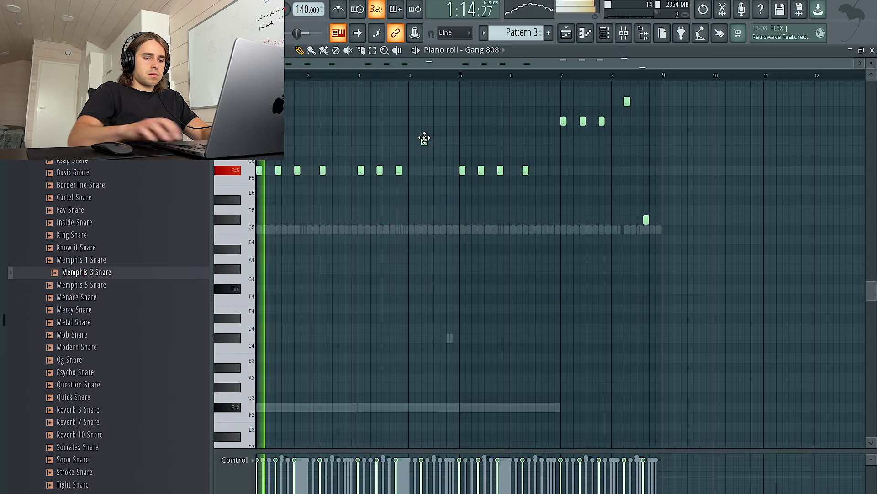
click(424, 138)
key(space)
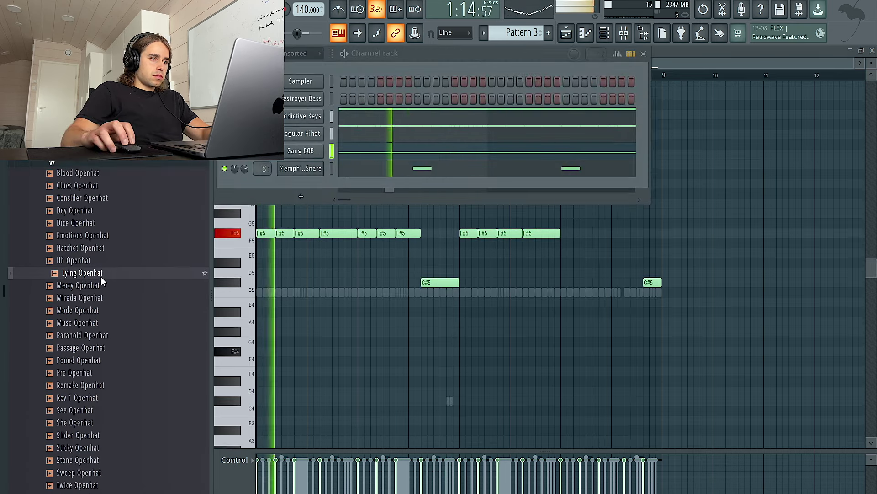
Step: Add Lying Openhat as a new channel and fill every fourth step with a hit
drag(101, 276, 295, 196)
right_click(301, 186)
click(451, 233)
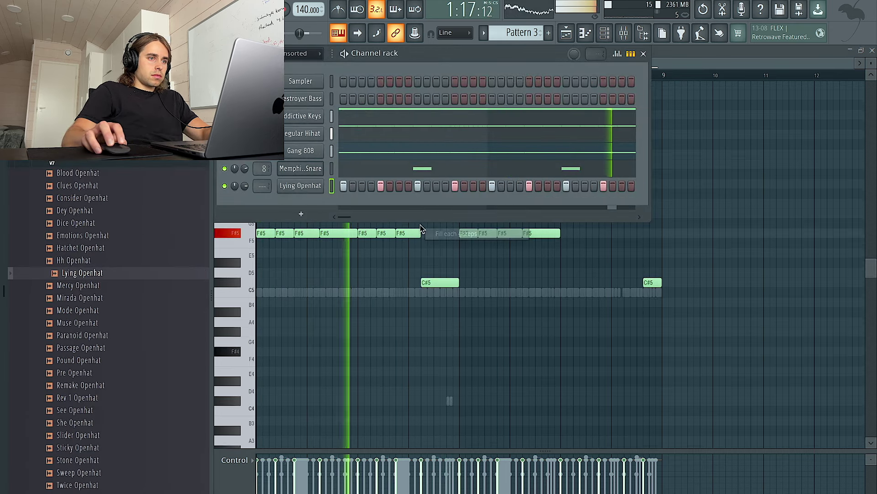
Step: Thin the Lying Openhat notes to two hits per bar in bars 1 to 4 and delete all its notes from bar 5 on
right_click(305, 188)
click(335, 185)
key(space)
right_click(272, 292)
right_click(298, 292)
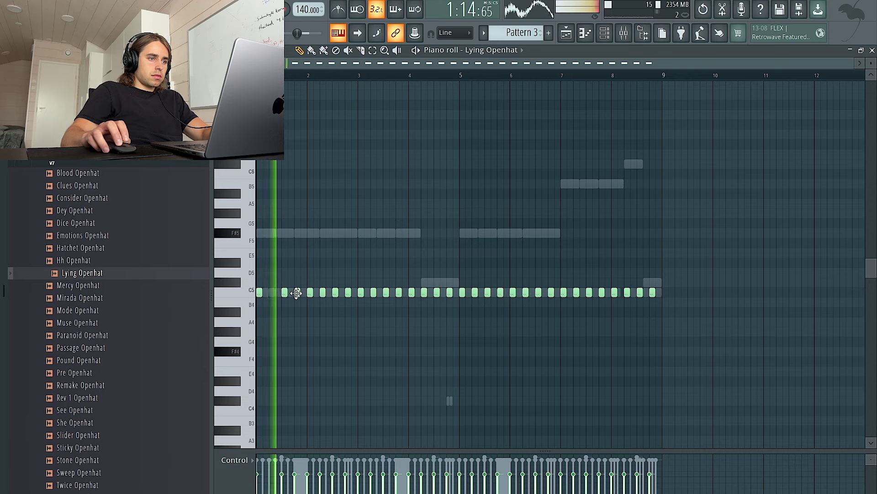
right_click(323, 293)
right_click(349, 292)
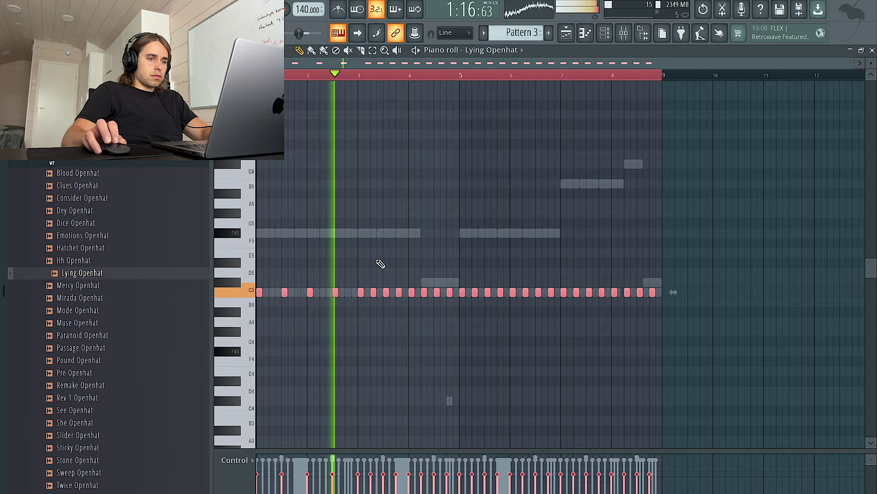
right_click(374, 293)
right_click(399, 292)
right_click(425, 292)
right_click(450, 293)
right_click(463, 292)
drag(777, 326, 473, 243)
key(Delete)
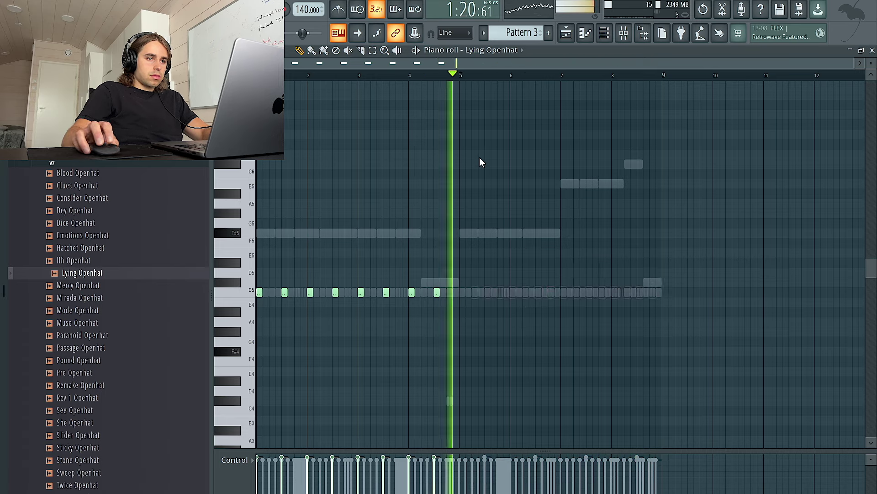
Step: Duplicate the four-bar open hat pattern into bars 5 to 8
drag(463, 79, 257, 77)
key(ctrl+b)
key(ctrl+a)
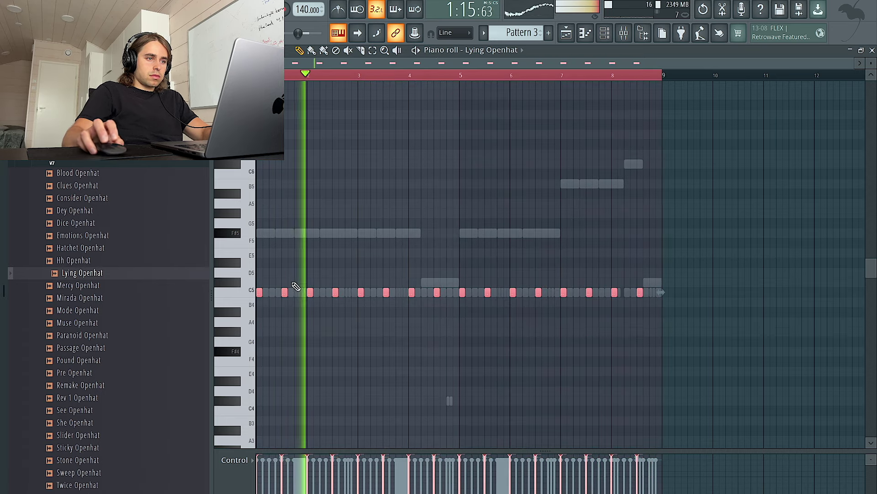
Step: Lower the velocities of the second, third and fourth open hat notes by different amounts, making the third one the quietest
scroll(294, 292, up, 4)
key(space)
click(299, 324)
scroll(320, 309, down, 2)
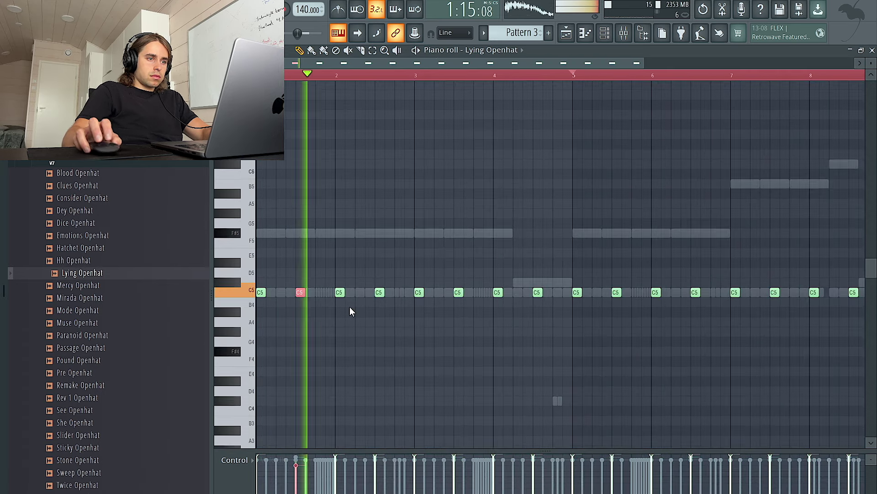
scroll(381, 292, down, 4)
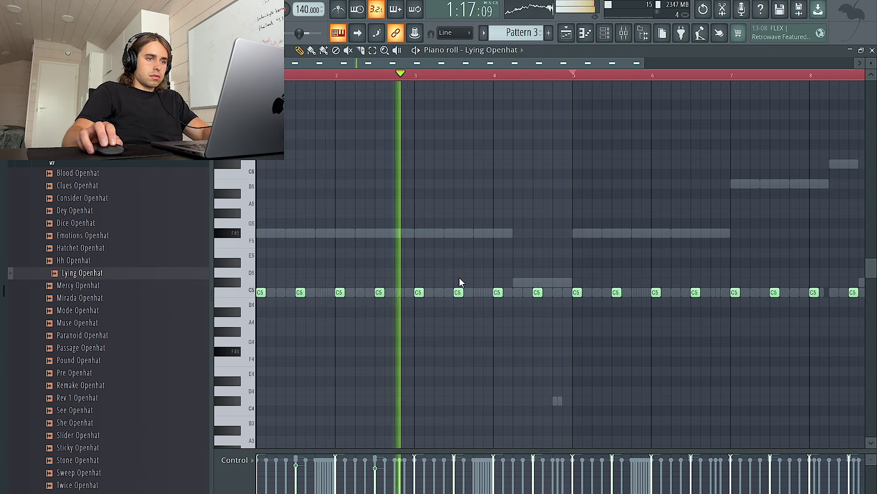
key(space)
key(space)
scroll(338, 289, down, 6)
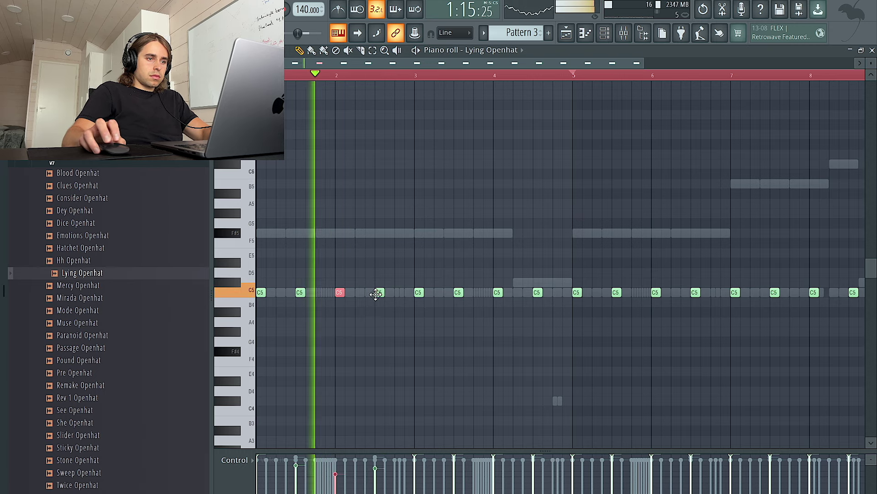
scroll(377, 294, down, 1)
scroll(377, 258, up, 2)
key(space)
key(space)
scroll(416, 264, down, 2)
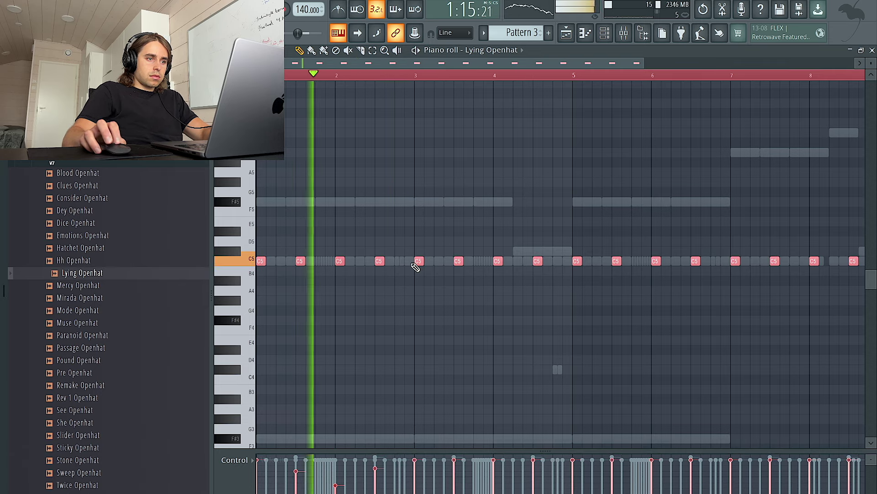
Step: Delete the open hat notes from bar 3 on and repeat the first two bars through bar 8
scroll(381, 259, down, 3)
drag(729, 295, 361, 208)
key(Delete)
key(ctrl+b)
key(ctrl+b)
key(ctrl+b)
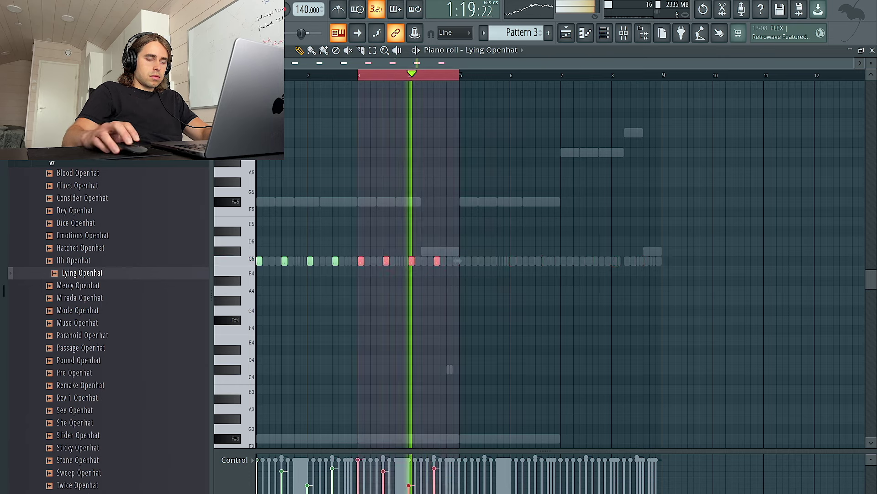
Step: Open the piano roll randomizer for the open hat notes
ctrl+click(448, 195)
key(alt+r)
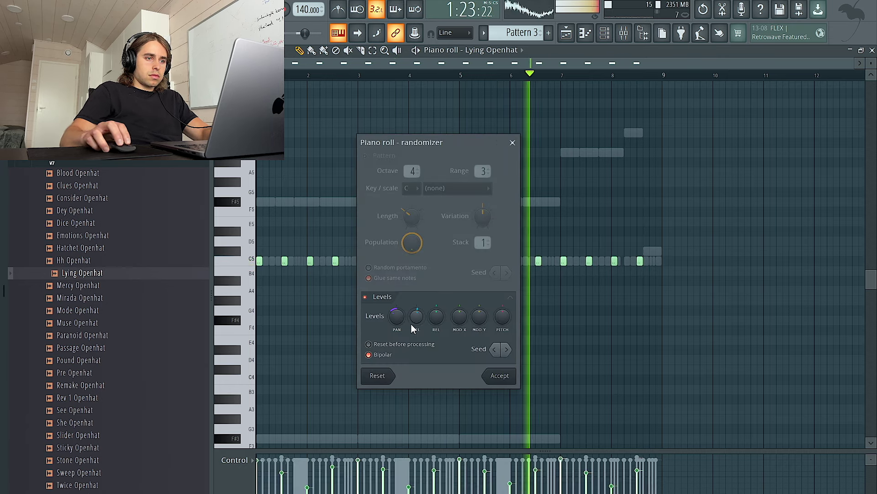
Step: Apply the randomized levels to the Lying Openhat notes and bring up the channel rack
click(503, 376)
key(F6)
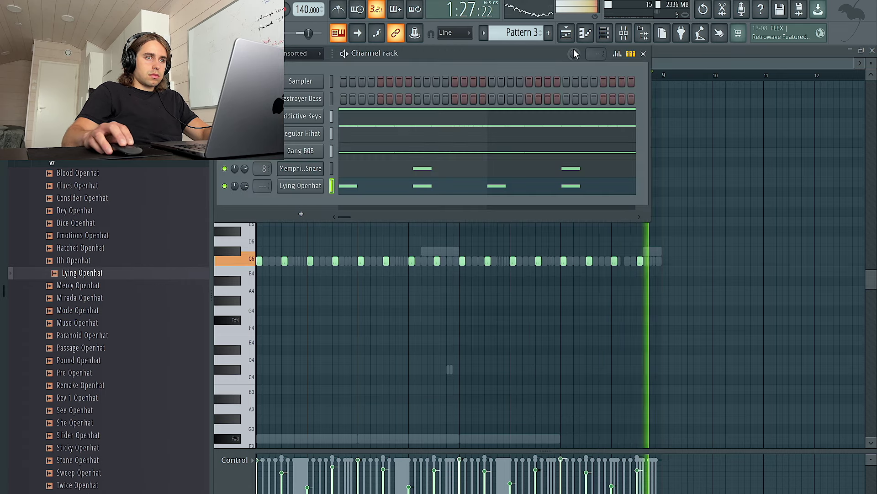
Step: Lower the volume of mixer track 6, the second black-beard sample track, slightly
click(623, 34)
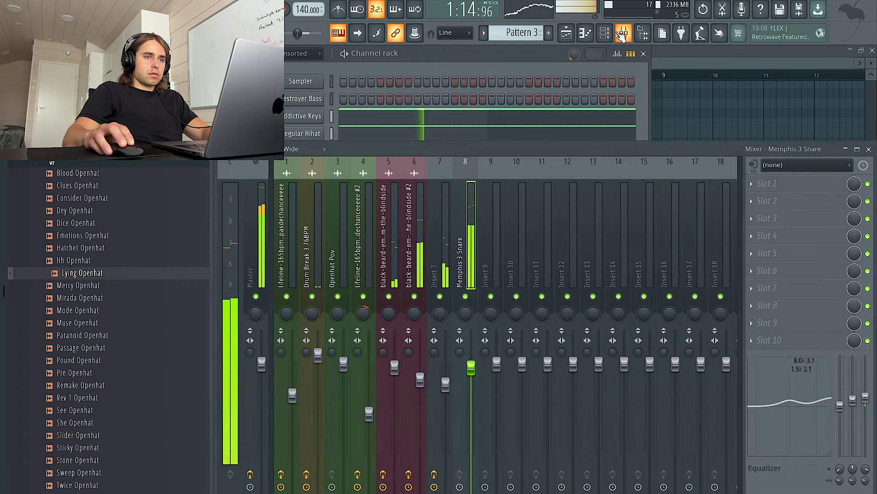
click(405, 363)
click(465, 59)
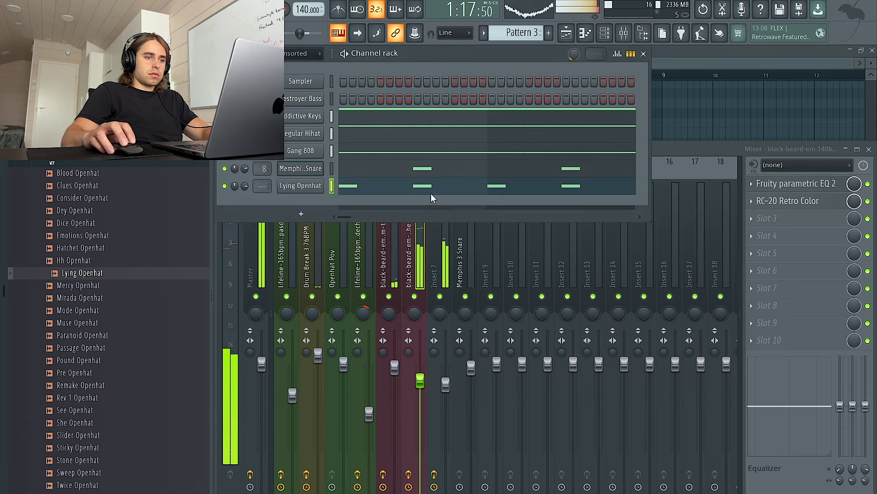
drag(420, 380, 420, 385)
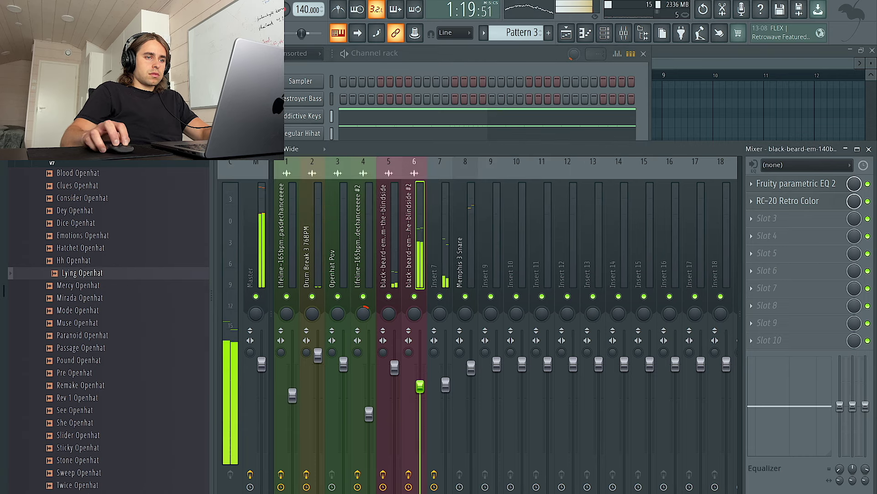
Step: Load Kickstart 2 into effect slot 3 of mixer track 6 and move its window fully into view
click(767, 218)
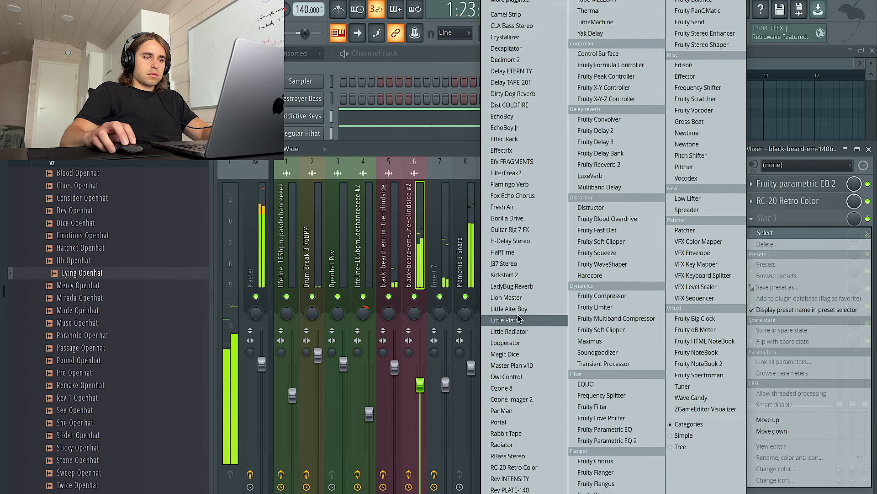
click(505, 275)
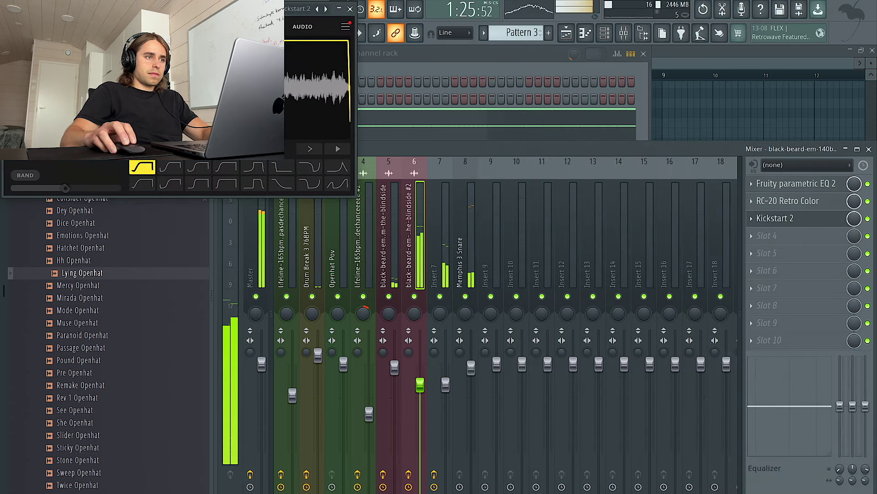
drag(159, 8, 348, 235)
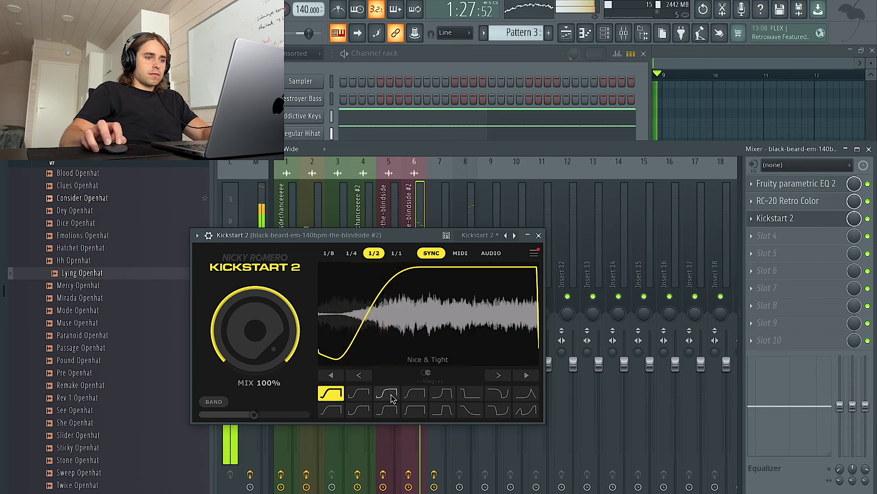
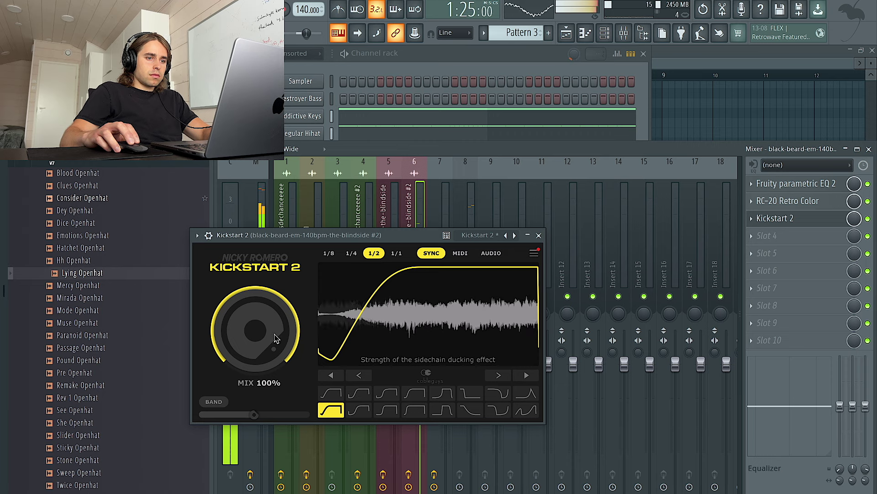
Step: Set Kickstart 2 to the first curve of the second shape row with a 71% mix
click(359, 393)
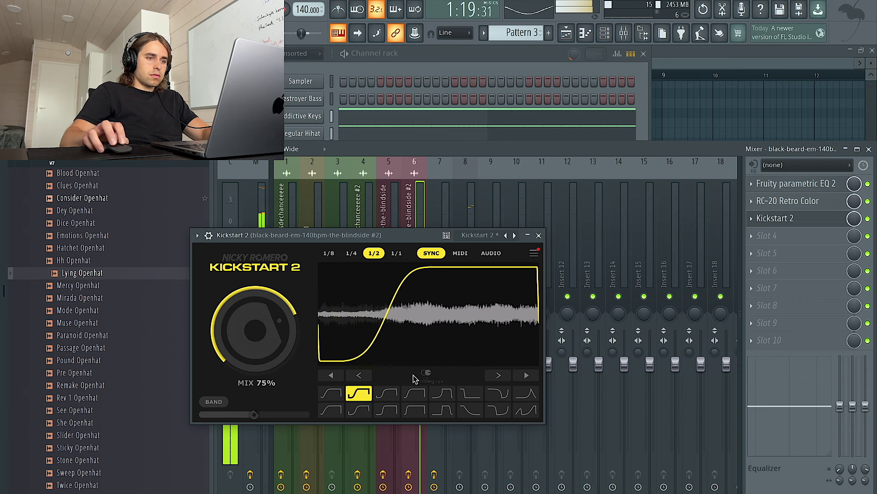
click(538, 234)
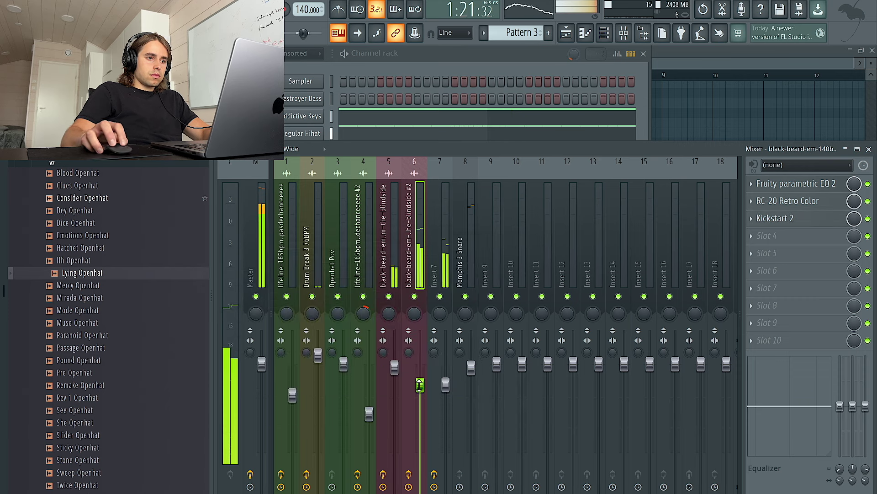
click(784, 221)
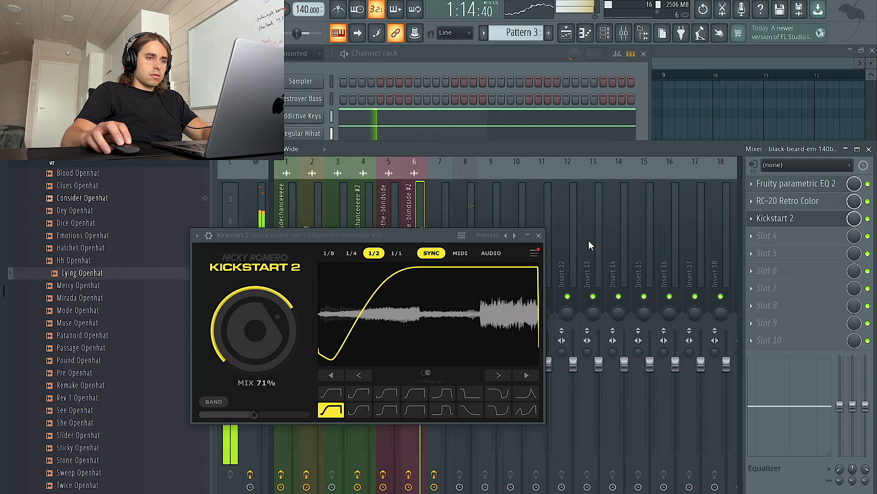
click(539, 236)
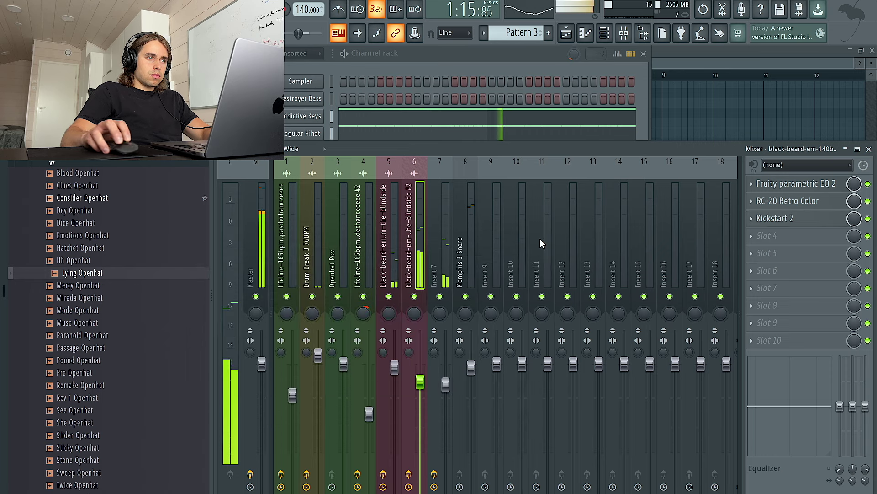
Step: Add the New Vox sample from the Vox folder as a channel and place a hit on step 13
click(471, 61)
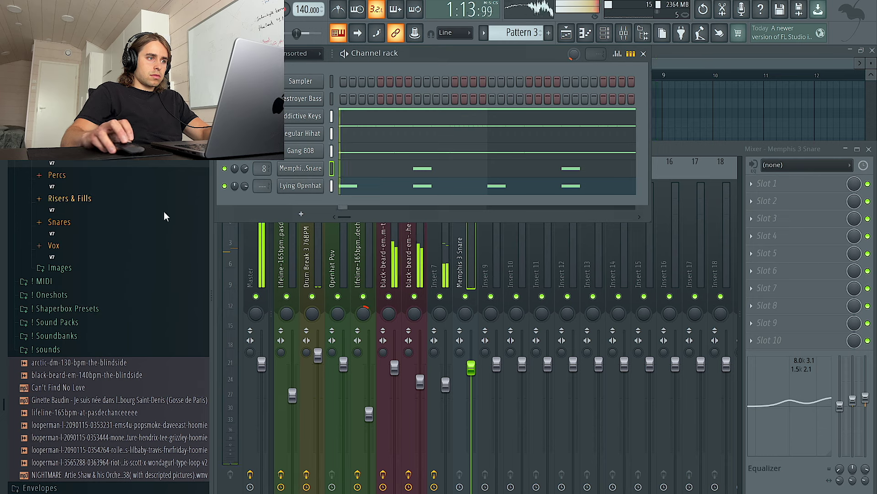
scroll(164, 212, up, 4)
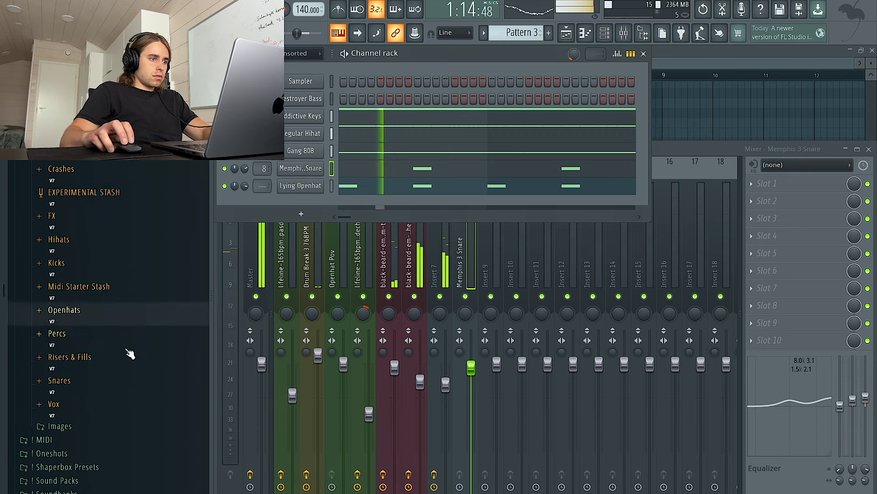
click(108, 415)
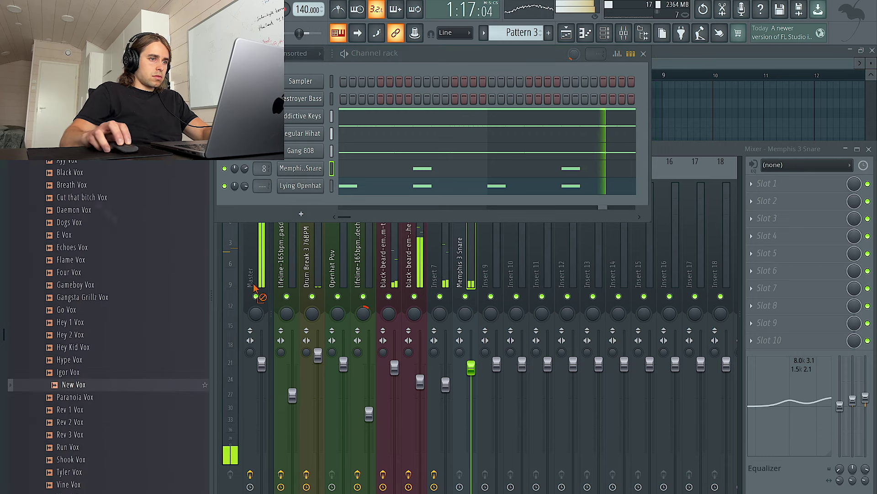
drag(286, 209, 447, 214)
click(455, 204)
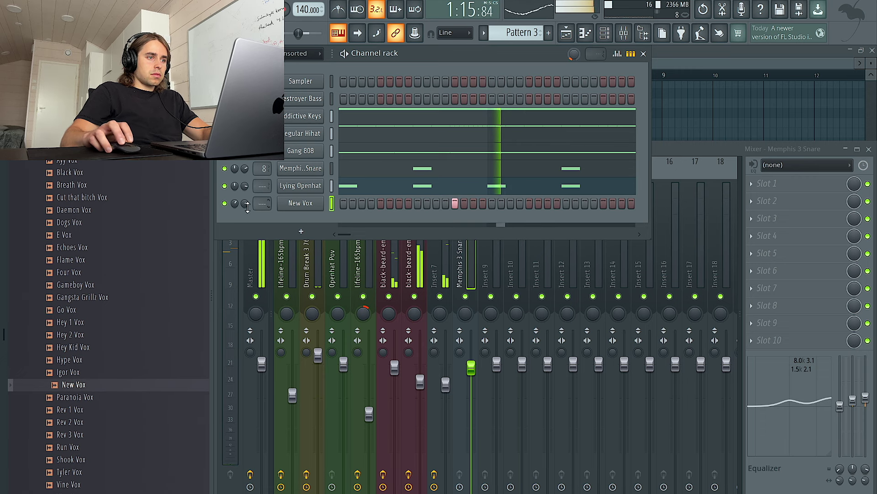
Step: Adjust the panning of the New Vox channel and route it to mixer track 9
drag(234, 205, 234, 202)
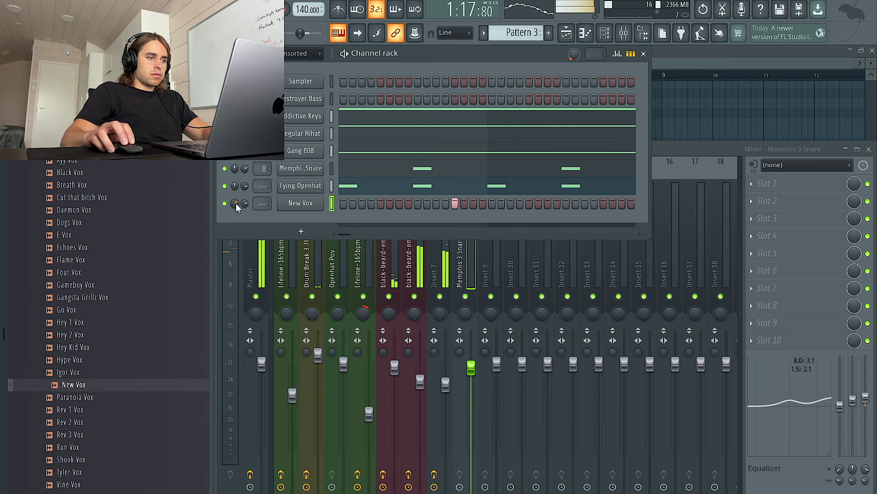
click(301, 204)
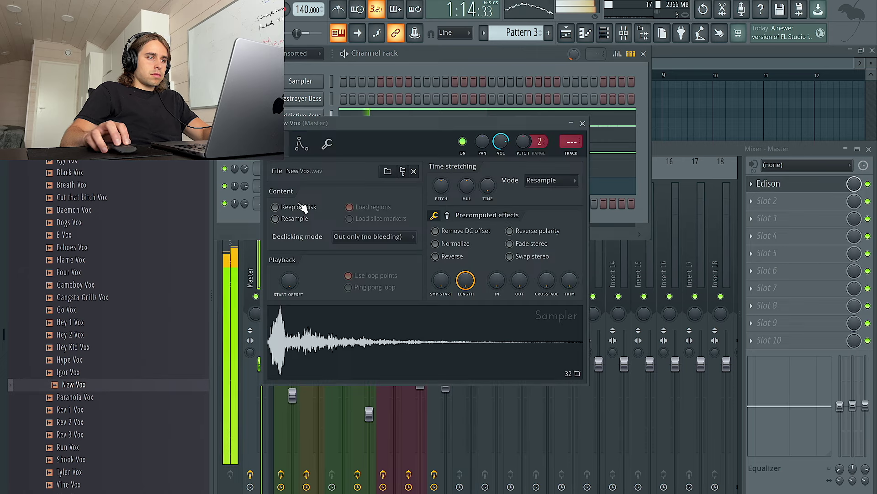
click(577, 154)
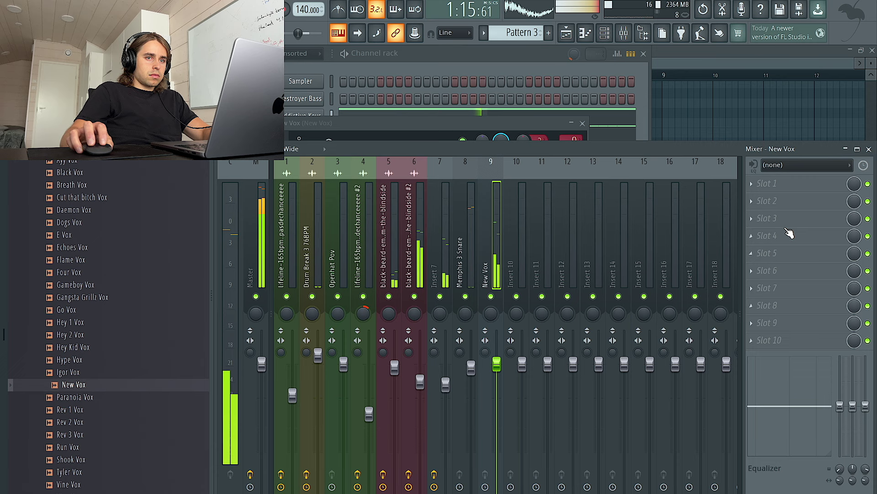
Step: Audition samples in the drum kit's Vox folder for another vocal hit
click(439, 64)
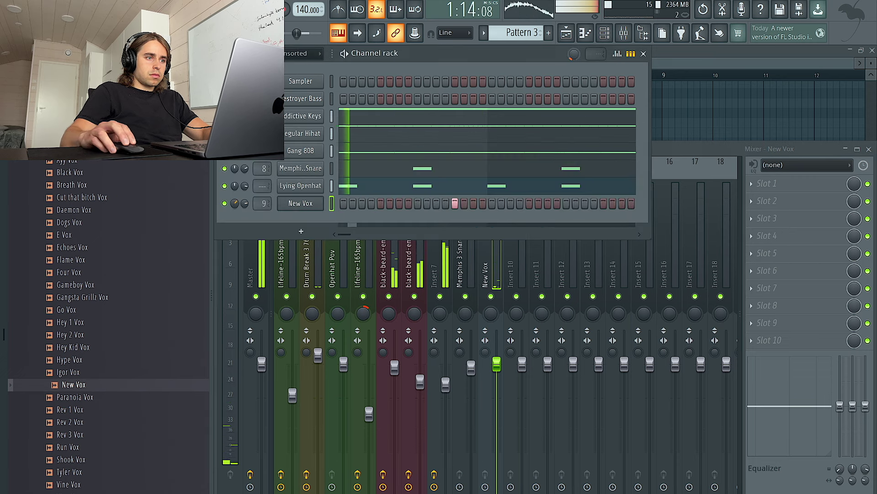
click(104, 237)
click(118, 311)
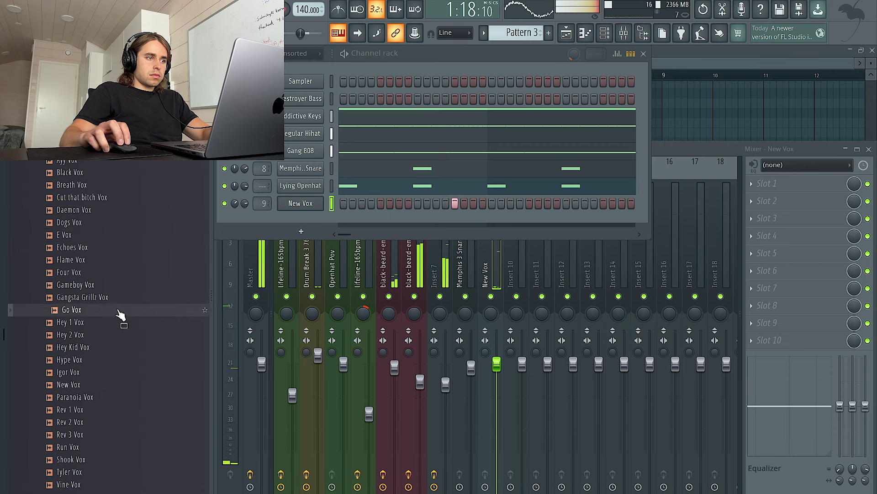
scroll(122, 356, down, 2)
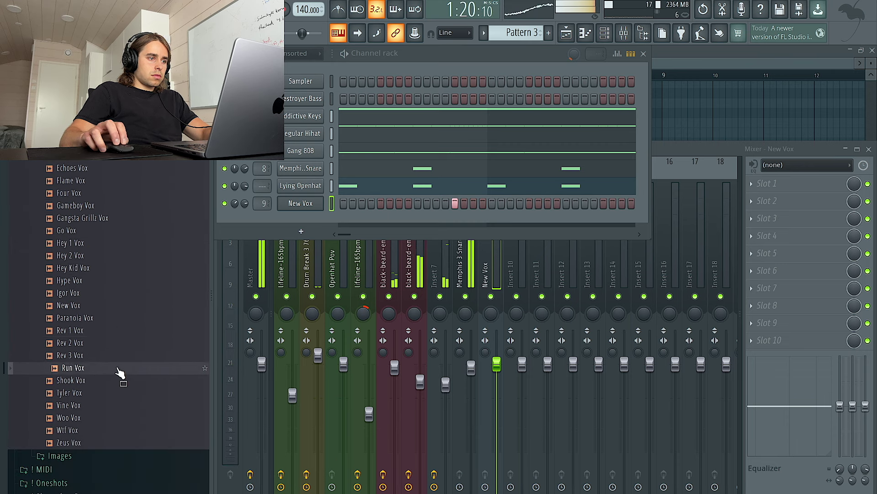
click(116, 332)
click(110, 347)
click(113, 369)
click(115, 382)
click(114, 407)
click(111, 432)
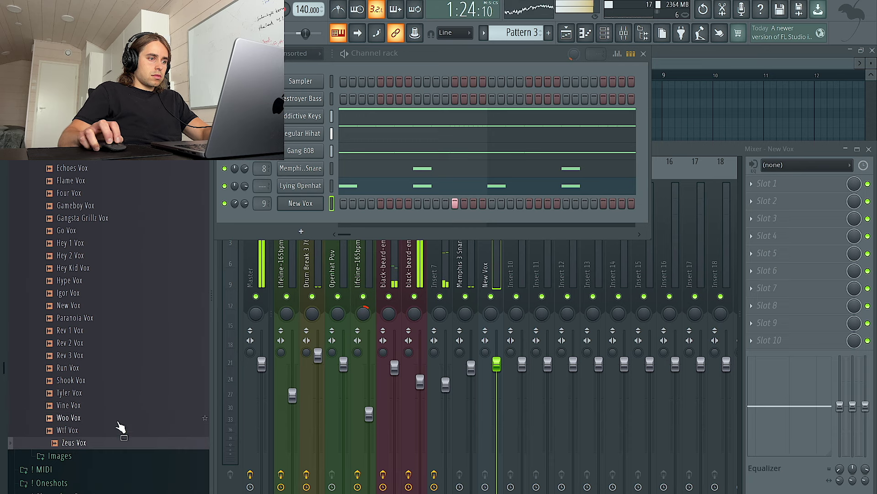
Step: Add the Angelic Vox sample to the channel rack as a new channel
scroll(139, 300, up, 8)
click(109, 359)
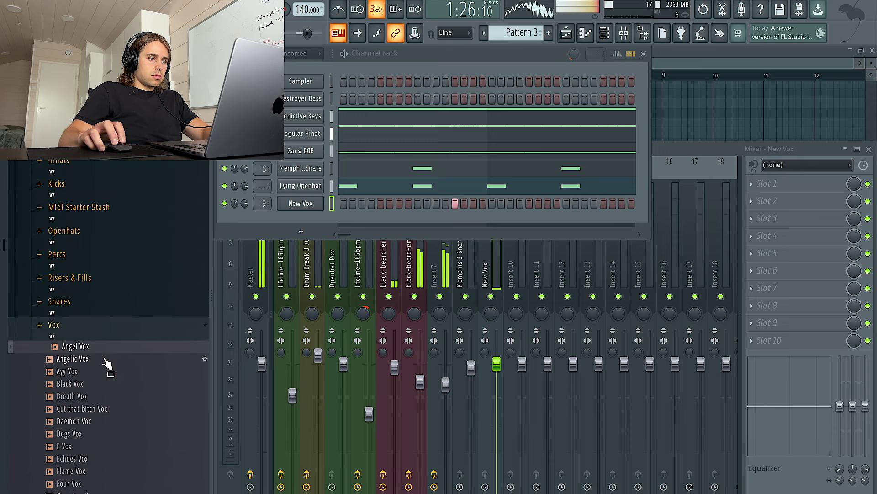
drag(108, 361, 349, 222)
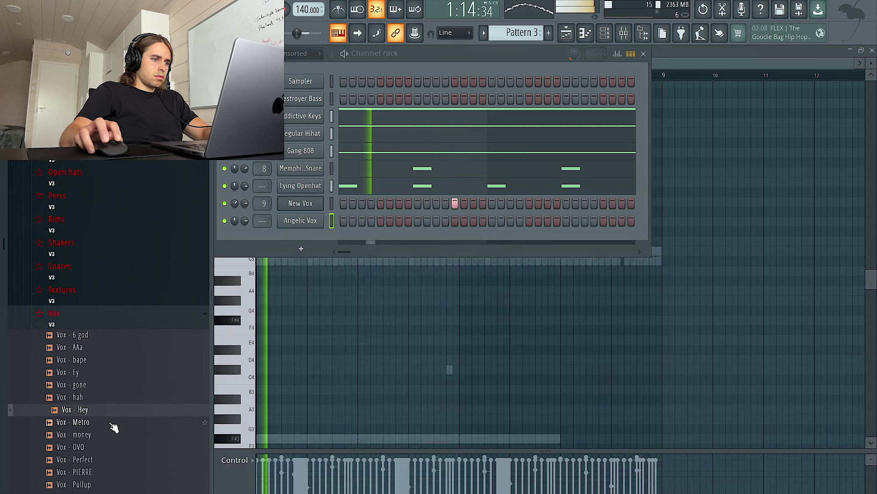
Step: Add the Vox - Scream sample as a new channel with a hit on step 1
scroll(111, 411, down, 3)
click(104, 415)
drag(109, 392, 301, 233)
Step: Add the sirens - kick sample as a new channel with a hit on step 1
click(105, 415)
drag(106, 418, 351, 245)
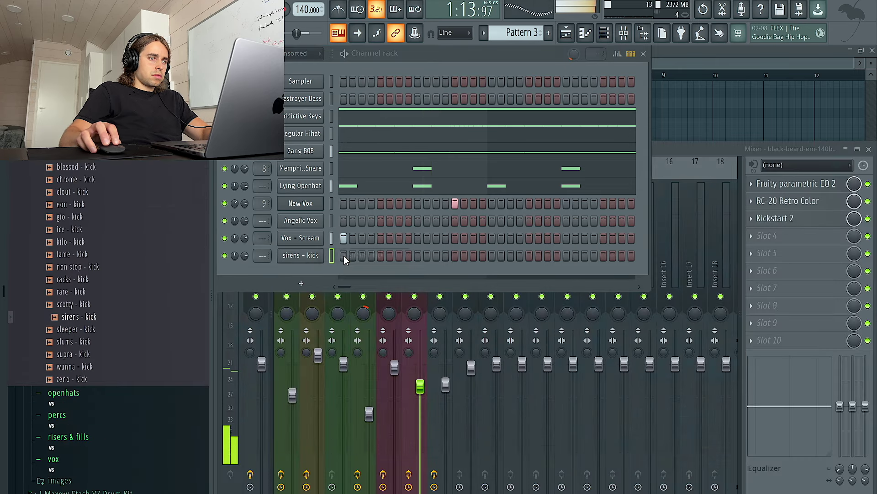
click(344, 256)
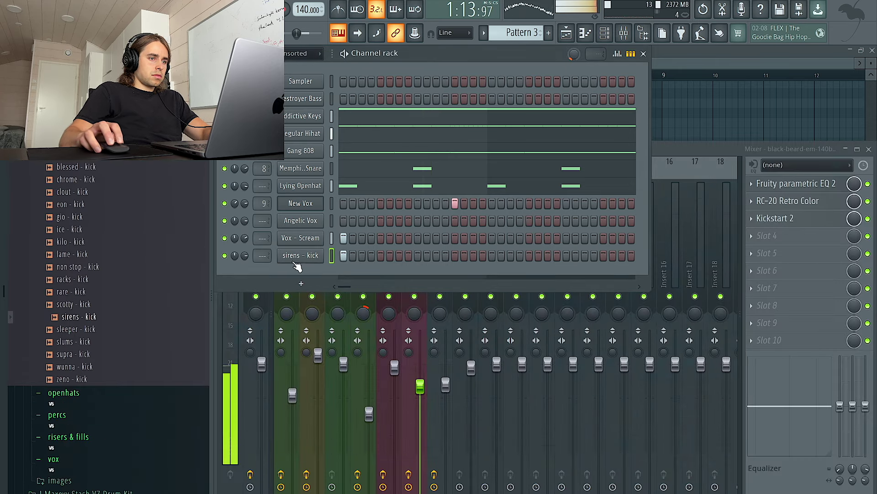
Step: Open the sirens - kick channel in the piano roll and add C5 kick notes in bars 1 and 2
right_click(316, 258)
click(337, 261)
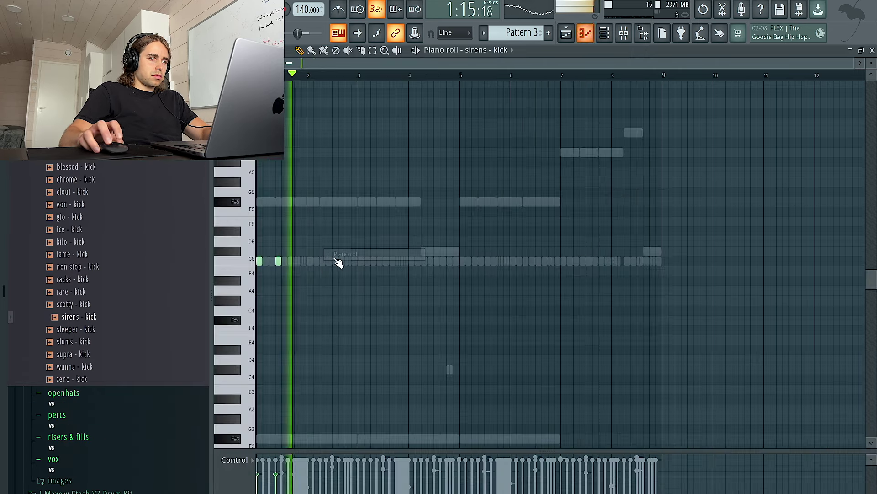
click(316, 264)
right_click(315, 263)
click(322, 261)
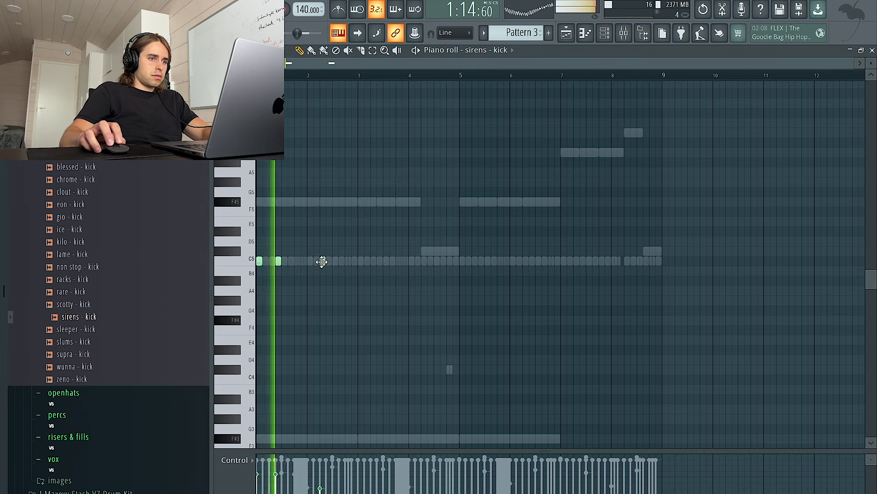
Step: Select all the kick notes and set them to the same, higher velocity
key(ctrl+a)
click(234, 460)
click(242, 476)
click(234, 460)
click(249, 488)
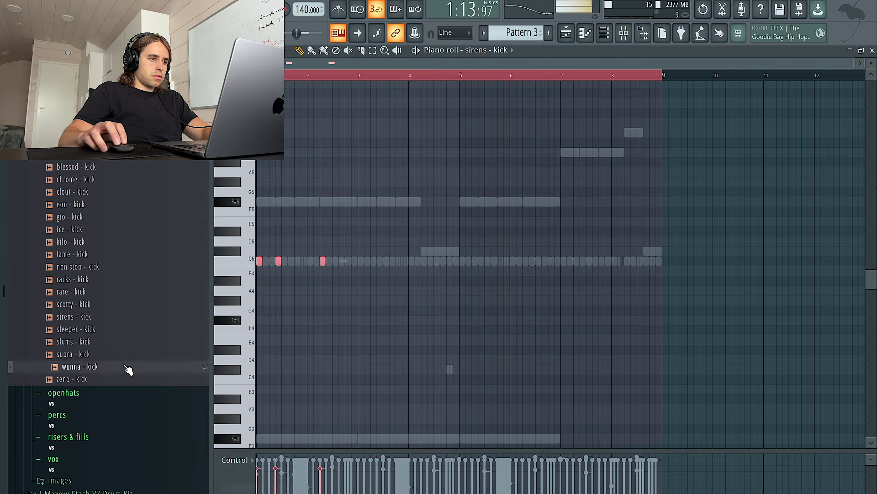
Step: Replace the kick channel's sample with racks - kick and clear the note selection
key(space)
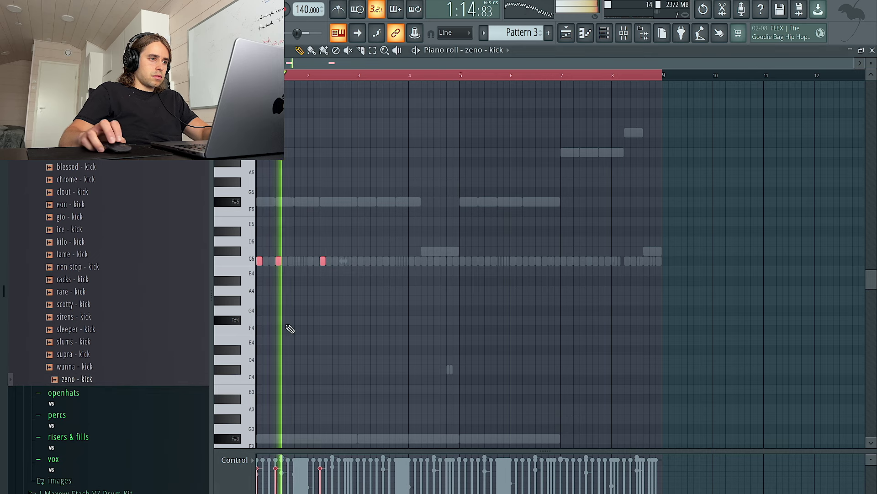
click(321, 309)
right_click(322, 311)
Step: Add two C5 kick notes in bar 3 and one in bar 4, and duplicate the pattern into bars 5 to 8
click(361, 261)
click(399, 261)
click(430, 261)
key(space)
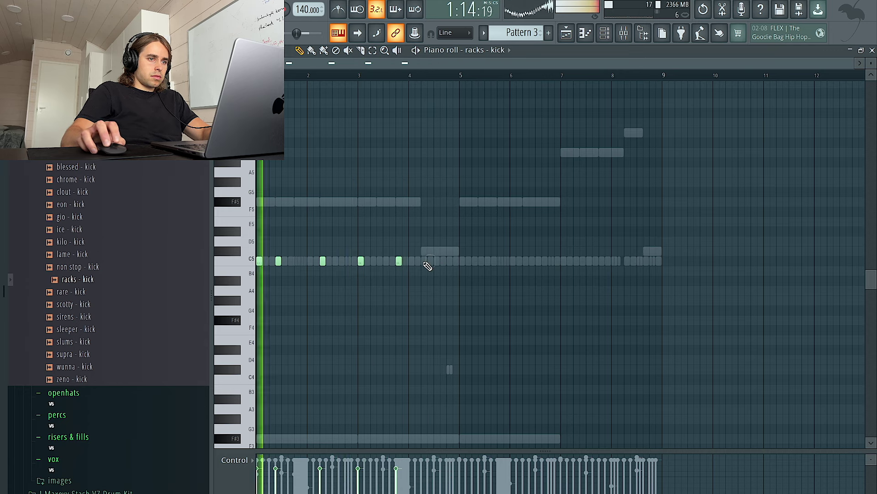
key(ctrl+a)
key(ctrl+b)
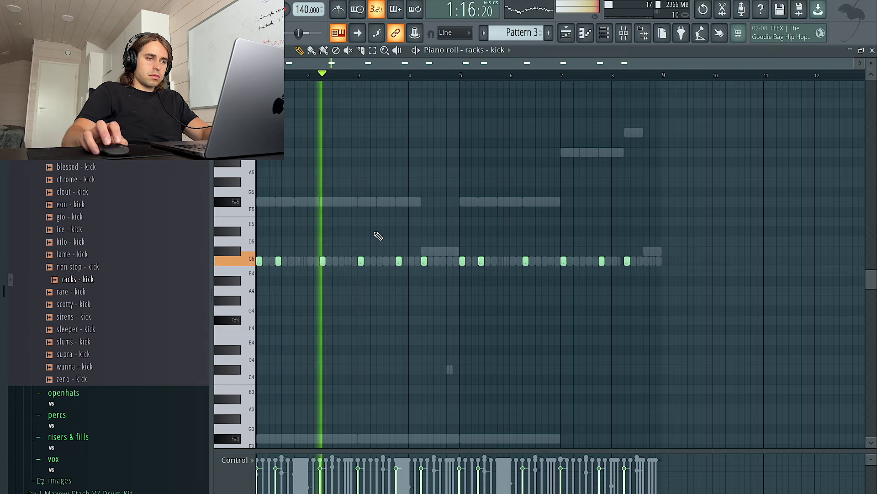
Step: Try all the kick notes one semitone lower, on B4
key(ctrl+a)
key(shift+Down)
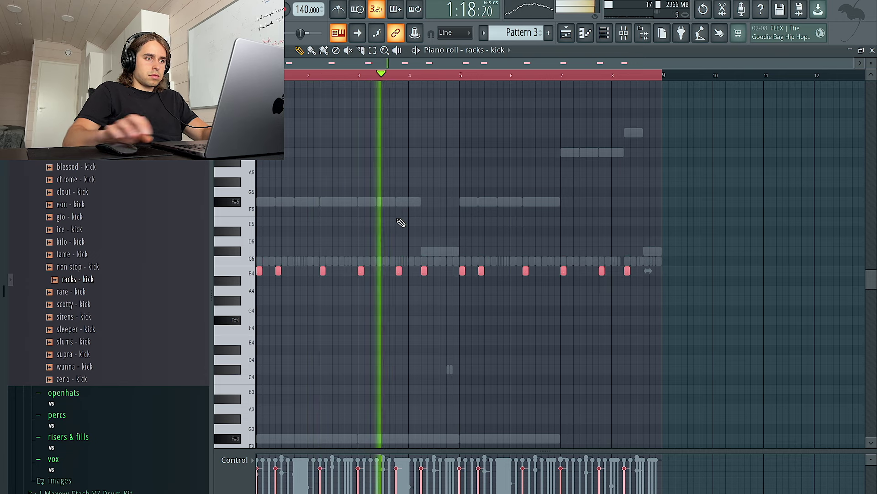
key(shift+Up)
key(ctrl+d)
Step: Replace the kick channel's sample with ice - kick
middle_click(113, 231)
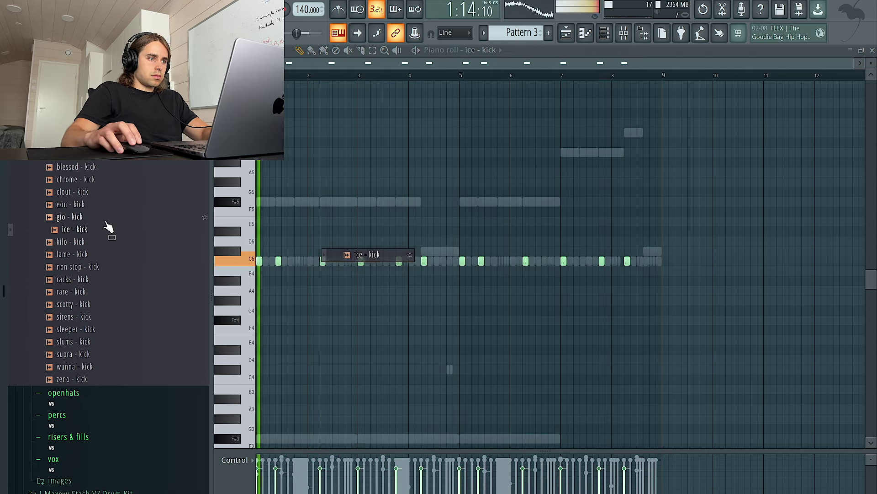
Step: Try reversing the polarity of the ice - kick sample in its channel settings
key(ctrl+a)
key(ctrl+d)
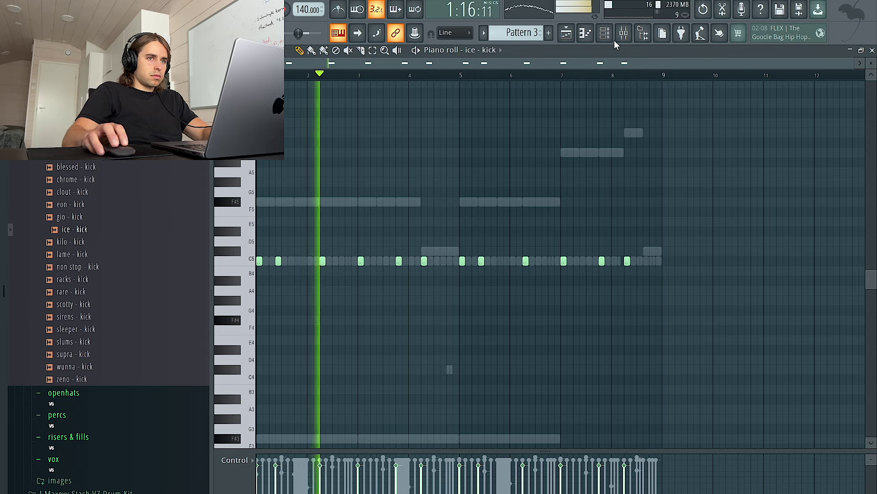
click(605, 33)
click(292, 255)
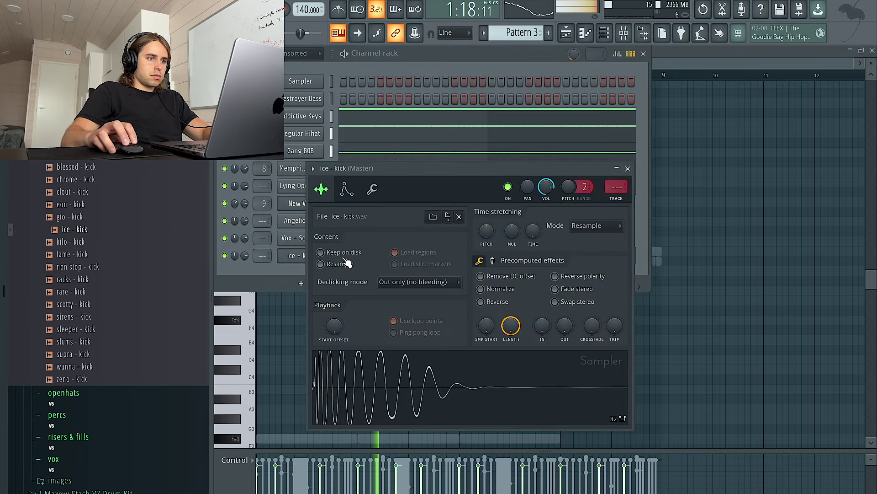
click(581, 277)
click(577, 277)
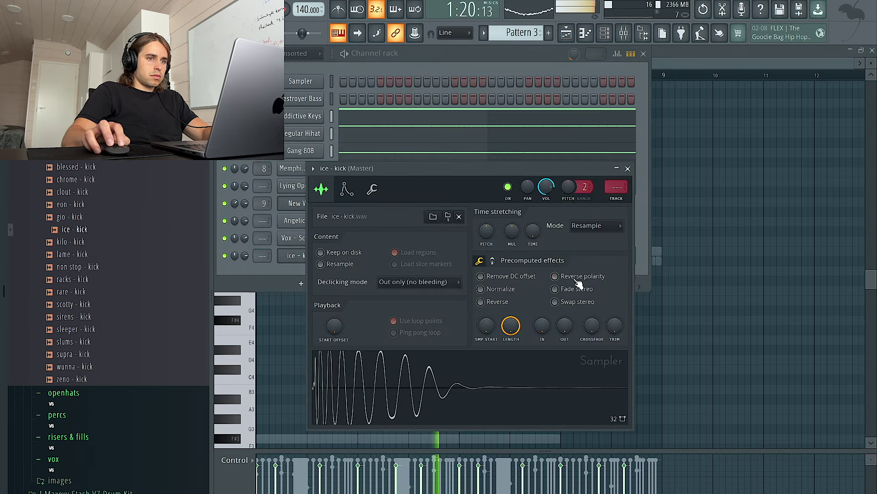
click(628, 169)
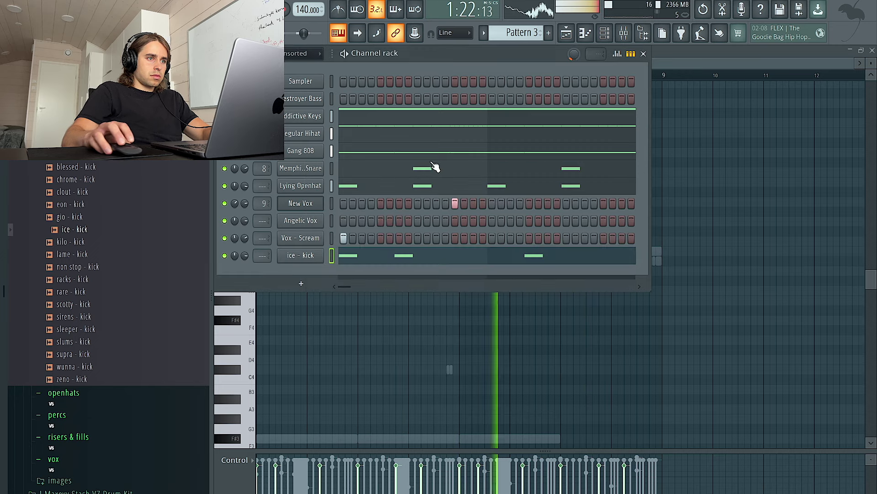
Step: Add a C5 kick note in bar 7 and two near the end of bar 8, deleting the early bar 8 kick
click(553, 303)
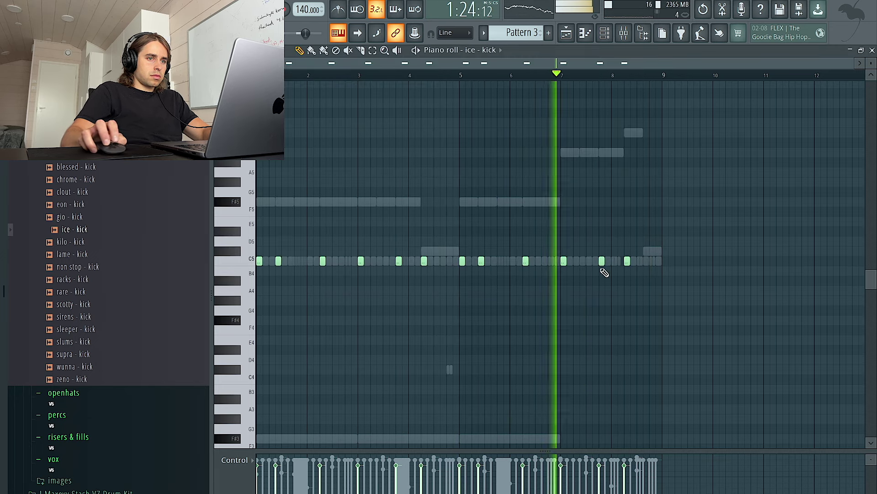
click(583, 261)
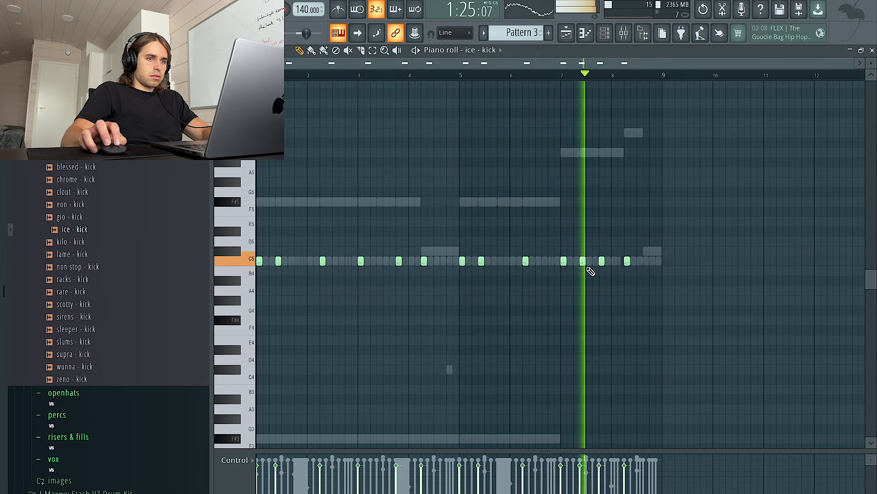
click(646, 262)
click(657, 262)
right_click(625, 262)
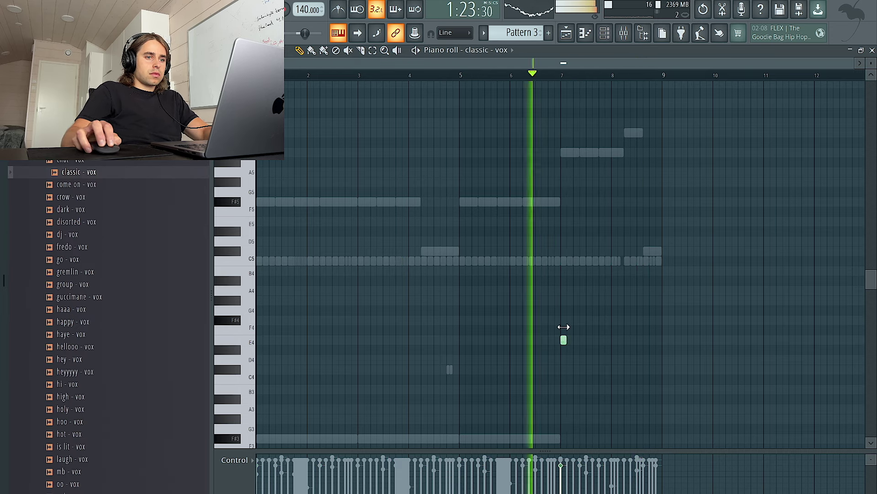
Step: Lower the classic - vox channel volume and place its bar 7 note on B4
click(605, 33)
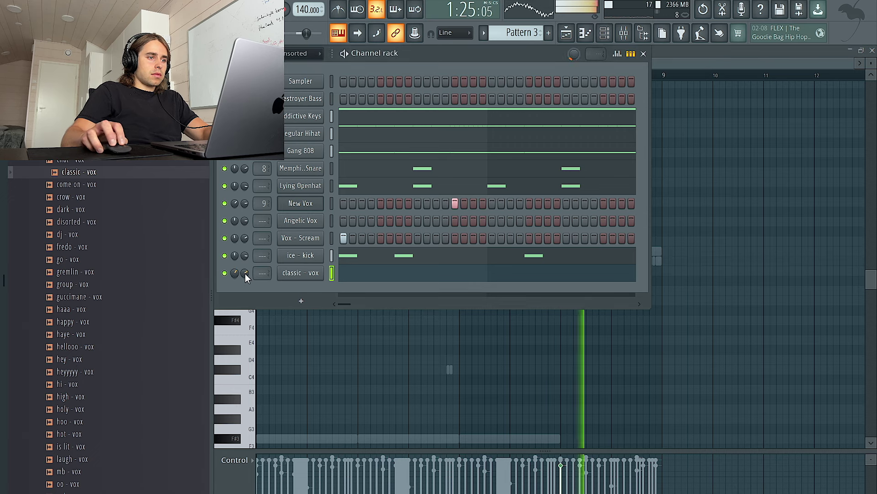
drag(245, 274, 245, 290)
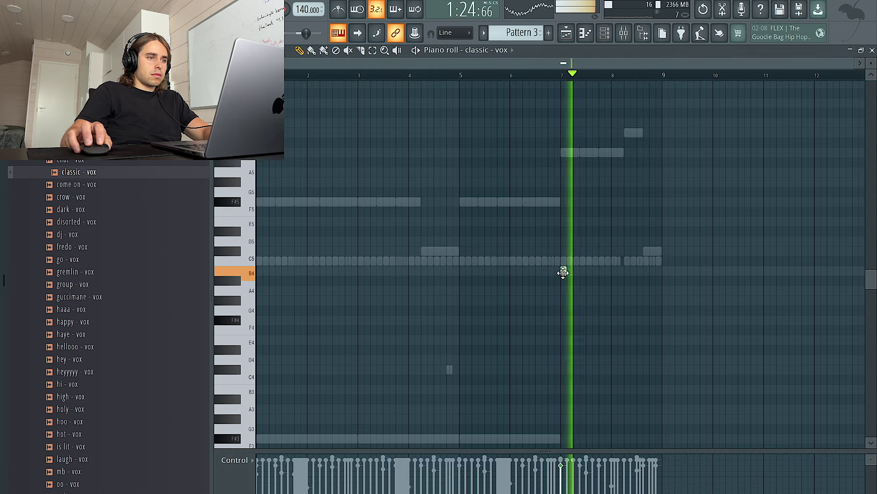
click(563, 272)
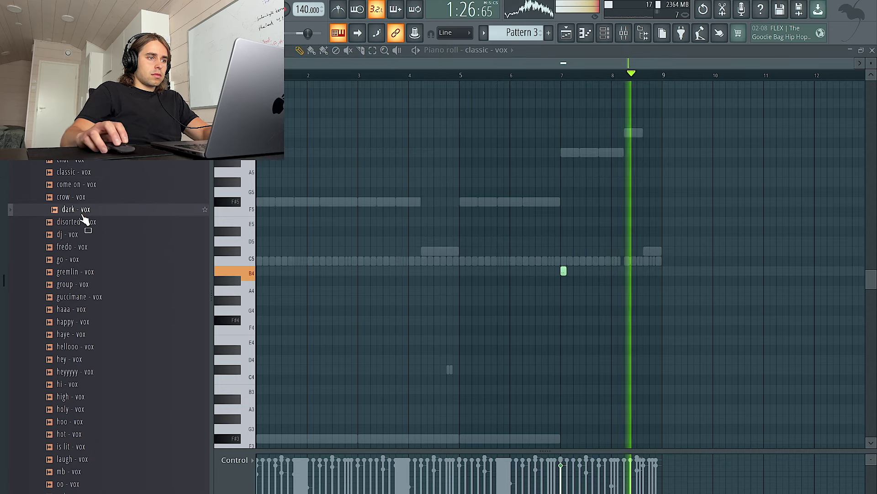
Step: Audition the dark - vox and crow - vox samples against the playing beat
key(Up)
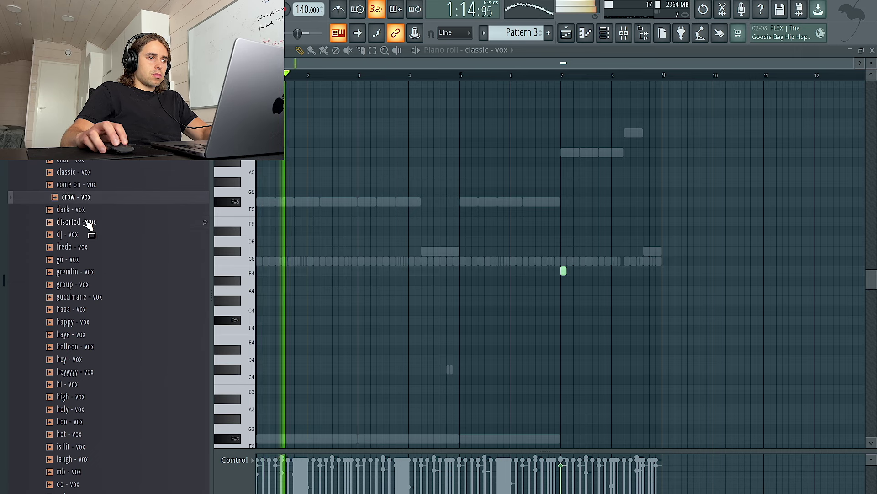
click(88, 210)
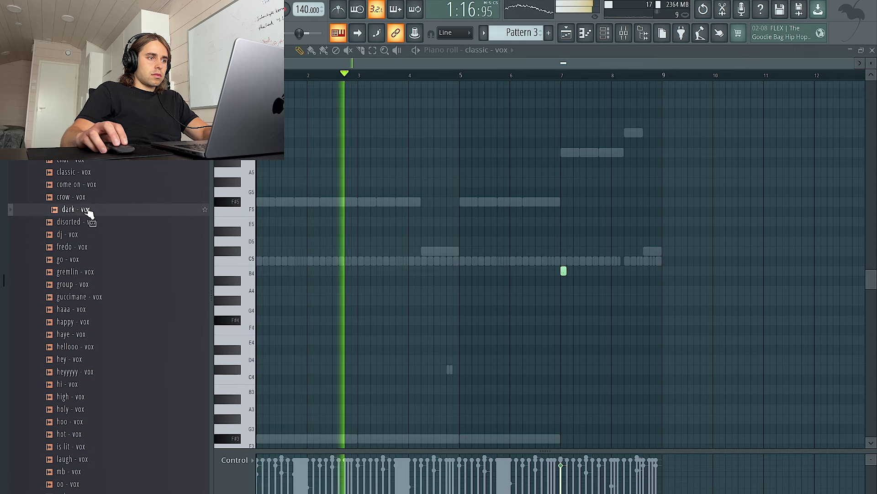
key(Up)
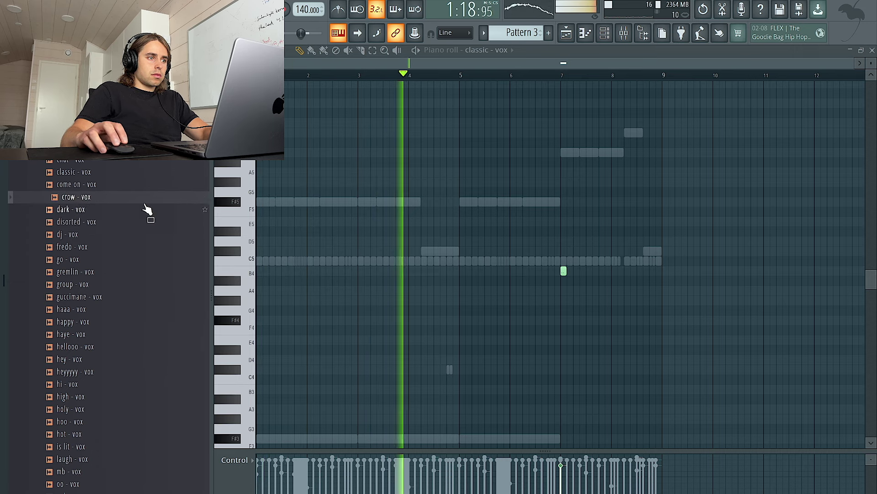
Step: Duplicate the Pattern 3 clip and a black-beard sample clip into bars 57 to 64, making the pattern copy unique as Pattern 4
click(566, 35)
scroll(788, 180, up, 3)
scroll(697, 143, right, 2)
ctrl+click(588, 129)
key(ctrl+b)
right_click(624, 122)
drag(641, 135, 623, 122)
key(ctrl+b)
click(622, 120)
click(659, 218)
Step: Clear the Gang 808 and Lying Openhat notes from Pattern 4
click(605, 34)
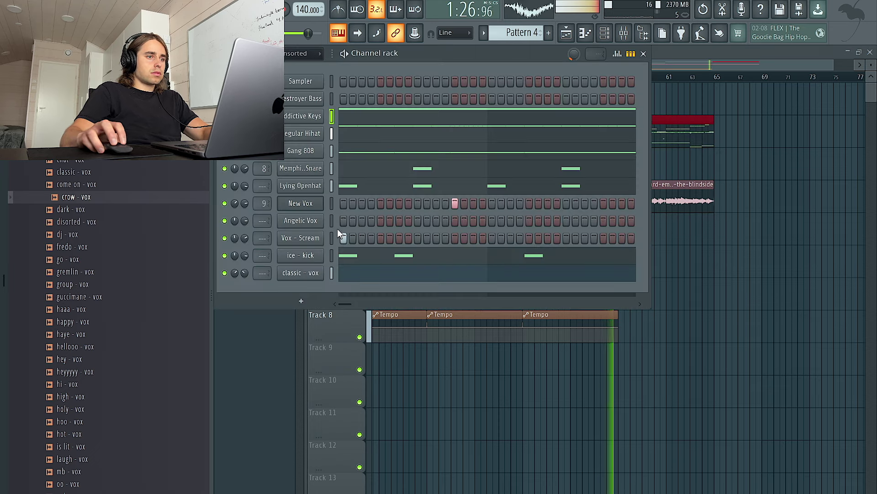
key(F6)
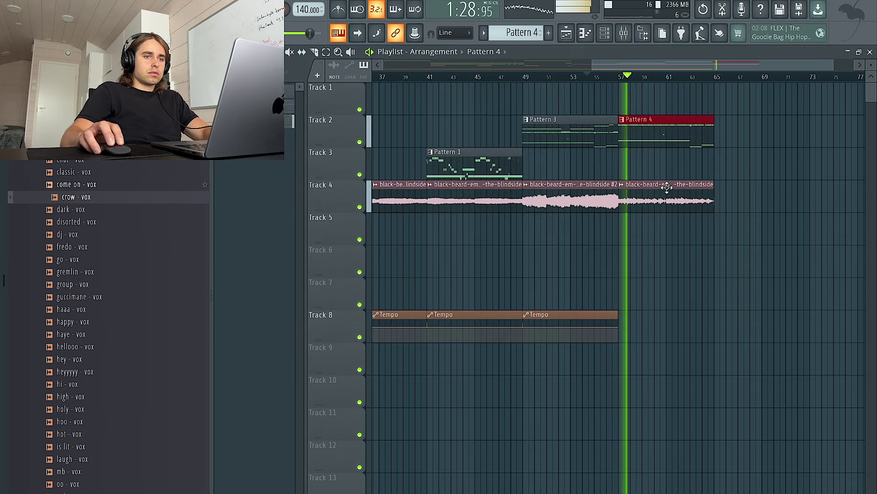
Step: Make the black-beard sample clip at bar 57 on Track 4 unique
double_click(603, 196)
key(Escape)
right_click(658, 195)
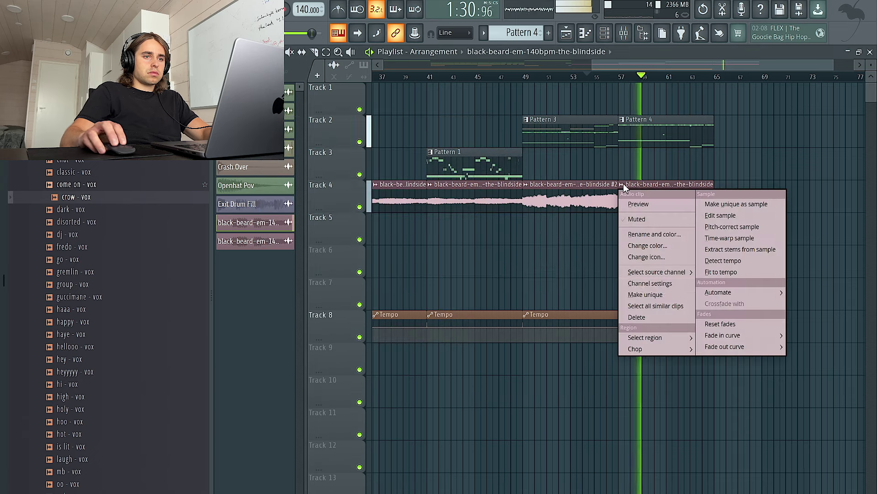
click(649, 293)
click(659, 192)
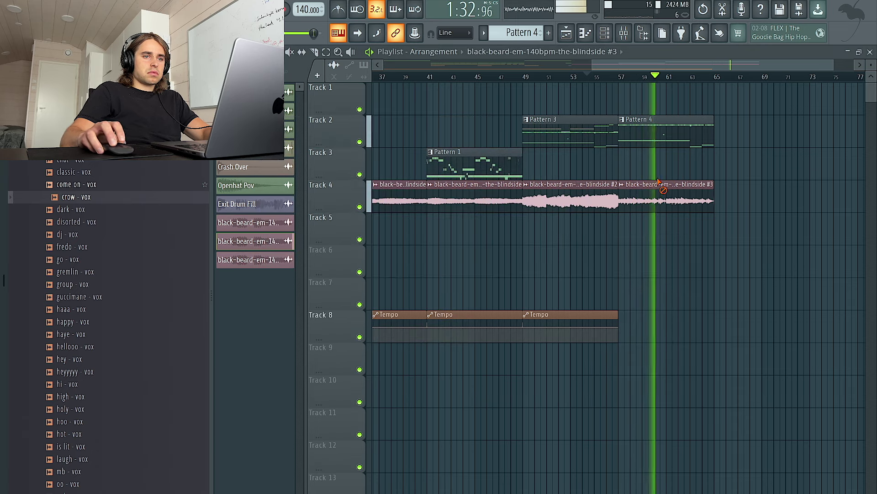
Step: Duplicate the unique black-beard sample clip and the Pattern 4 clip into bars 65 to 72
click(648, 135)
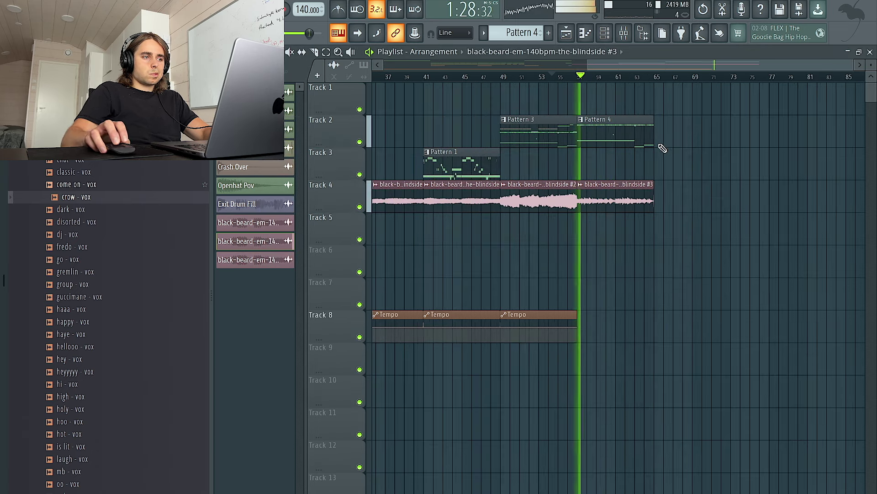
scroll(649, 165, up, 2)
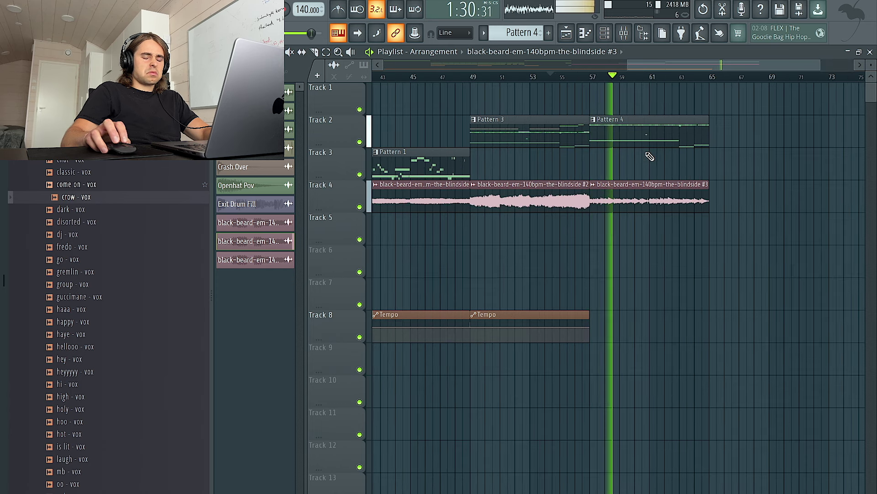
scroll(647, 158, right, 3)
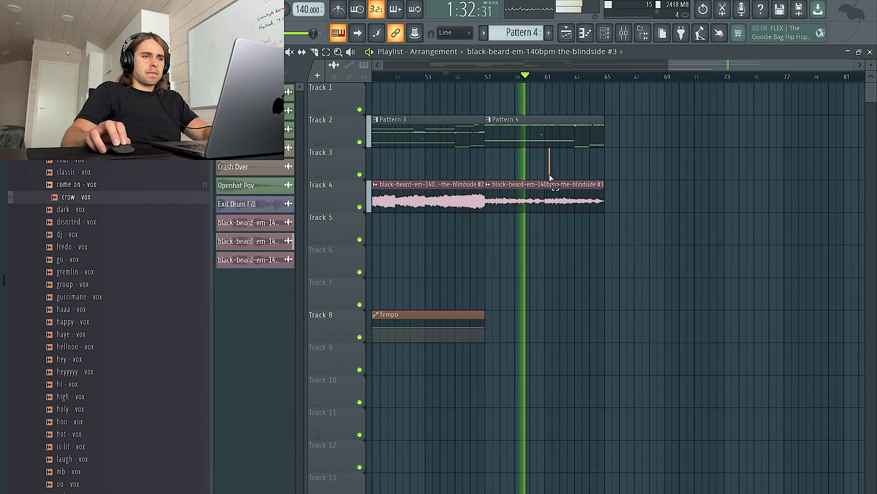
drag(553, 163, 552, 221)
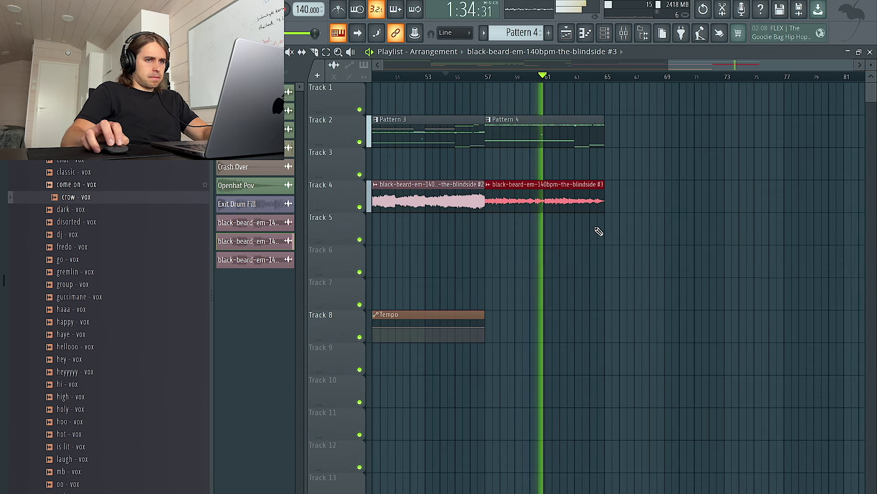
key(ctrl+b)
click(588, 137)
key(ctrl+b)
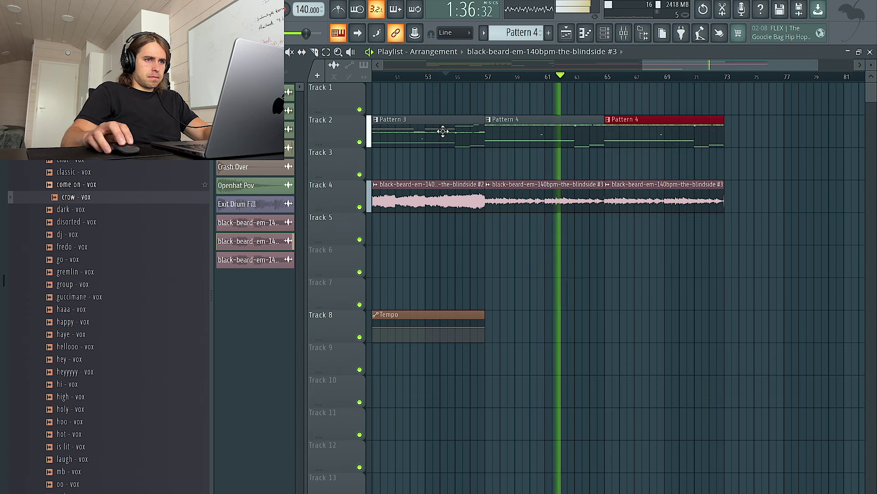
Step: Add extra C5 notes to the Memphis 3 Snare in bar 8 of Pattern 4, ending with three rapid hits
key(F6)
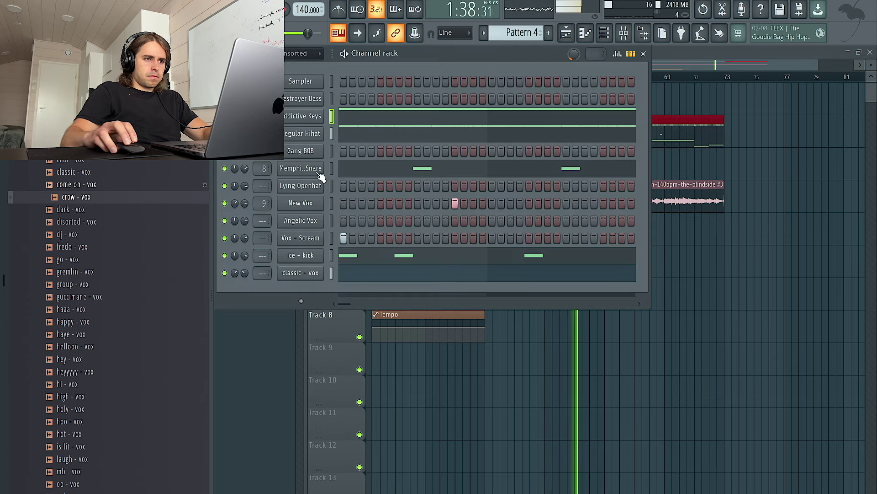
key(F6)
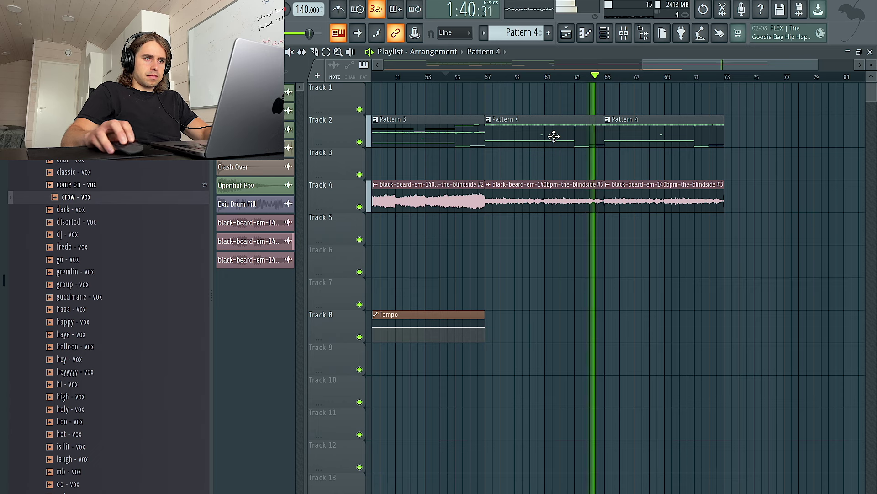
drag(599, 81, 554, 78)
double_click(594, 131)
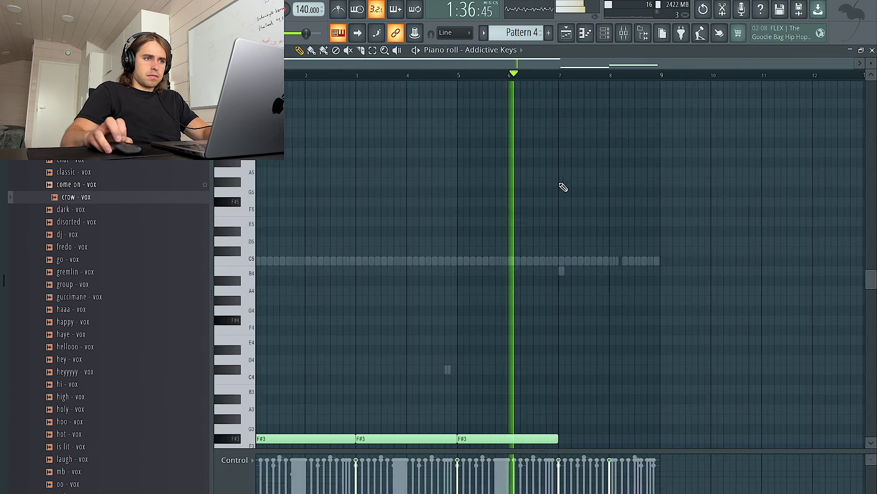
click(493, 50)
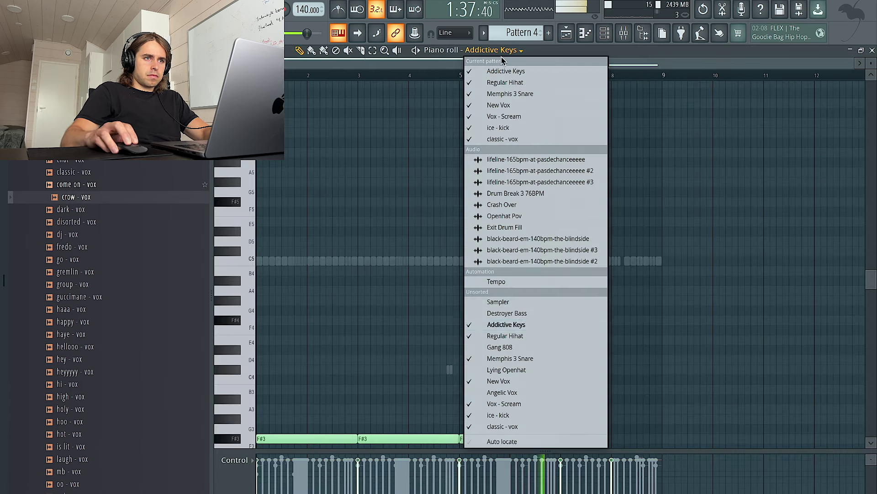
click(525, 358)
scroll(624, 283, up, 3)
click(613, 261)
click(630, 261)
click(697, 261)
click(707, 261)
click(715, 261)
key(ctrl+a)
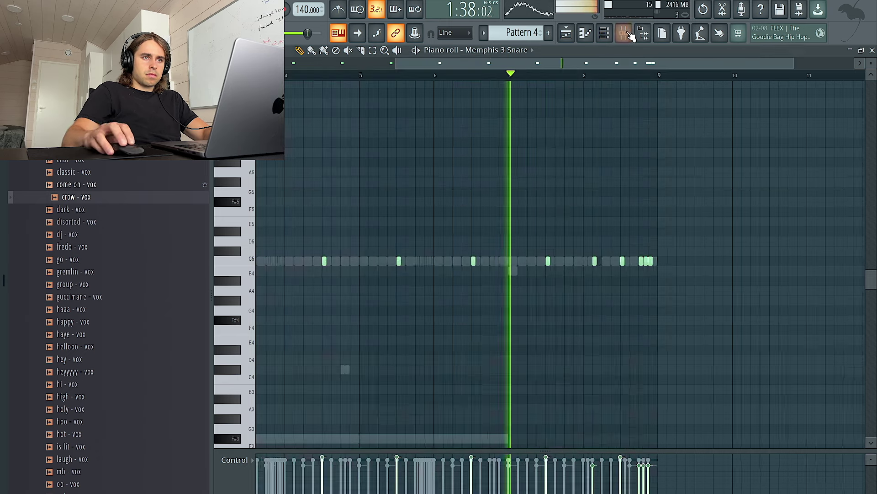
Step: Lower the black-beard-em-140bpm-the-blindside mixer track slightly and check its Fruity parametric EQ 2 curve
click(625, 34)
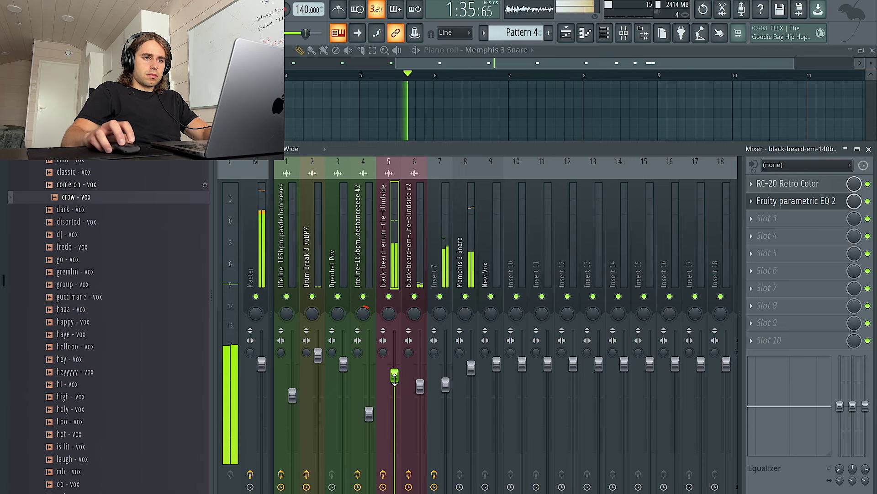
click(809, 200)
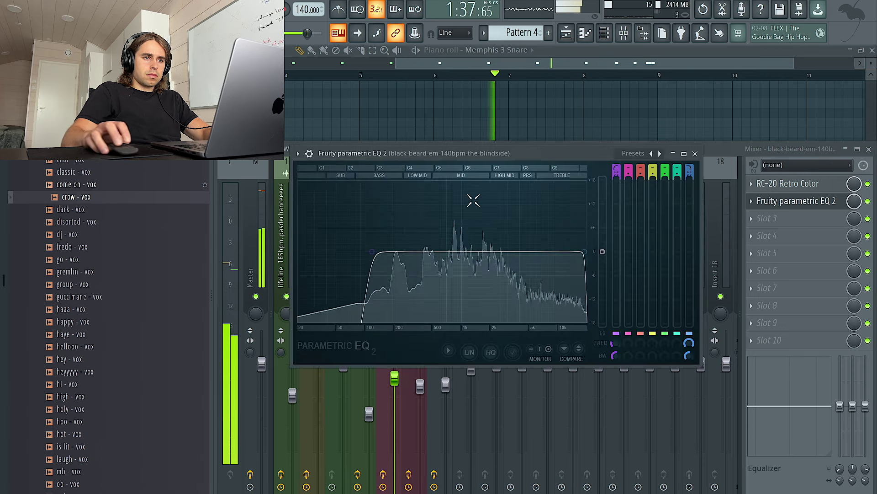
click(585, 105)
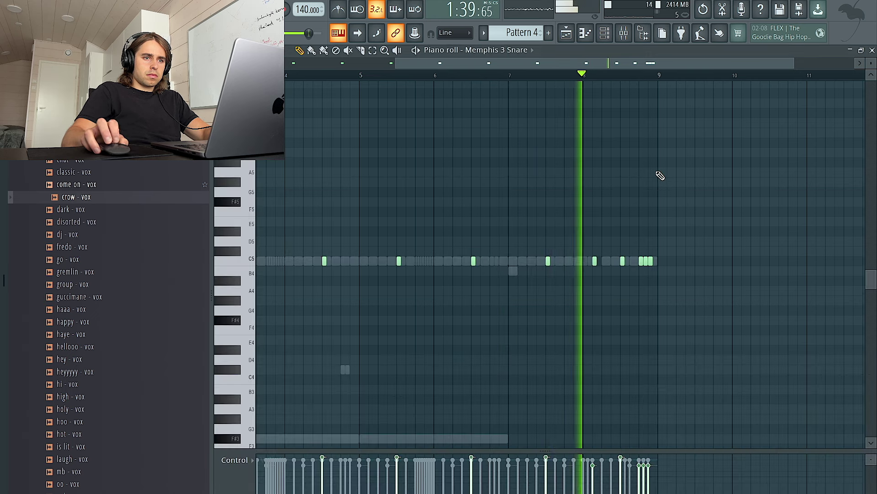
Step: Place a unique copy of Pattern 3 on Track 1 at bar 65 and cut its Lying Openhat notes
scroll(658, 174, up, 2)
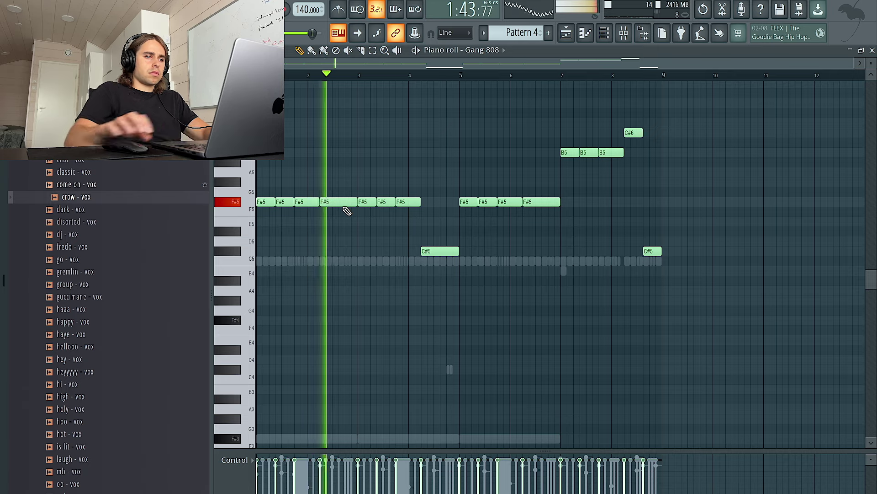
click(569, 37)
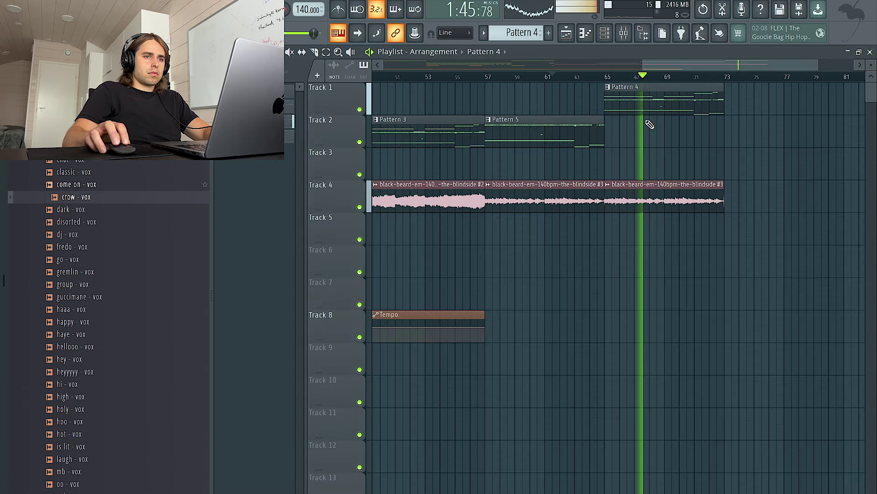
click(604, 37)
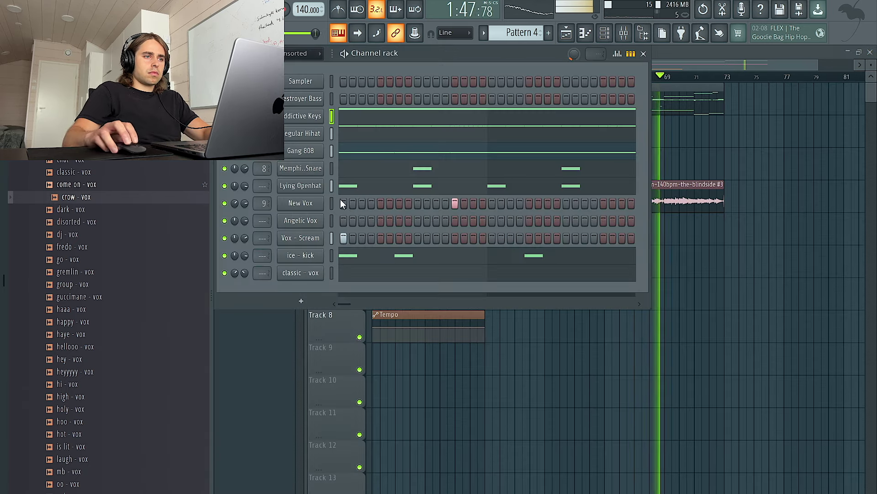
key(super+x)
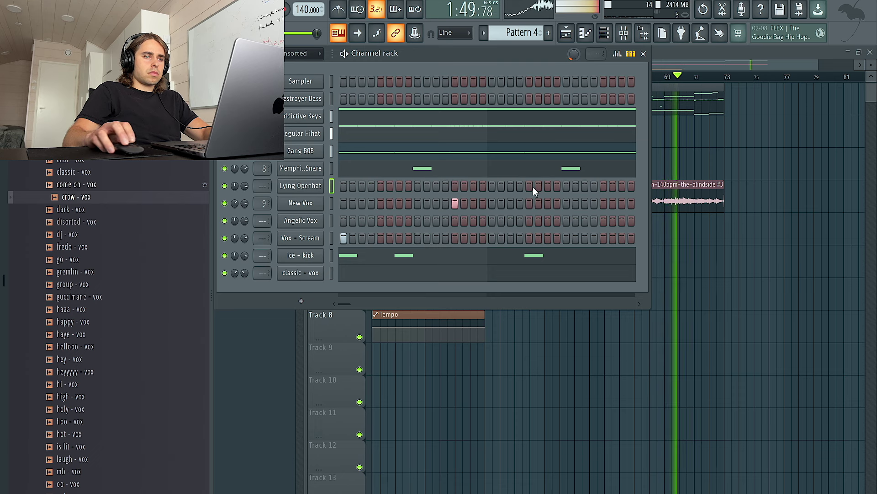
key(F6)
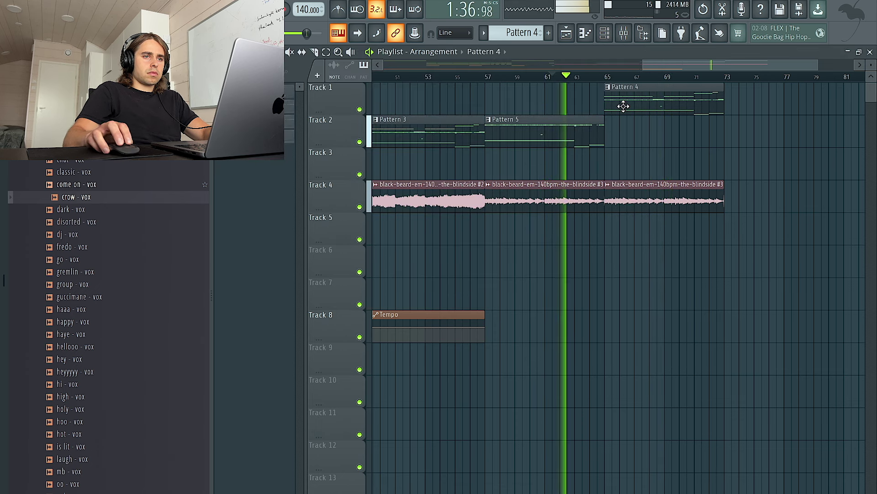
Step: Delete the C#5 notes in bars 2 and 4 and the last F#5 in bar 6 of Pattern 4's Gang 808
double_click(643, 190)
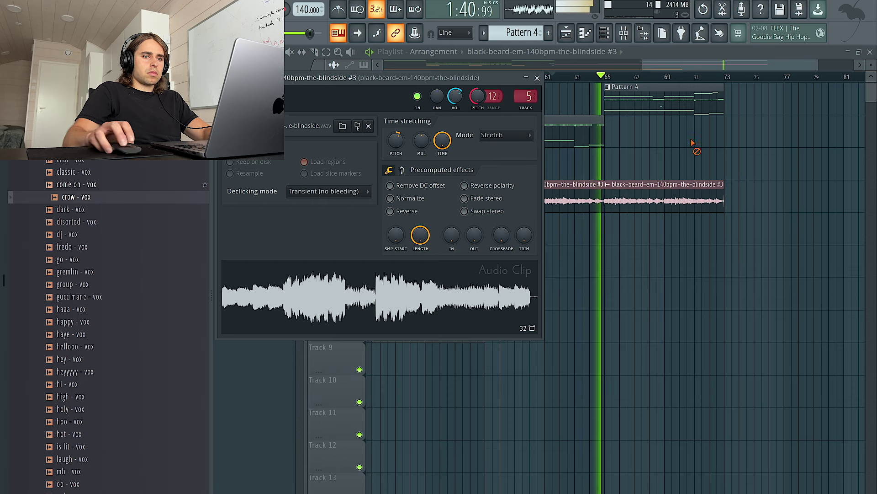
key(Escape)
double_click(652, 98)
scroll(519, 173, left, 3)
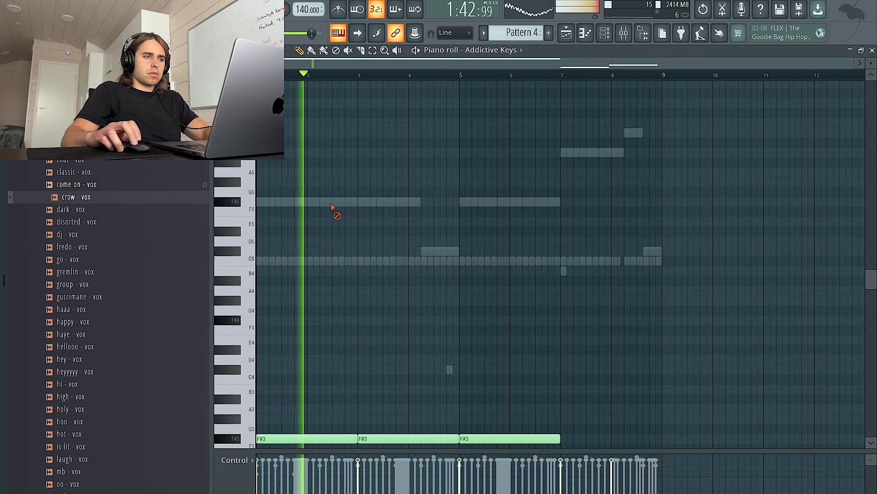
double_click(331, 203)
drag(332, 202, 335, 168)
key(space)
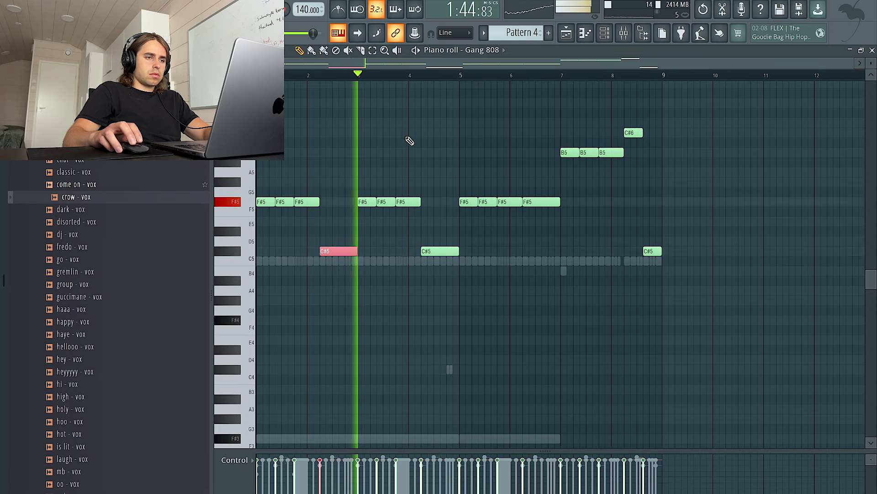
right_click(438, 251)
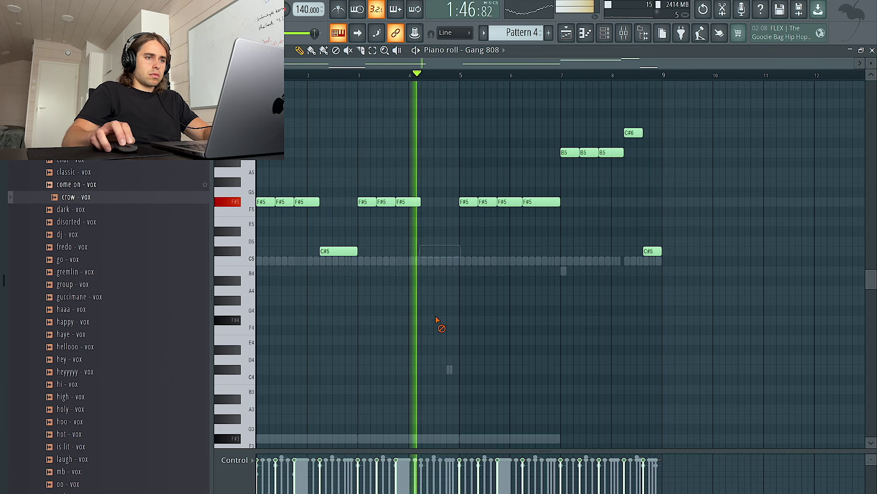
right_click(325, 252)
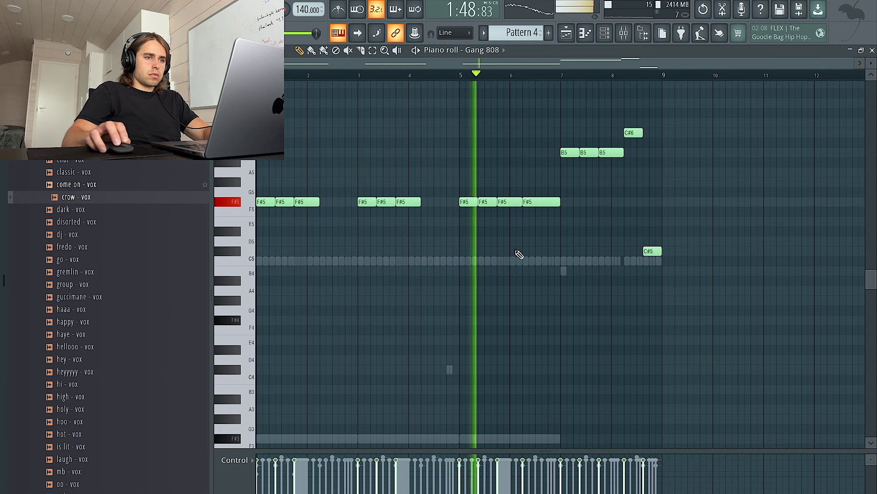
right_click(544, 202)
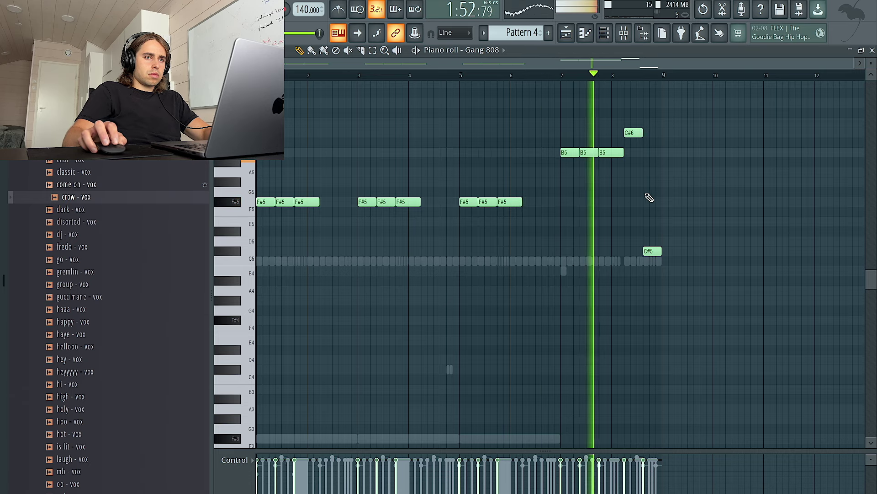
click(566, 34)
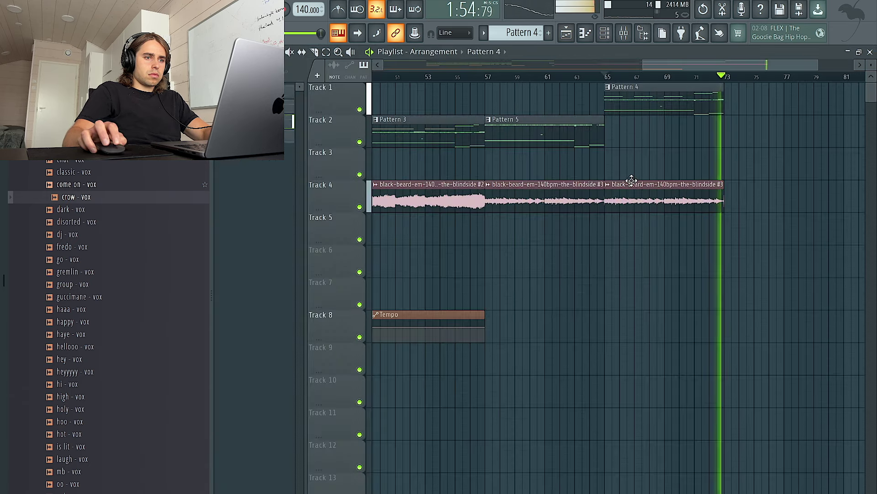
Step: Fill bars 73 to 80 with Pattern 1 on Track 3, black-beard clip #3 on Track 4 and the first black-beard clip on Track 5
drag(792, 277, 634, 89)
scroll(635, 113, down, 5)
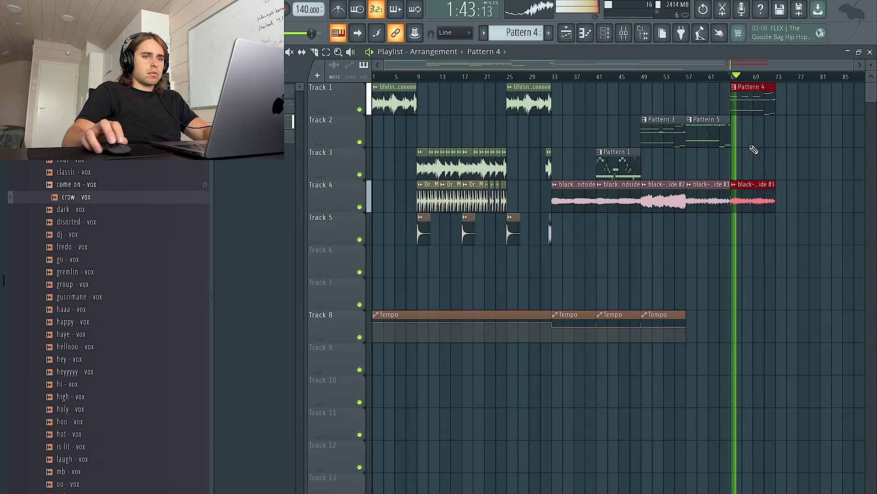
click(779, 190)
click(602, 201)
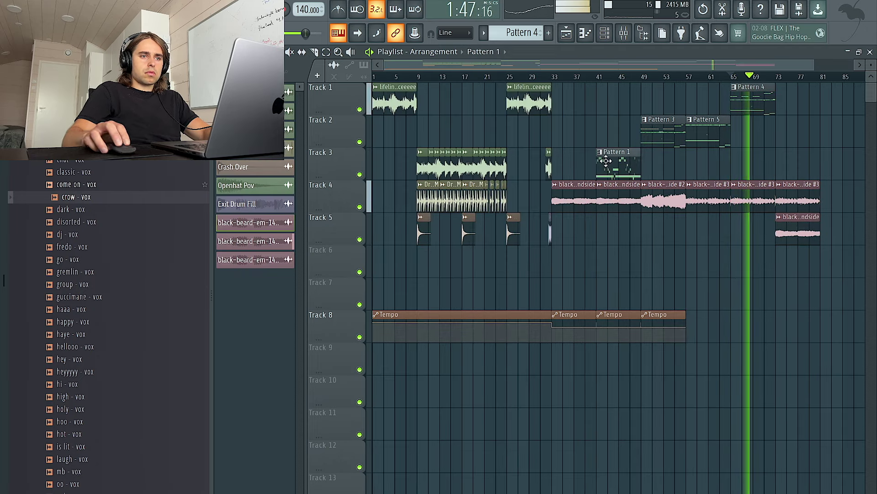
click(780, 168)
Step: Rework Pattern 1's Destroyer Bass line to F#5 through bar 6, B5 in bar 7 and C#6 in bar 8
scroll(781, 169, up, 4)
double_click(792, 172)
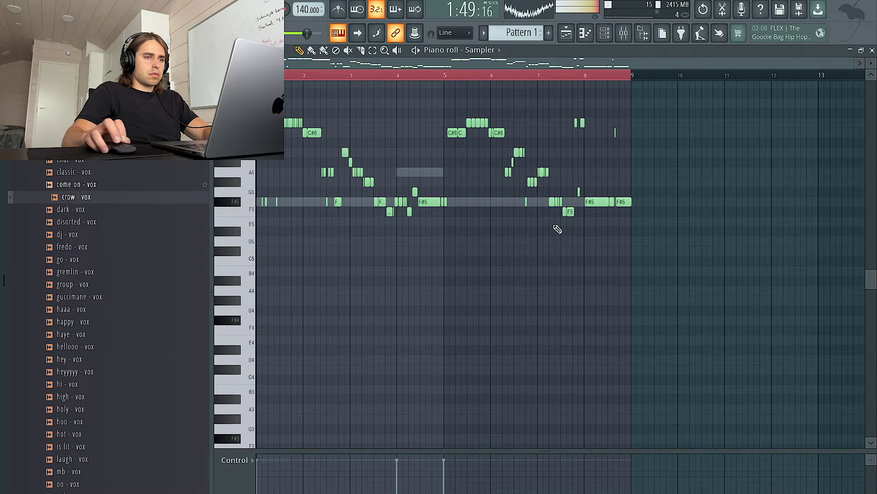
right_click(499, 205)
scroll(502, 205, up, 4)
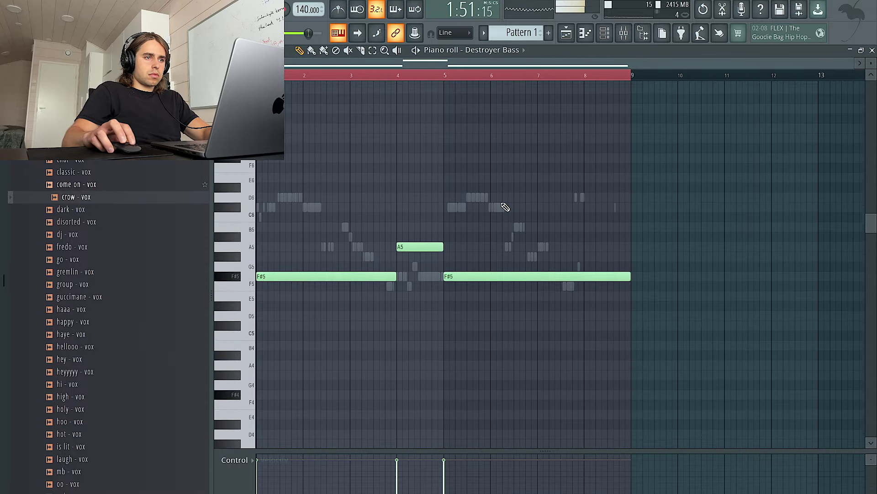
scroll(442, 212, up, 3)
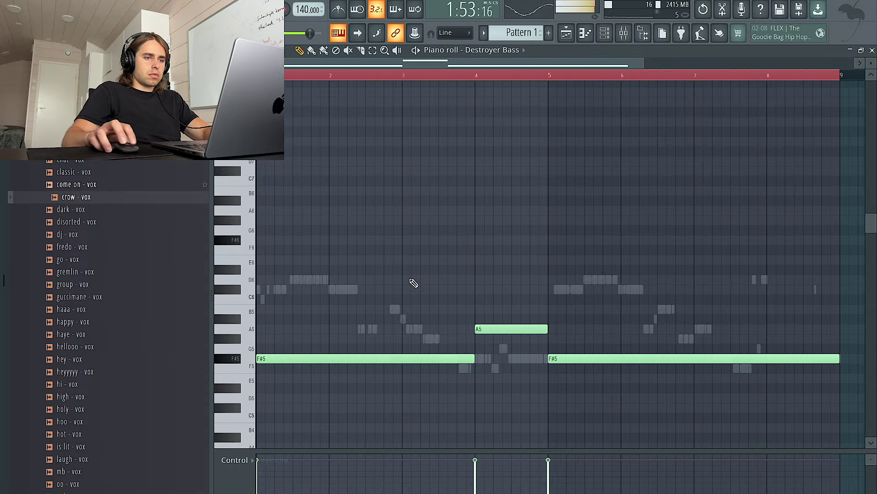
scroll(450, 287, down, 2)
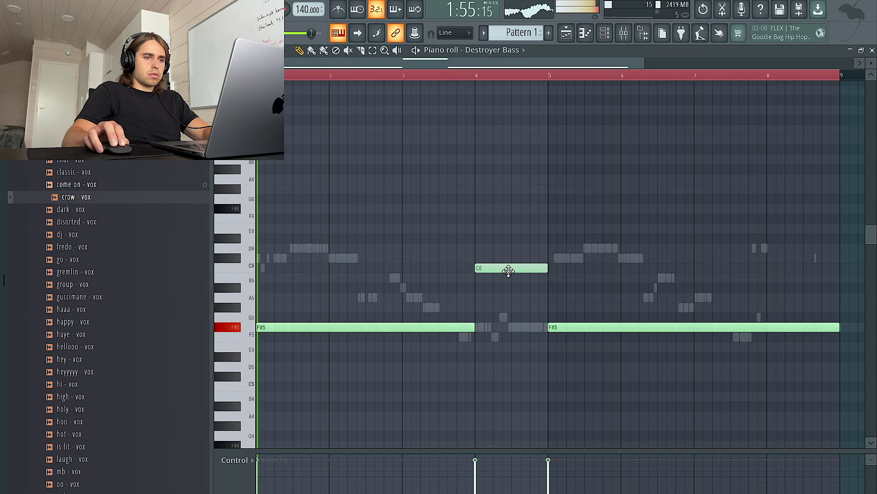
drag(509, 271, 509, 277)
scroll(512, 278, down, 2)
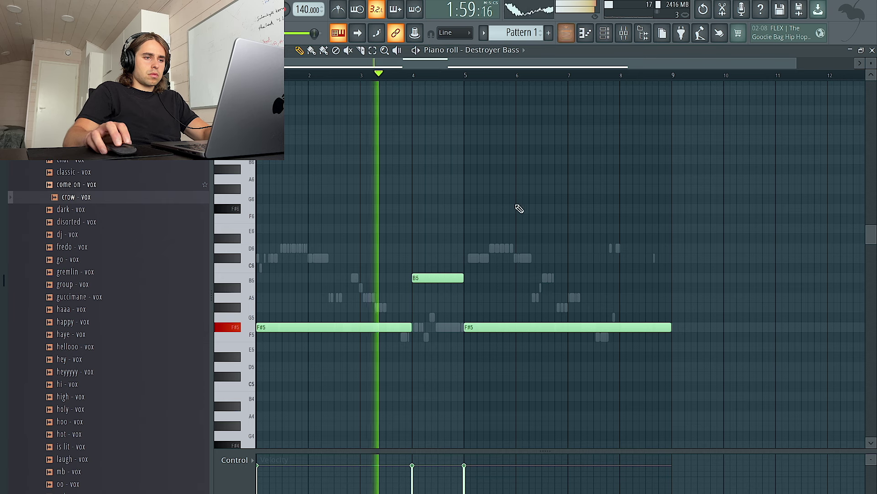
drag(434, 278, 463, 327)
right_click(422, 327)
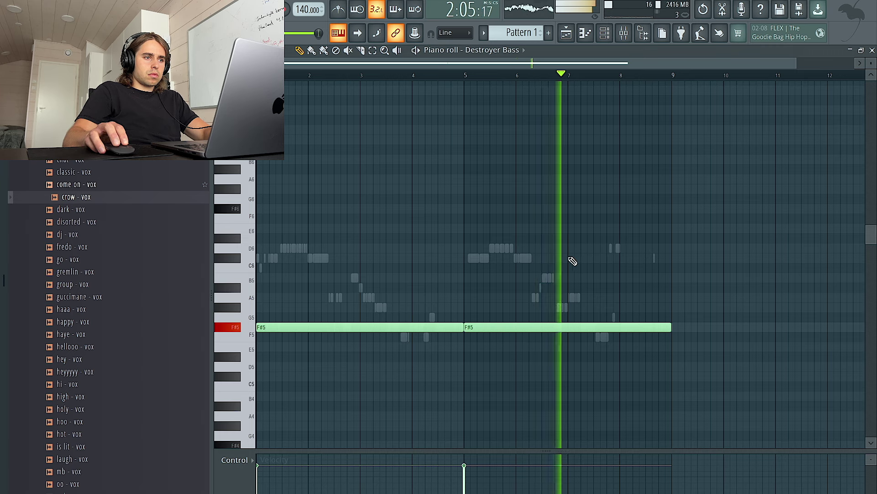
click(570, 277)
click(623, 259)
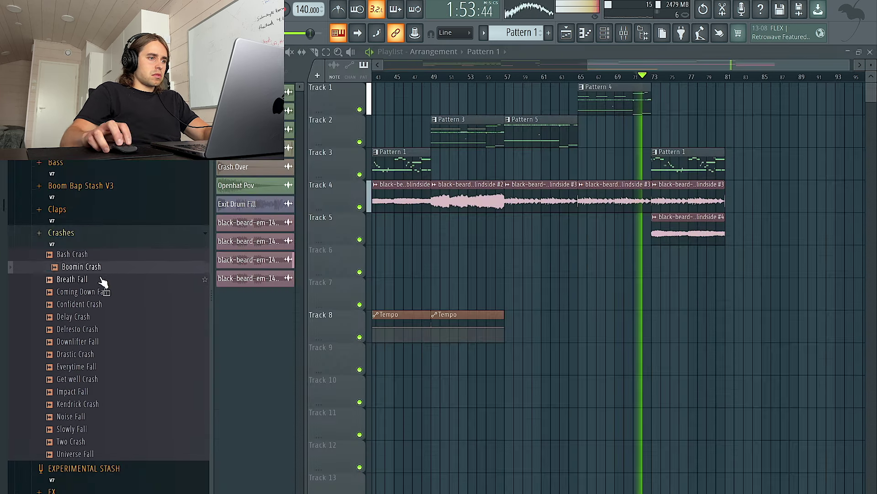
Step: Preview several crash samples and place the Delresto Crash on Track 6 at bar 73
click(102, 291)
click(107, 304)
click(107, 333)
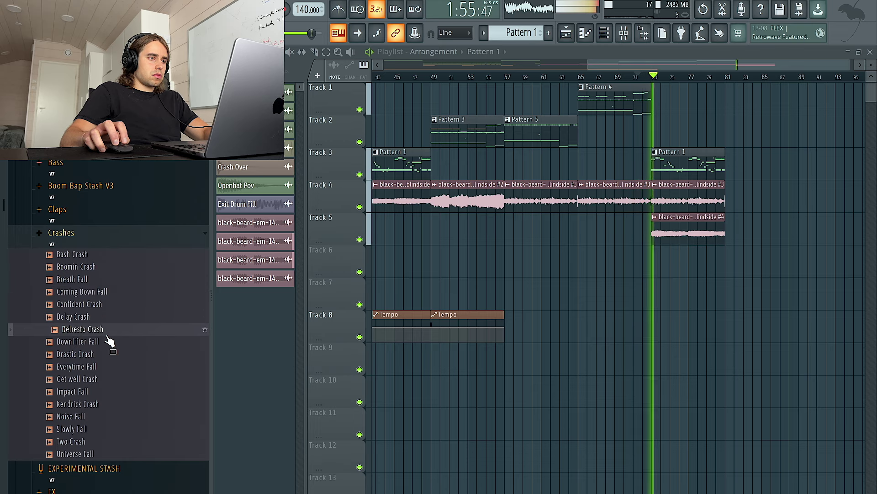
drag(633, 287, 658, 267)
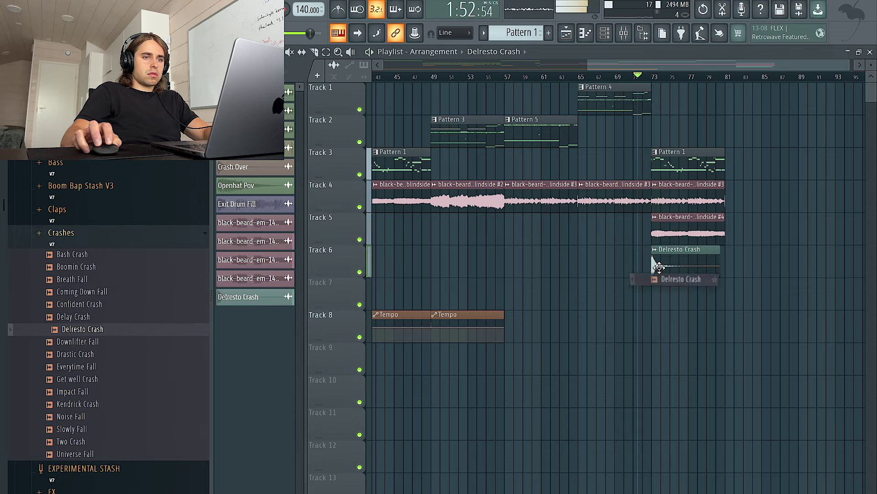
Step: Lower the Delresto Crash volume and route it to mixer track 11
double_click(660, 266)
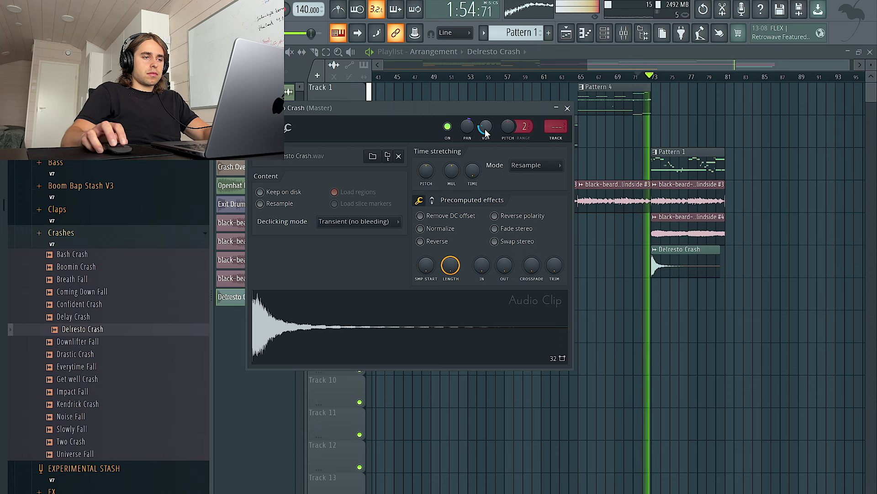
key(ctrl+l)
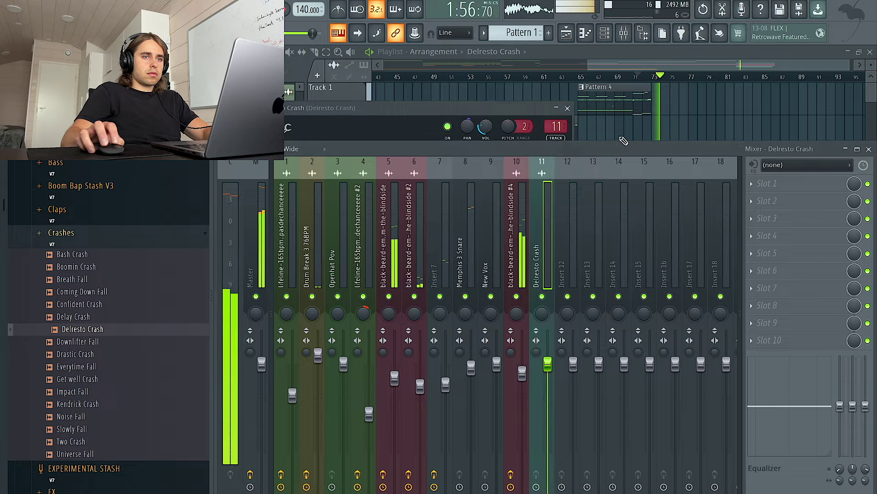
key(F5)
Step: Extend the Delresto Crash clip on Track 6 so that it ends at bar 81
scroll(723, 113, down, 3)
scroll(752, 261, up, 3)
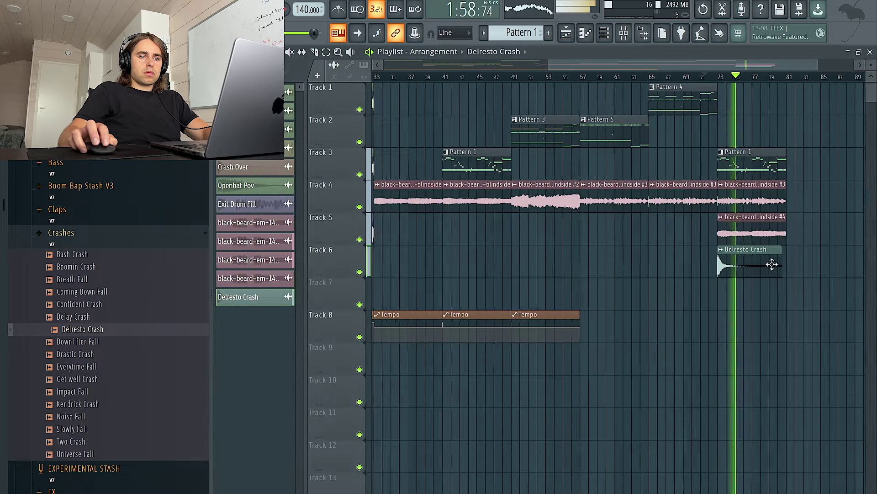
scroll(766, 252, up, 4)
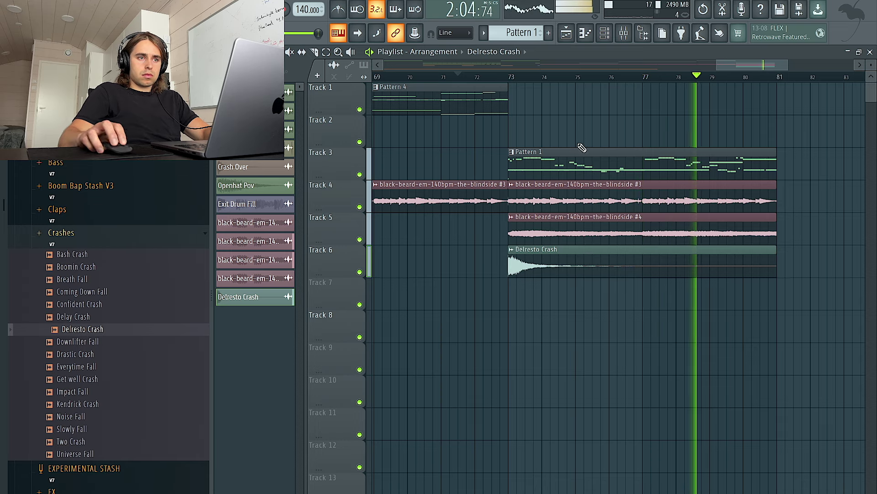
Step: Replace the Destroyer Bass sample in Pattern 1 with Default Bass and give bars 3 and 4 a separate G#5 note
click(515, 78)
double_click(585, 155)
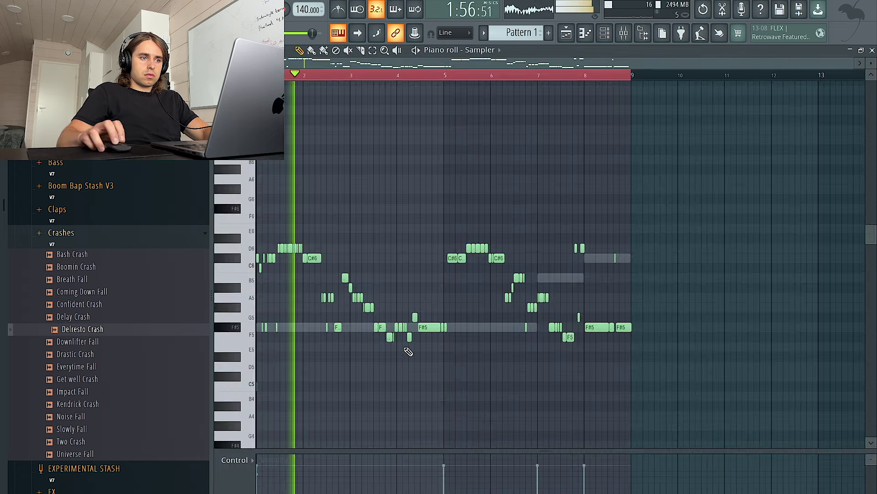
double_click(362, 327)
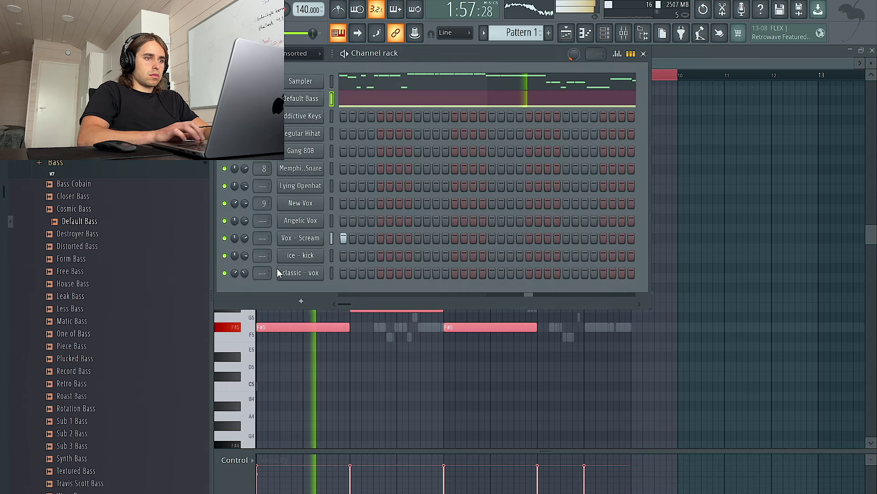
right_click(295, 399)
right_click(376, 331)
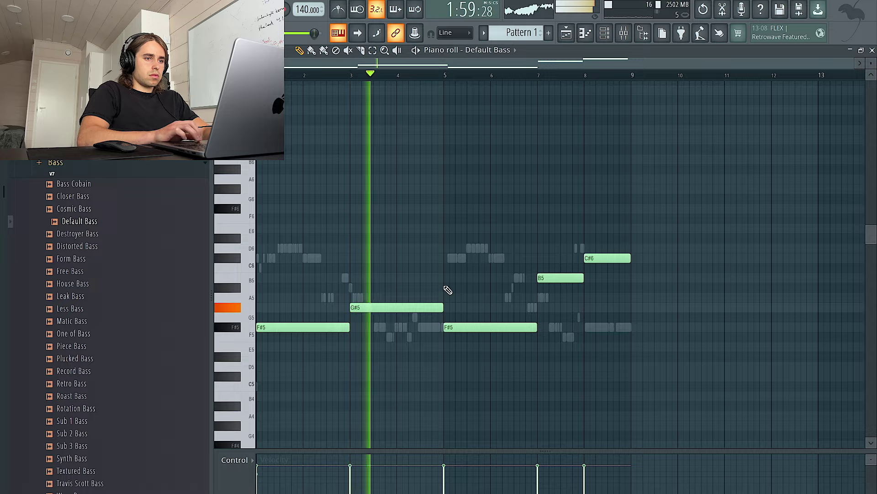
Step: Raise the Default Bass note in bars 3 and 4 of Pattern 1 to A5
key(space)
key(space)
super+click(404, 305)
key(shift+Up)
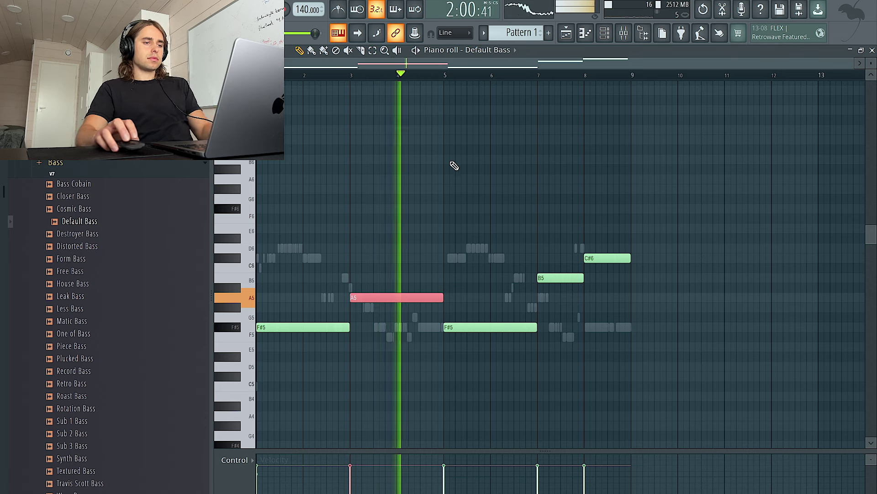
click(461, 162)
Step: Raise the Default Bass note in bars 5 and 6 to B5, remove the B5 in bar 7 and adjust the final C#6
drag(466, 327, 466, 276)
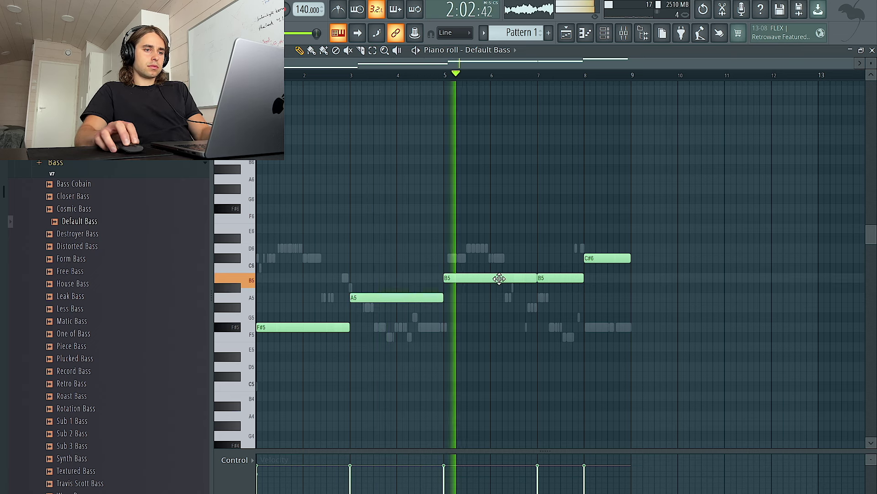
right_click(545, 278)
drag(608, 258, 630, 257)
Step: Copy the bars 49 to 80 section to bar 89 and fill bars 81 to 88 with Pattern 3 and both black-beard clips
click(567, 33)
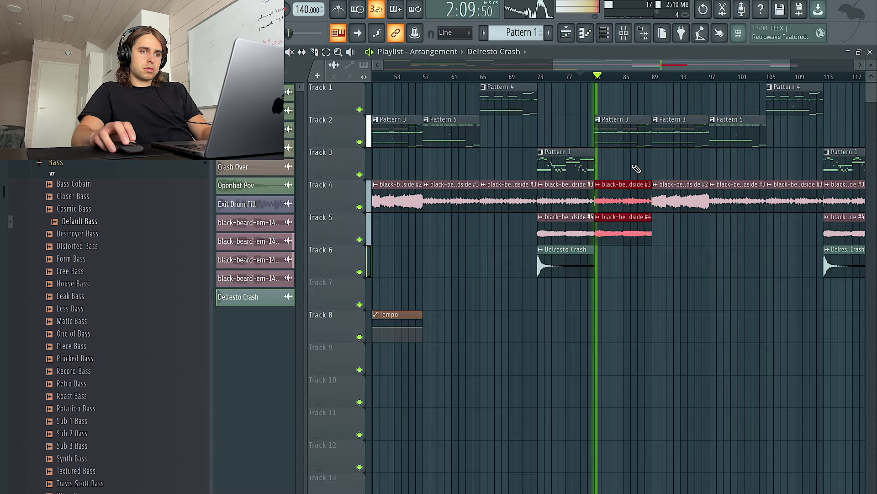
click(630, 169)
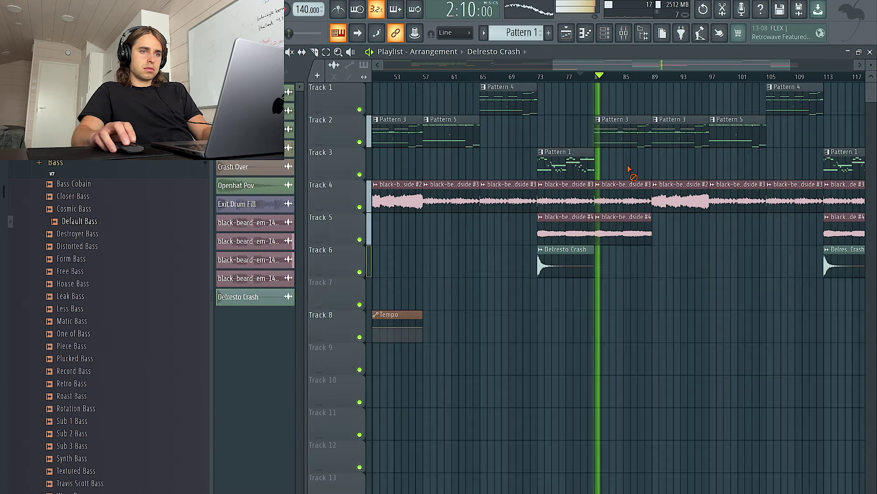
Step: Make the Track 4 black-beard clip at bar 81 unique and check the settings of the Track 5 clip below it
right_click(599, 187)
click(631, 295)
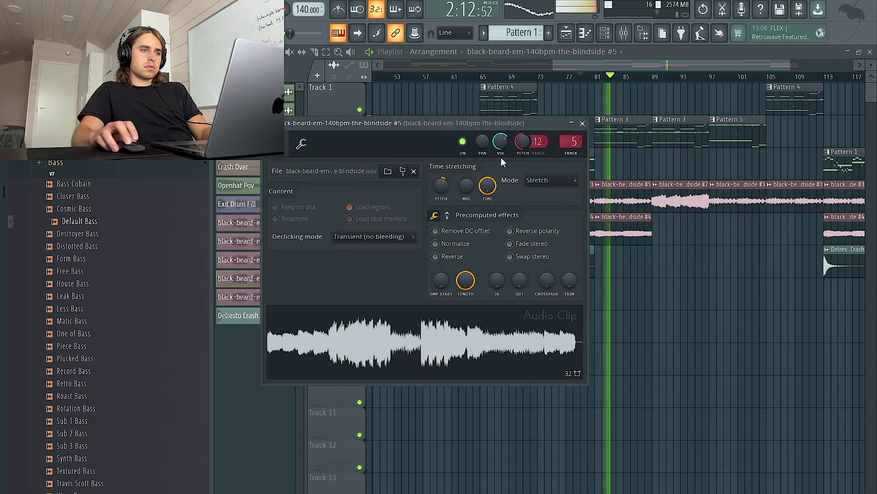
right_click(629, 97)
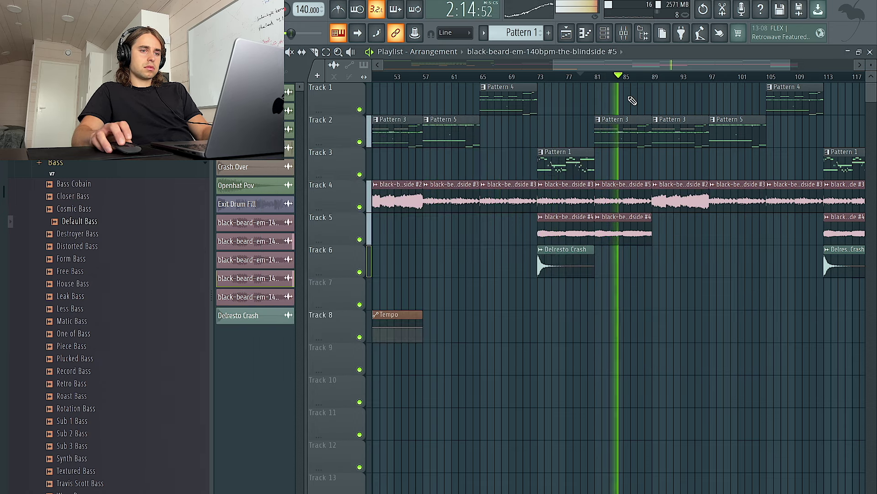
double_click(631, 234)
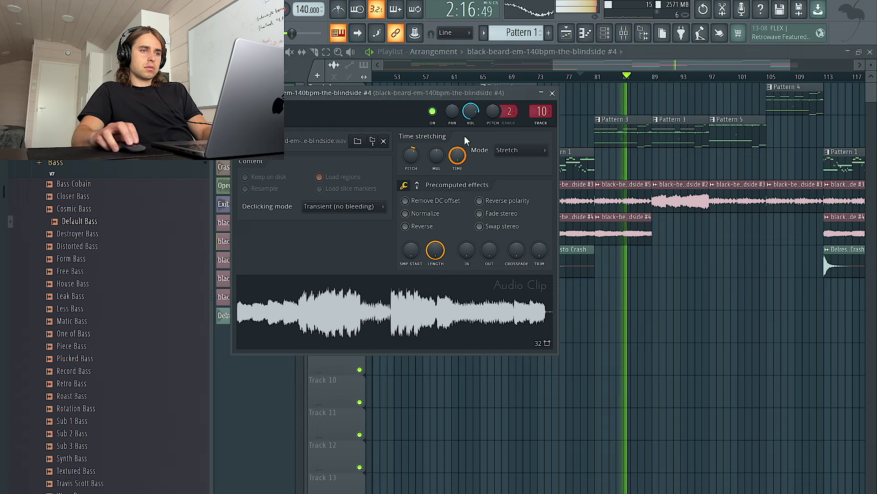
right_click(692, 318)
Step: Delete the Pattern 3 clip and the black-beard #2 clip from bars 89 to 96
scroll(677, 230, right, 2)
right_click(649, 197)
right_click(618, 139)
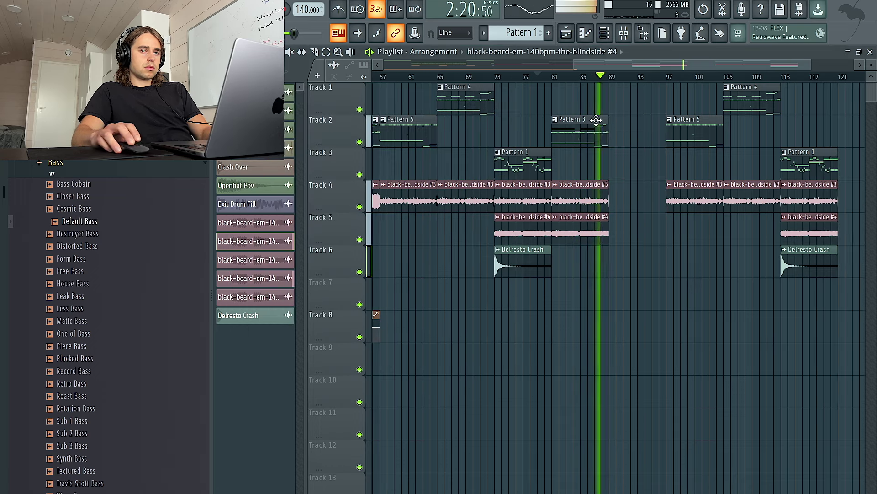
Step: Duplicate the bars 81 to 88 clips into bars 89 to 96 and add the Delresto Crash on Track 6 at bar 88
drag(587, 120, 606, 303)
key(ctrl+b)
click(532, 251)
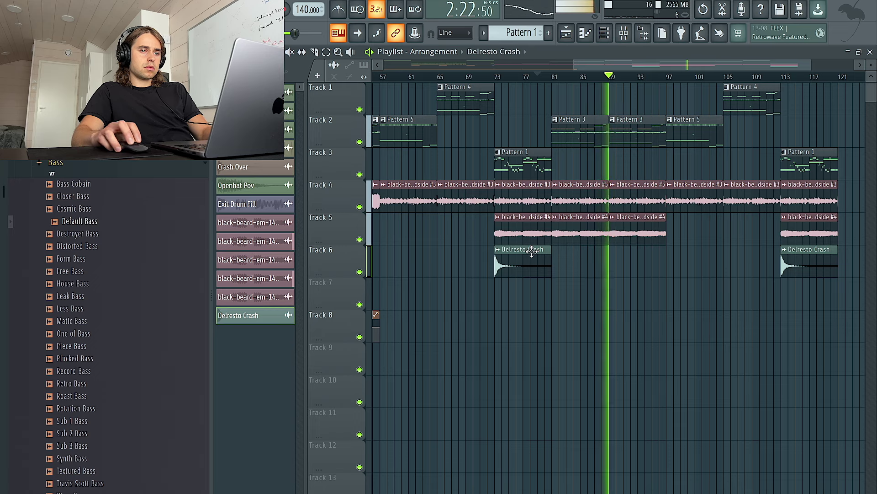
scroll(621, 262, right, 2)
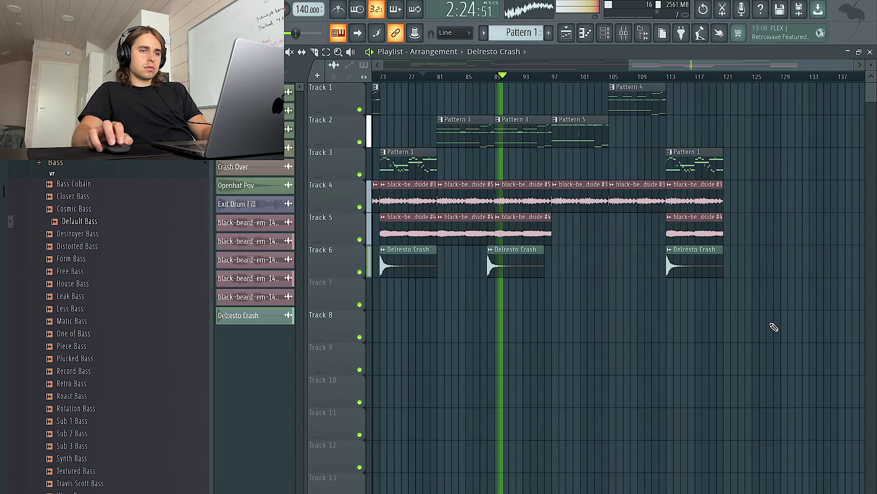
Step: Make the Track 2 Pattern 3 clip at bar 89 unique and review its channels in the channel rack
click(499, 120)
click(525, 216)
click(605, 34)
click(406, 137)
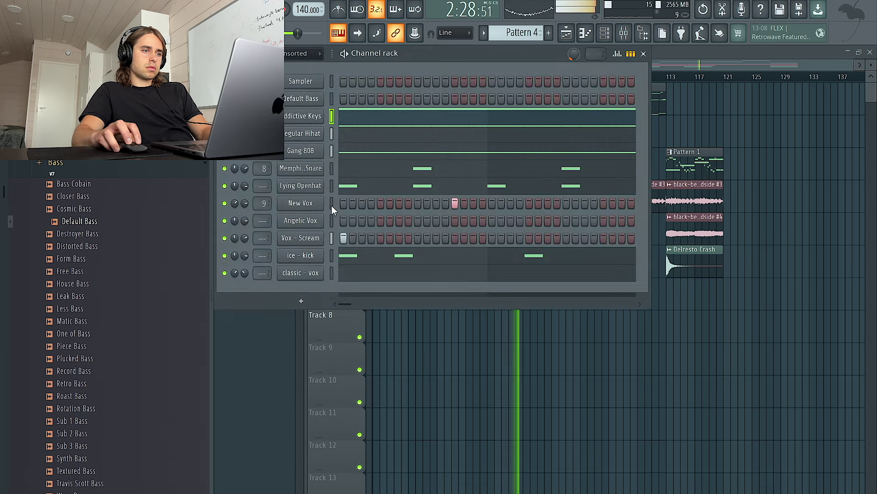
key(F6)
scroll(587, 166, up, 3)
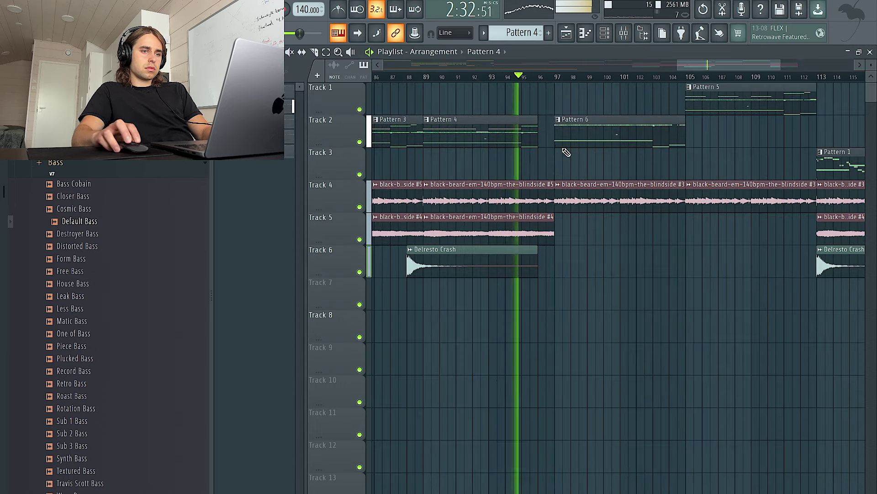
Step: Delete every clip from bar 97 onward, including the trial black-beard #2 clip on Track 3
scroll(562, 148, down, 5)
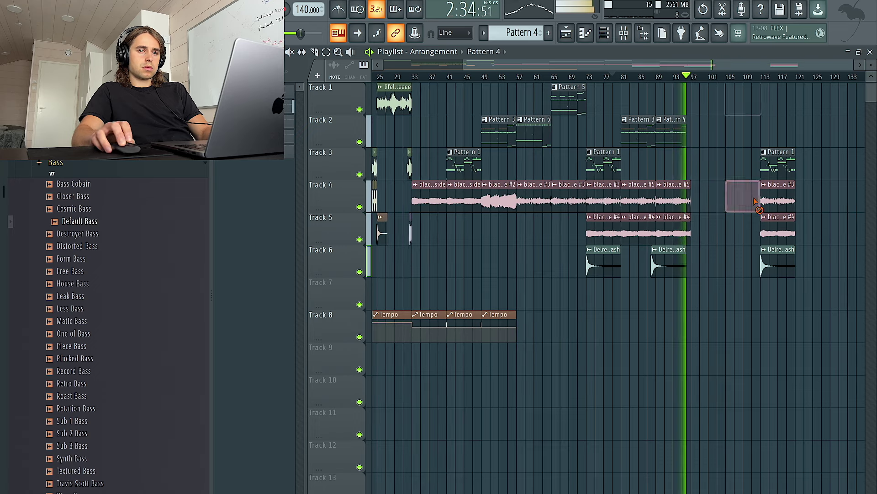
scroll(726, 166, up, 3)
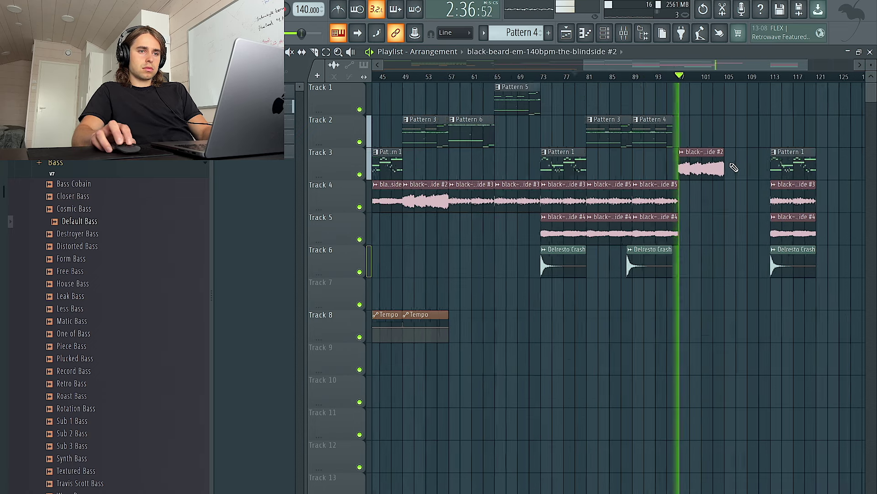
scroll(718, 160, right, 4)
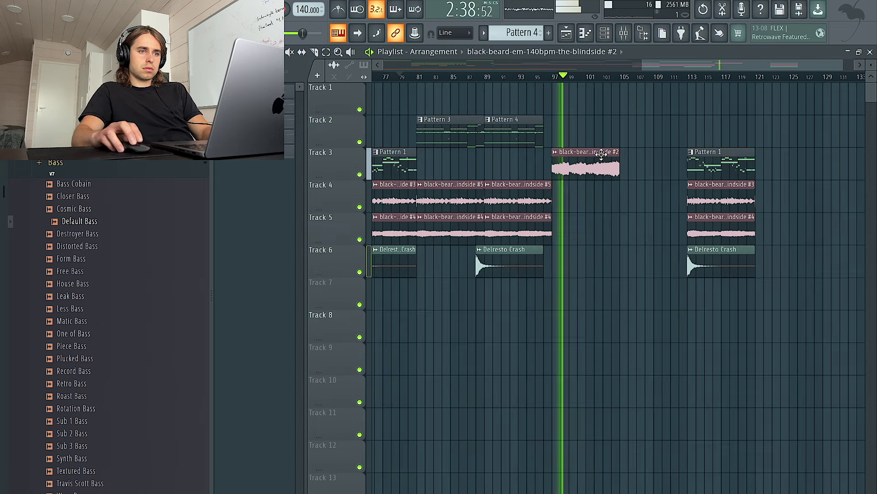
key(ctrl+z)
scroll(723, 170, down, 4)
right_click(782, 158)
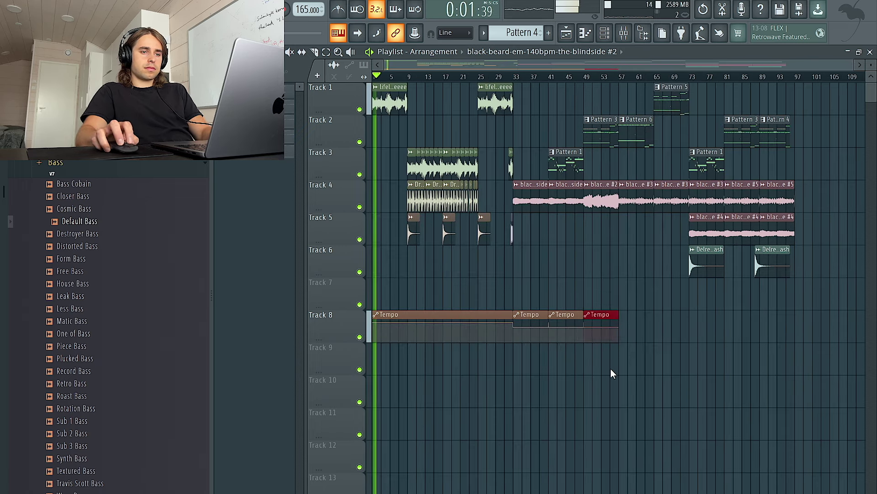
Step: Extend the Track 8 Tempo clips to bar 97 and expand the Risers & Fills sample folder in place of Bass
scroll(320, 295, up, 4)
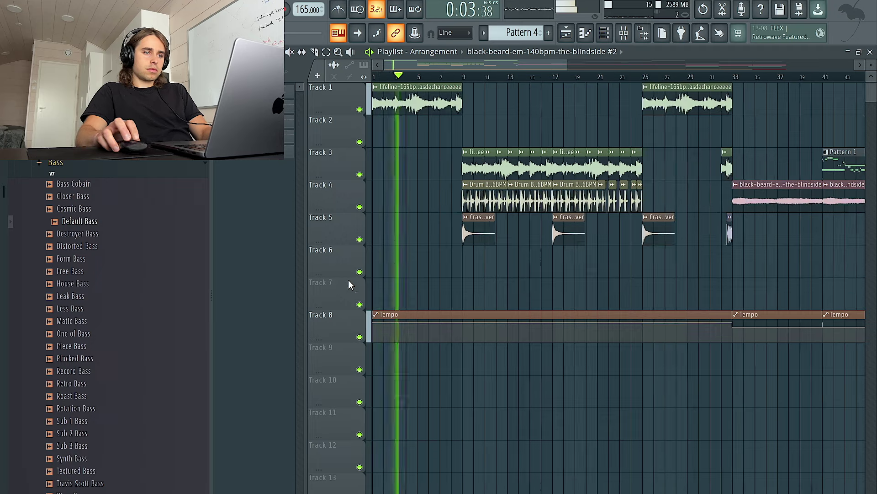
click(118, 166)
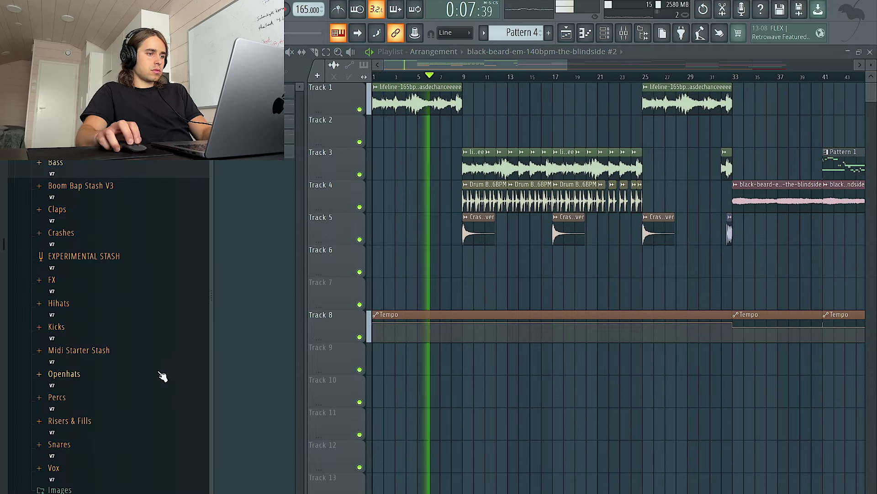
click(125, 423)
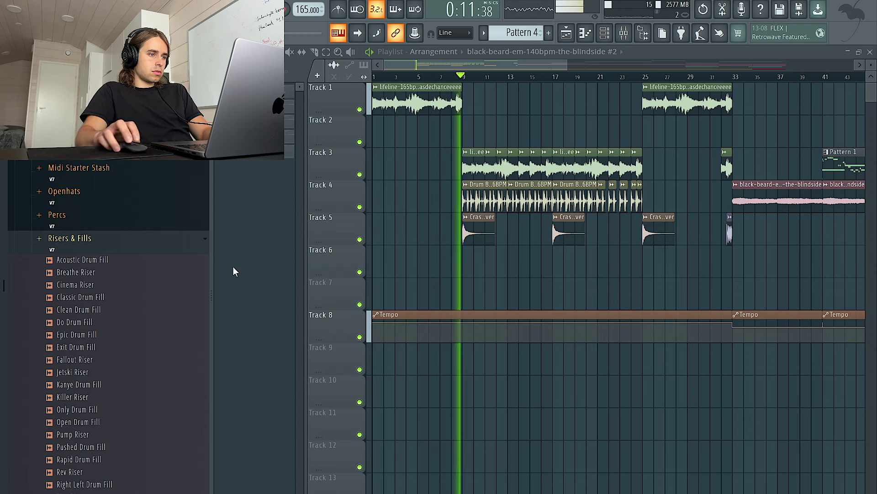
Step: Place a new empty pattern on Track 6 at bar 9 and check the Drum Break 3 76BPM sample settings
click(496, 198)
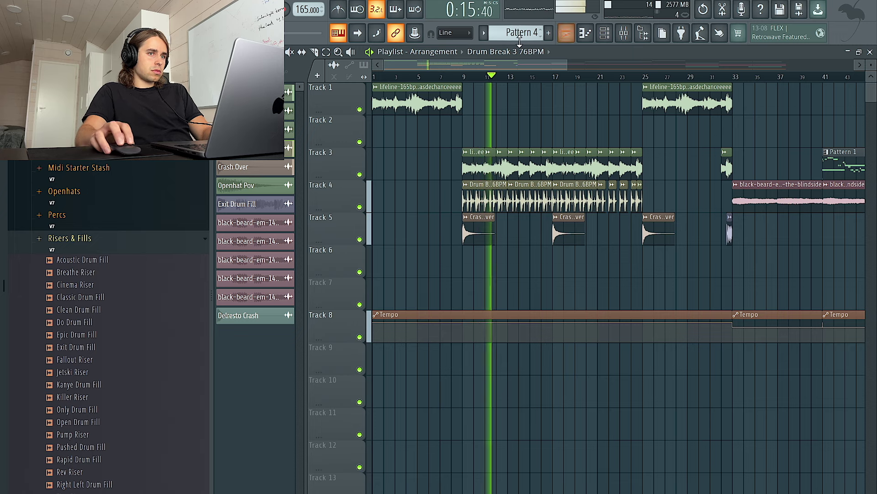
scroll(524, 37, down, 1)
click(467, 261)
right_click(506, 269)
click(585, 39)
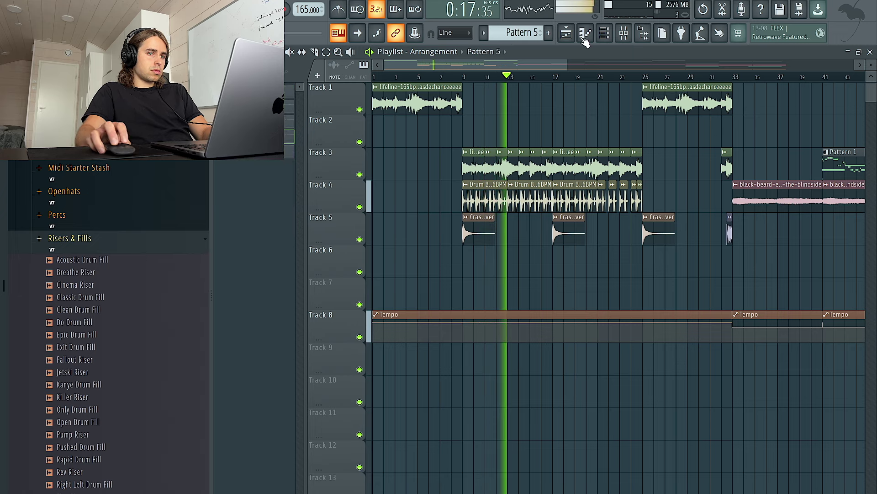
key(space)
scroll(525, 35, down, 6)
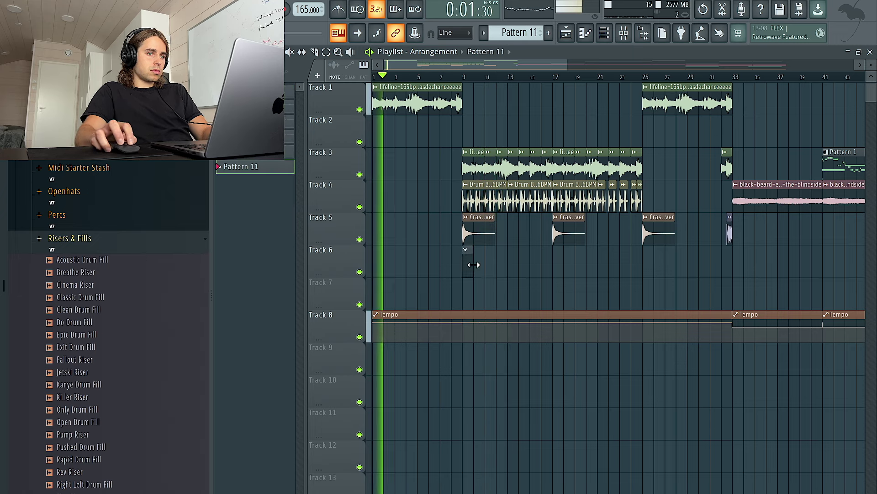
double_click(502, 205)
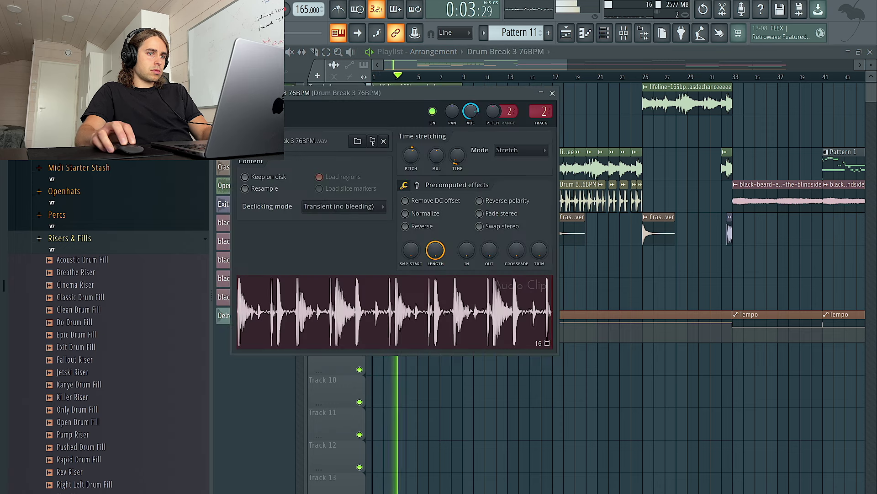
click(552, 93)
Step: Try adding the Hihat Noise sample from the sample library to the Unsorted channels
click(605, 34)
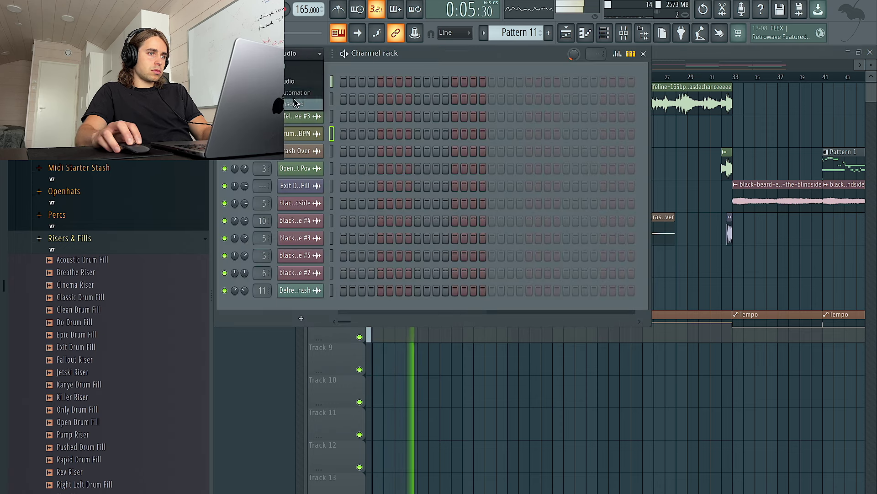
click(295, 104)
scroll(109, 192, up, 10)
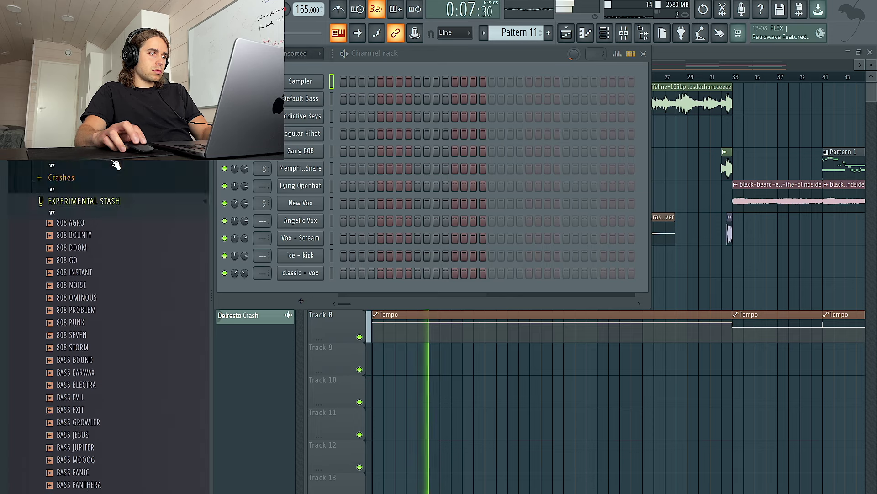
scroll(112, 180, up, 1)
scroll(111, 359, down, 15)
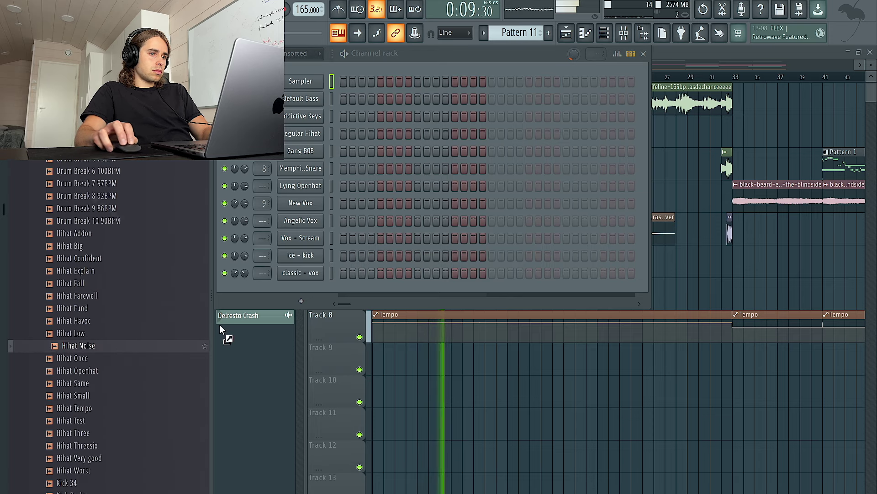
drag(220, 329, 294, 296)
right_click(320, 288)
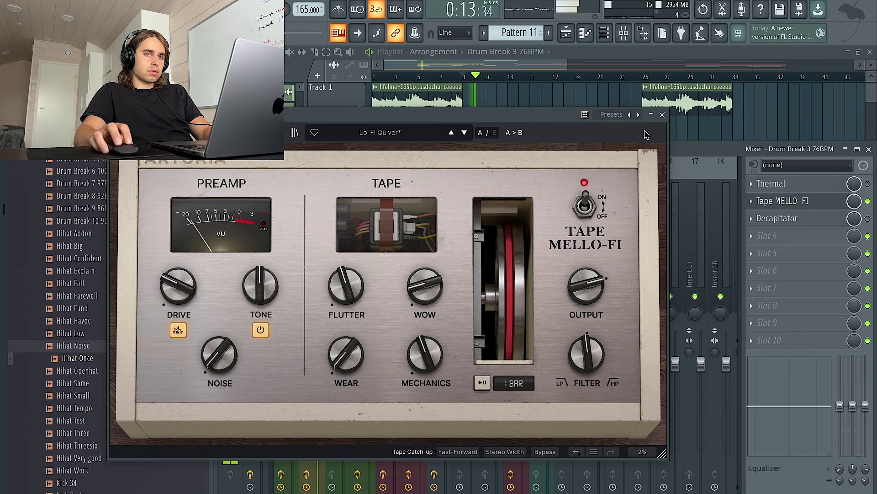
Step: Check the Tape MELLO-FI effect on the drum break's mixer track and review the playlist up to bar 97
click(663, 115)
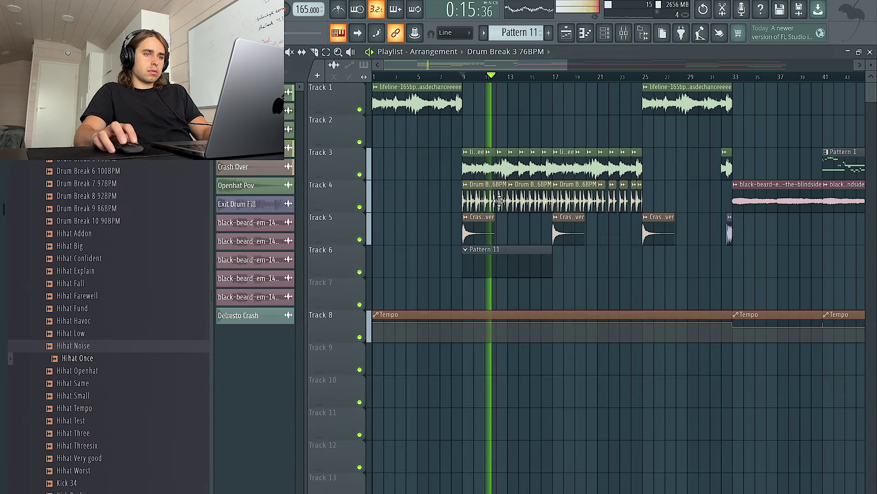
scroll(427, 205, down, 2)
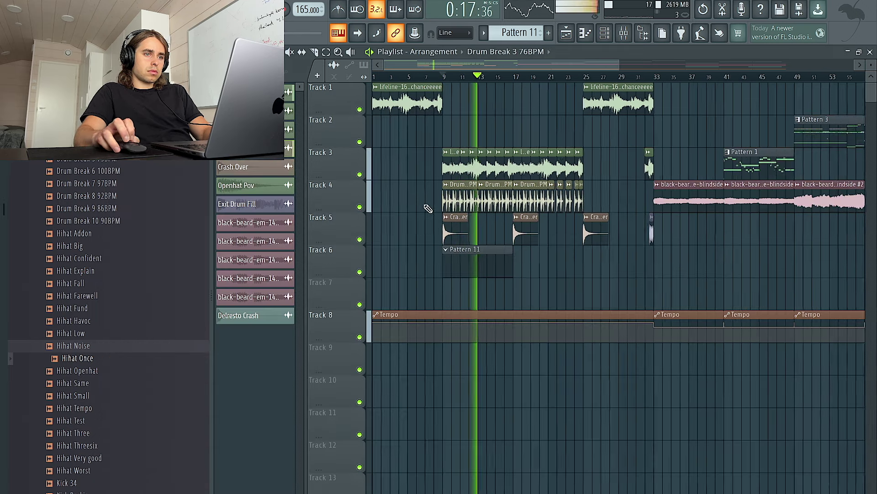
scroll(531, 238, down, 3)
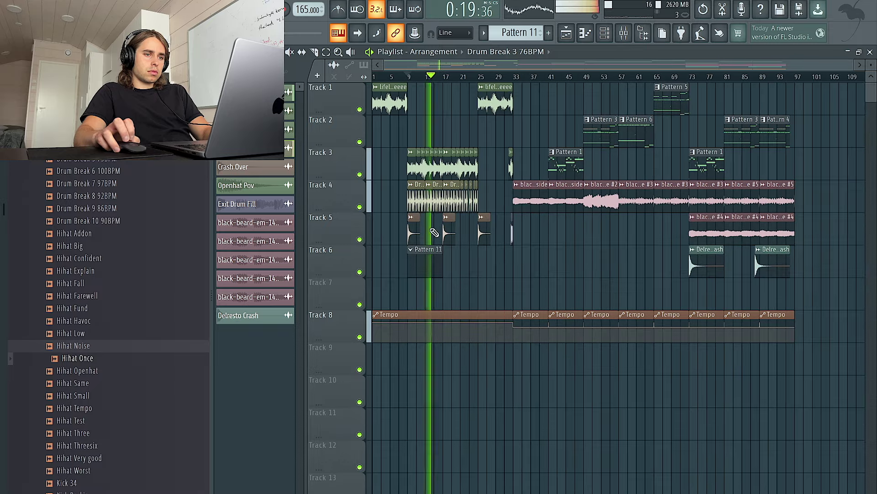
Step: Try an Exit Drum Fill clip on Track 7 just before bar 17
click(531, 238)
scroll(472, 296, up, 4)
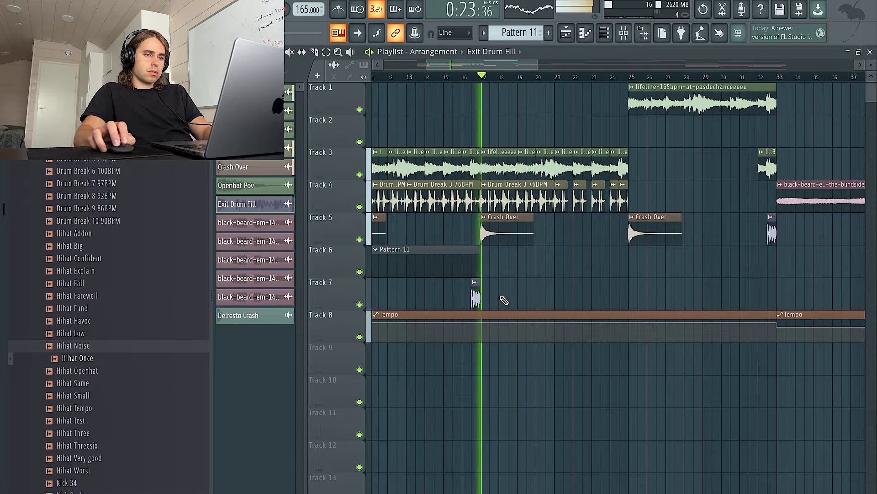
scroll(462, 280, down, 2)
scroll(425, 267, up, 3)
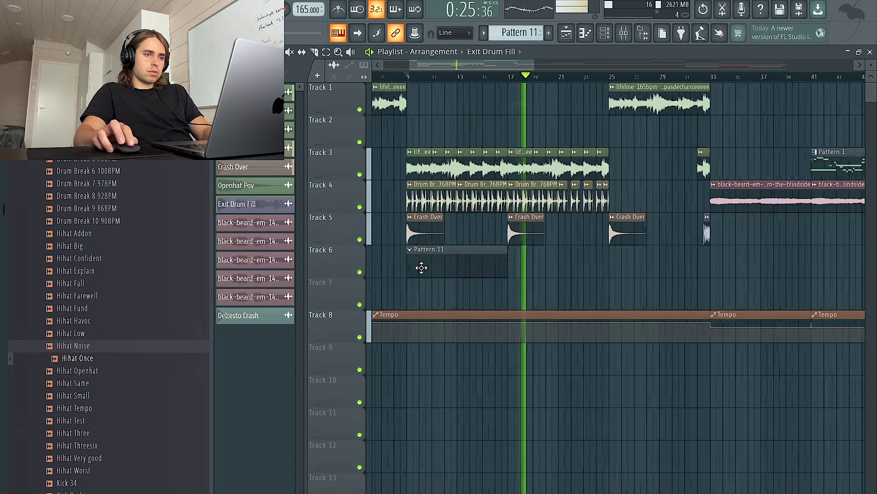
Step: Delete the empty Pattern 11 clip from Track 6
scroll(430, 268, left, 1)
right_click(590, 270)
scroll(467, 267, down, 3)
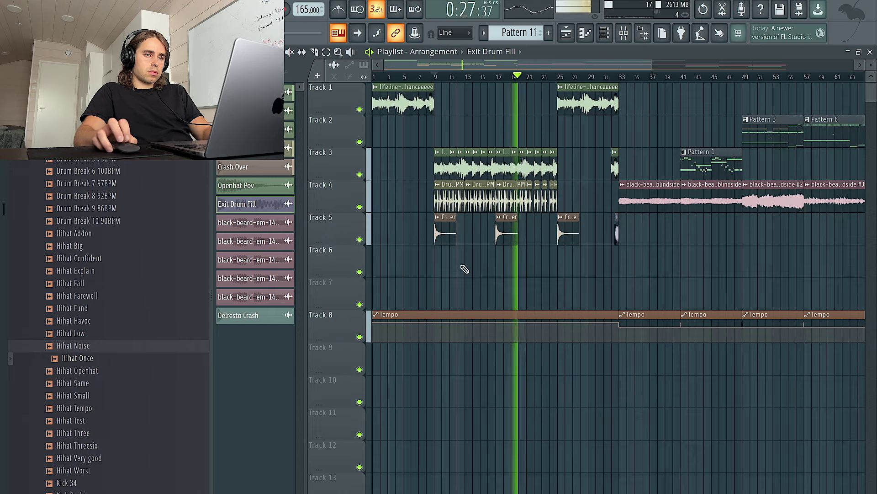
Step: Lengthen the Track 4 Drum Break 3 clip at bar 23 so that it reaches bar 24
scroll(530, 280, down, 3)
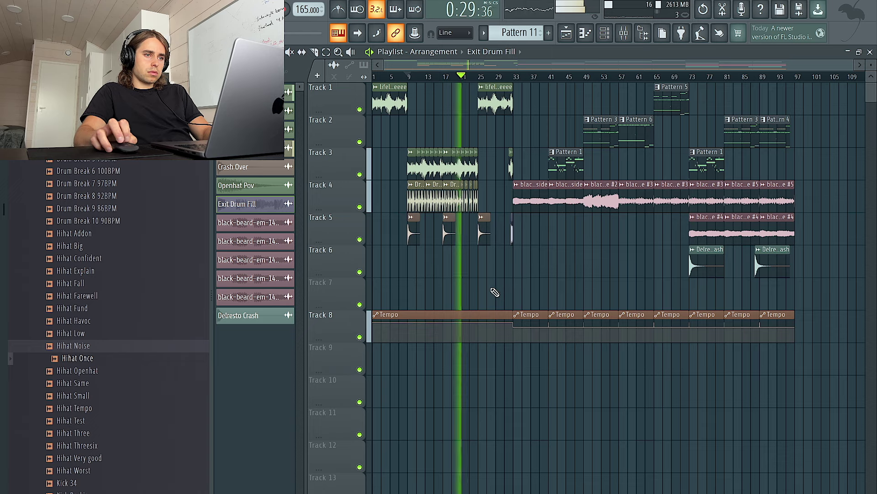
scroll(437, 263, up, 2)
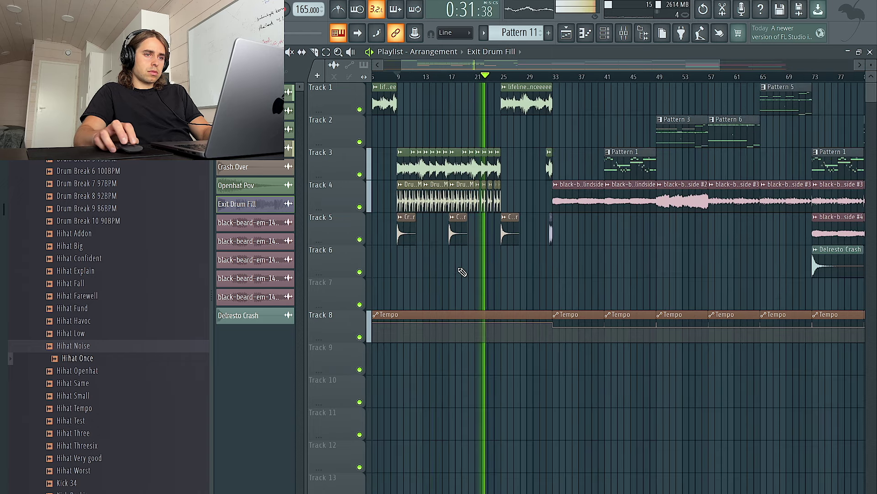
scroll(471, 268, up, 2)
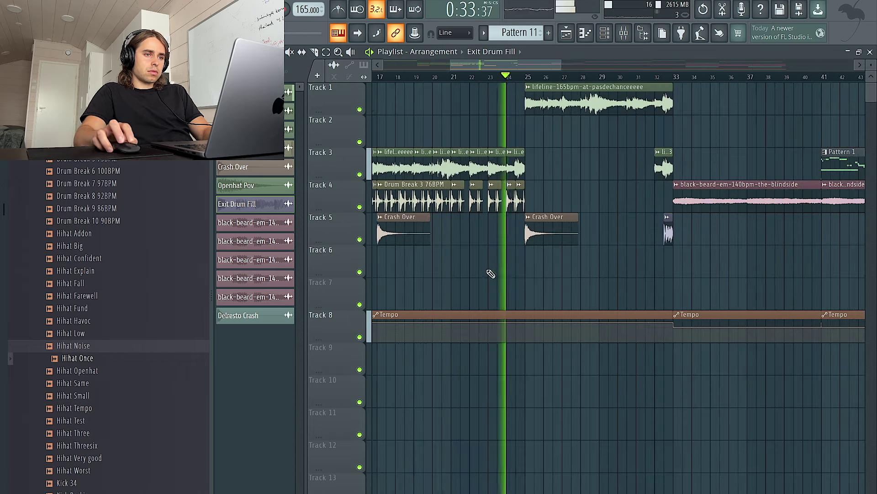
scroll(508, 210, up, 3)
click(508, 186)
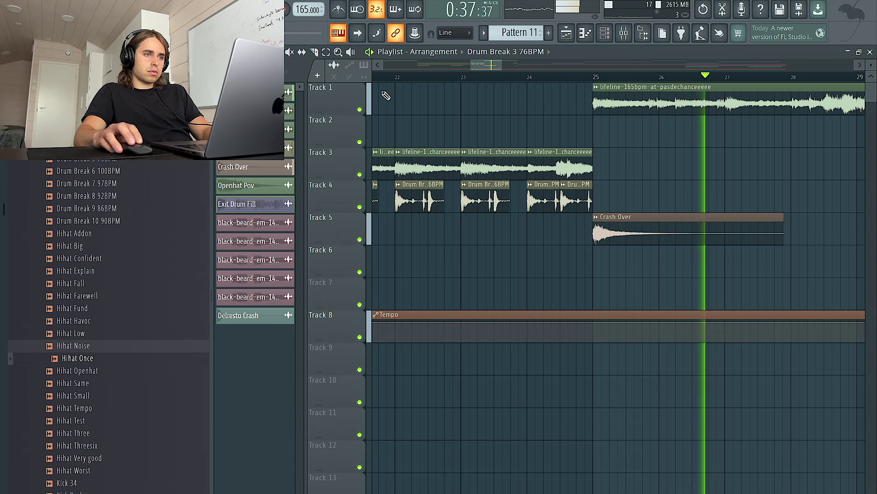
drag(508, 186, 525, 188)
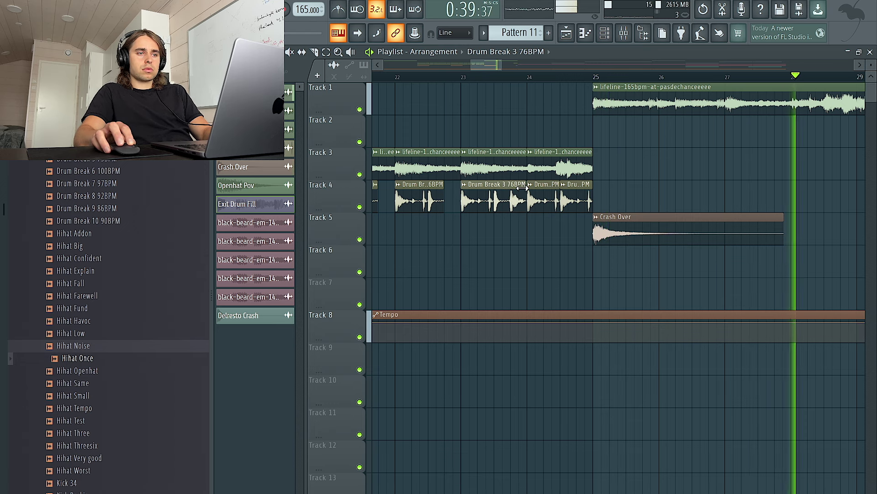
Step: Repeat the Pattern 3 and black-beard #2 clips at bar 57, shifting the following clips eight bars along
scroll(612, 211, down, 3)
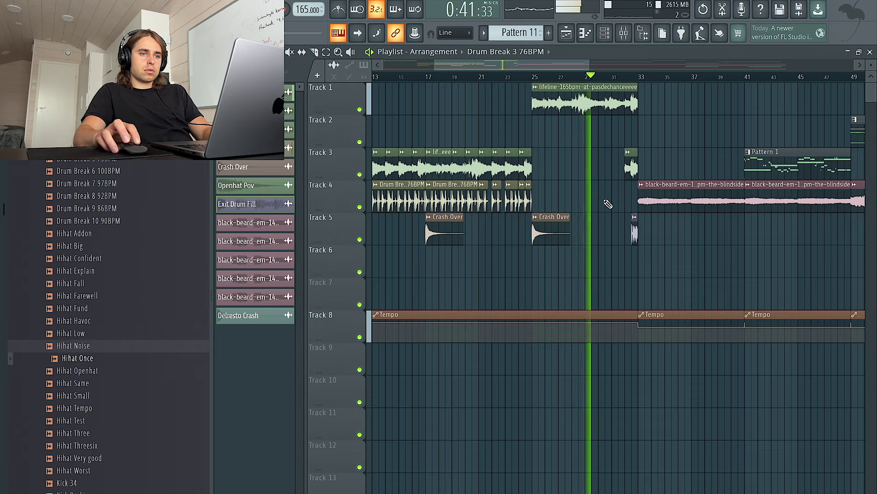
scroll(603, 202, down, 4)
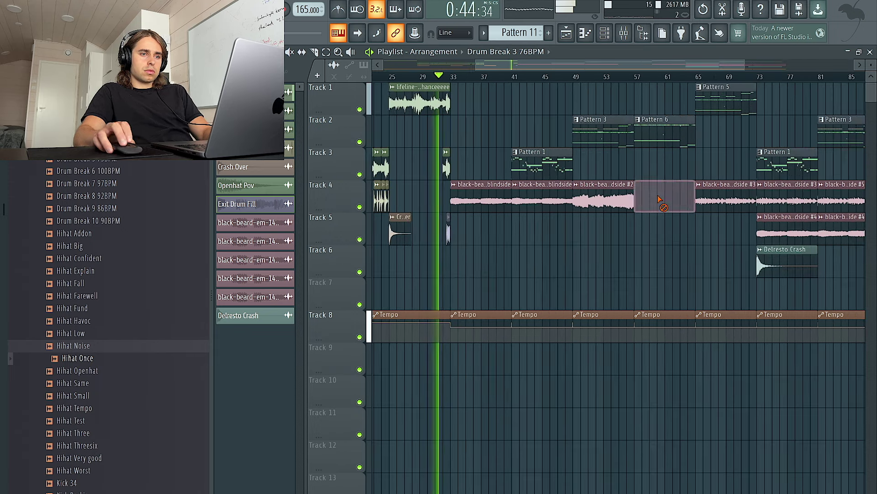
drag(658, 197, 611, 210)
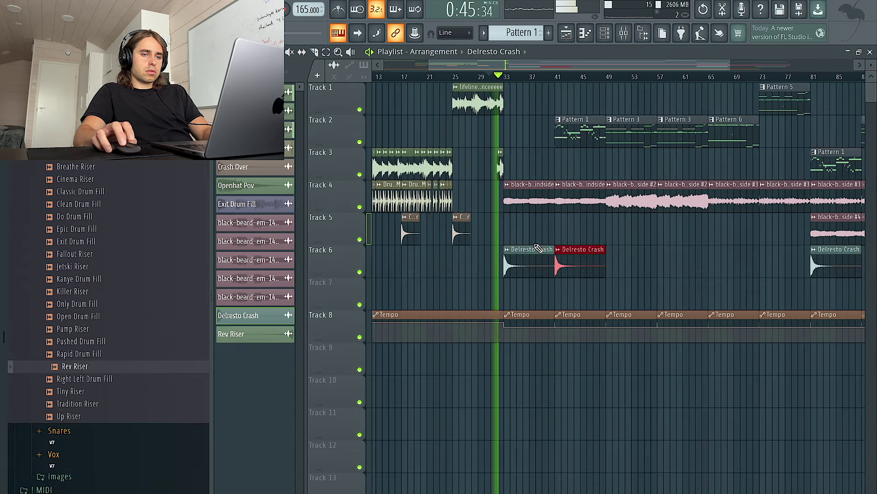
Step: Delete the Track 6 Delresto Crash at bar 33, keeping the one at bar 41
right_click(538, 249)
scroll(537, 254, down, 3)
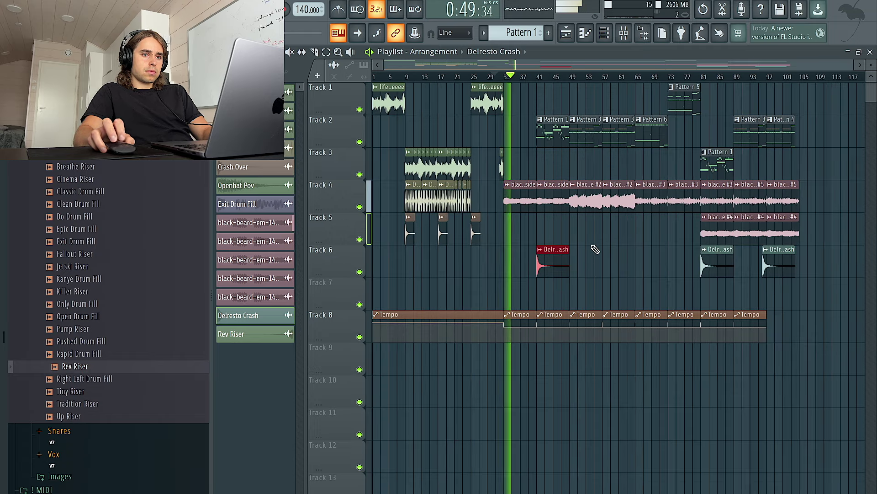
Step: Select the two Pattern 3 clips at bars 49 to 64 and move them from Track 2 down to Track 10
drag(616, 156, 571, 117)
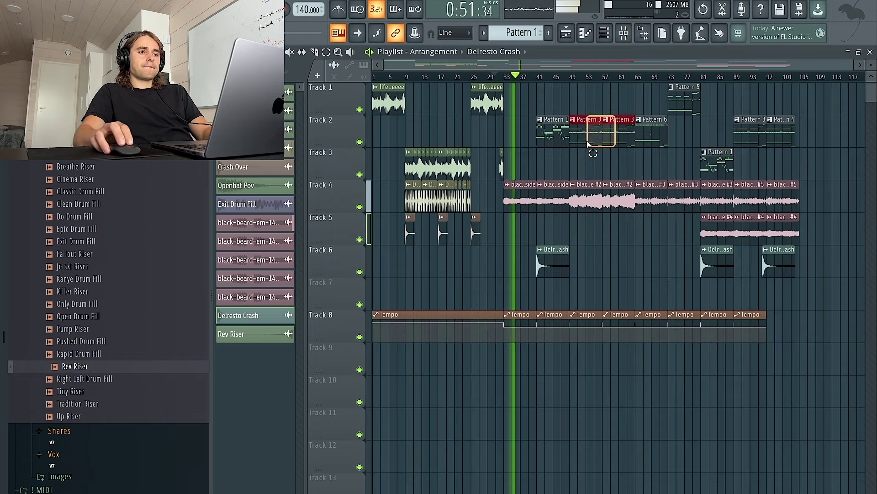
key(shift+Down)
key(shift+Down)
key(shift+Down)
key(shift+Down)
key(shift+Down)
key(shift+Down)
key(shift+Down)
key(shift+Down)
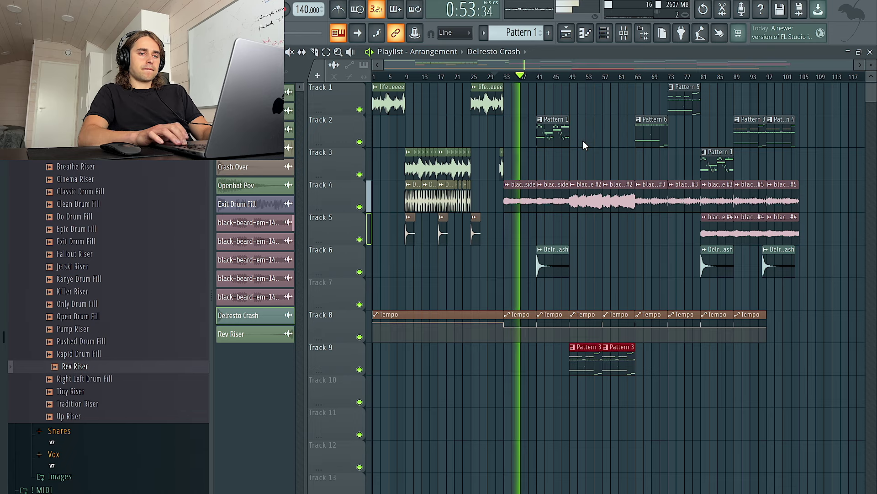
Step: Move all Tempo clips from Track 8 up to Track 7, and the Pattern 1 clip at bar 41 from Track 2 to Track 3
drag(823, 366, 419, 307)
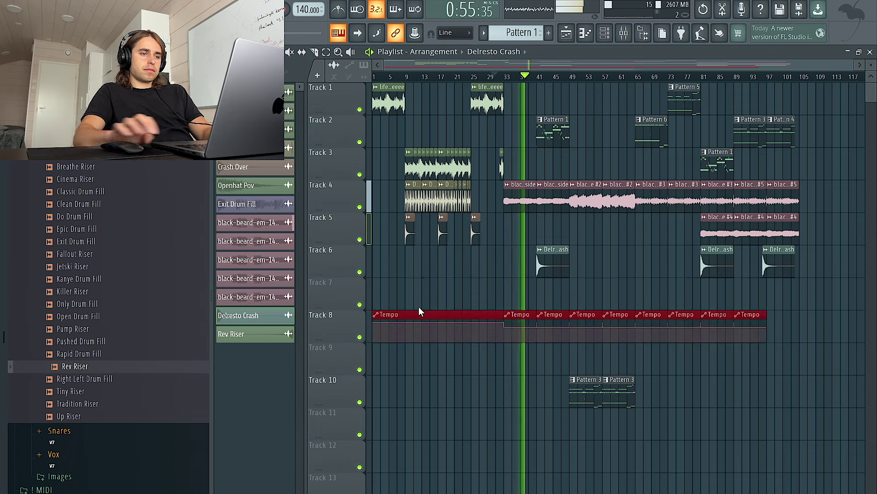
key(shift+Up)
drag(586, 144, 543, 129)
key(shift+Down)
key(shift+Down)
key(shift+Down)
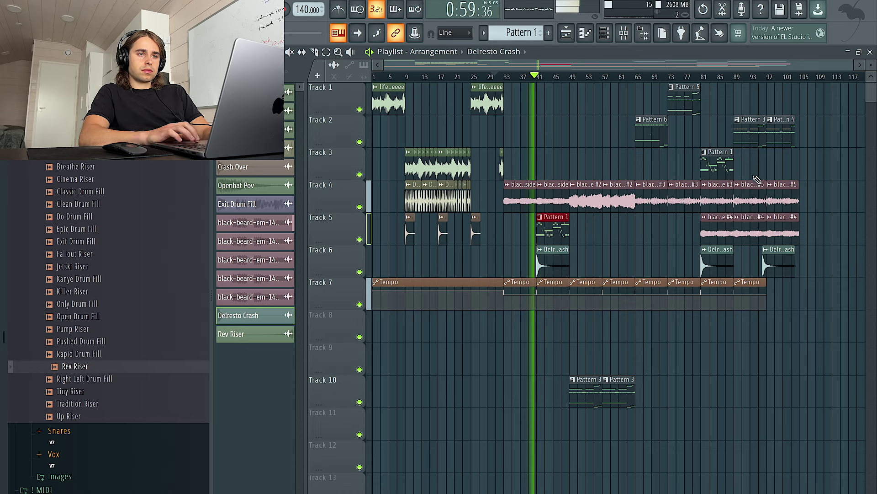
key(shift+Up)
key(shift+Up)
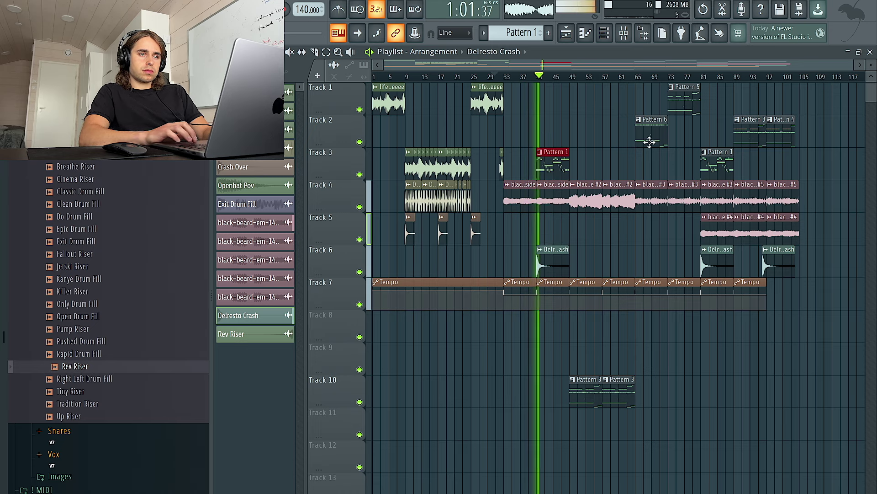
Step: Move the Pattern 6 clip at bar 65 down to Track 9 and the Pattern 5 clip at bar 73 down to Track 8
drag(649, 142, 647, 95)
key(shift+Down)
key(shift+Down)
key(shift+Down)
key(shift+Down)
key(shift+Down)
key(shift+Down)
key(shift+Down)
key(shift+Down)
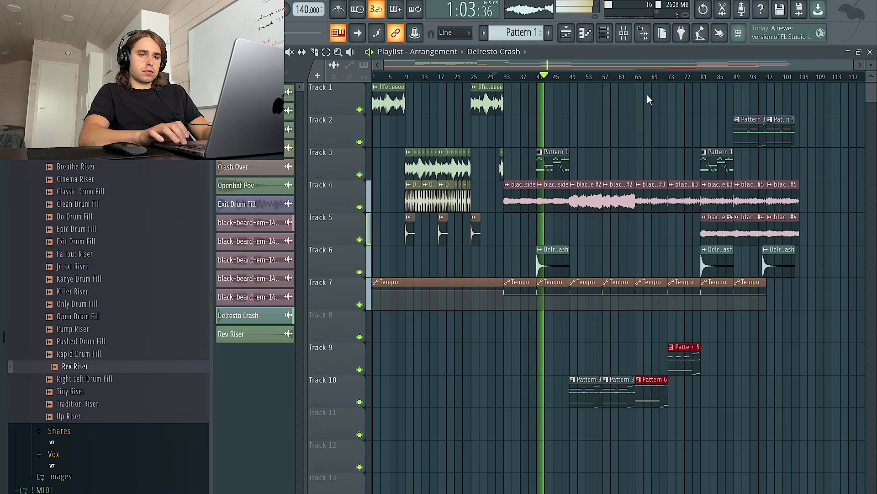
key(shift+Up)
Step: Move the Pattern 3 and Pattern 4 clips at bars 89 to 103 from Track 2 down to Track 10
click(753, 120)
key(shift+Down)
key(shift+Down)
key(shift+Down)
key(shift+Down)
key(shift+Down)
key(shift+Down)
key(shift+Down)
key(shift+Down)
click(732, 164)
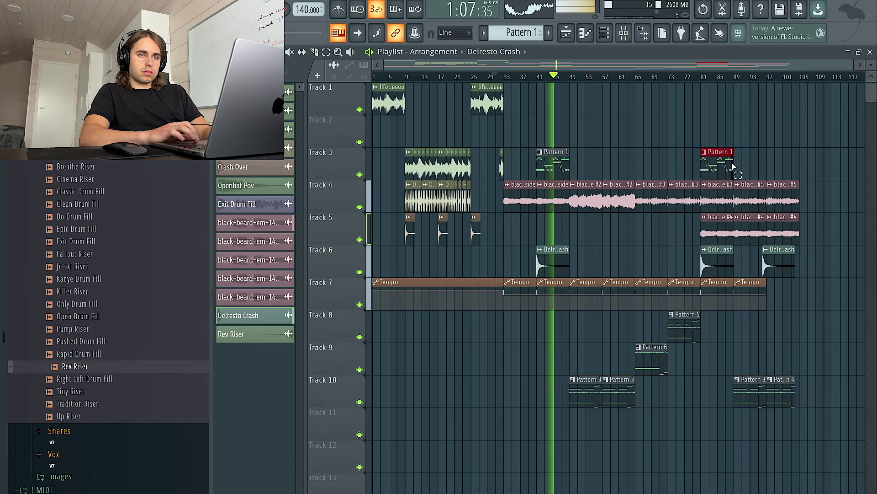
Step: Try placing a Rev Riser clip on Track 5 at about bar 44
scroll(620, 151, up, 3)
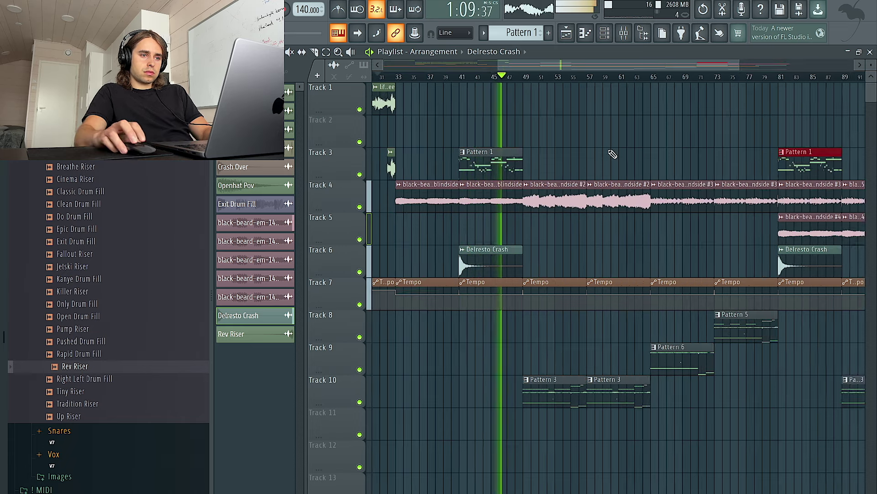
scroll(625, 157, left, 3)
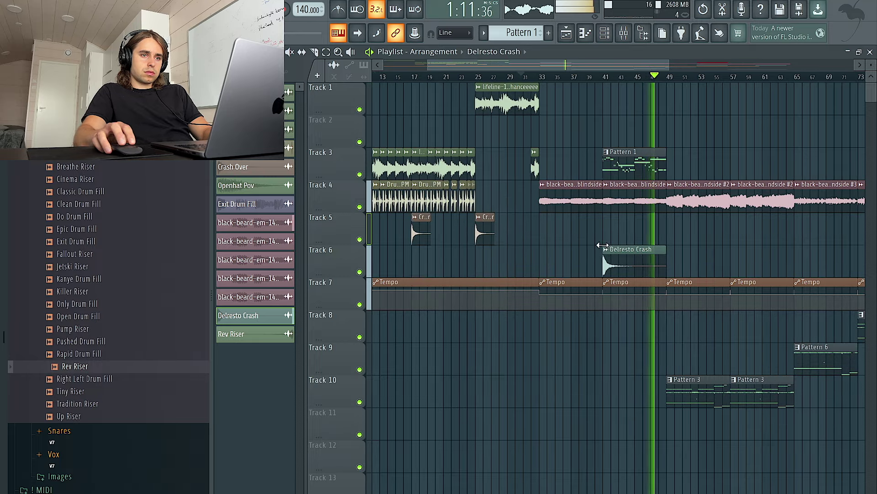
click(272, 338)
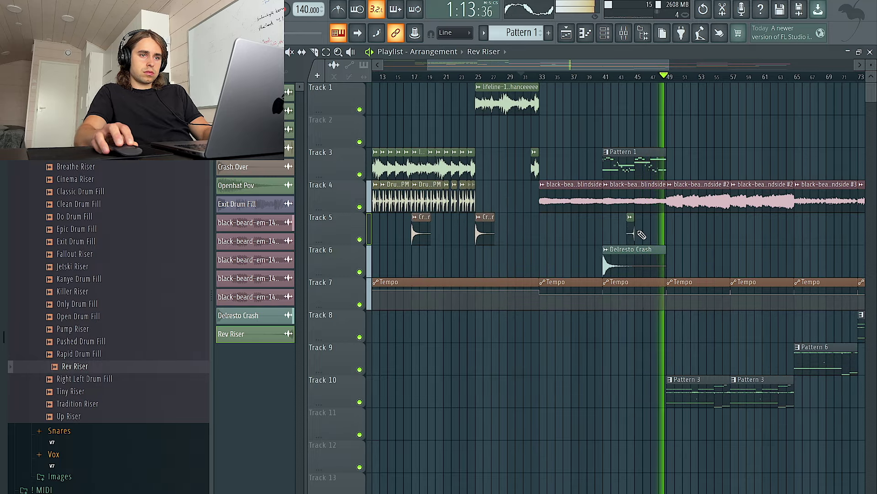
scroll(630, 238, up, 2)
scroll(624, 241, down, 4)
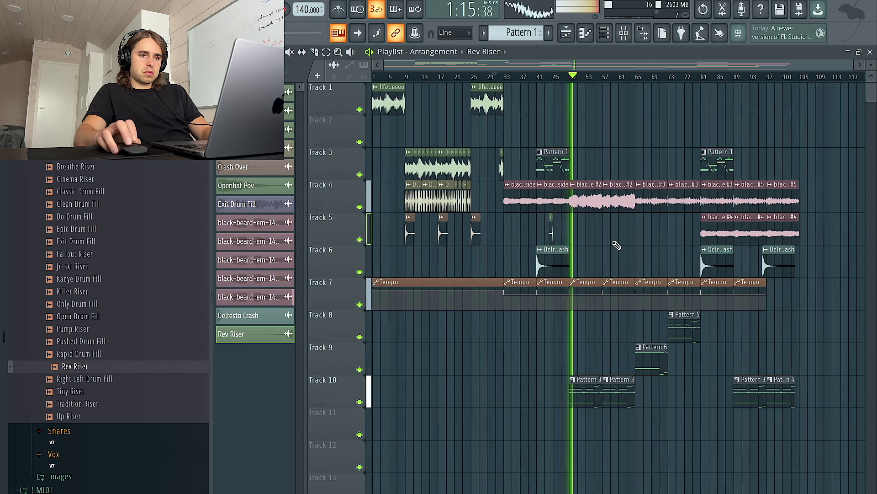
scroll(588, 245, up, 2)
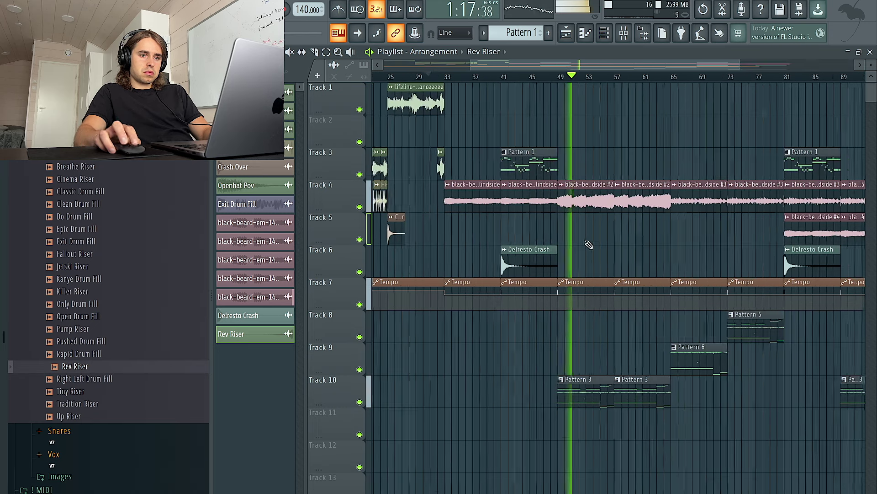
Step: Shift the Pattern 3, black-beard #2 and Tempo clips of bars 49 to 64 out to bar 105
scroll(662, 413, down, 2)
drag(645, 400, 845, 210)
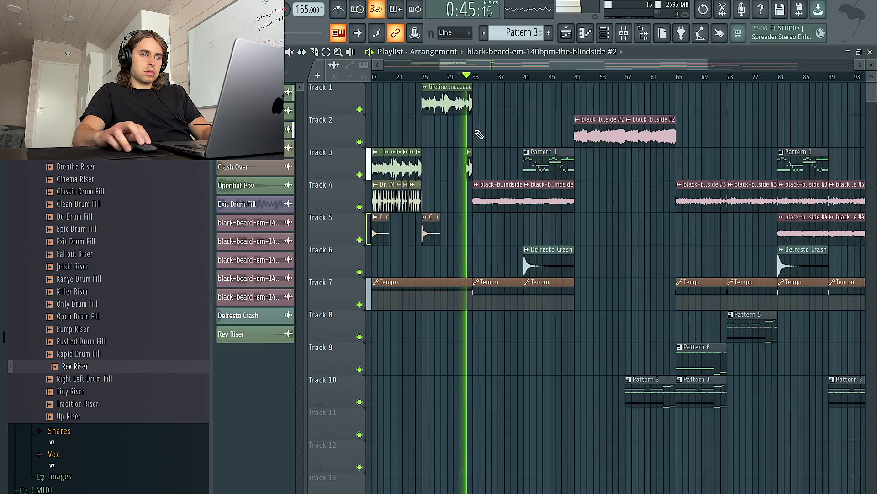
Step: Replace the Track 4 black-beard clips at bars 33 and 41 with black-beard #2 clips on Track 2
click(478, 133)
right_click(493, 199)
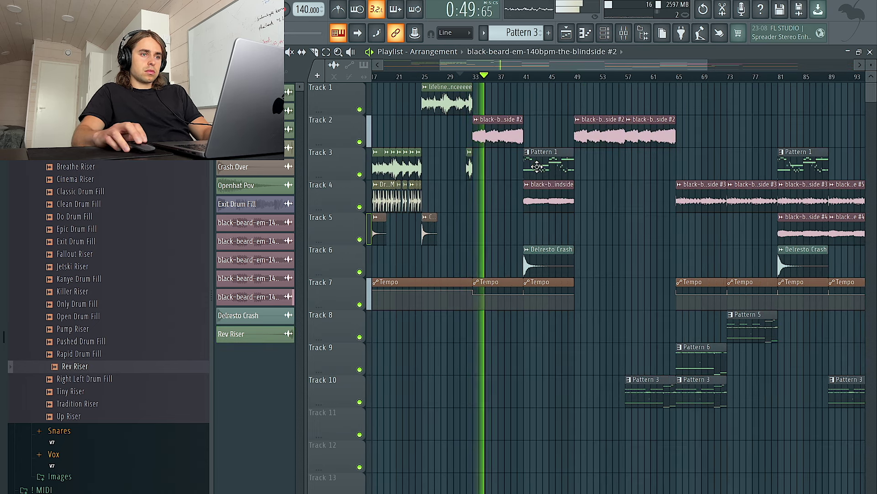
drag(733, 394, 658, 408)
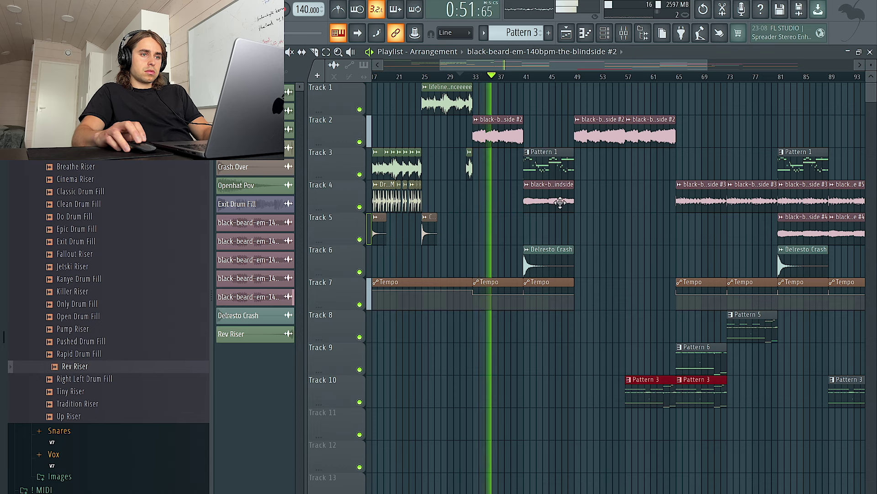
click(539, 136)
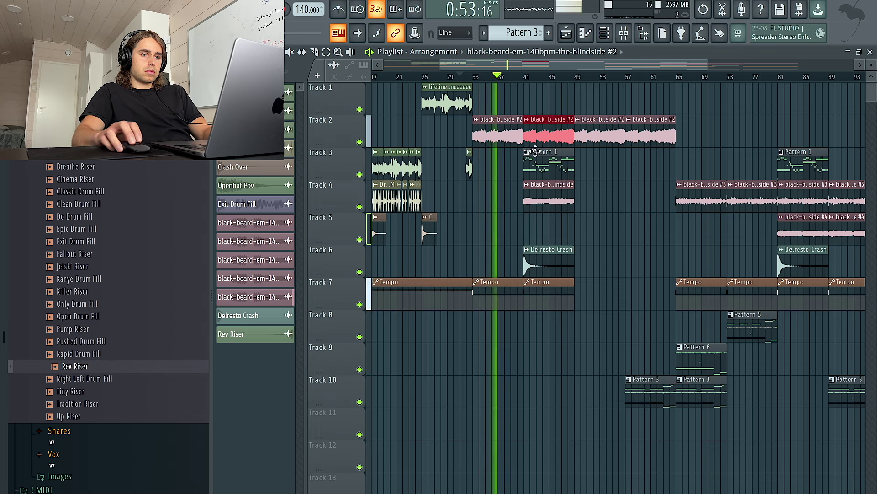
right_click(546, 203)
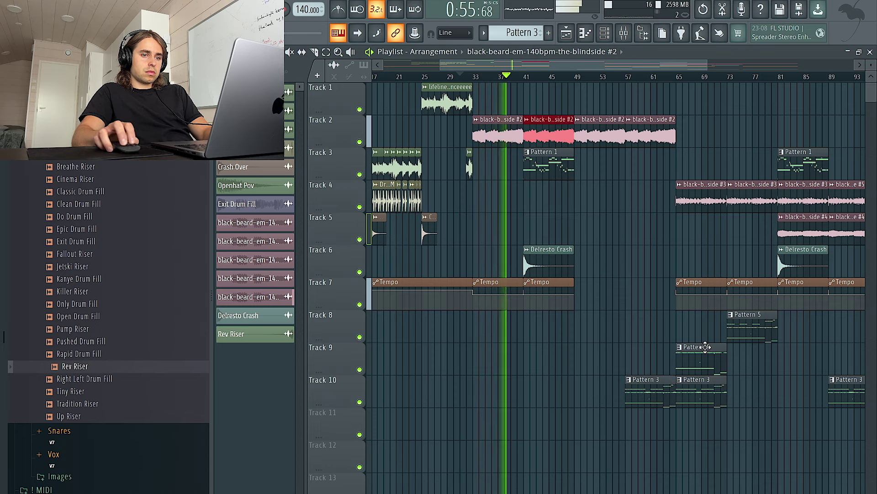
Step: Move the two Pattern 3 clips at bar 57 on Track 10 eight bars earlier, starting at bar 49
click(649, 393)
drag(649, 392, 598, 392)
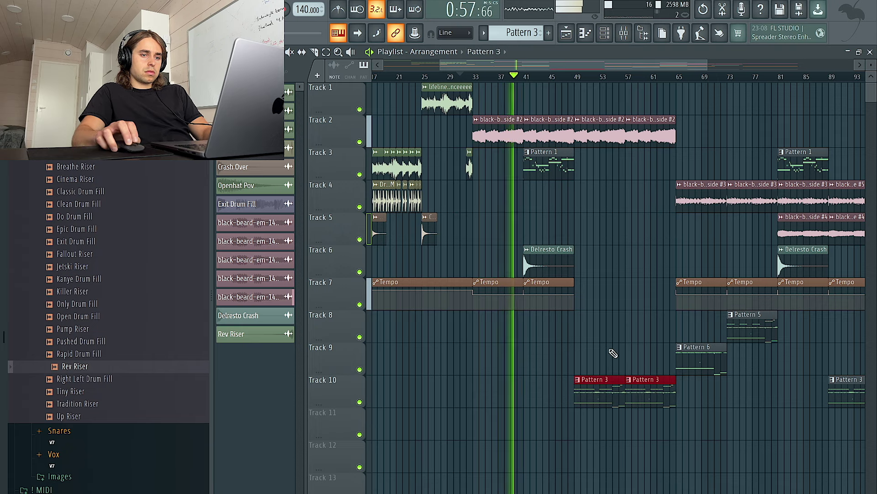
scroll(616, 347, down, 2)
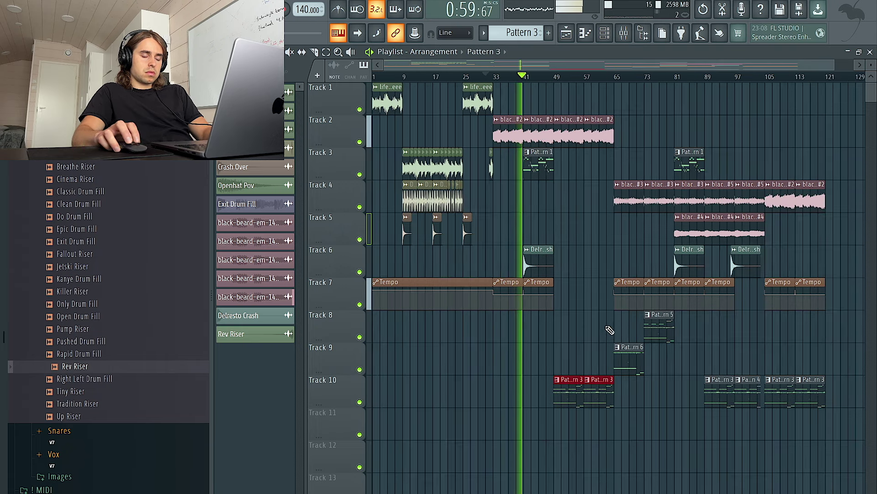
Step: Delete the Track 6 Delresto Crash at bar 41, and undo the deletion
scroll(509, 309, up, 4)
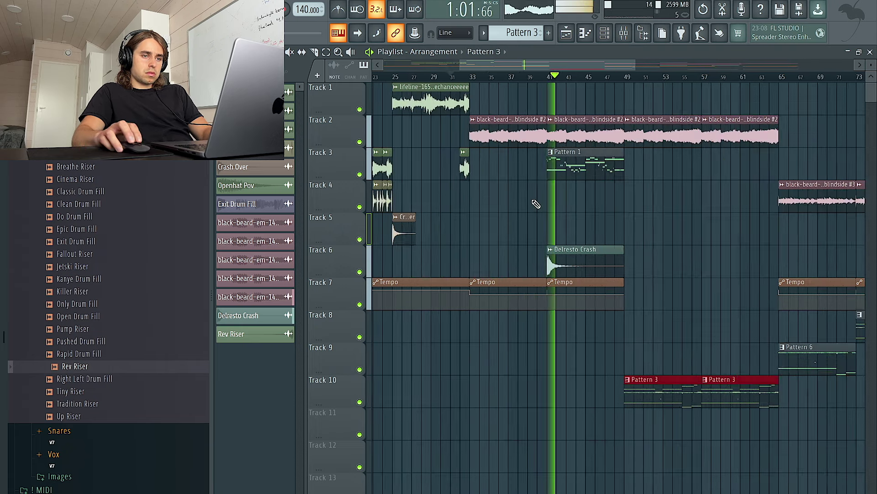
scroll(535, 202, down, 3)
right_click(549, 261)
key(ctrl+z)
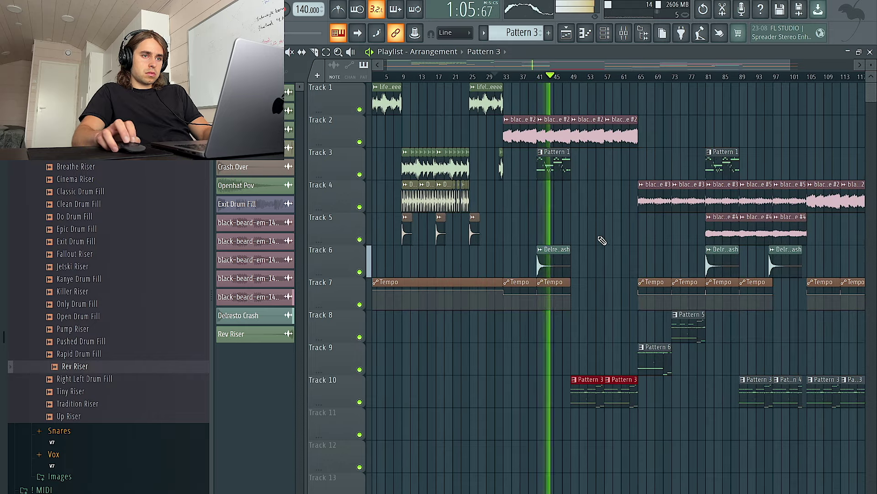
Step: Repeat the Track 7 Tempo clip at bar 41 twice to fill bars 49 to 64
scroll(599, 236, up, 2)
scroll(539, 171, down, 1)
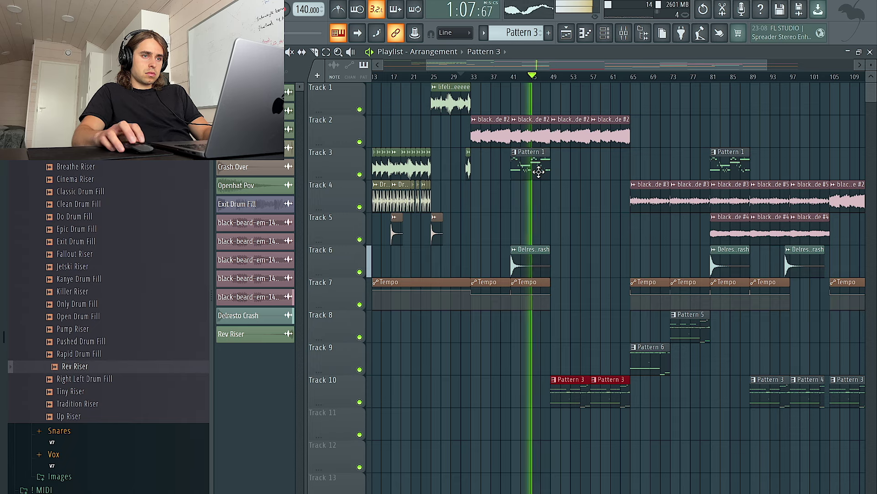
drag(578, 300, 544, 296)
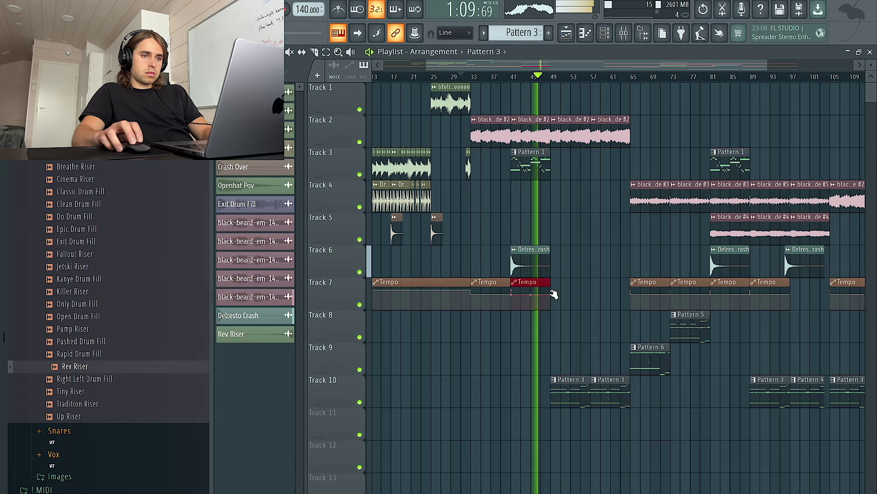
key(ctrl+b)
key(ctrl+b)
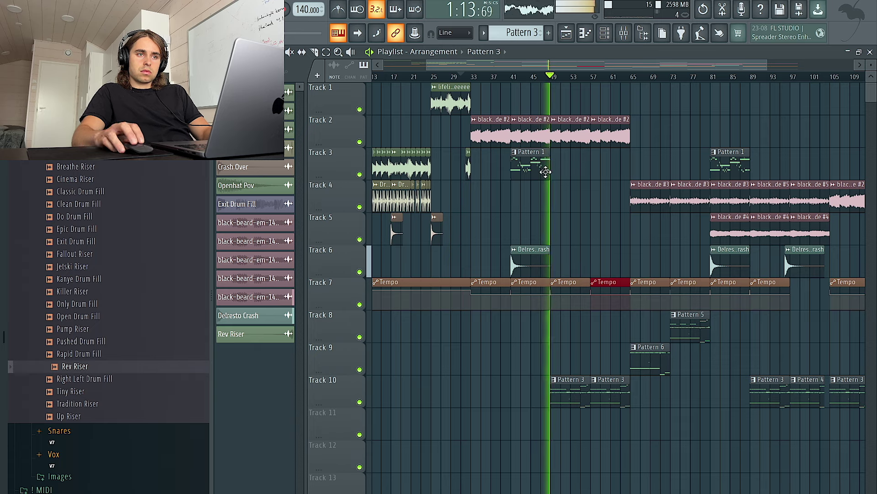
Step: Make the Pattern 3 clip at bar 49 on Track 10 unique
key(F6)
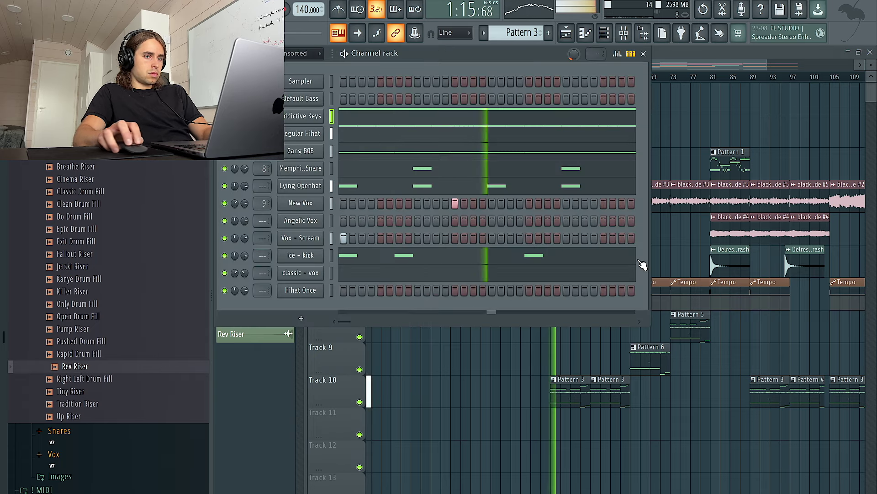
click(555, 380)
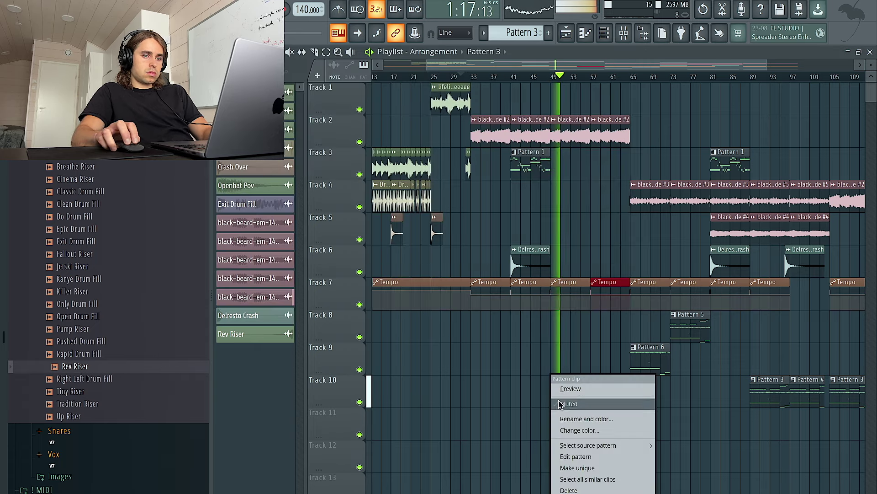
click(585, 467)
Step: Cut the Lying Openhat notes from the unique pattern used at bar 49
key(F6)
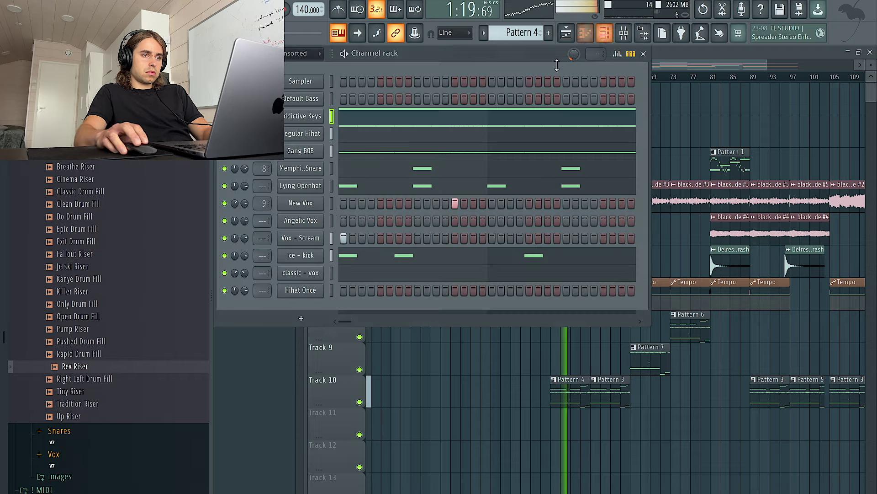
click(332, 186)
key(ctrl+x)
key(F6)
scroll(601, 413, up, 2)
scroll(576, 404, down, 1)
scroll(575, 404, up, 2)
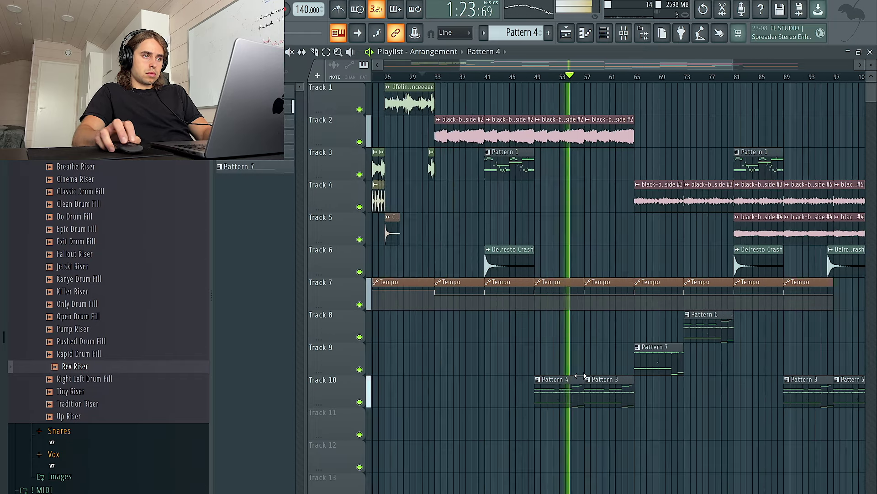
Step: Move the Pattern 6 clip at bar 73 up beside Pattern 7 on Track 6, and shift both clips up to Track 5
scroll(586, 357, up, 3)
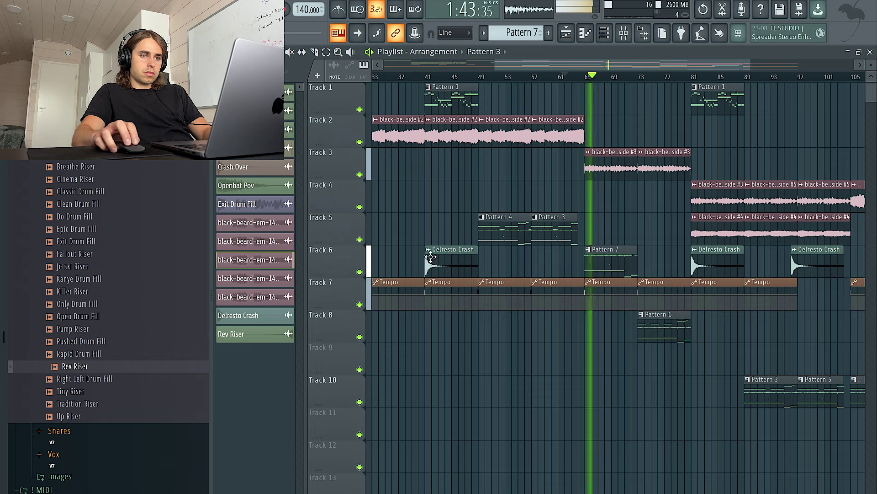
scroll(620, 256, down, 4)
scroll(632, 254, up, 3)
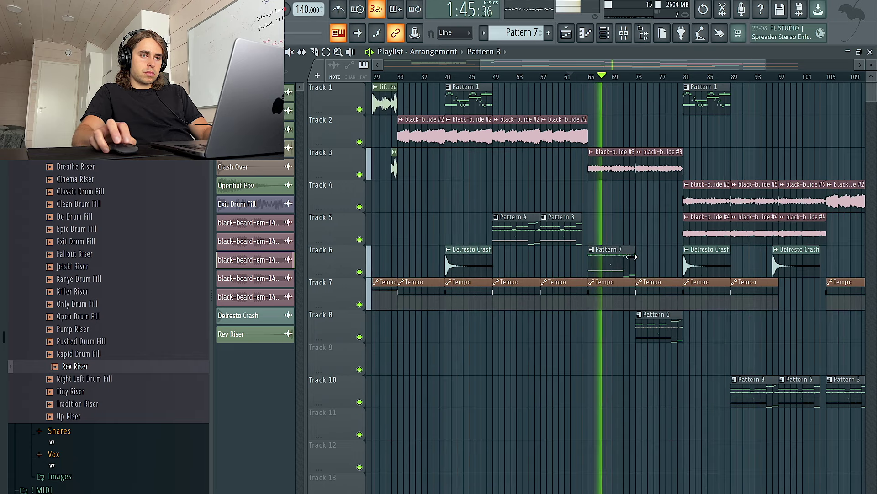
drag(656, 320, 655, 239)
scroll(655, 239, up, 2)
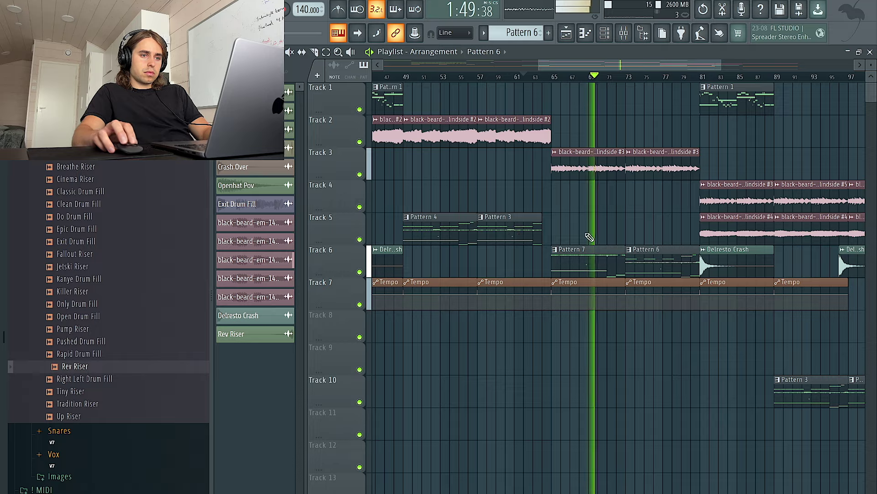
scroll(594, 247, down, 2)
drag(619, 255, 587, 220)
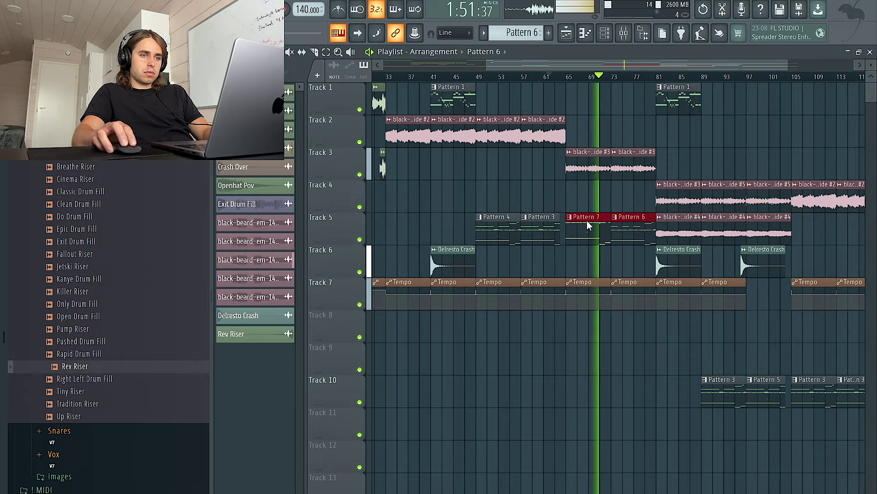
Step: Move the black-beard clips at bars 81 to 104 up one track each, onto Tracks 3 and 4
scroll(658, 221, right, 2)
drag(702, 237, 598, 165)
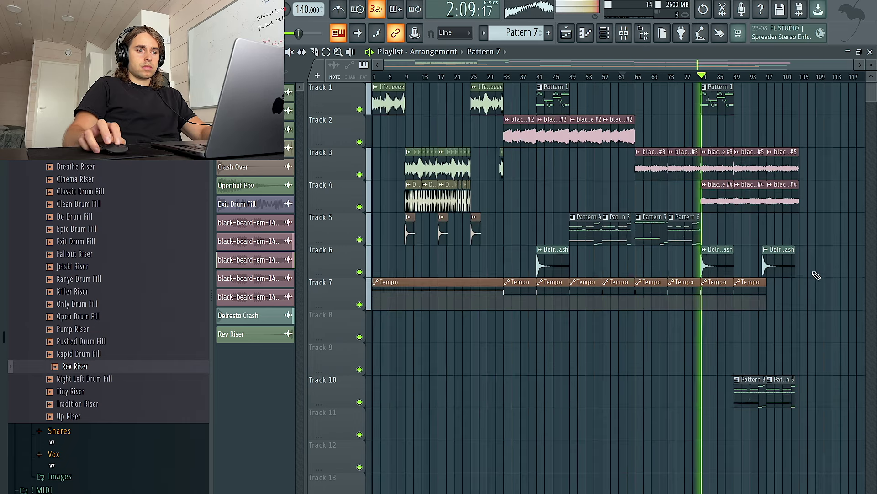
Step: Gather the pattern clips on Track 8, moving those at bars 49 to 80 from Track 5 and those at bars 89 to 103 from Track 10
key(shift+Down)
key(shift+Down)
key(shift+Down)
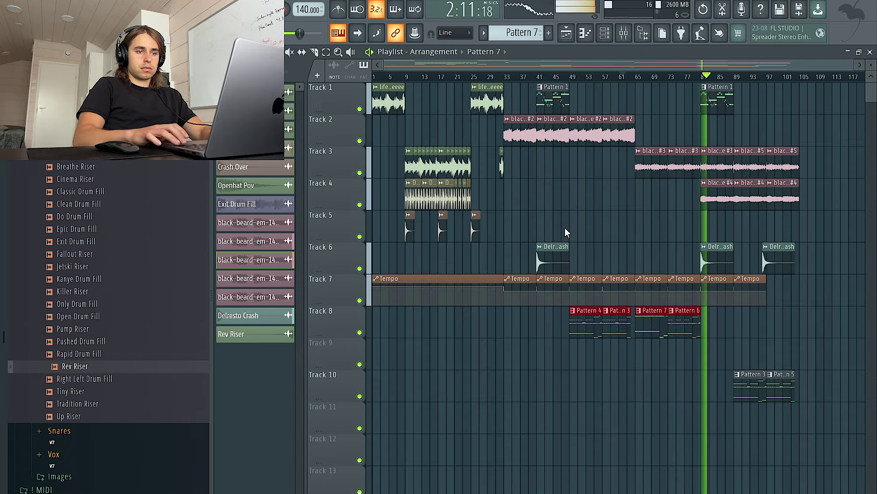
drag(783, 388, 742, 378)
key(shift+Up)
key(shift+Up)
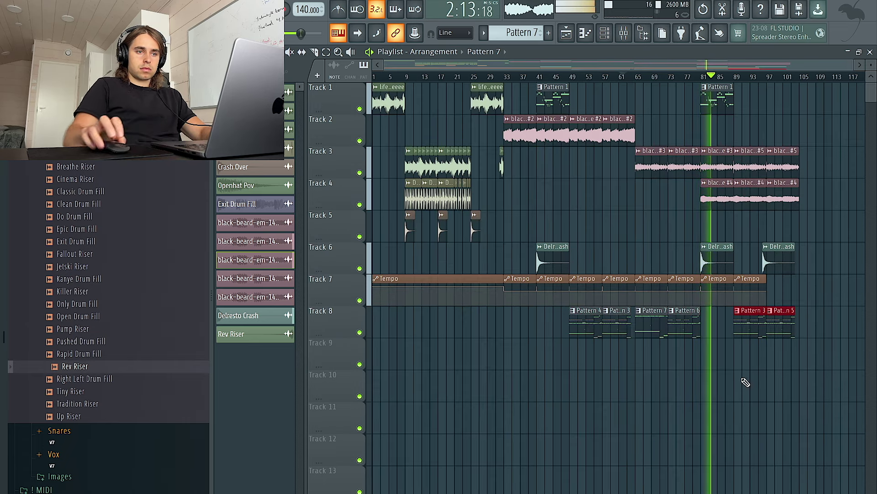
Step: Move all Delresto Crash and Tempo clips up one track, onto Tracks 5 and 6
drag(845, 320, 308, 255)
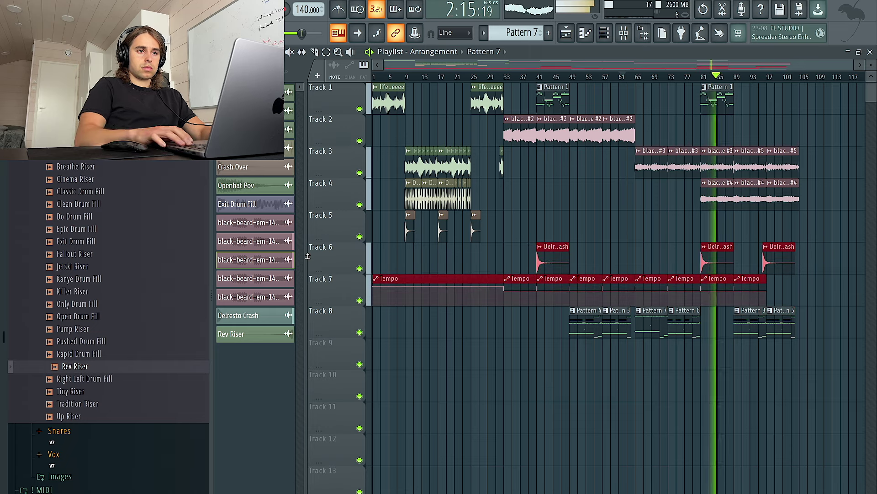
key(shift+Up)
ctrl+click(846, 270)
scroll(838, 260, up, 5)
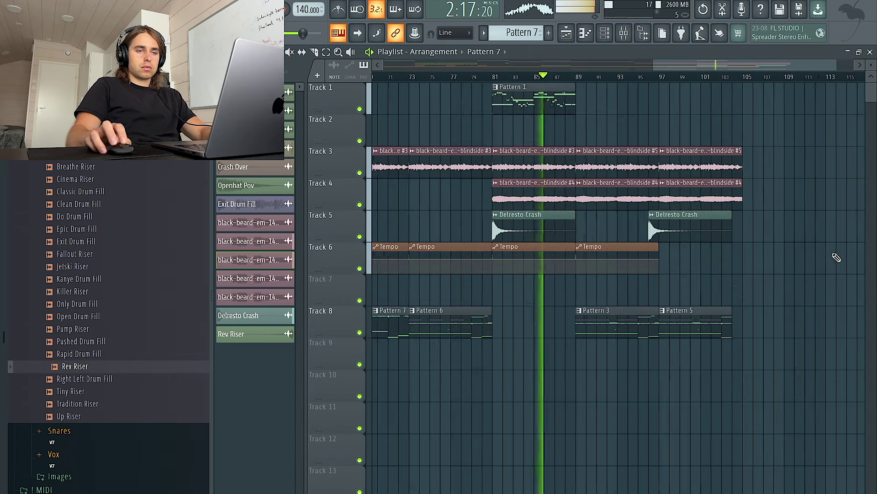
Step: Load the "20Hz + 18kHz cut" preset in Fruity parametric EQ 2 on the black-beard #4 mixer track
click(558, 182)
click(623, 35)
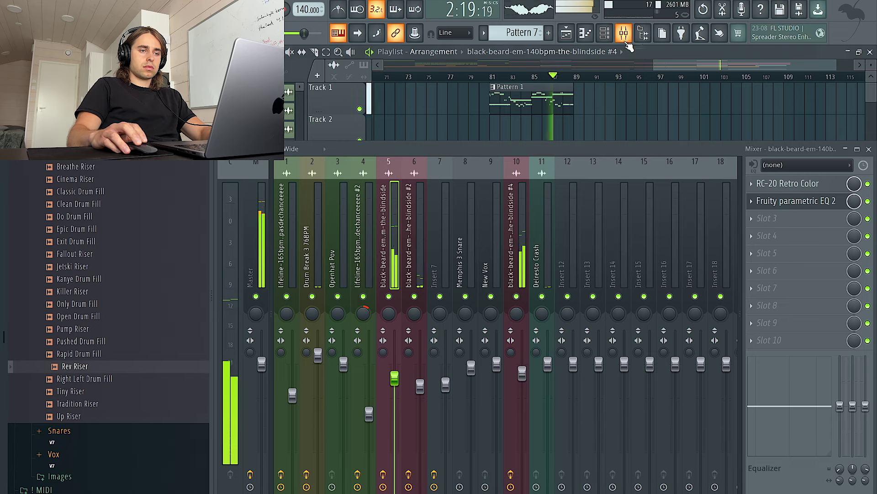
click(525, 283)
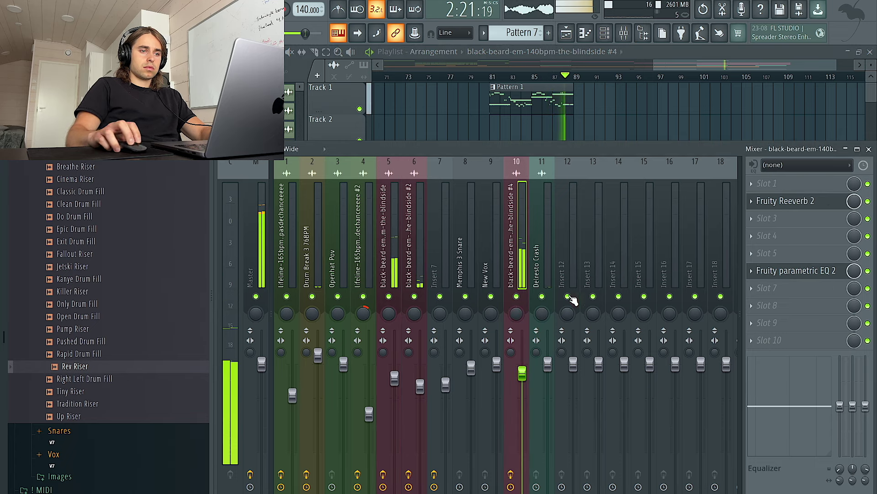
click(812, 271)
click(630, 123)
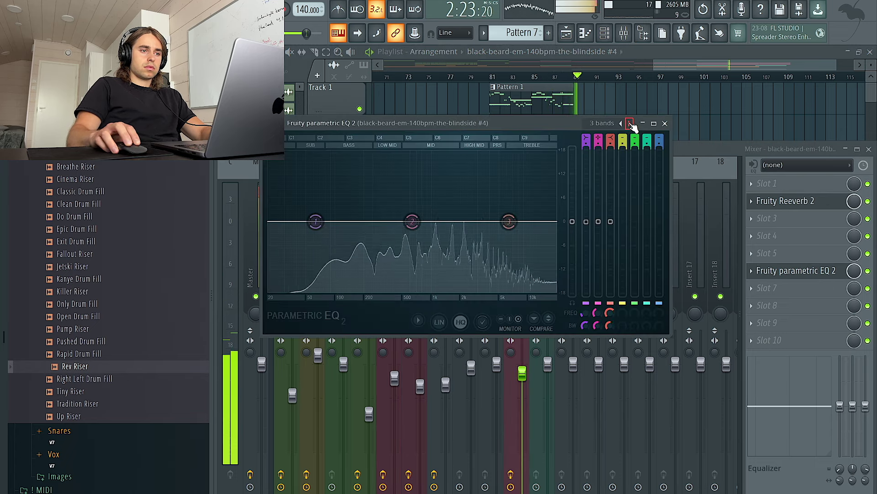
Step: Raise the EQ's low-cut frequency and adjust its high-cut band, and lower the black-beard #4 mixer level
drag(271, 222, 368, 221)
drag(492, 222, 550, 221)
drag(368, 223, 391, 222)
drag(522, 373, 522, 387)
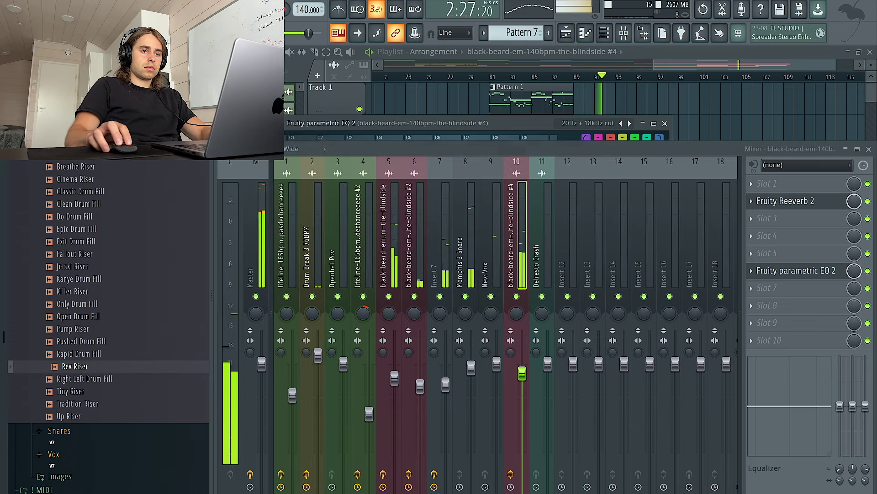
Step: Move the last Delresto Crash clip to start at bar 97, and duplicate the last Tempo clip onto bars 97 to 105
click(733, 142)
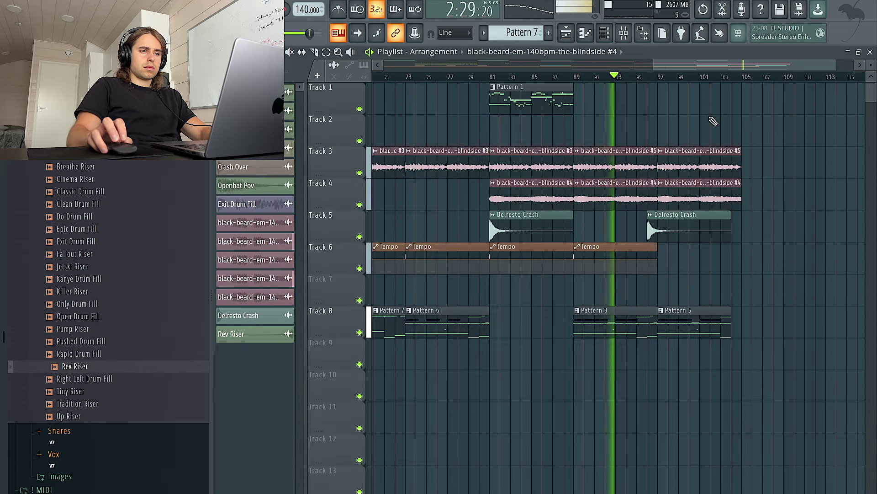
scroll(709, 100, down, 3)
scroll(823, 140, up, 4)
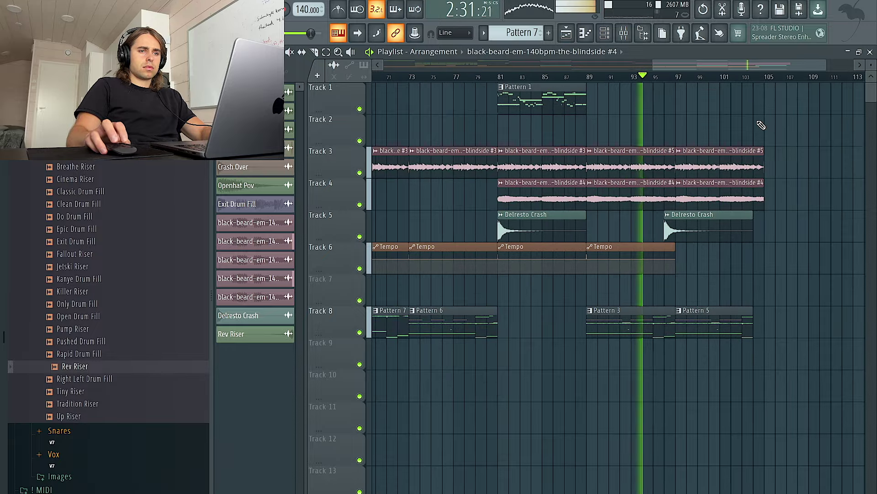
scroll(760, 125, up, 1)
scroll(760, 125, down, 3)
click(754, 231)
scroll(796, 262, up, 2)
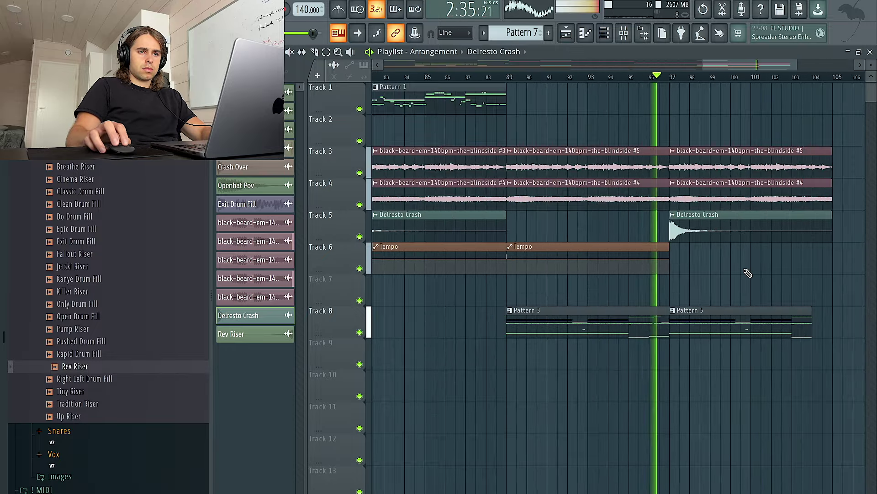
ctrl+click(658, 255)
key(ctrl+b)
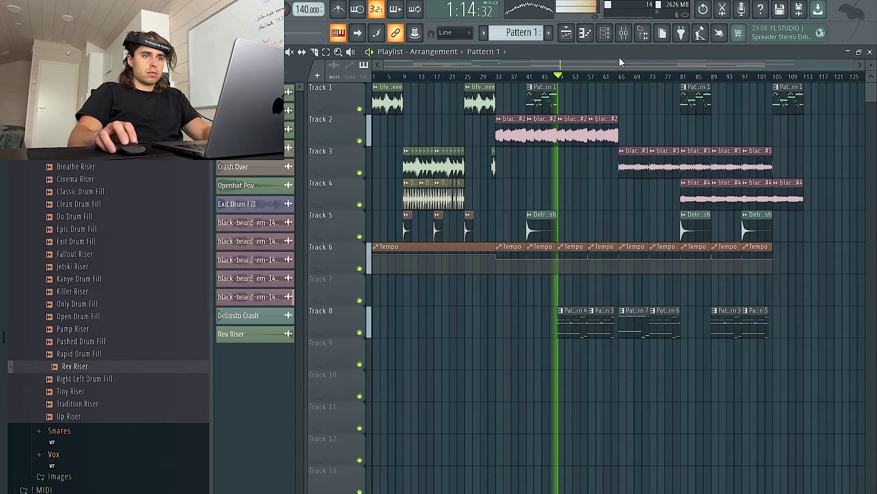
Step: Slightly lower the mixer levels of Regular Hihat and black-beard #2
click(623, 33)
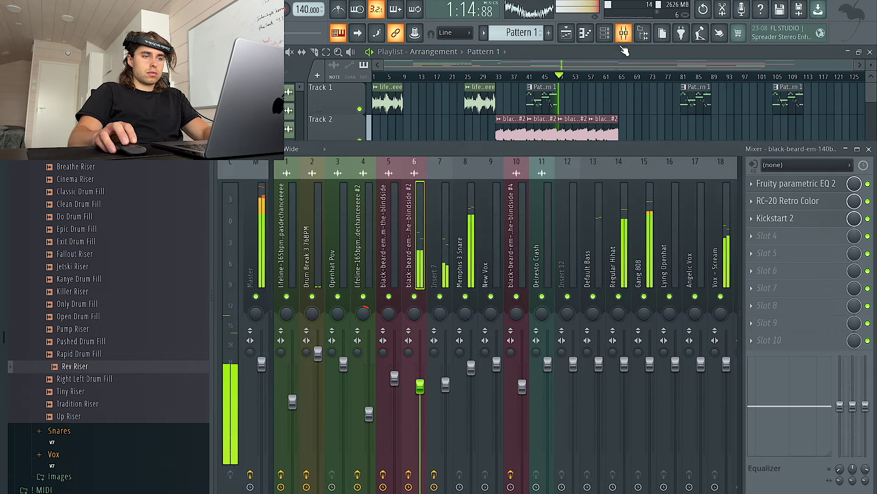
scroll(477, 238, right, 1)
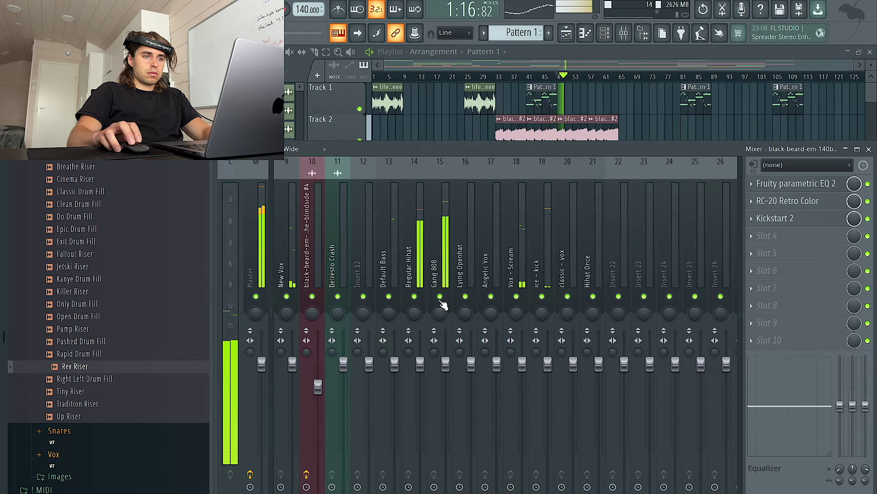
drag(422, 367, 422, 378)
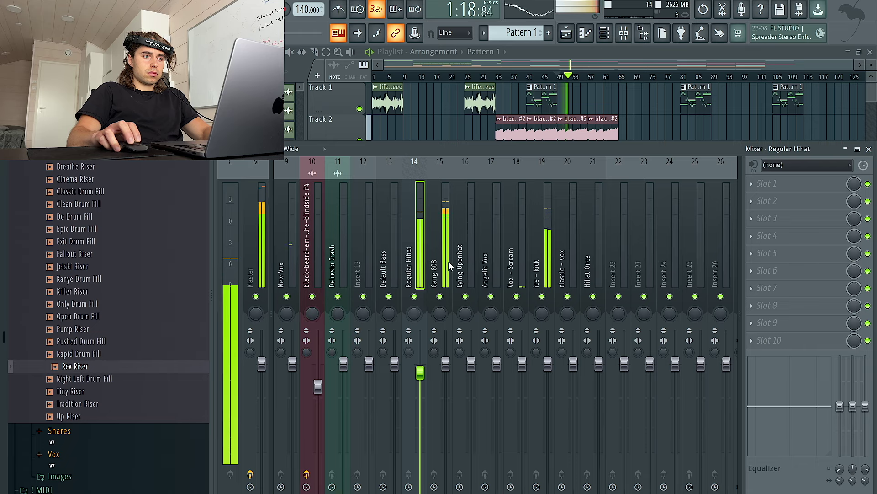
scroll(450, 263, left, 8)
mouse_move(420, 387)
mouse_down()
mouse_move(421, 402)
mouse_move(420, 392)
mouse_up()
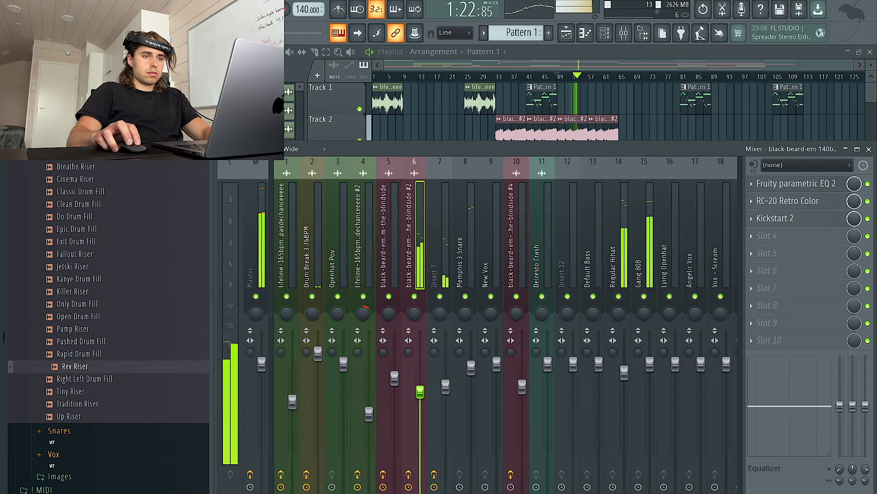
Step: Narrow the stereo separation of the Gang 808 mixer track, and lower the Lying Openhat level
click(650, 365)
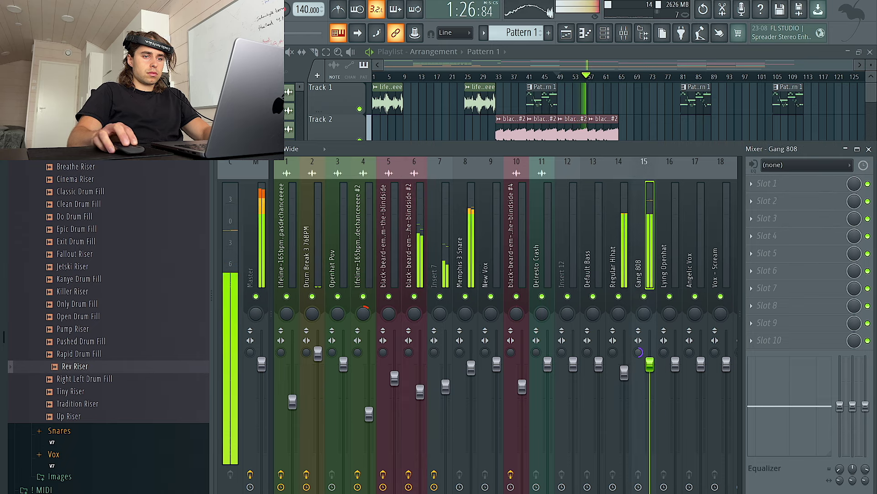
scroll(587, 286, down, 5)
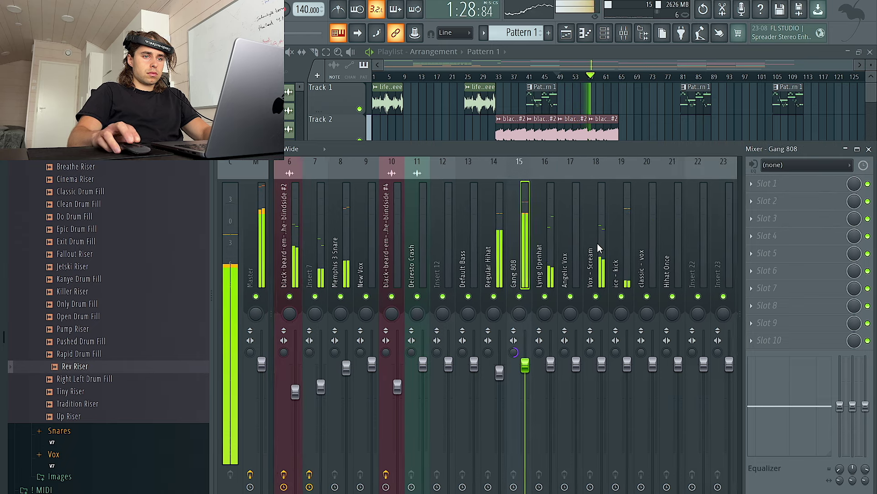
click(547, 364)
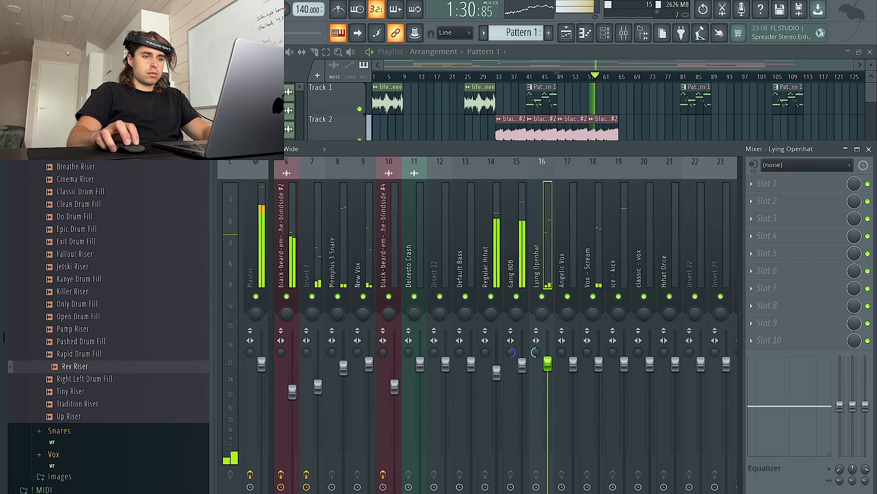
scroll(540, 356, down, 5)
scroll(537, 361, up, 2)
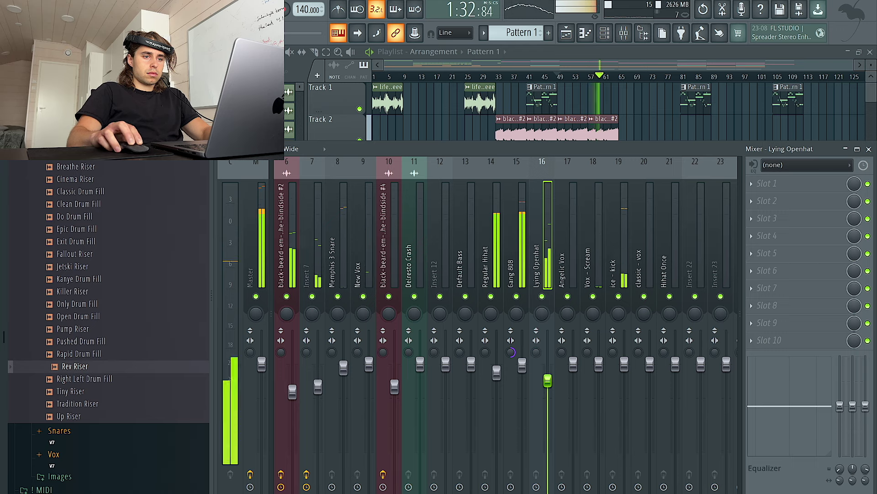
Step: Raise the ice - kick level slightly with its stereo narrowed, and lower black-beard #2 a little further
click(623, 361)
scroll(532, 281, up, 5)
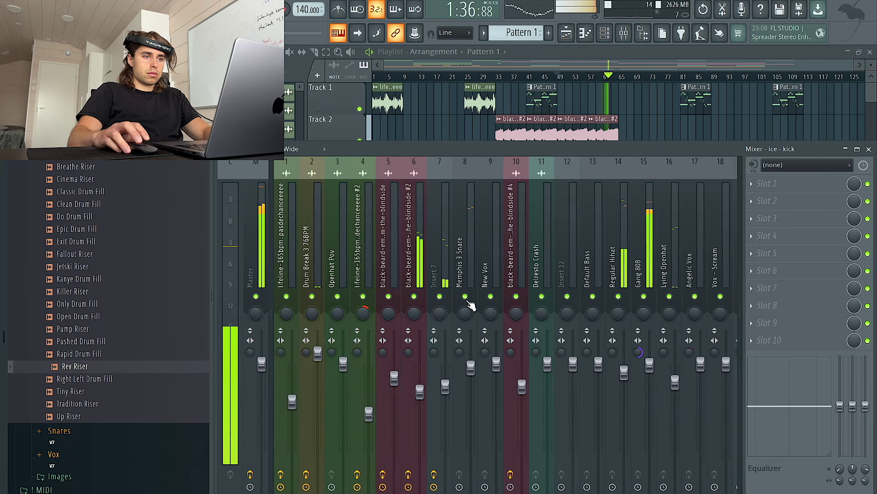
drag(420, 391, 419, 401)
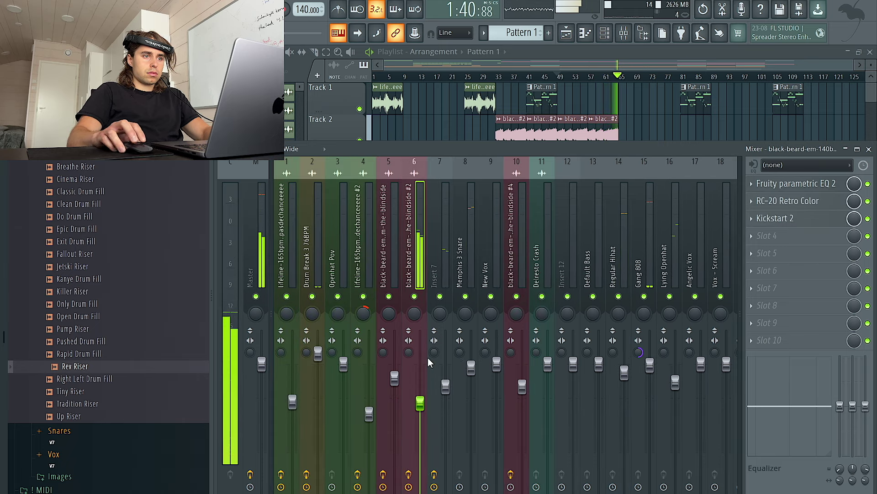
Step: Check the Regular Hihat and ice - kick mixer tracks during playback, and select the Memphis 3 Snare track
scroll(429, 316, down, 6)
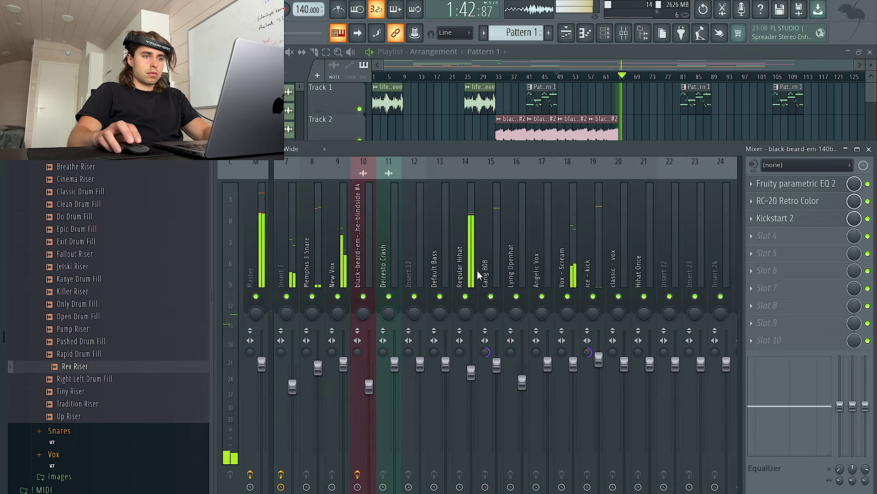
click(471, 372)
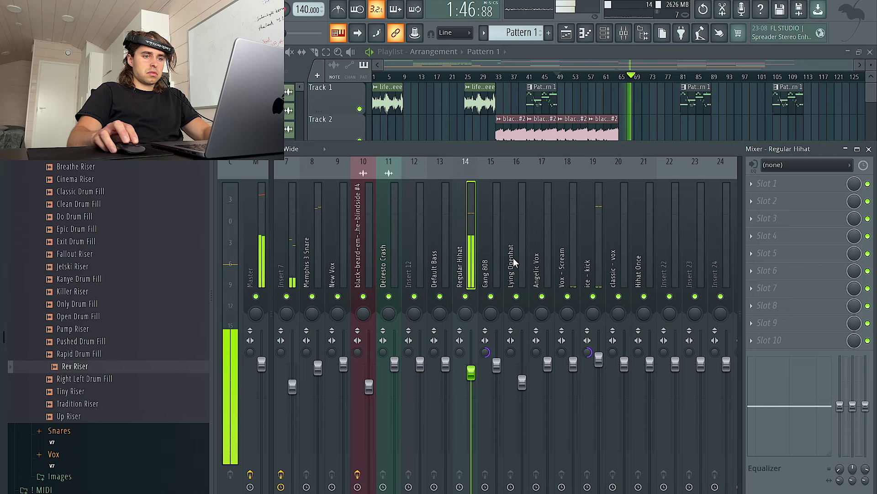
click(599, 361)
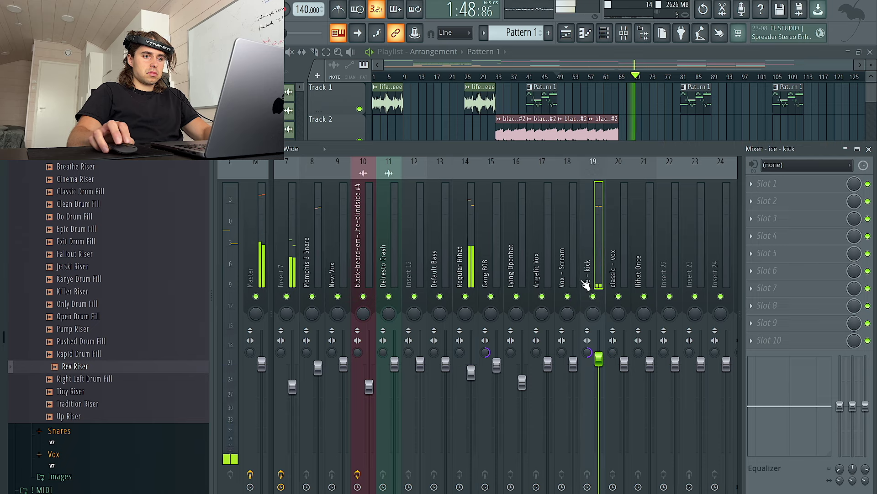
scroll(580, 276, up, 6)
click(471, 341)
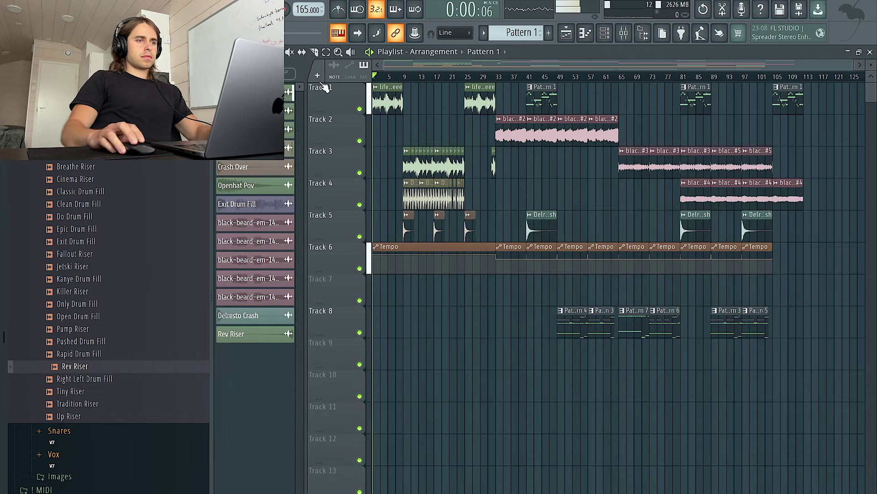
Step: Show all channels in the Channel rack and purge the project's unused audio clips
click(603, 35)
click(302, 54)
click(303, 68)
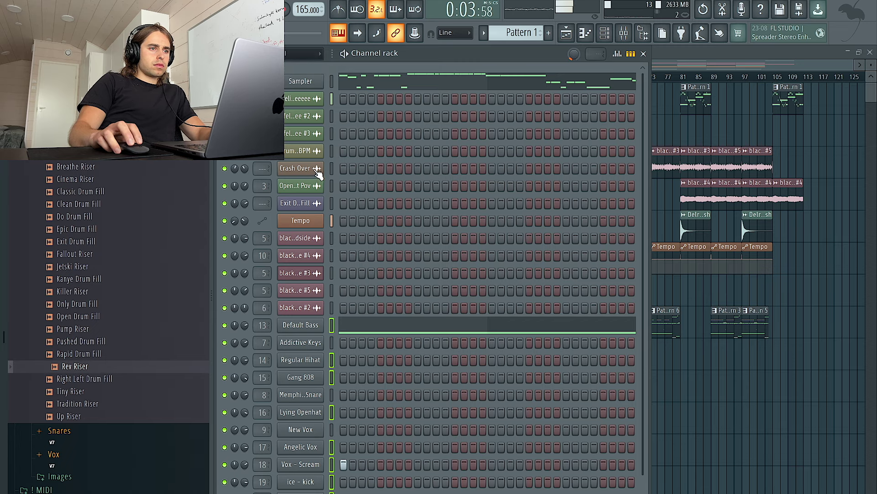
click(153, 8)
mouse_move(229, 47)
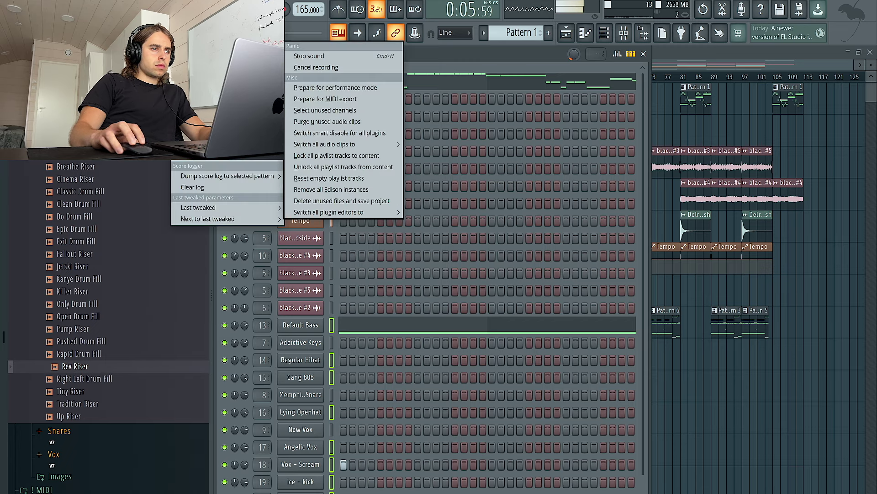
click(321, 122)
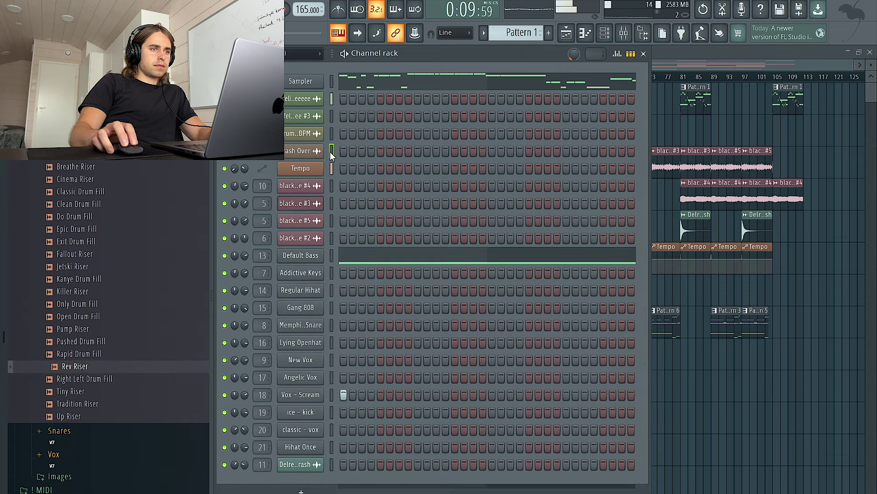
Step: Route the Crash Over channel to mixer insert 23
click(624, 34)
scroll(582, 230, down, 5)
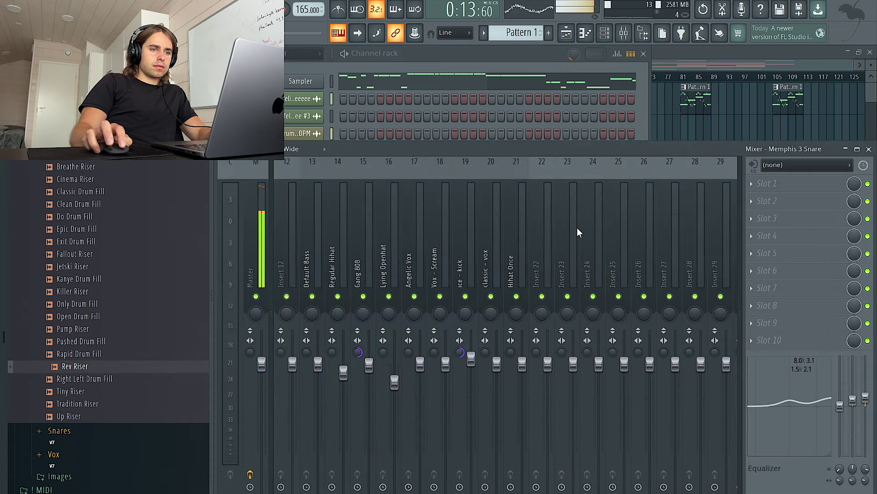
click(570, 230)
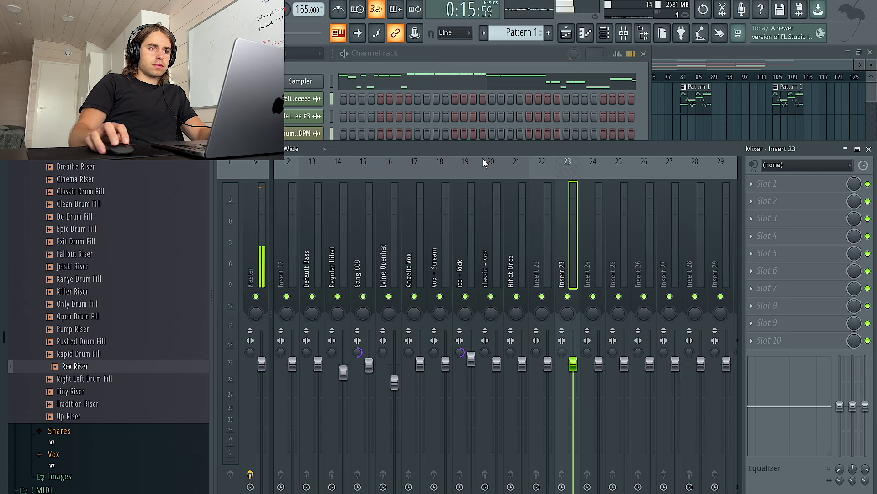
click(431, 67)
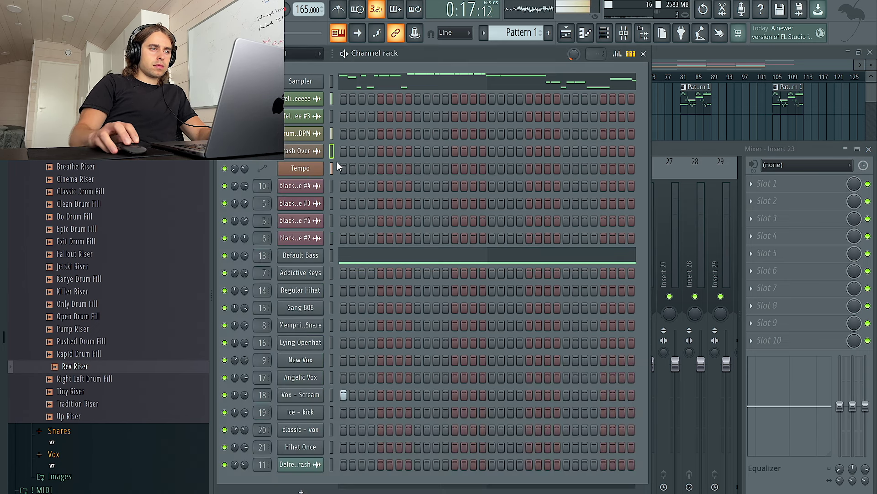
click(298, 151)
click(608, 185)
click(468, 63)
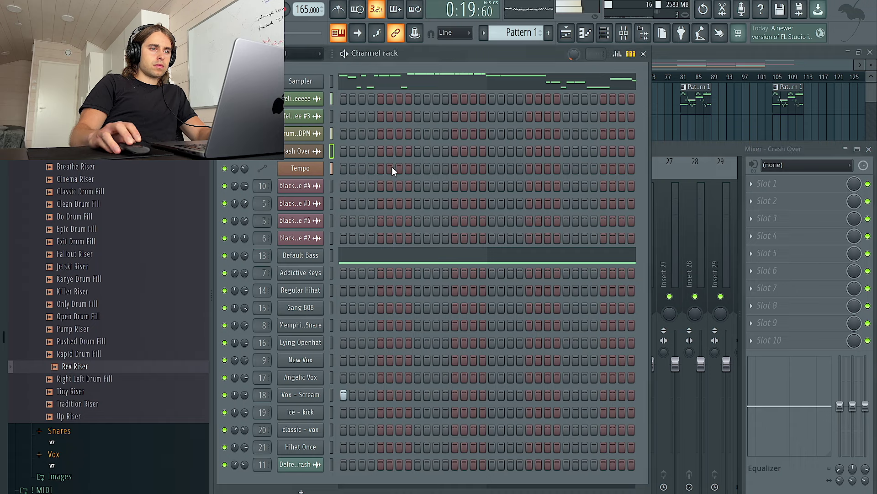
Step: Play back the arrangement from the intro into the section after bar 33, examining the clips across the playlist
click(733, 132)
scroll(423, 183, up, 4)
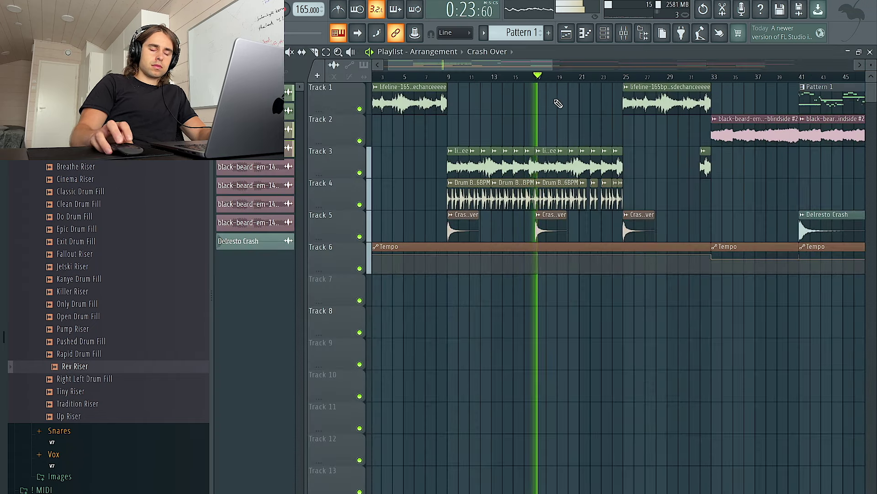
scroll(560, 98, down, 4)
scroll(445, 129, up, 1)
scroll(445, 129, down, 2)
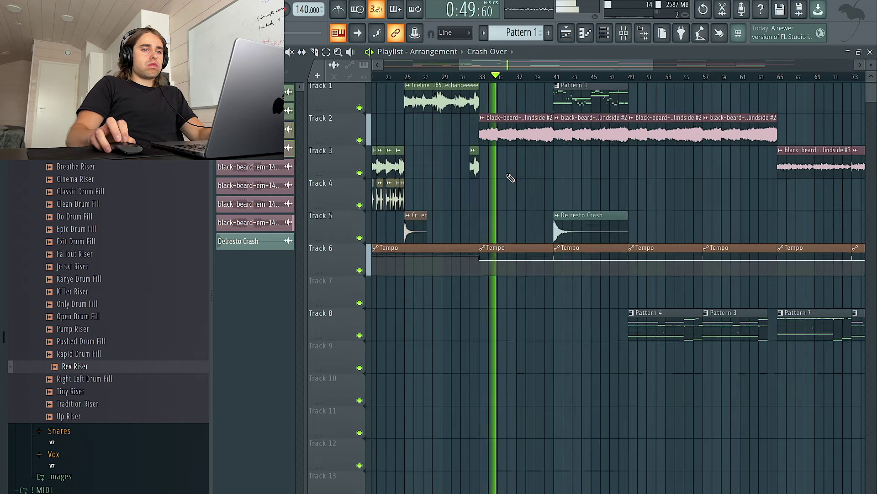
scroll(511, 178, up, 3)
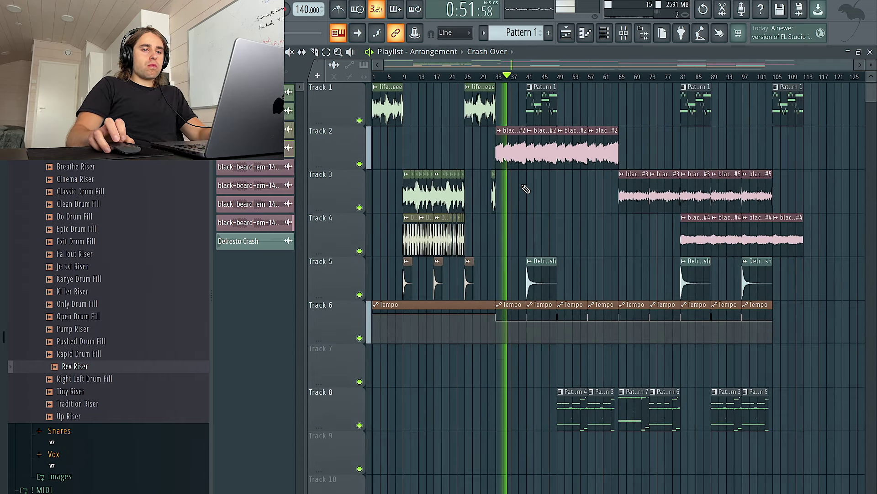
scroll(526, 188, down, 1)
scroll(527, 189, up, 4)
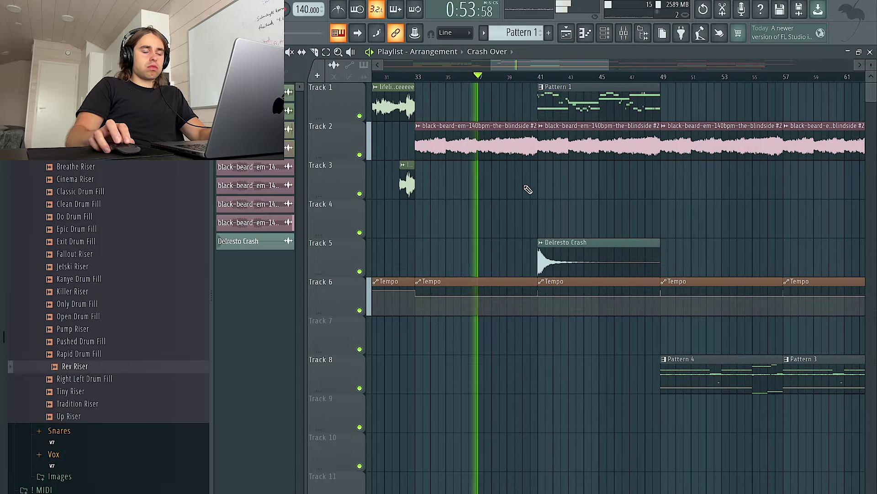
scroll(528, 190, down, 3)
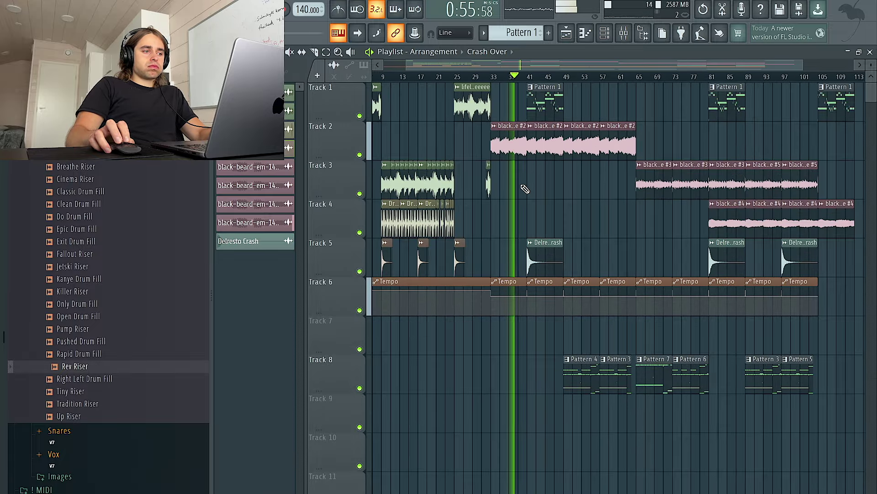
Step: Expand the FX folder in the sample browser and look through its effect samples
scroll(525, 189, down, 2)
scroll(130, 208, up, 4)
scroll(123, 212, up, 3)
click(114, 219)
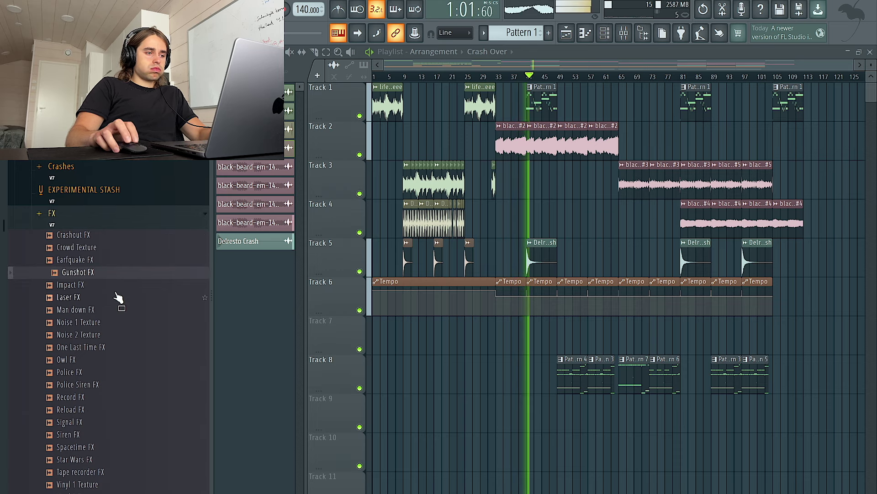
scroll(118, 297, down, 3)
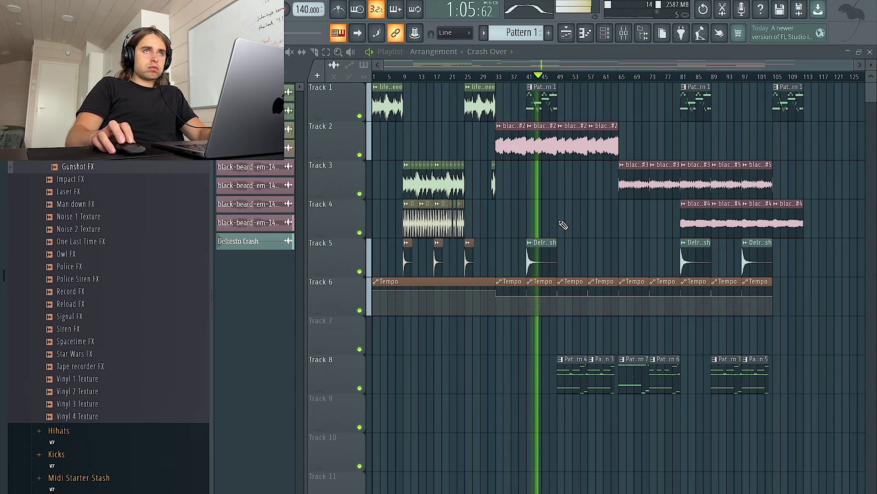
Step: Examine the arrangement from about bar 41 to bar 64 during playback, also checking the Channel rack and the later mixer tracks
scroll(563, 225, up, 3)
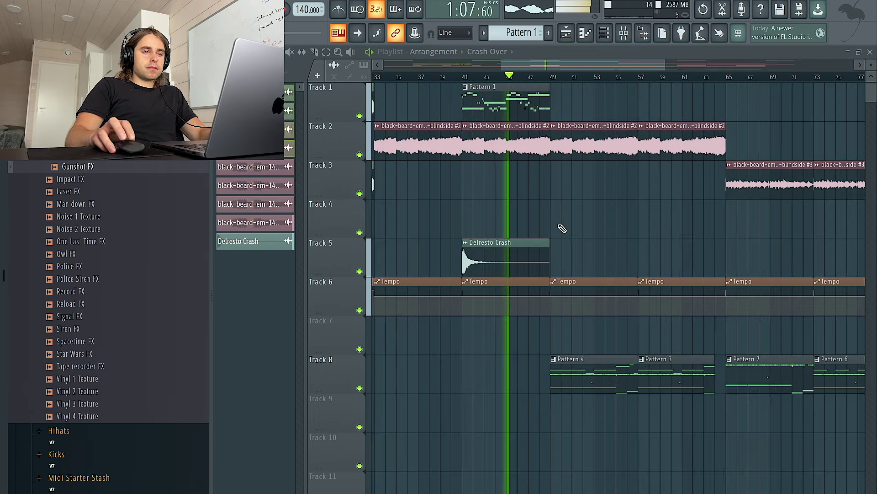
scroll(567, 226, down, 3)
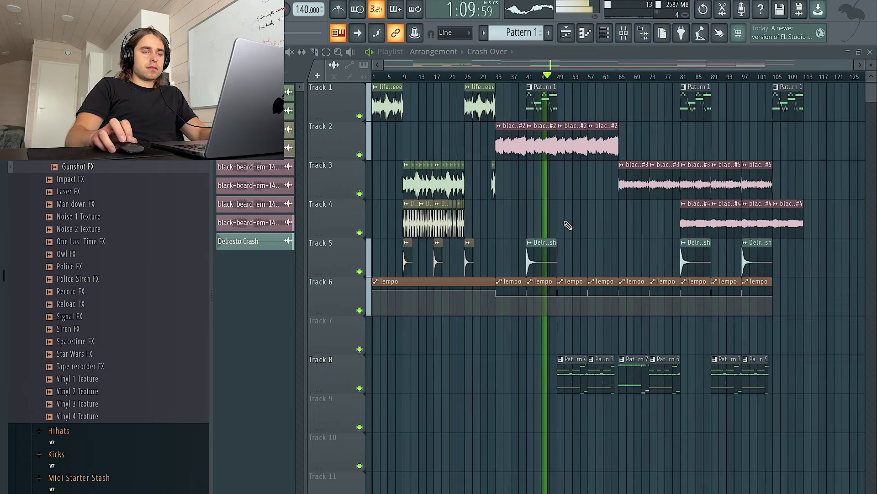
scroll(574, 224, up, 3)
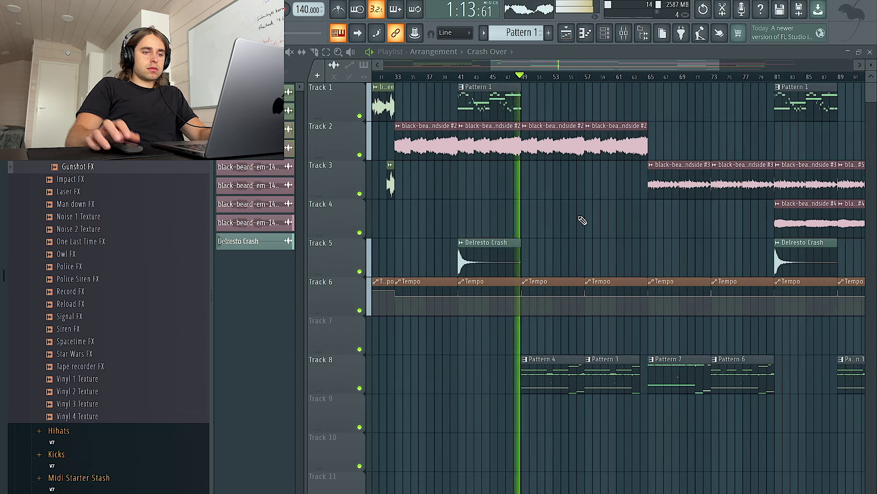
scroll(583, 221, down, 1)
scroll(581, 220, down, 2)
scroll(603, 221, down, 2)
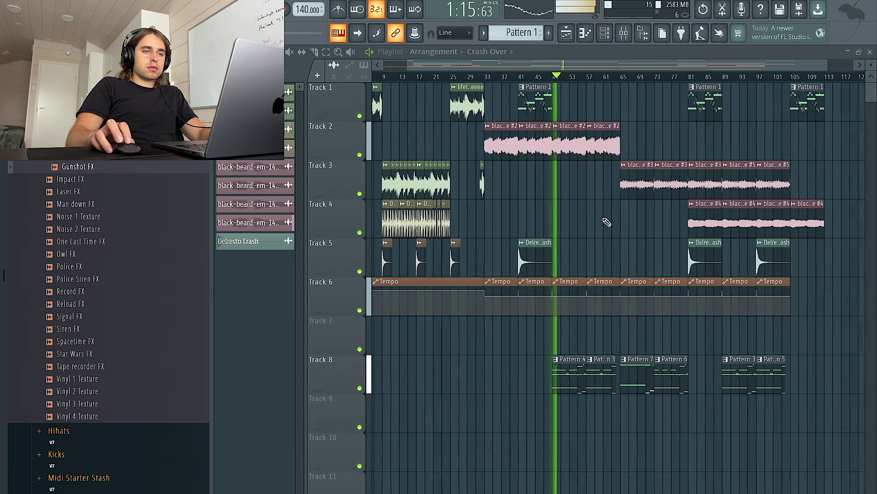
click(610, 39)
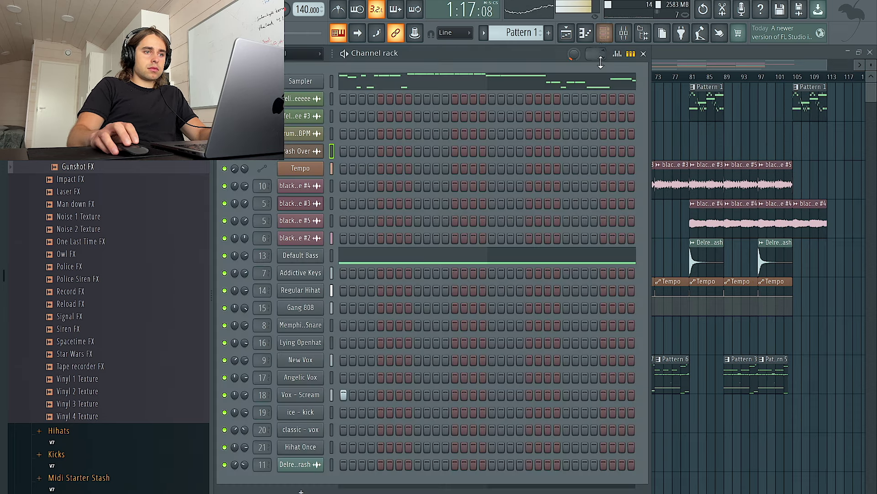
right_click(667, 131)
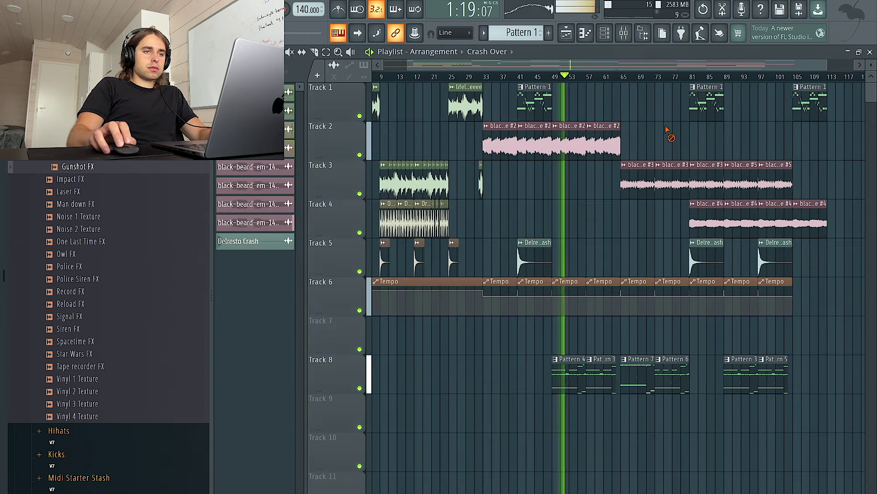
click(623, 35)
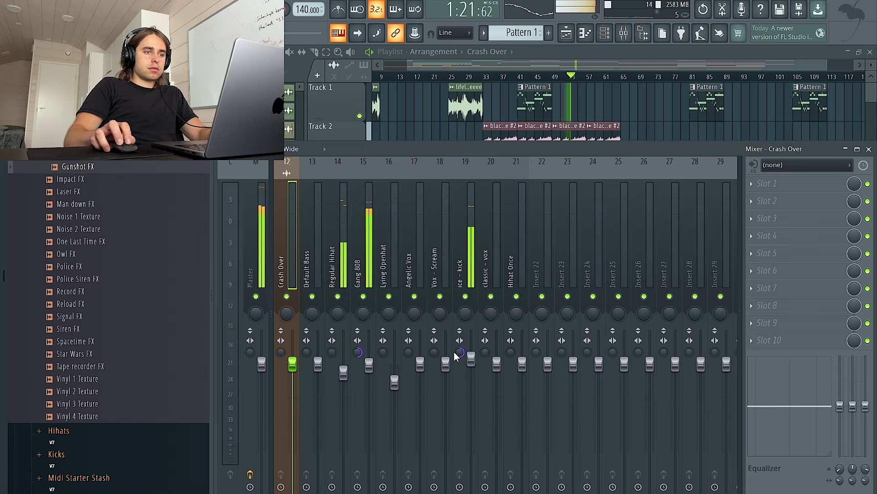
right_click(653, 129)
scroll(655, 129, up, 2)
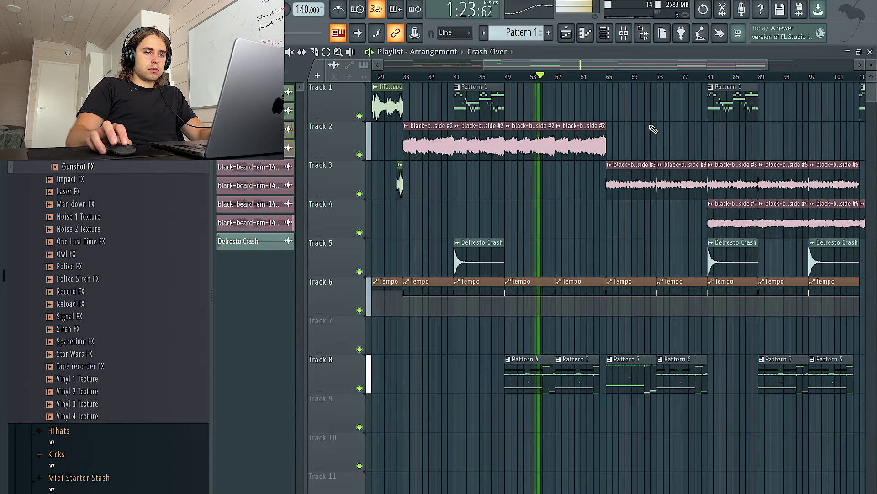
scroll(653, 129, down, 3)
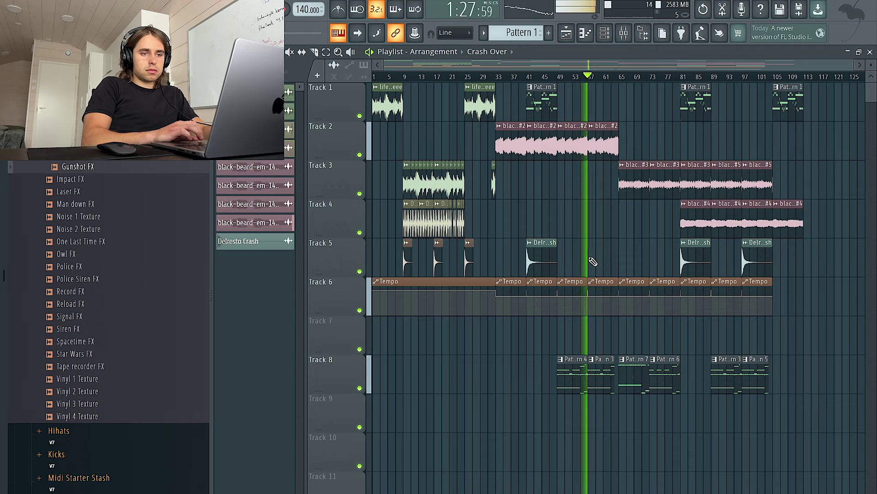
scroll(593, 261, up, 2)
scroll(593, 261, down, 2)
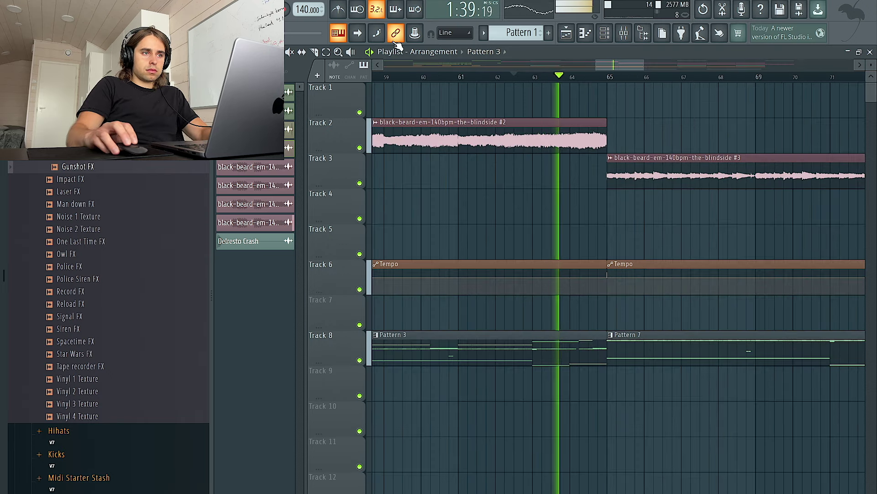
Step: Slice the Pattern 7 clip on Track 8 at the middle of bar 70 and at bar 71, and delete the half-bar piece between
click(314, 53)
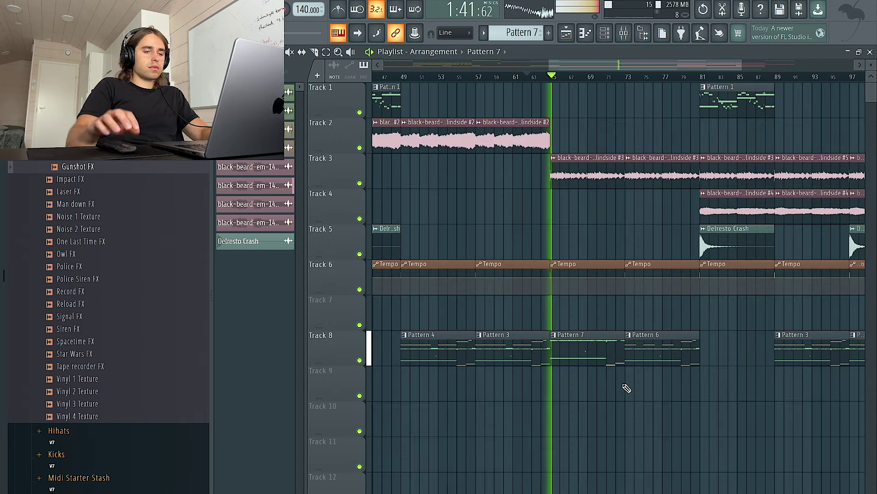
scroll(628, 387, down, 5)
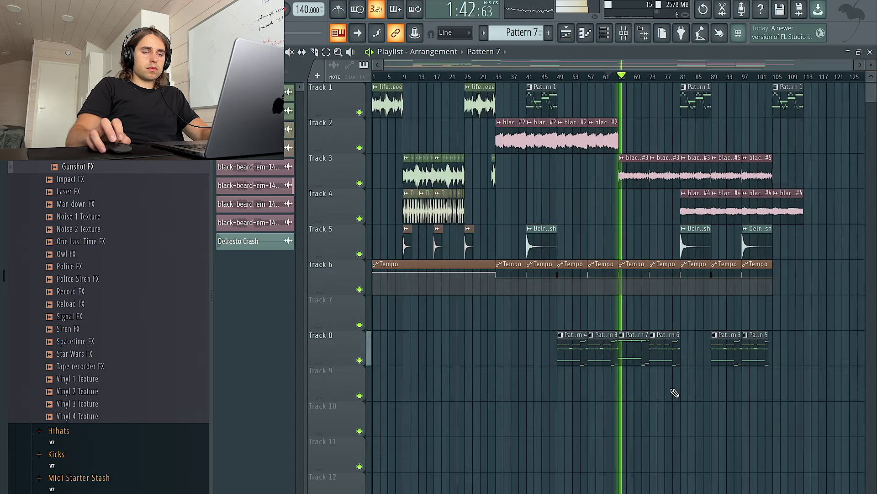
scroll(675, 393, up, 4)
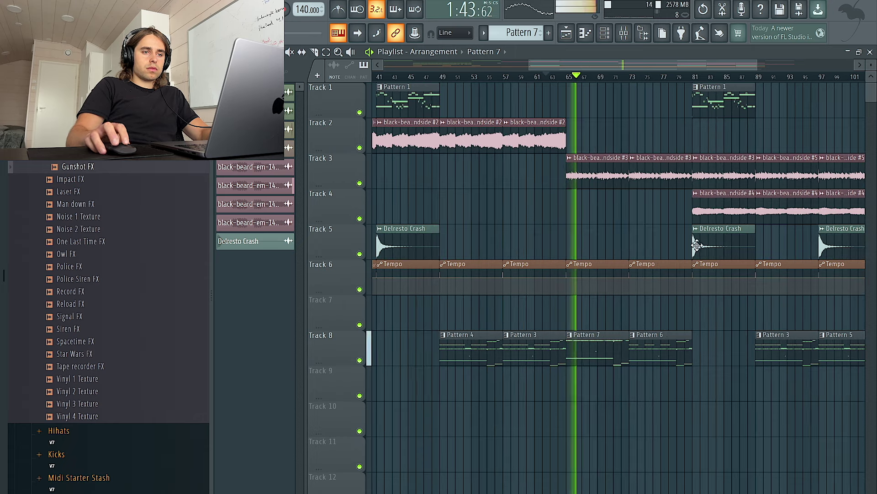
scroll(614, 233, down, 3)
scroll(613, 233, up, 5)
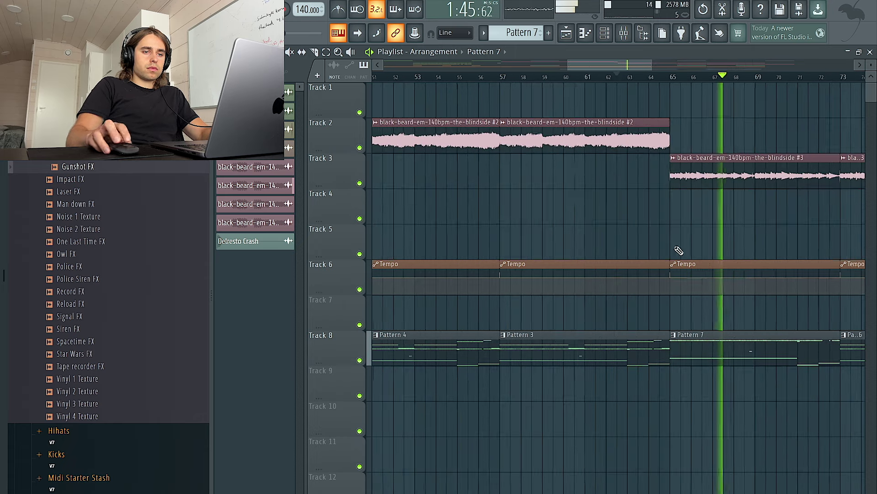
key(c)
drag(800, 315, 553, 393)
scroll(543, 387, up, 2)
click(524, 360)
click(541, 359)
right_click(536, 359)
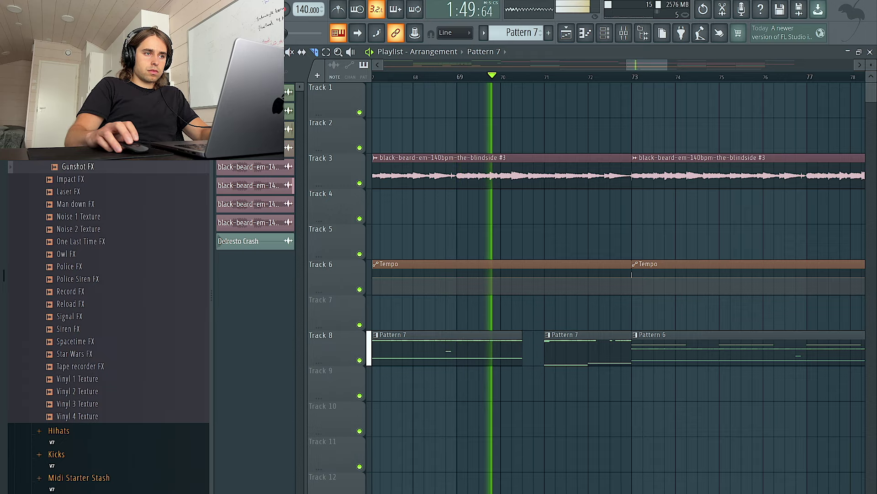
Step: Cut the same half bar before bar 71 out of the black-beard #3 audio clip on Track 3 and return to drawing mode
click(524, 176)
right_click(542, 176)
key(p)
scroll(511, 138, down, 2)
scroll(460, 129, up, 3)
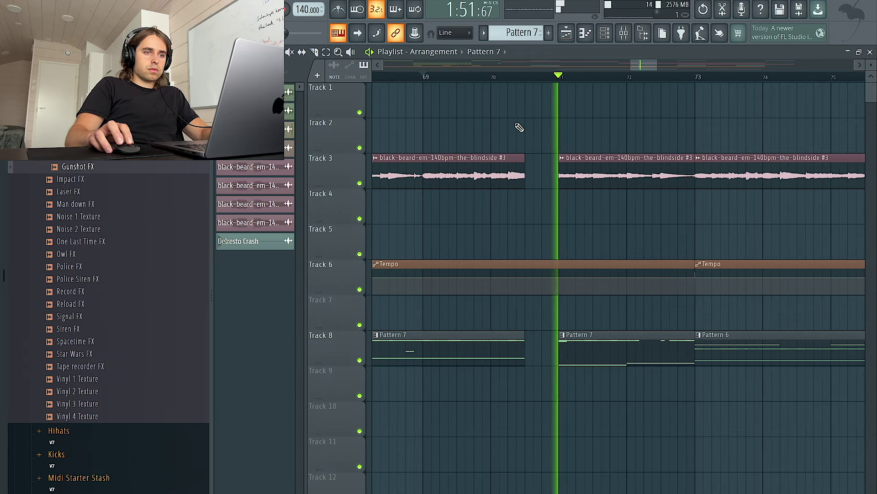
Step: Review the playlist around the new gap and the following bars during playback, and check Pattern 7's channels in the Channel rack
scroll(539, 131, down, 3)
scroll(577, 130, down, 2)
scroll(647, 141, up, 1)
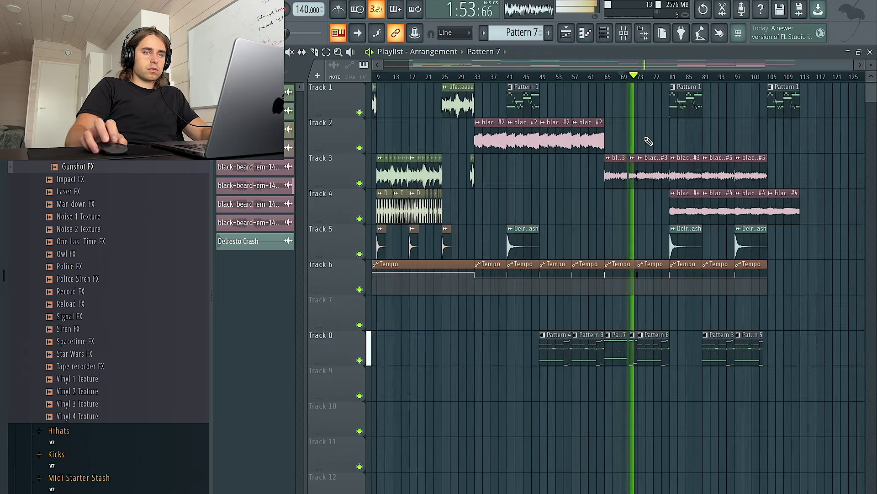
scroll(646, 141, up, 2)
scroll(649, 139, down, 2)
scroll(653, 139, down, 1)
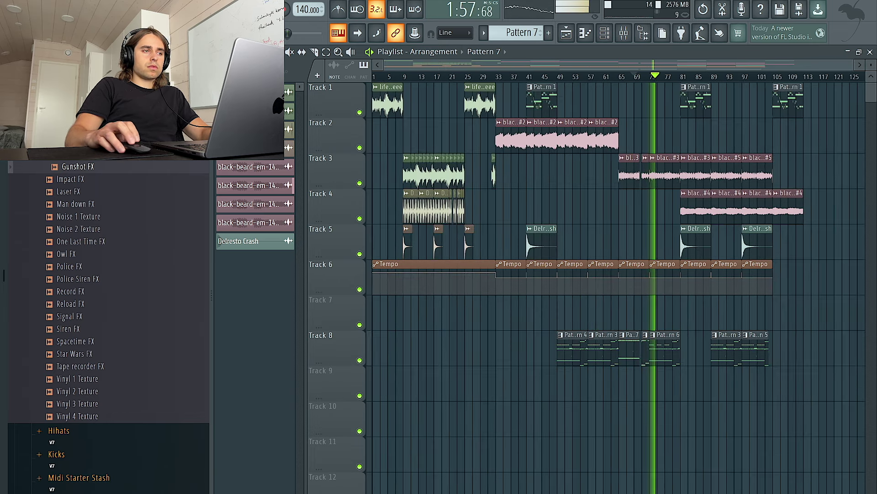
scroll(626, 229, up, 1)
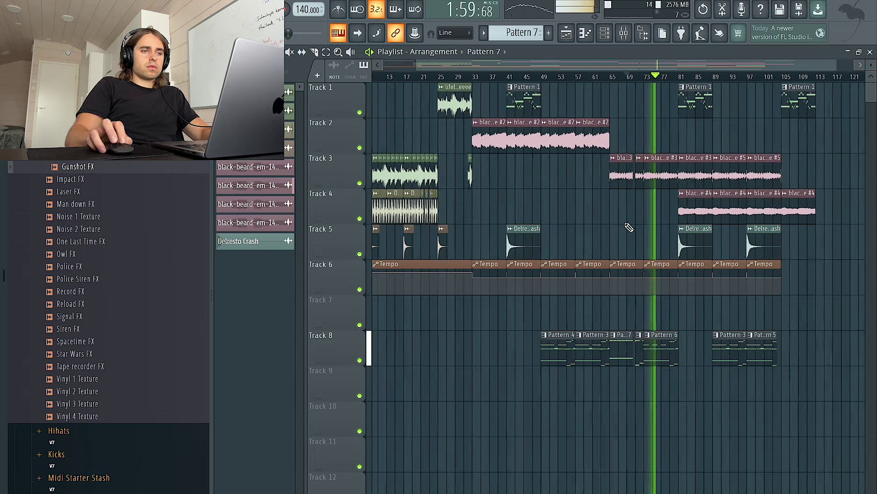
click(608, 35)
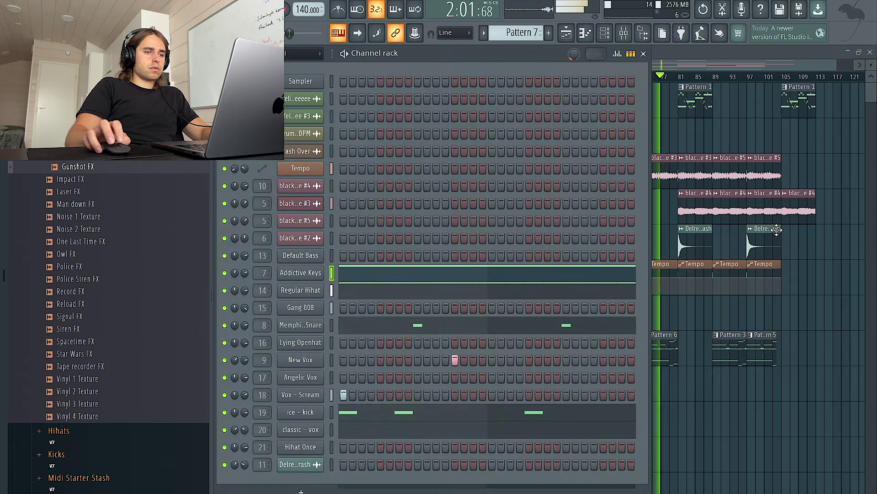
click(836, 194)
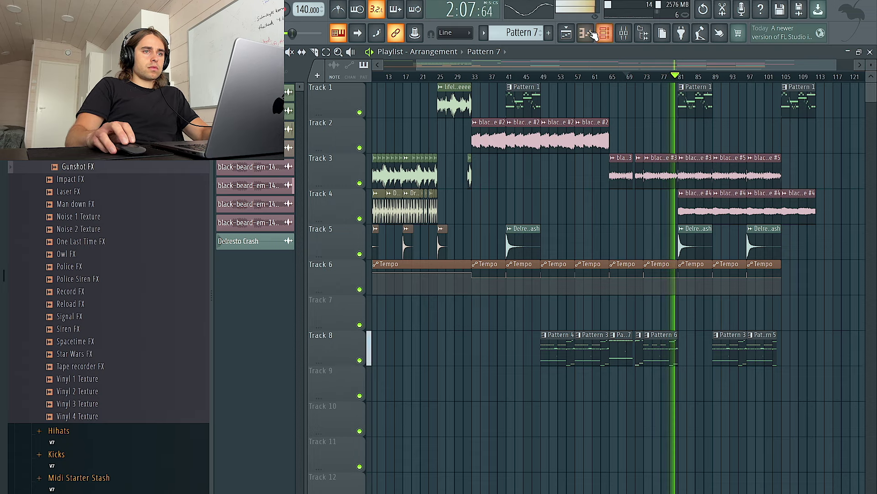
Step: Load Ozone 8 into effect slot 3 of the Master mixer track
click(623, 33)
scroll(343, 219, up, 6)
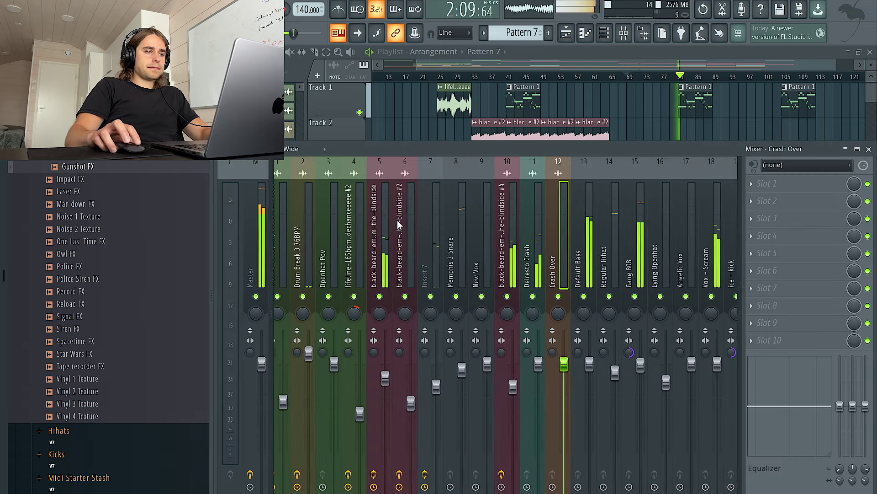
click(255, 239)
click(810, 219)
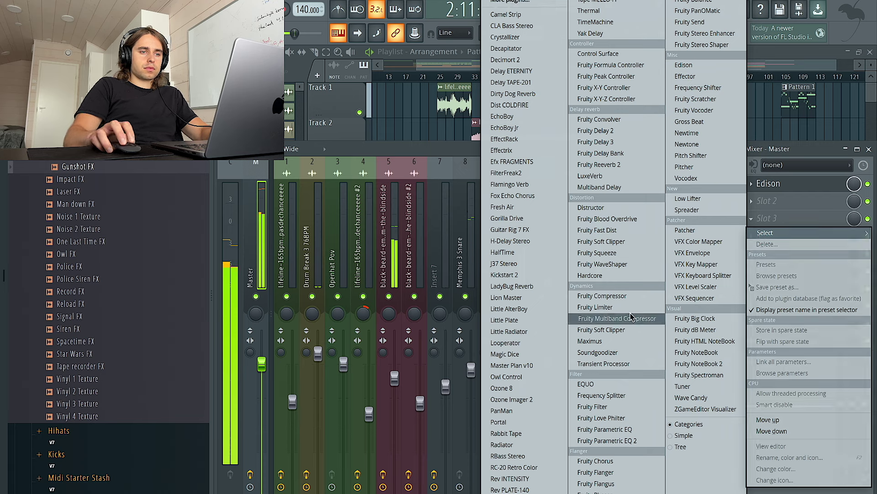
click(532, 386)
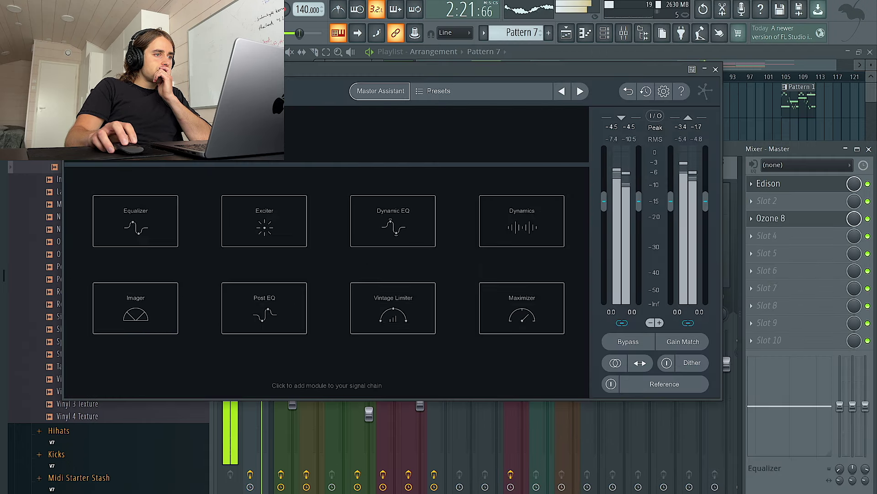
Step: Add the Imager module in Ozone 8 and load its Modern Width preset
click(139, 289)
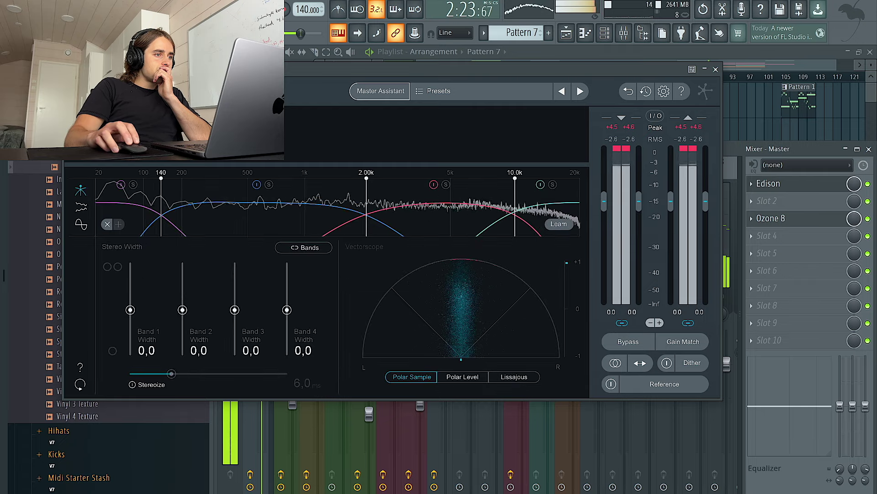
click(85, 125)
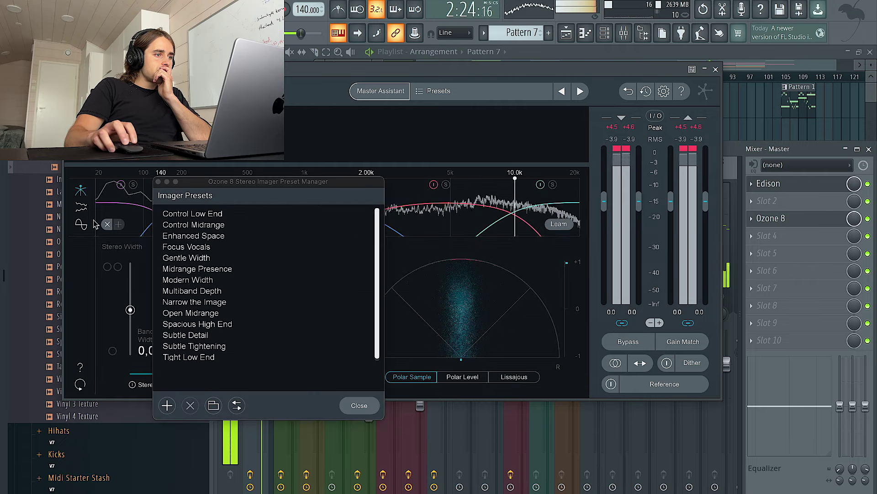
click(194, 270)
click(194, 280)
click(359, 406)
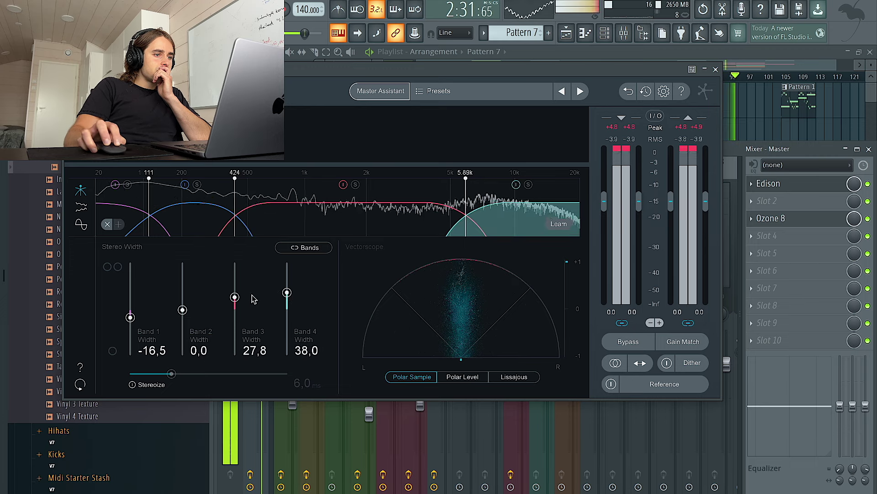
Step: Set the Imager's stereo width to 11.4 for band 2, 20.3 for band 3 and 54.4 for band 4, and return to the mixer tracks
drag(288, 295, 287, 300)
drag(235, 297, 235, 300)
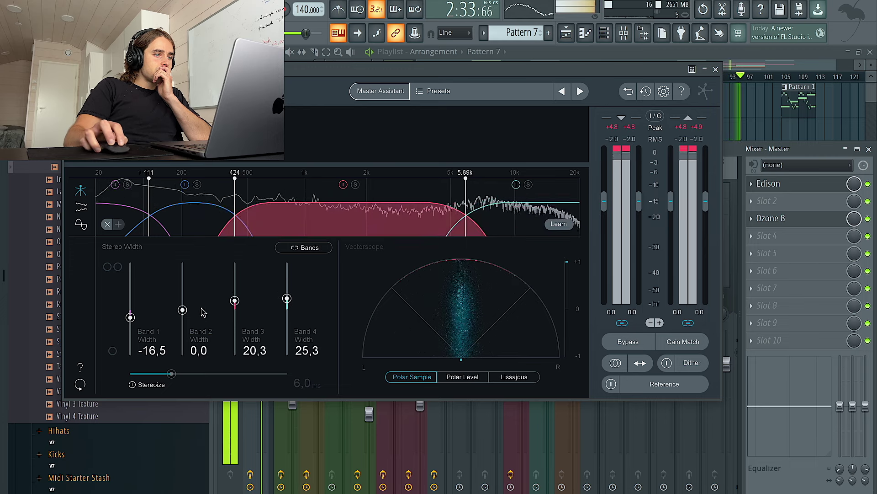
drag(183, 295, 182, 299)
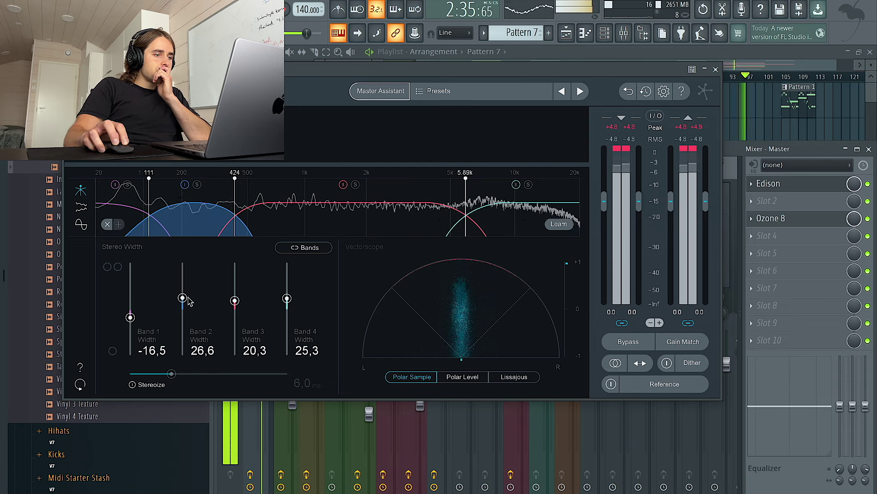
drag(184, 299, 184, 310)
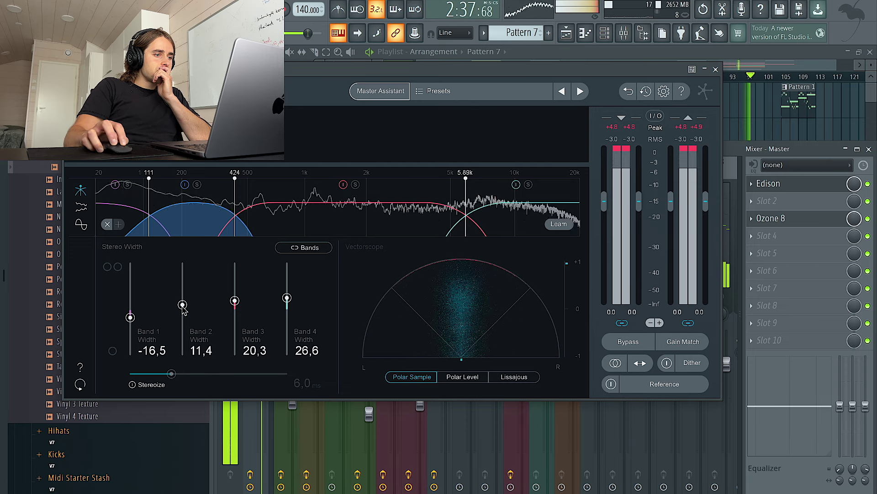
drag(287, 303, 287, 290)
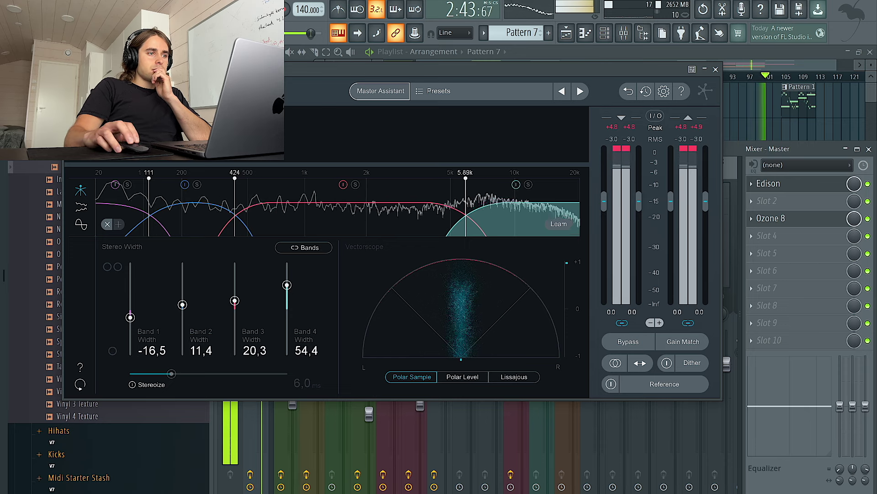
click(167, 134)
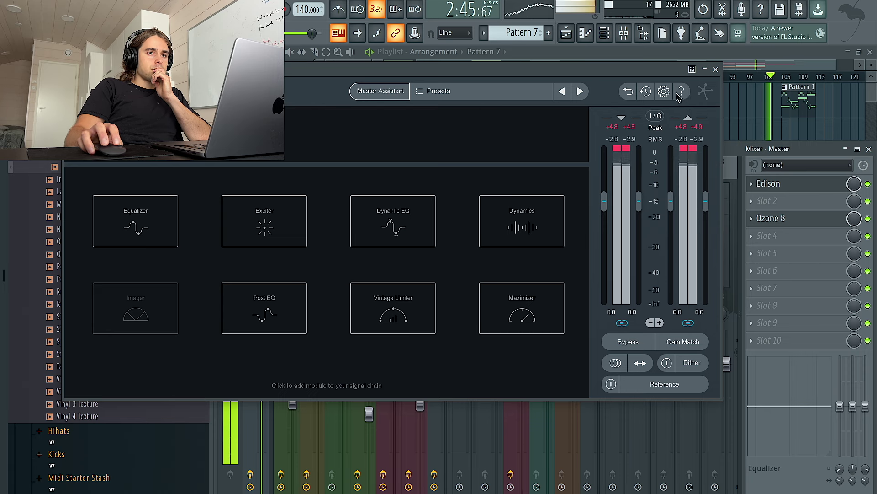
click(716, 70)
scroll(594, 261, down, 7)
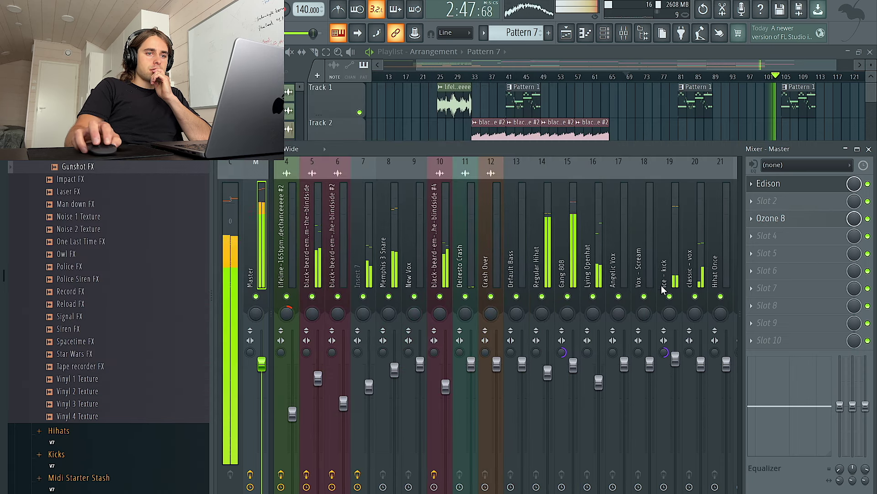
Step: Lower the ice - kick mixer track's volume slightly and return to the playlist
drag(573, 356, 574, 359)
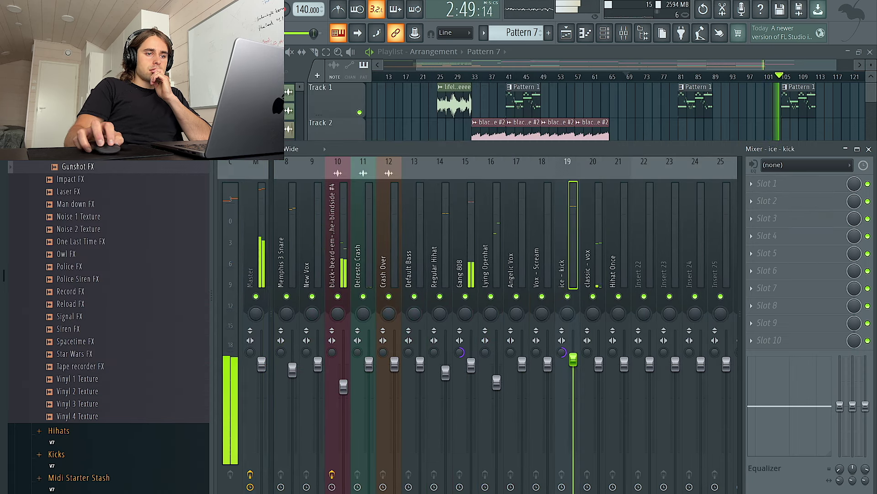
click(662, 132)
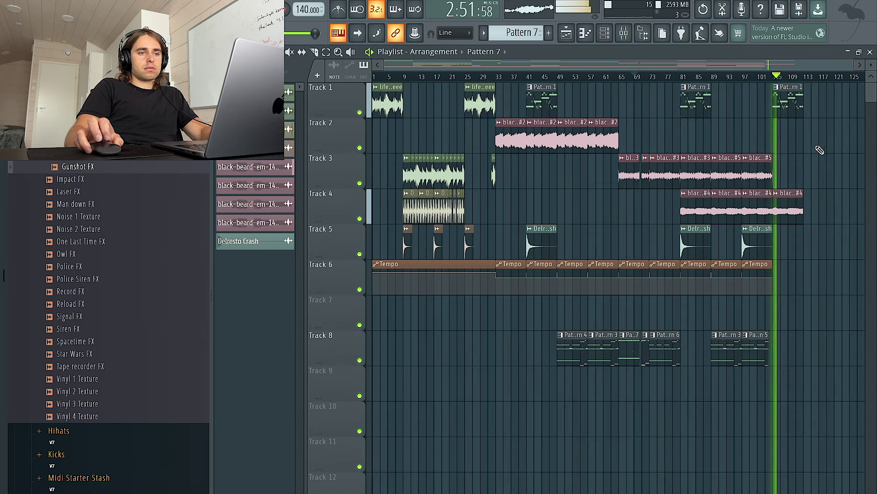
Step: Filter the Channel rack to show only the Unsorted channels and return to the playlist
click(604, 33)
click(307, 55)
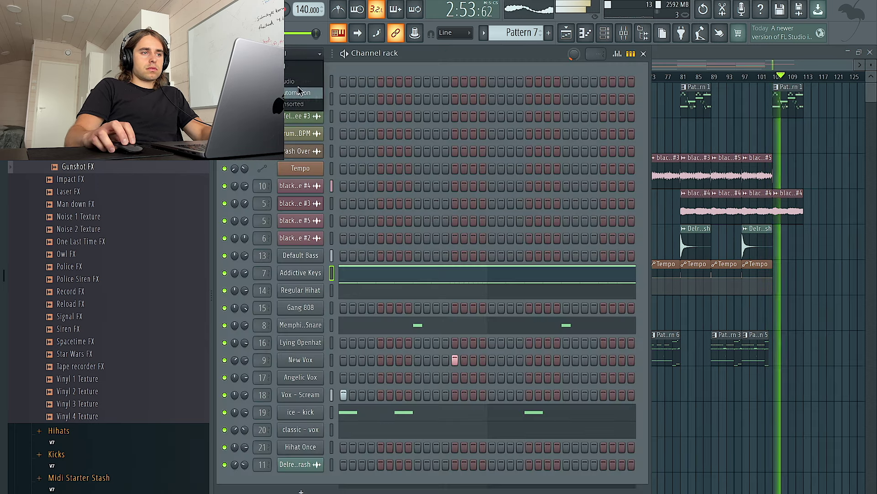
click(304, 98)
click(739, 152)
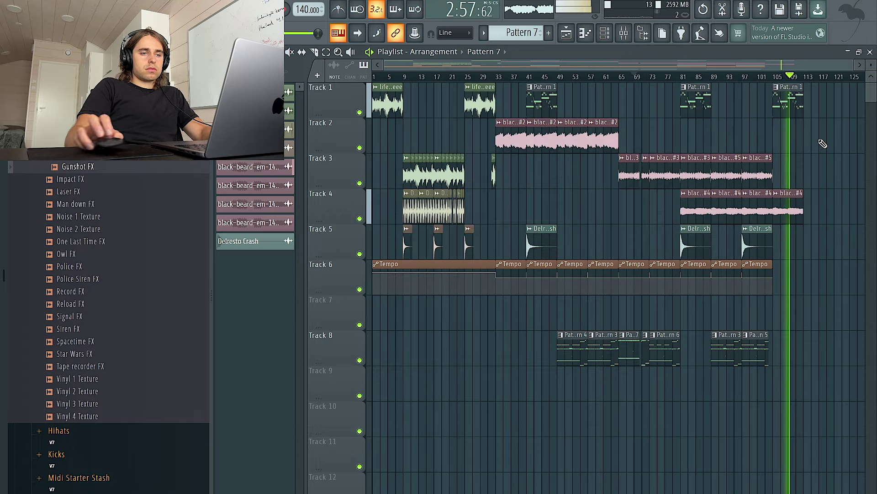
Step: Check Pattern 7's unsorted channels while the arrangement's ending plays, return to the playlist and stop playback
click(604, 33)
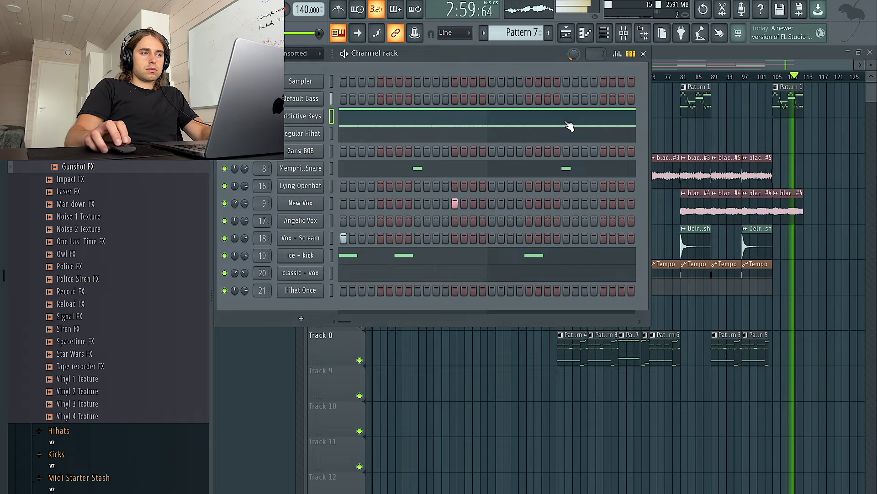
click(768, 131)
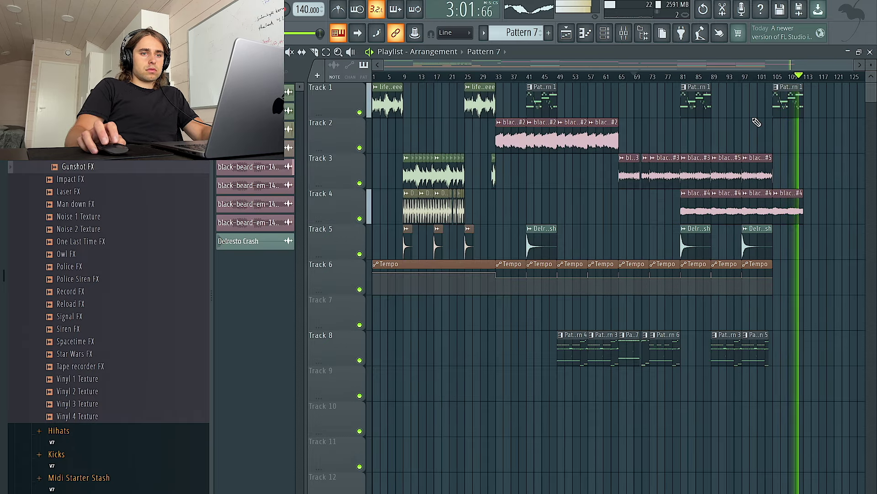
key(space)
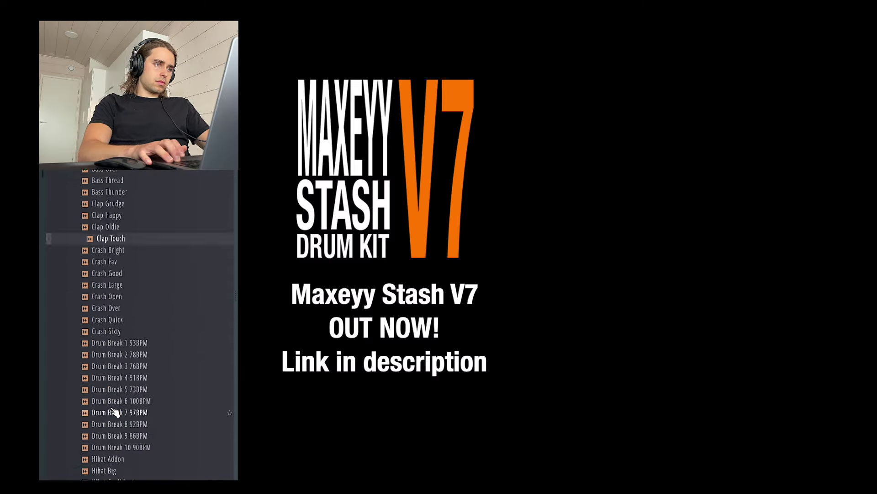
scroll(115, 413, down, 10)
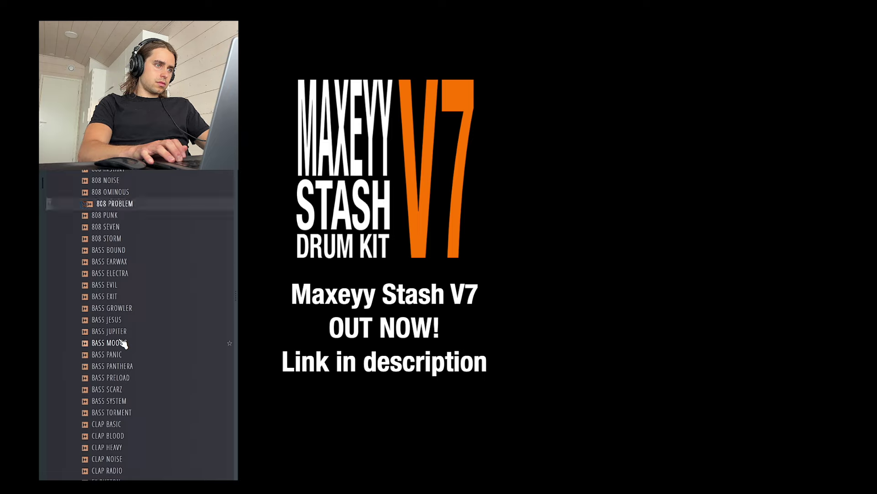